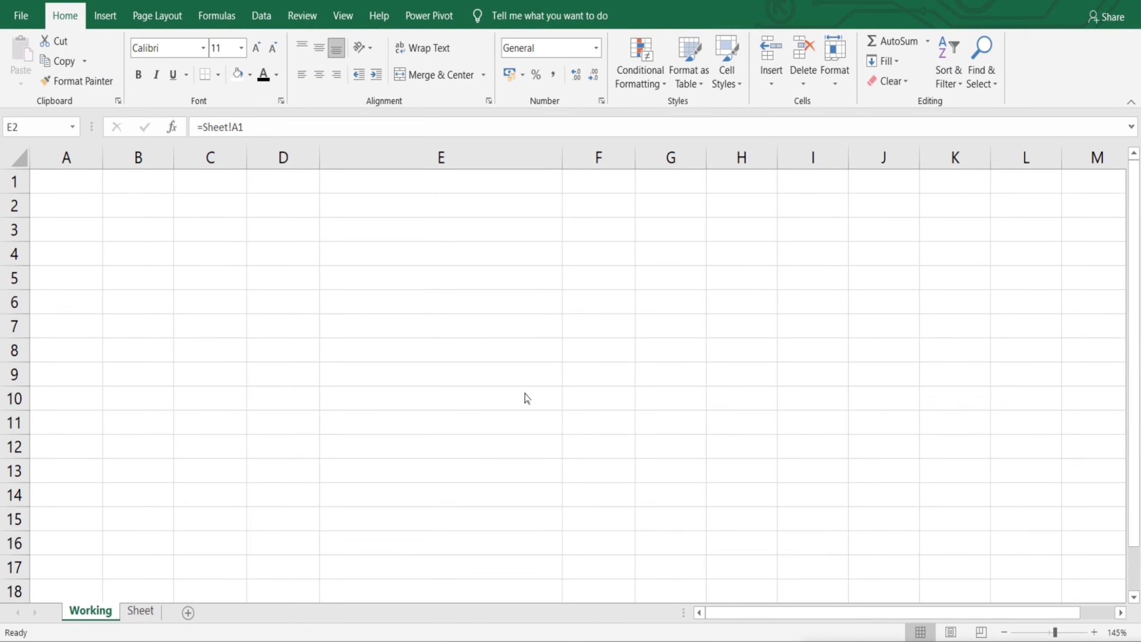
Make the E2:E5 entries visible, from Number Formatting to Date & Time Formatting, using F4 to repeat
{"action": "left_click", "coordinate": [424, 207]}
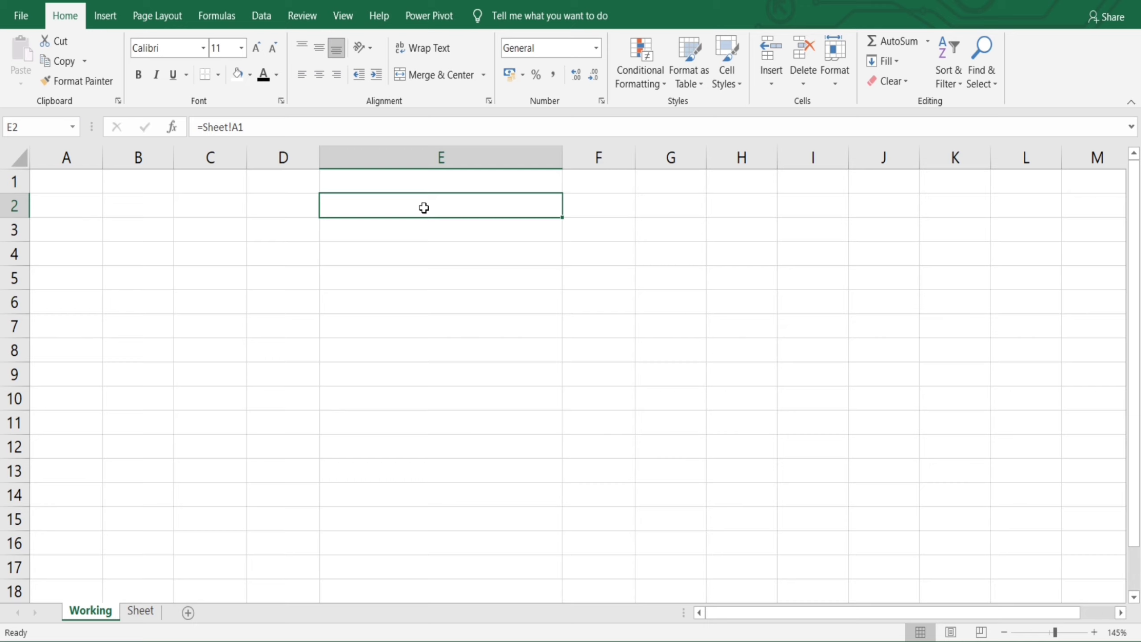
{"action": "left_click", "coordinate": [263, 74]}
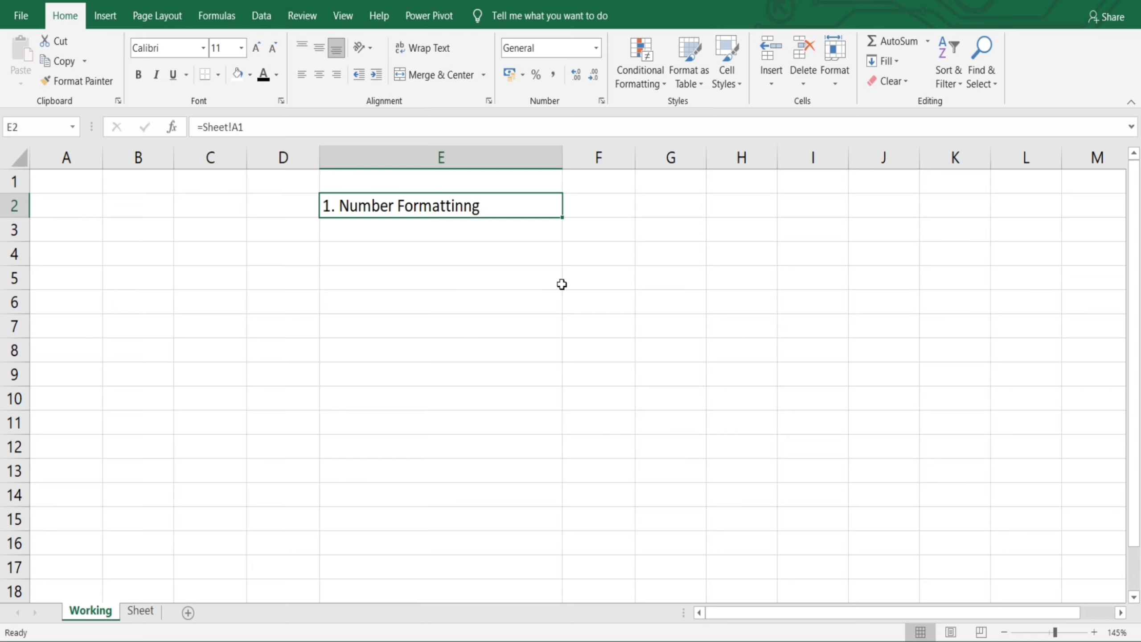
{"action": "left_click", "coordinate": [412, 232]}
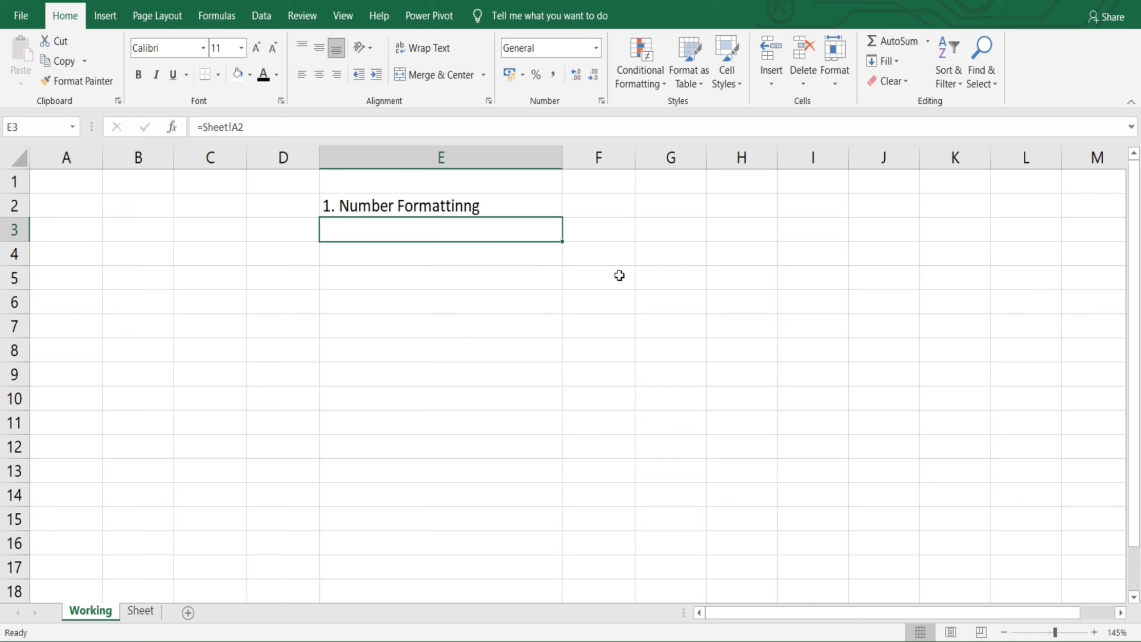
{"action": "key", "text": "F4"}
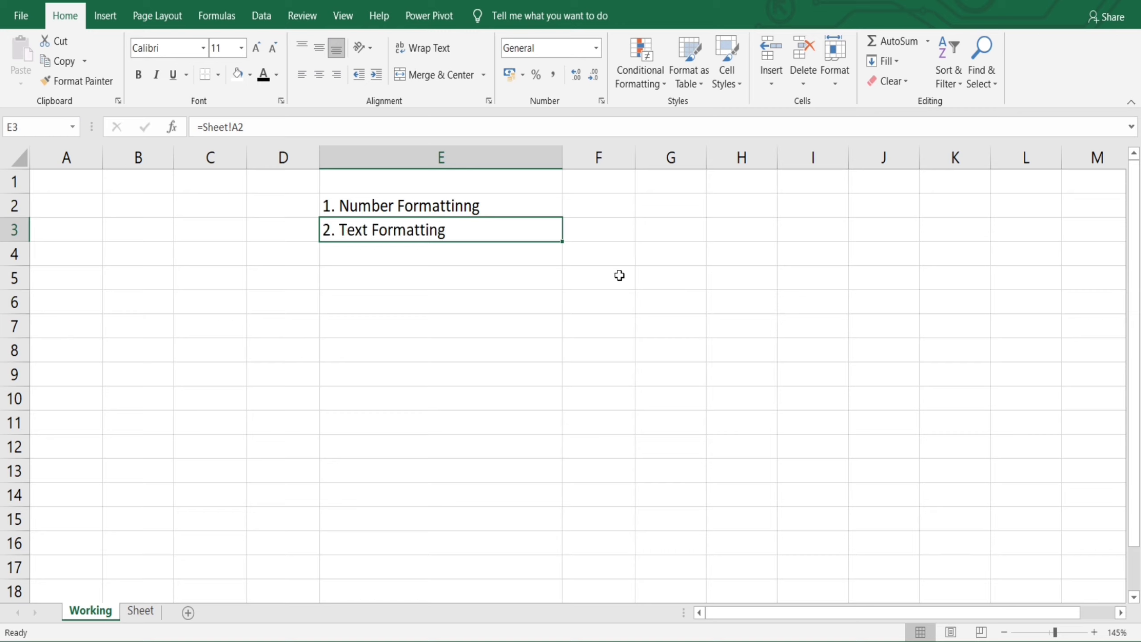
{"action": "key", "text": "Down"}
{"action": "key", "text": "F4"}
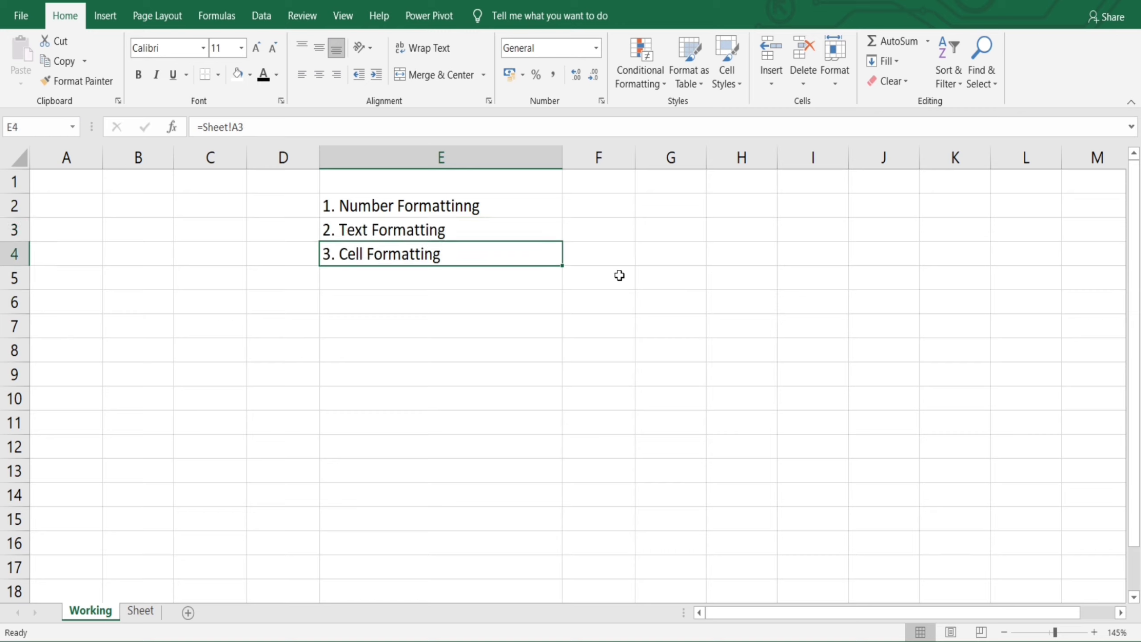
{"action": "key", "text": "Down"}
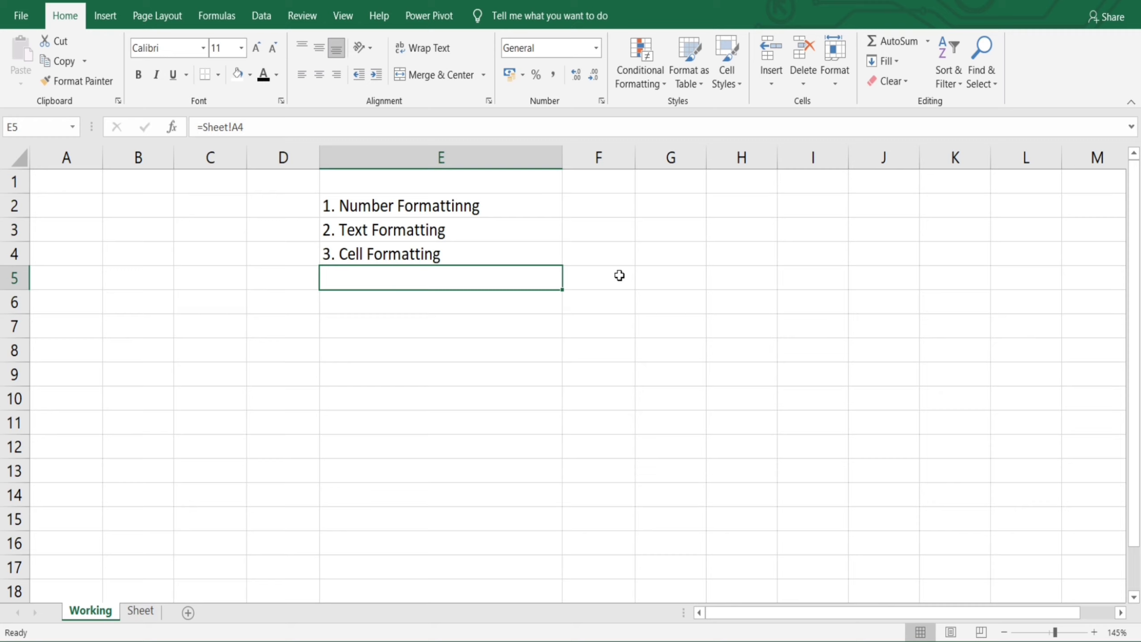
{"action": "key", "text": "F4"}
Reveal the E6:E9 entries: Chart, Picture / Autoshapes, Tables and Conditional Formating, then return to E3
{"action": "key", "text": "Down"}
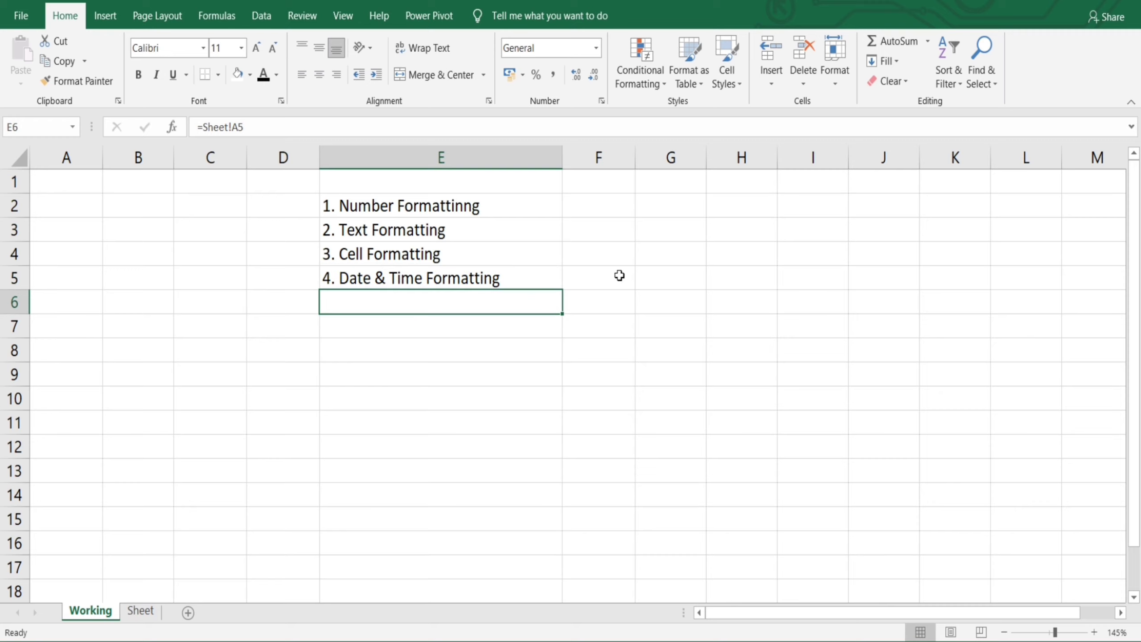
{"action": "key", "text": "F4"}
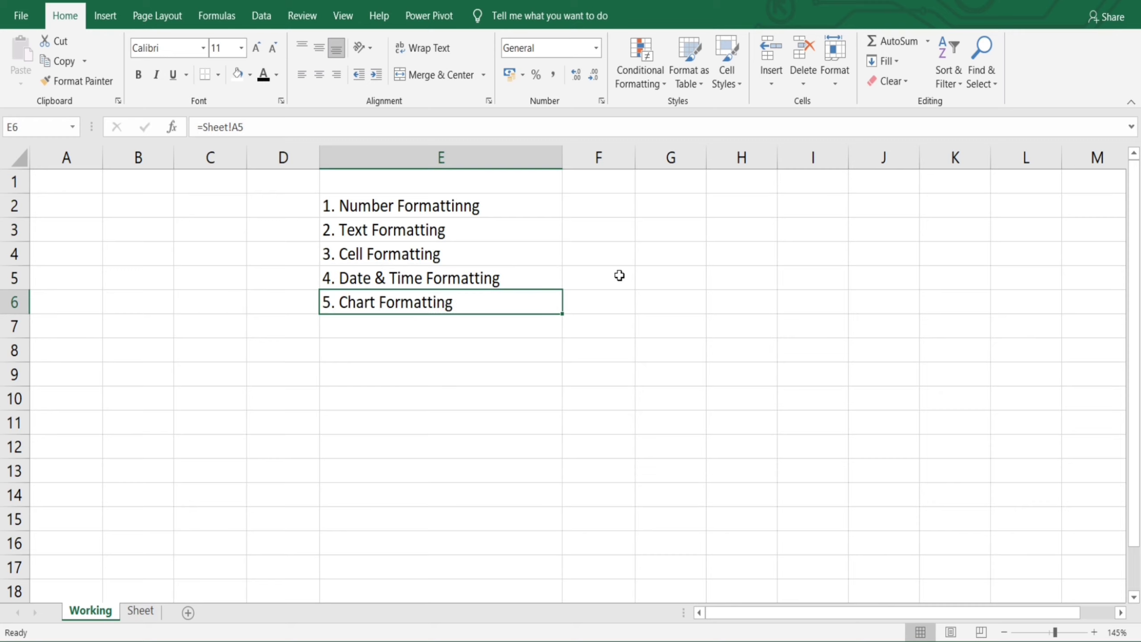
{"action": "key", "text": "Down"}
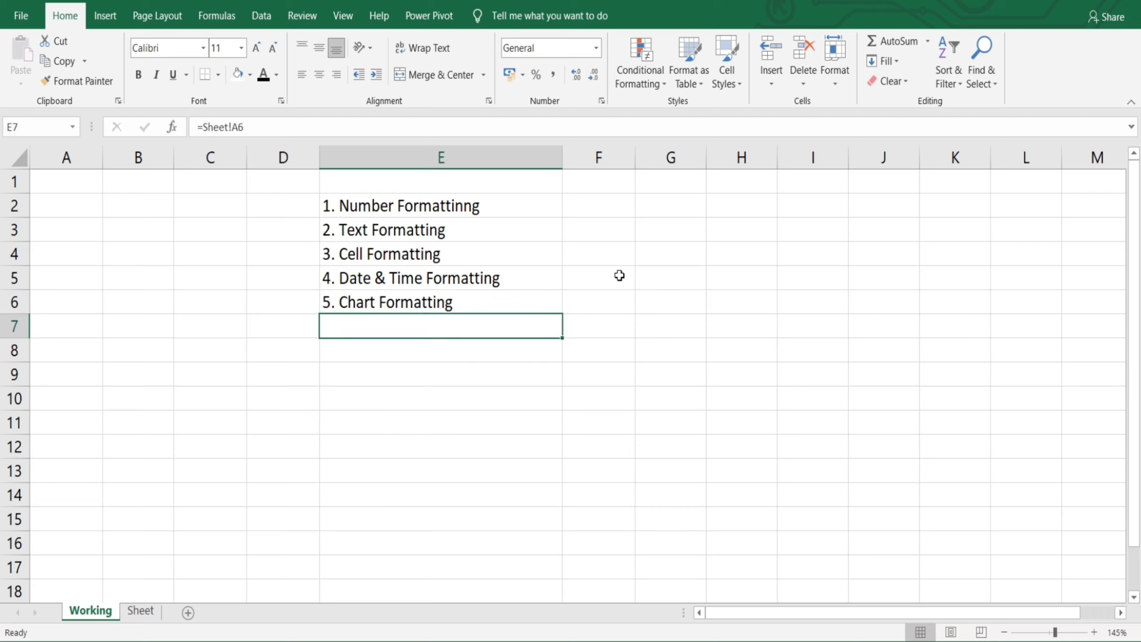
{"action": "key", "text": "F4"}
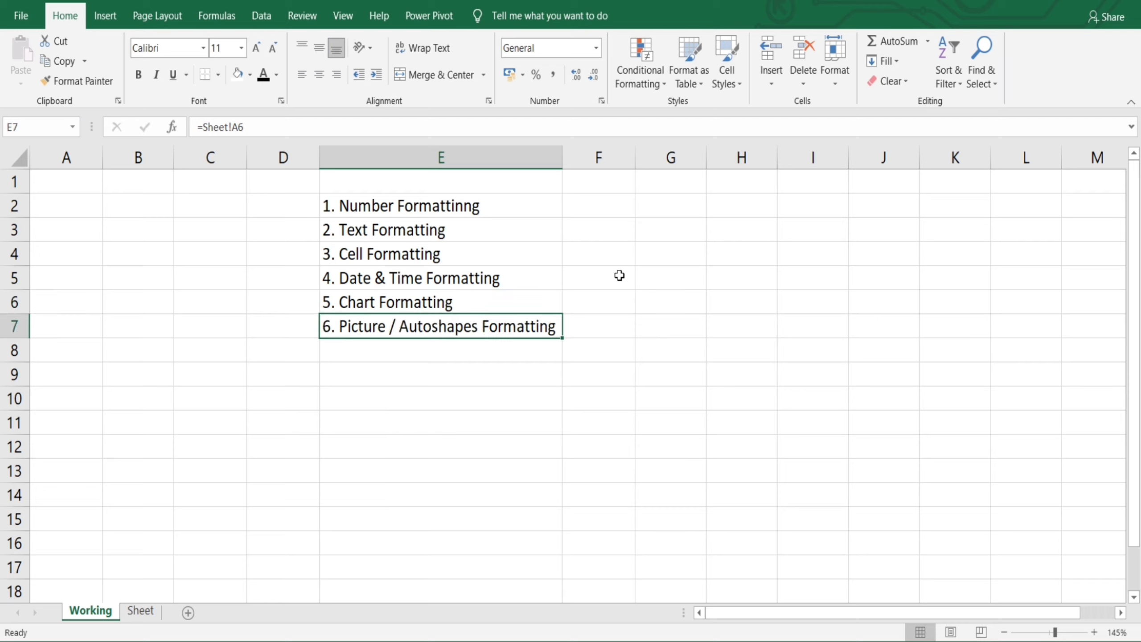
{"action": "key", "text": "Down"}
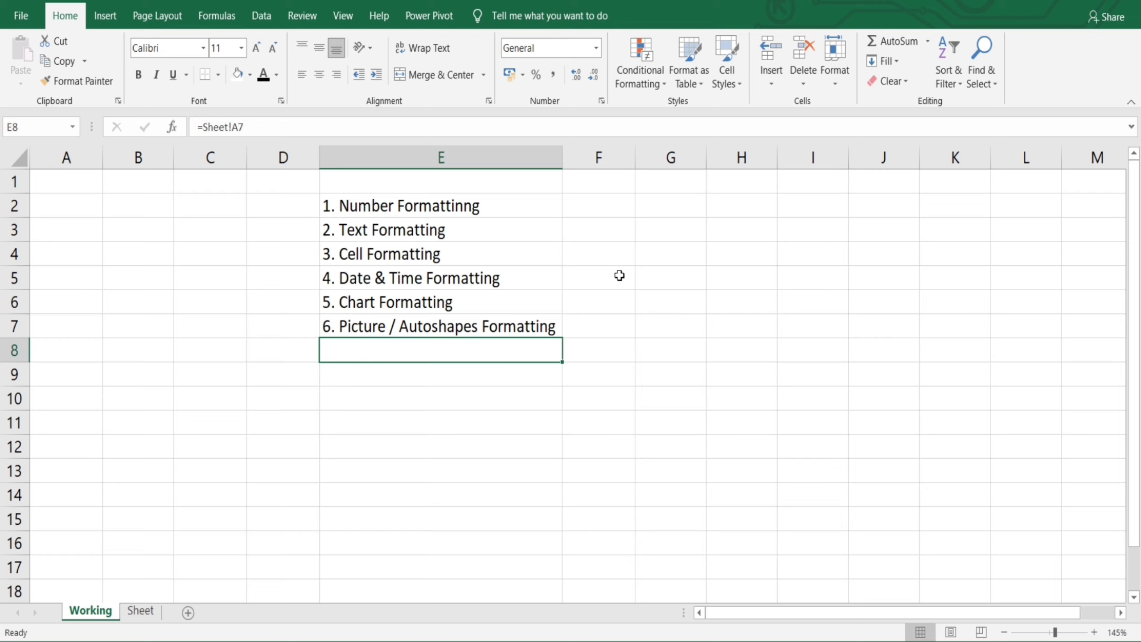
{"action": "key", "text": "F4"}
{"action": "key", "text": "Down"}
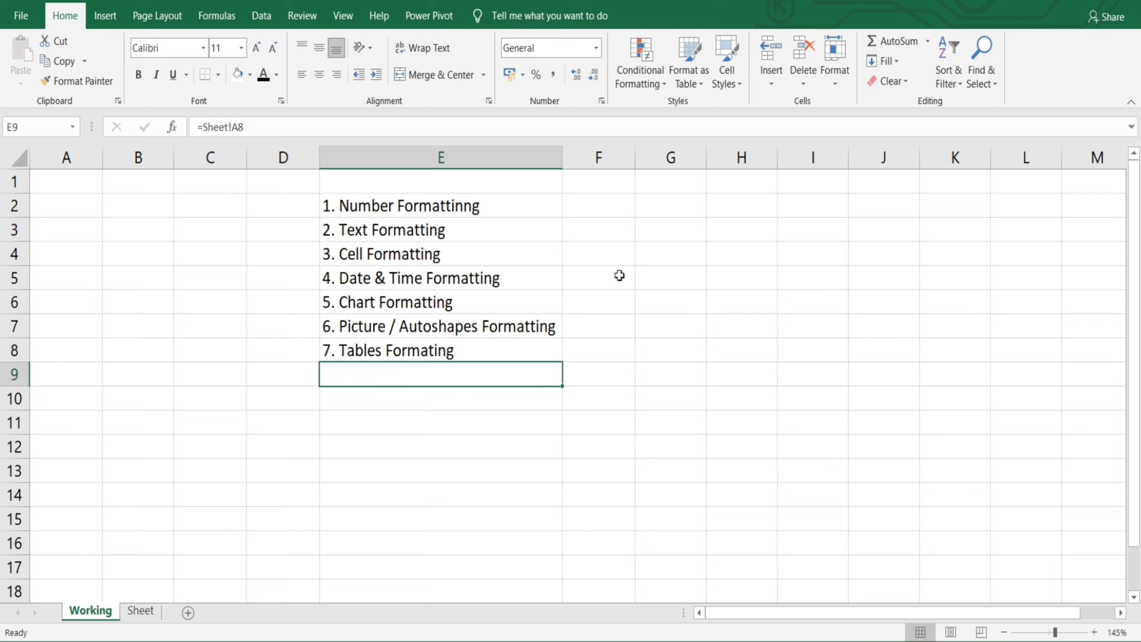
{"action": "key", "text": "F4"}
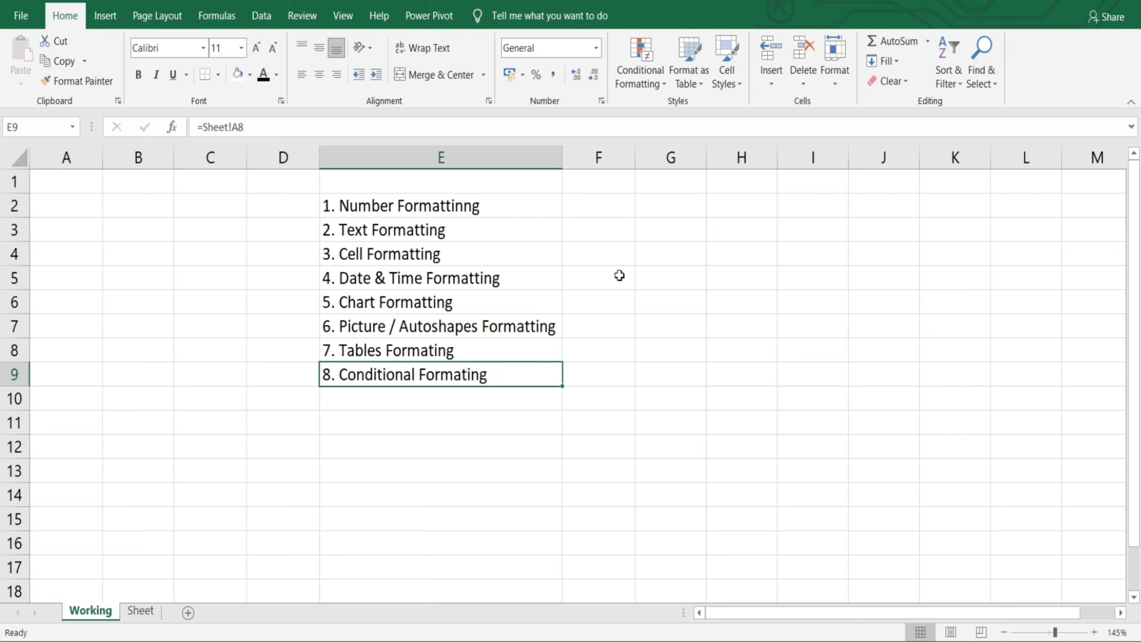
{"action": "key", "text": "Down"}
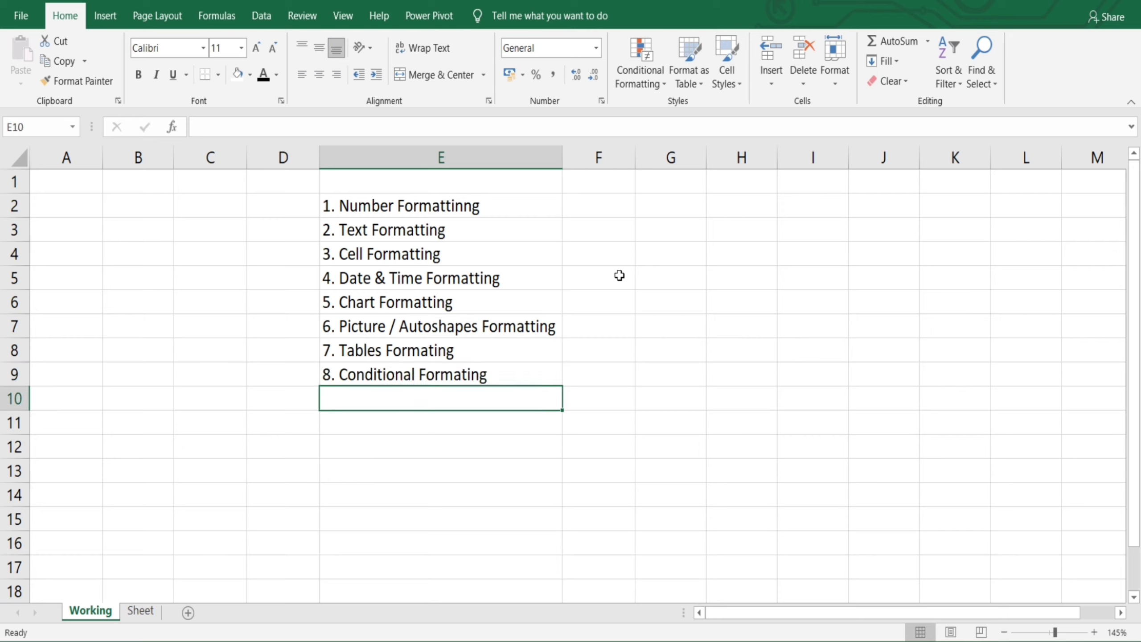
{"action": "key", "text": "Up"}
{"action": "key", "text": "Up"}
{"action": "key", "text": "Up"}
{"action": "key", "text": "Up"}
{"action": "key", "text": "Up"}
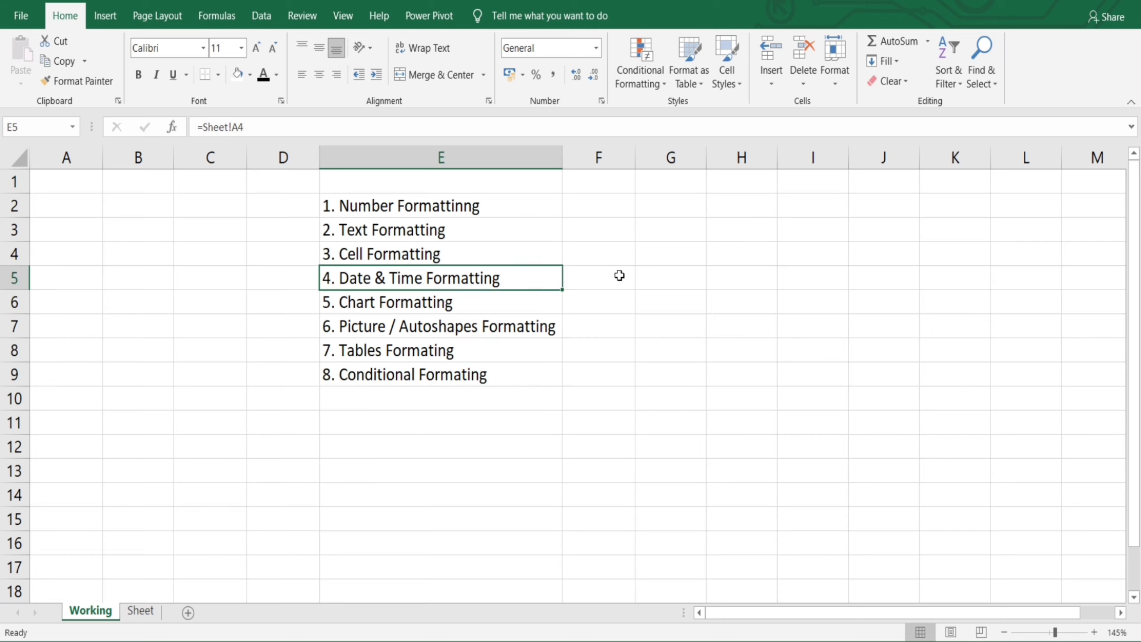
{"action": "key", "text": "Up"}
{"action": "key", "text": "Up"}
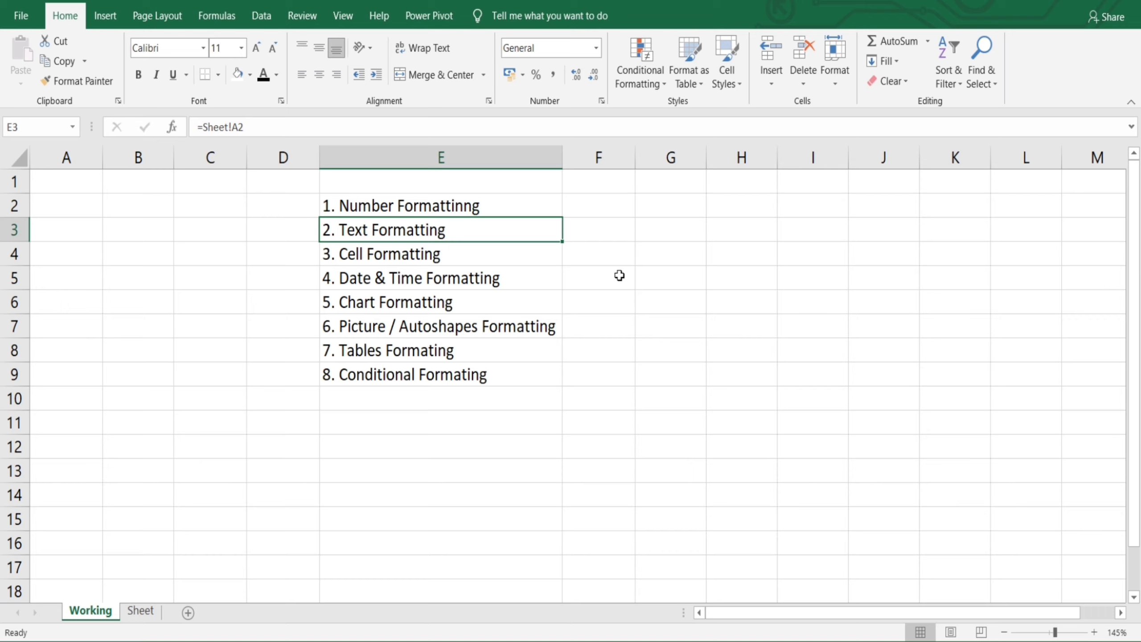
Fill cells E3:E4 (Text Formatting, Cell Formatting) with the Yellow standard color
{"action": "left_click", "coordinate": [419, 255], "text": "ctrl"}
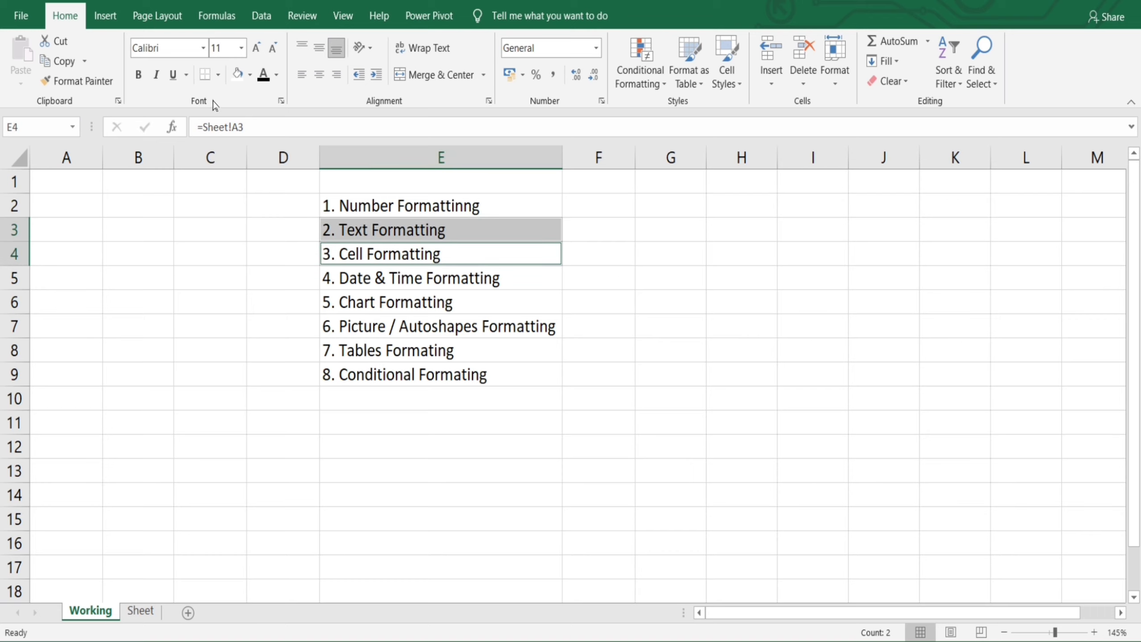
{"action": "left_click", "coordinate": [249, 75]}
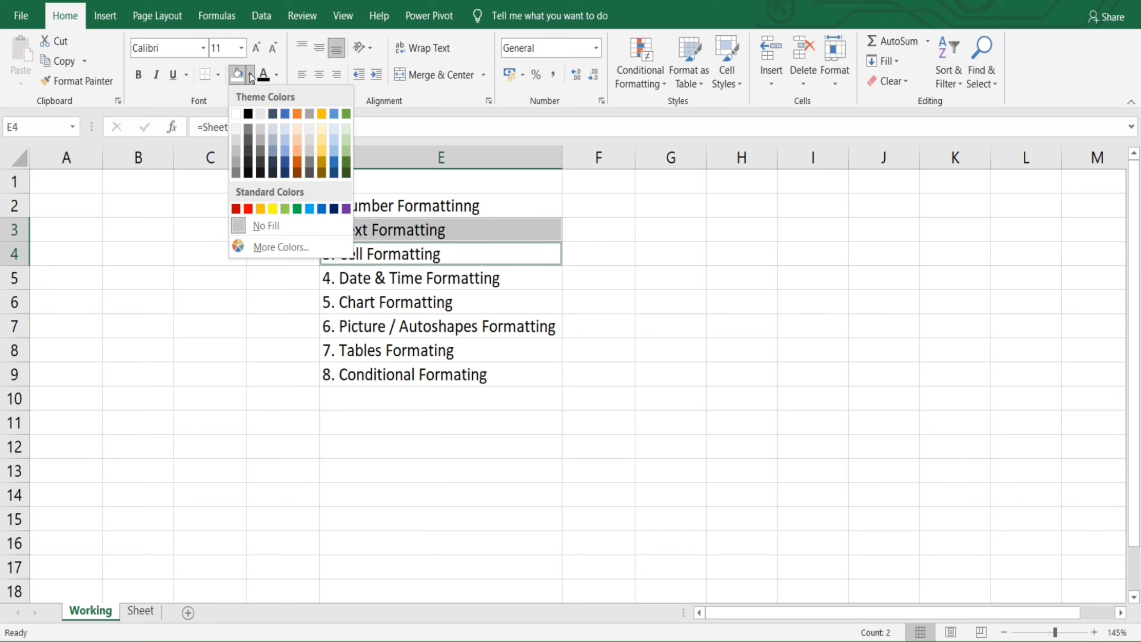
{"action": "left_click", "coordinate": [273, 209]}
{"action": "left_click", "coordinate": [643, 303]}
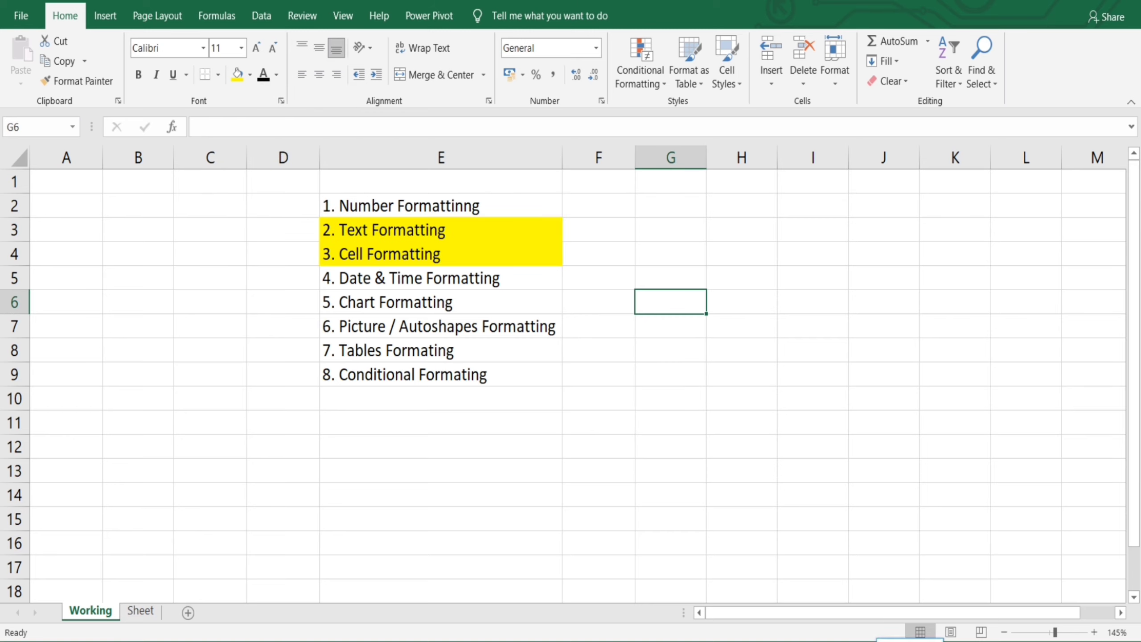
{"action": "left_click", "coordinate": [440, 422]}
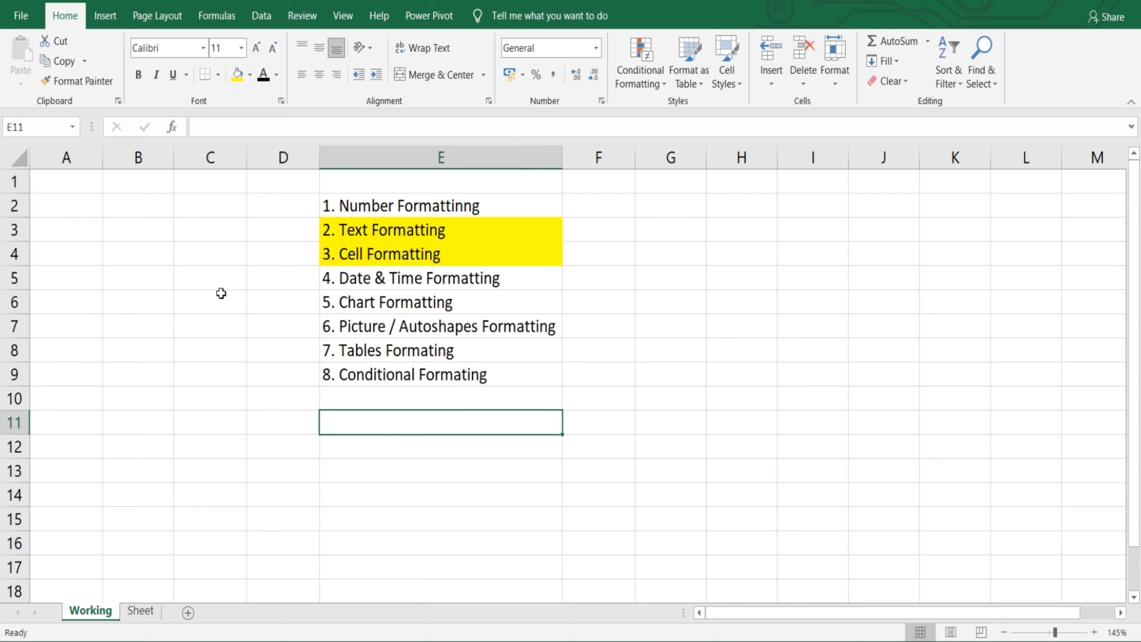
Enter FORMATTING in C4, correct its spelling, and autofit column C to the word
{"action": "left_click", "coordinate": [201, 255]}
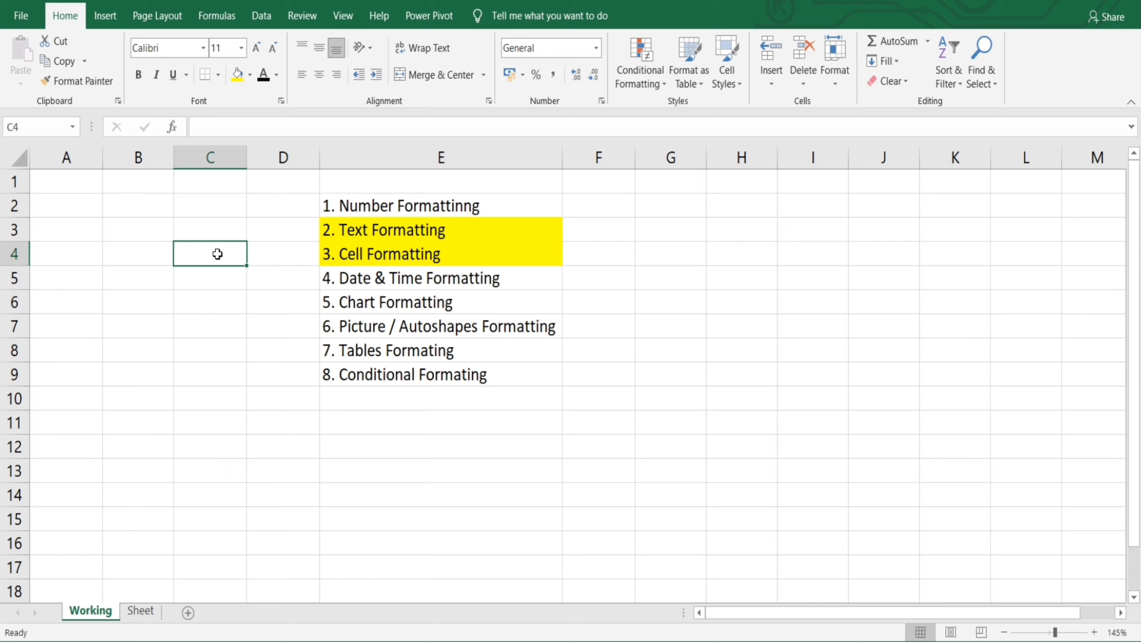
{"action": "type", "text": "FOR"}
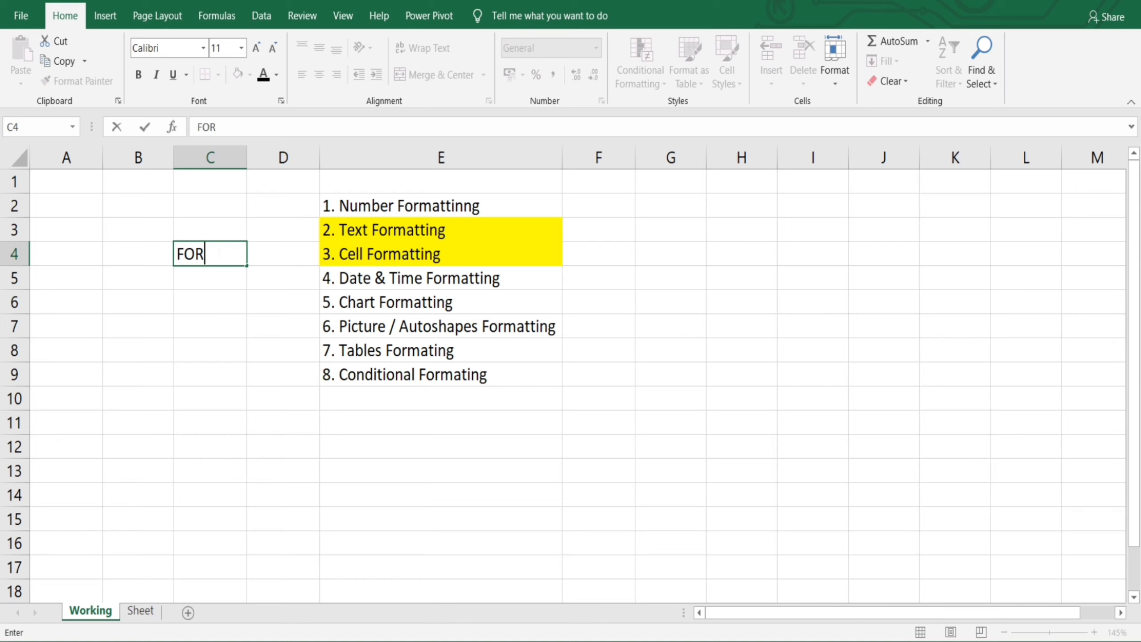
{"action": "type", "text": "MATTING"}
{"action": "key", "text": "Return"}
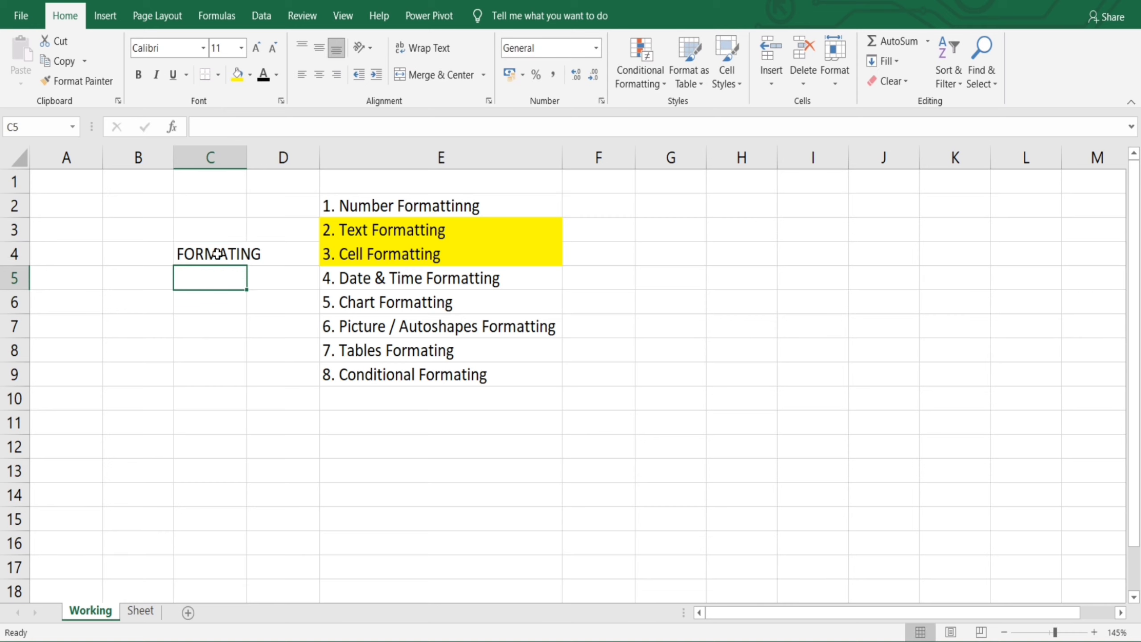
{"action": "left_click", "coordinate": [217, 254]}
{"action": "double_click", "coordinate": [236, 254]}
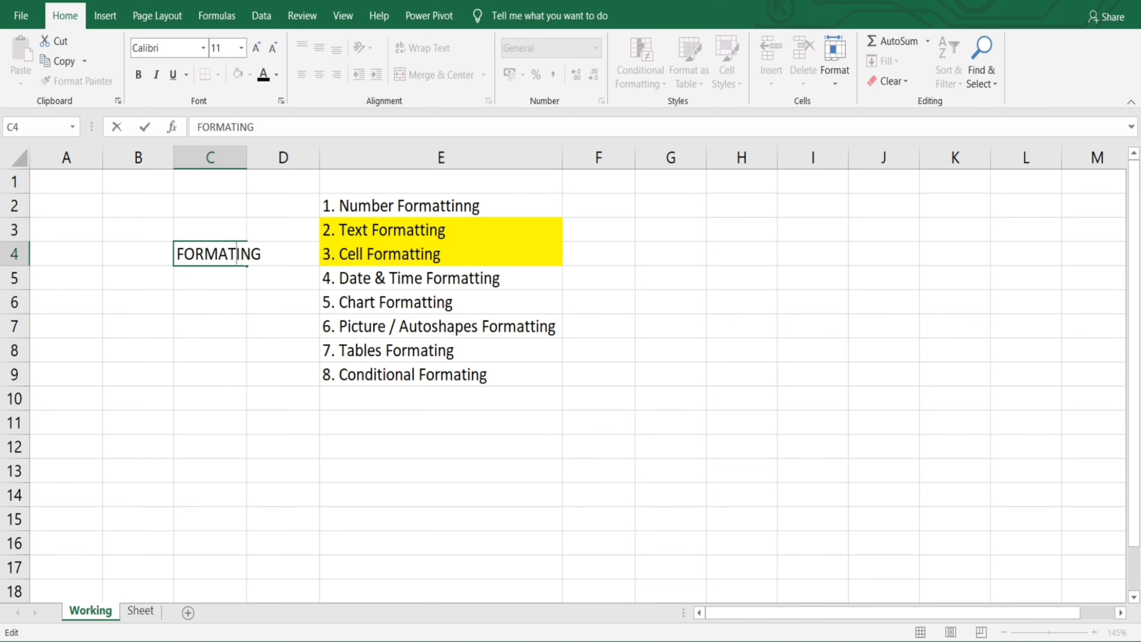
{"action": "type", "text": "T"}
{"action": "key", "text": "Return"}
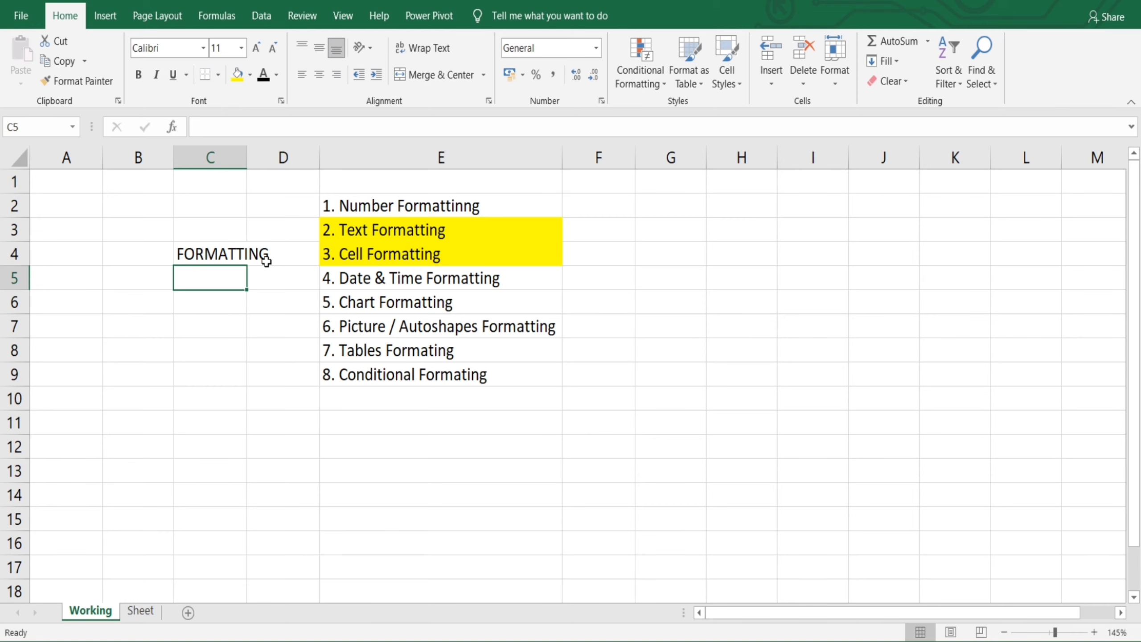
{"action": "double_click", "coordinate": [247, 157]}
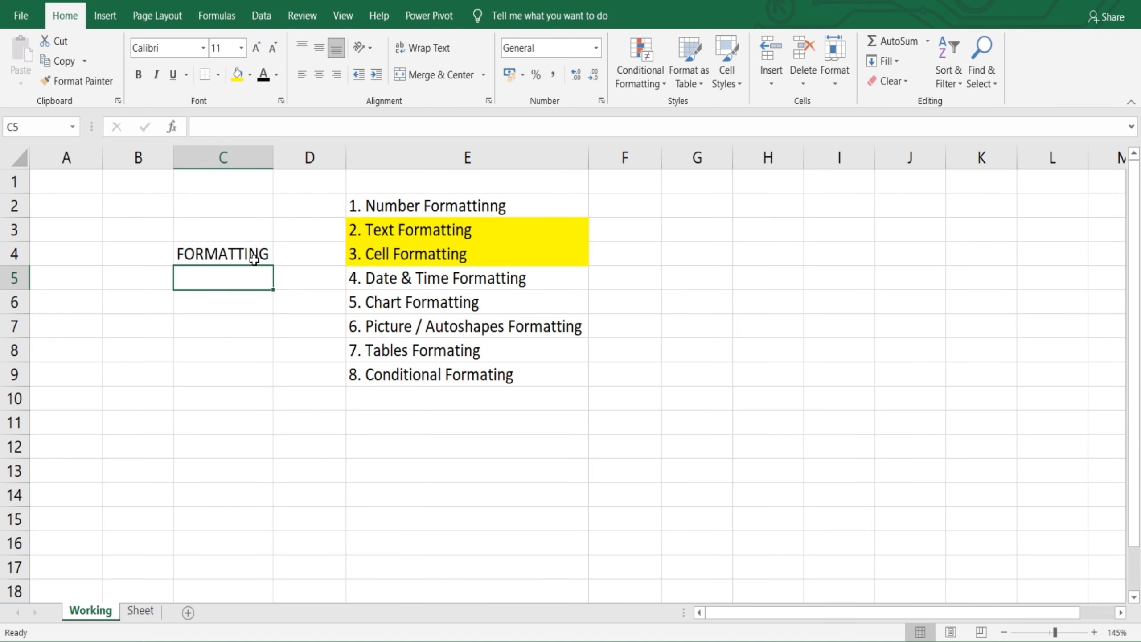
{"action": "left_click", "coordinate": [264, 254]}
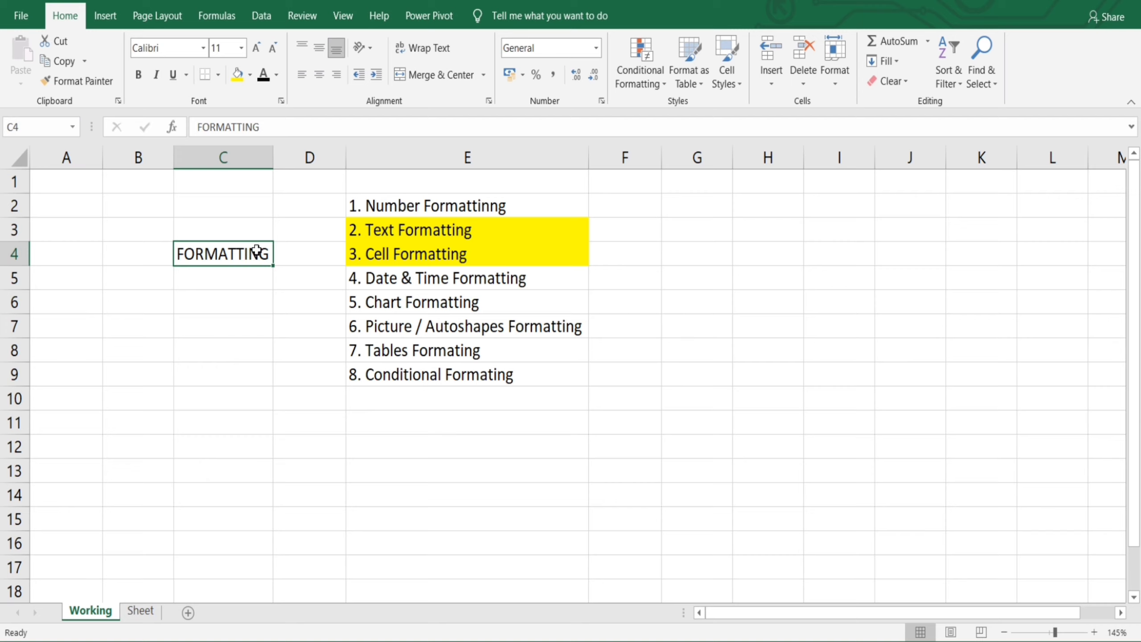
{"action": "left_click", "coordinate": [254, 249]}
{"action": "double_click", "coordinate": [259, 252]}
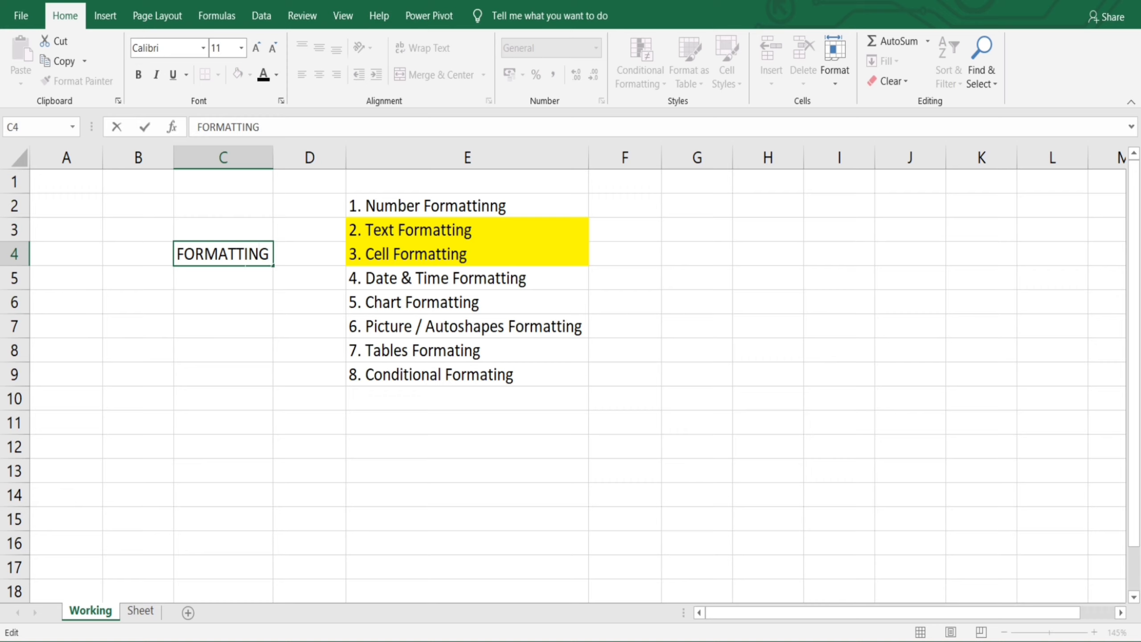
{"action": "left_click", "coordinate": [268, 286]}
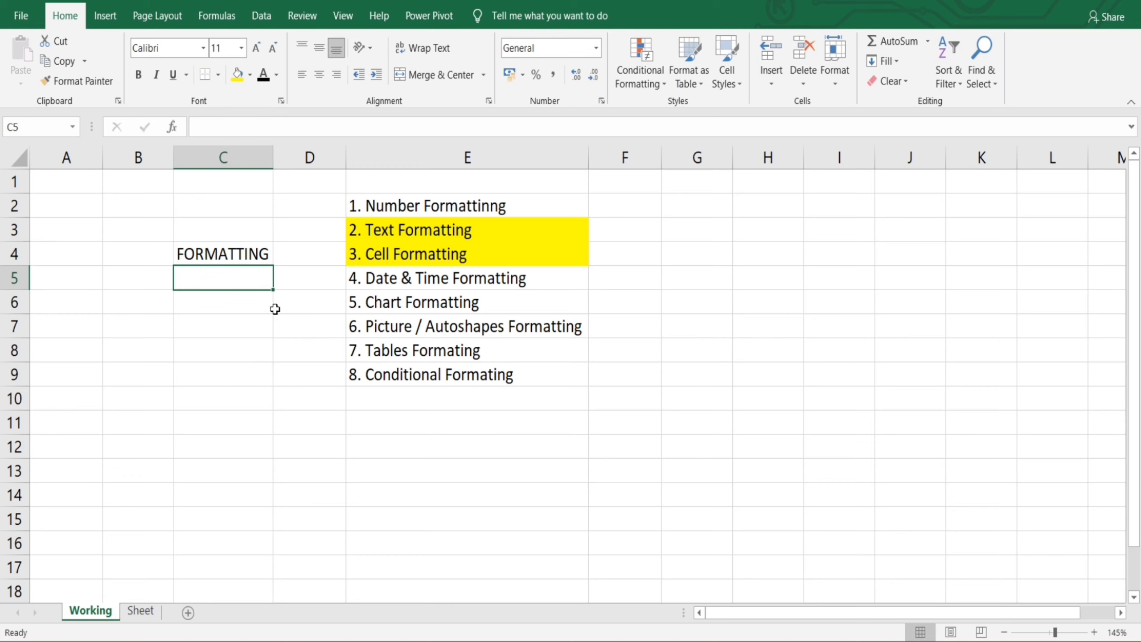
{"action": "double_click", "coordinate": [265, 253]}
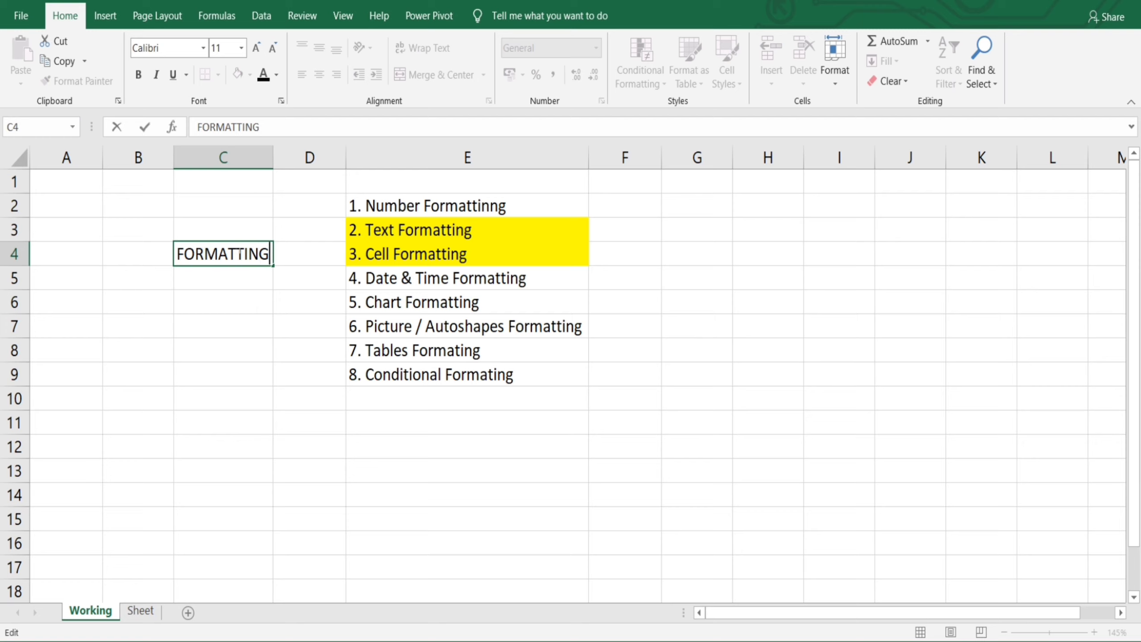
{"action": "left_click", "coordinate": [241, 282]}
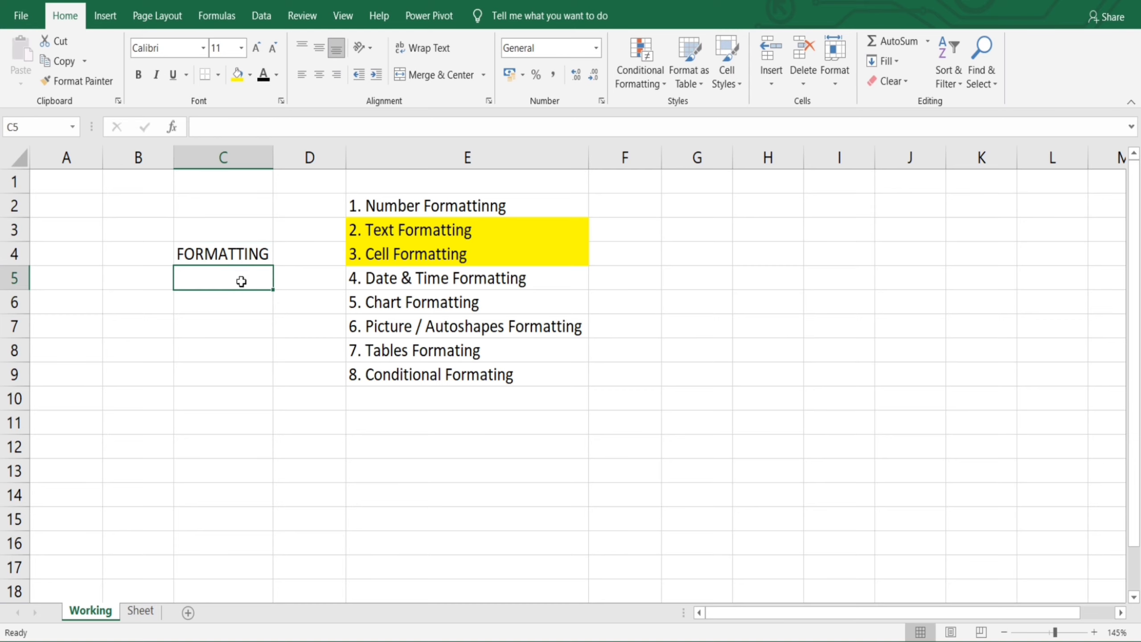
{"action": "left_click", "coordinate": [243, 254]}
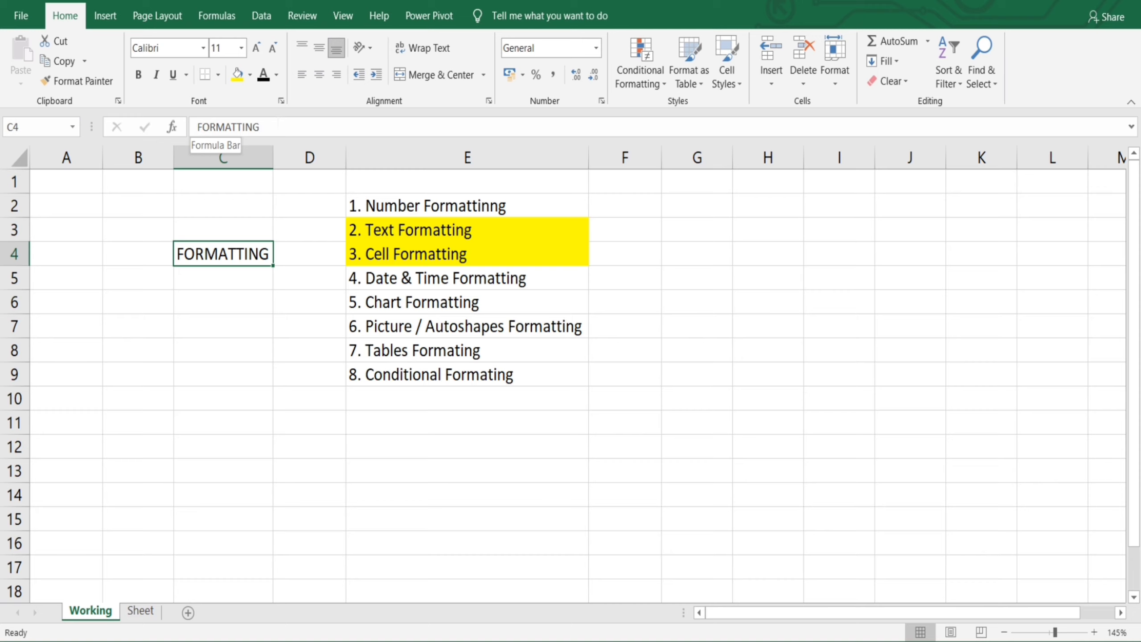
{"action": "left_click", "coordinate": [261, 127]}
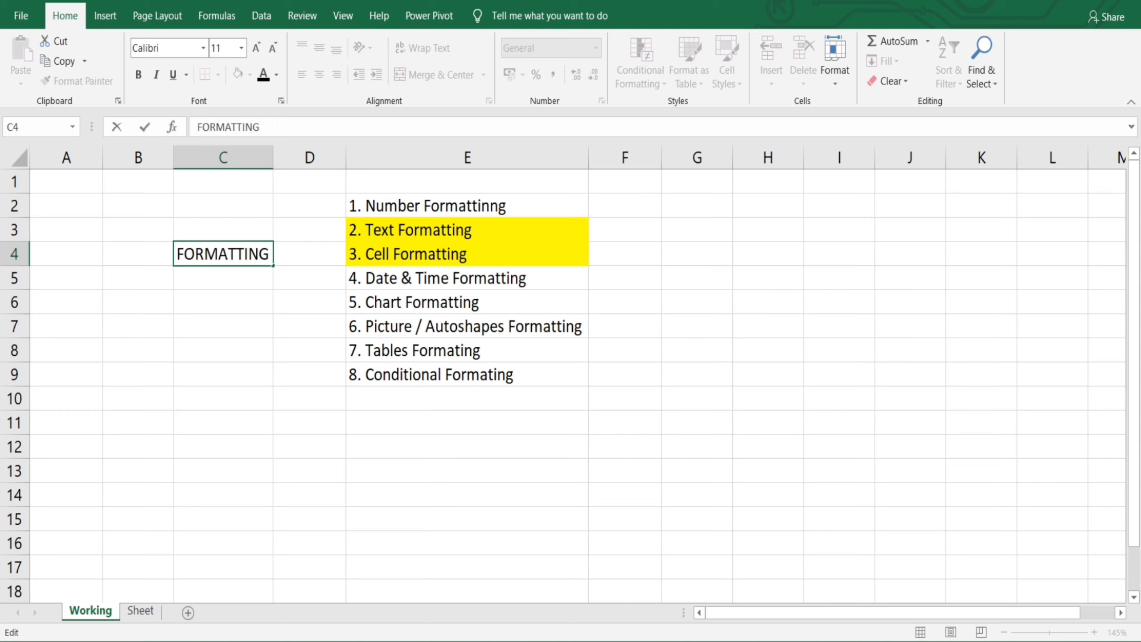
{"action": "left_click", "coordinate": [232, 127]}
{"action": "left_click", "coordinate": [237, 127]}
{"action": "left_click", "coordinate": [263, 127]}
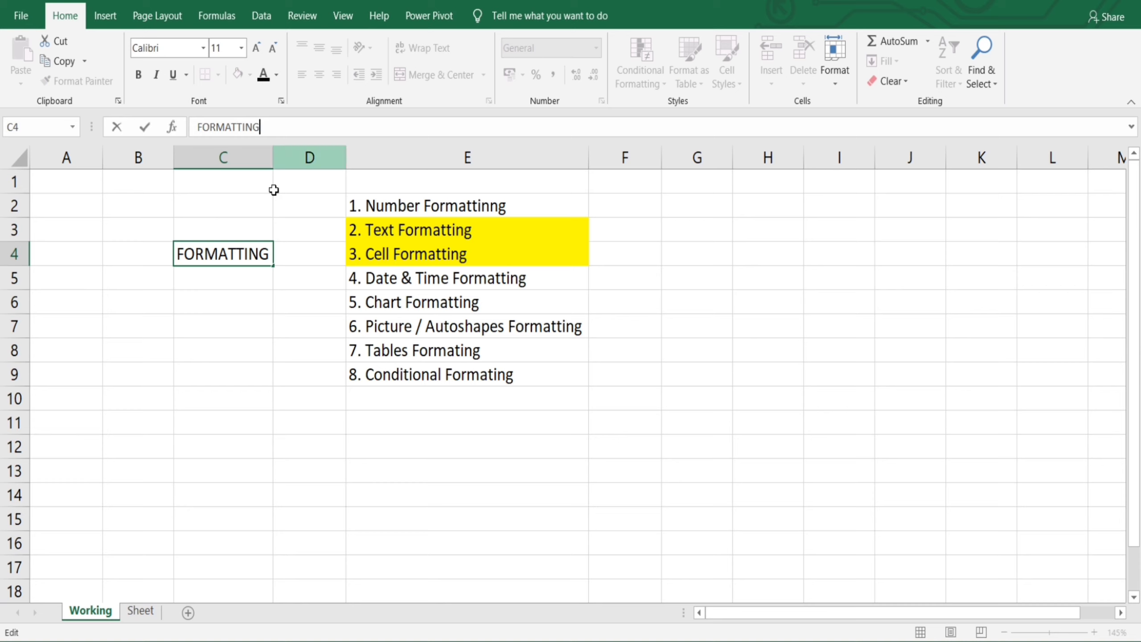
{"action": "left_click", "coordinate": [264, 292]}
{"action": "left_click", "coordinate": [267, 258]}
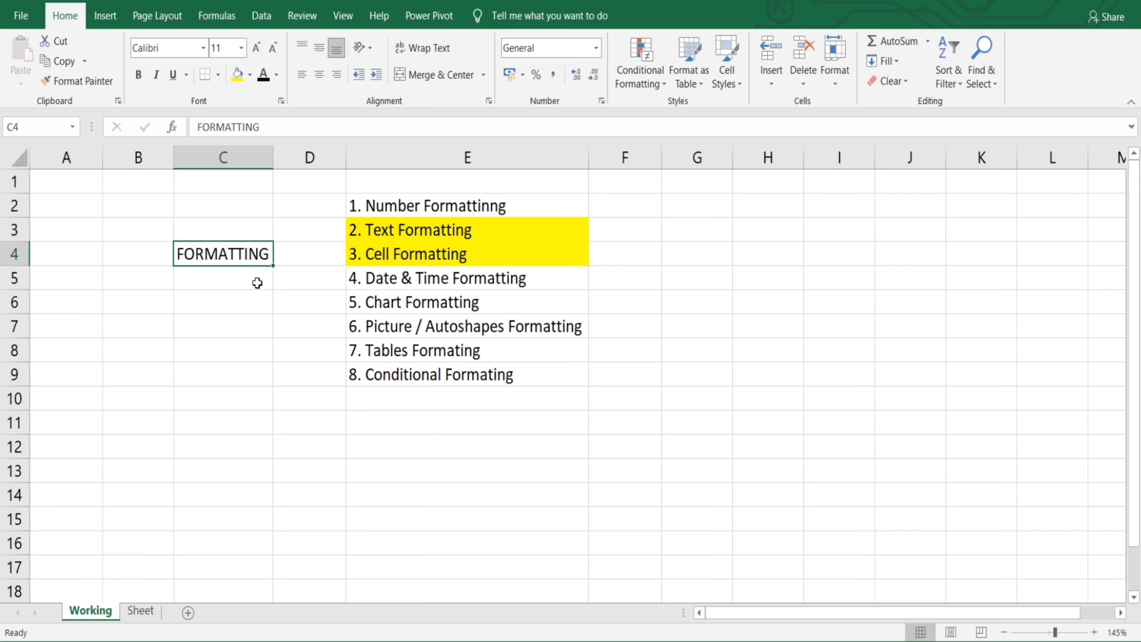
{"action": "double_click", "coordinate": [258, 253]}
{"action": "left_click", "coordinate": [304, 255]}
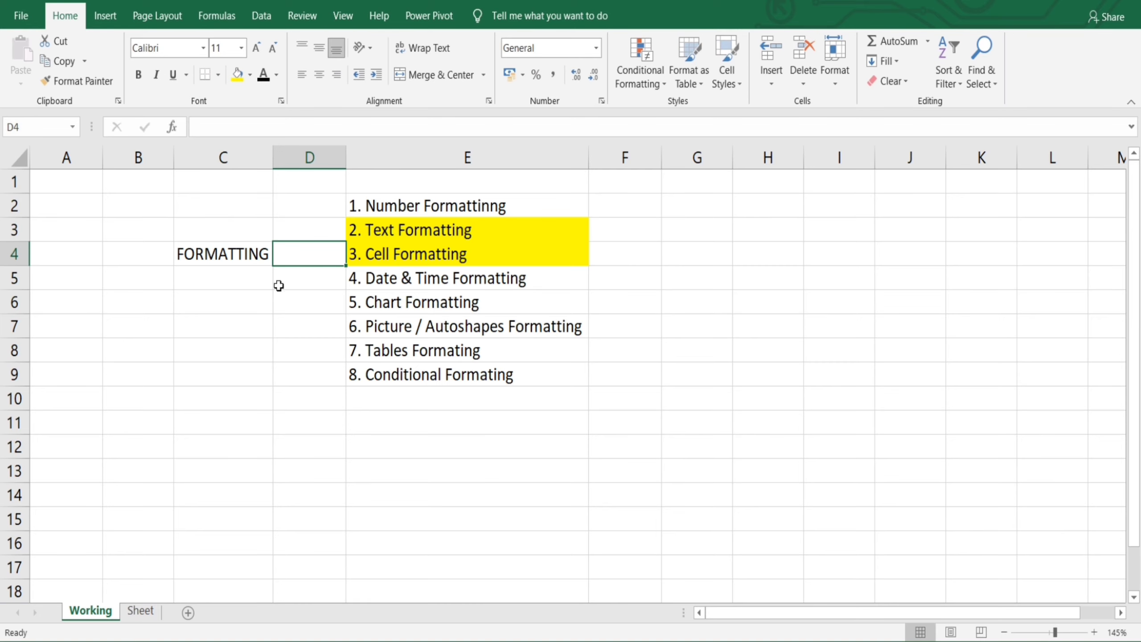
{"action": "left_click", "coordinate": [254, 252]}
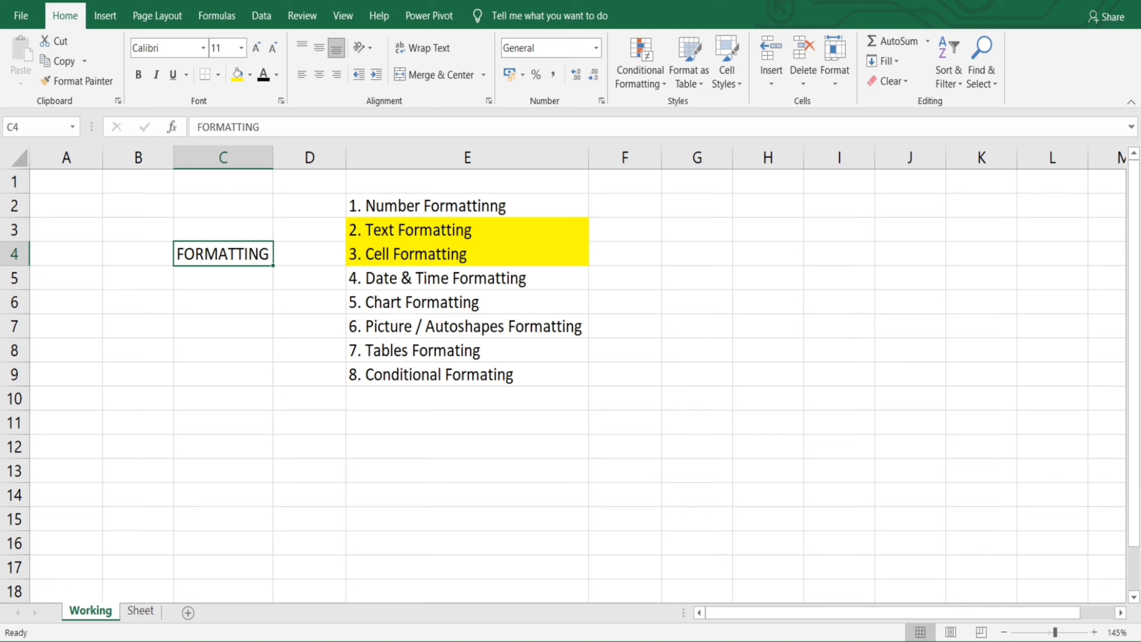
Delete columns A through D so the numbered list shifts into column A
{"action": "key", "text": "Up"}
{"action": "key", "text": "Up"}
{"action": "key", "text": "Right"}
{"action": "key", "text": "Right"}
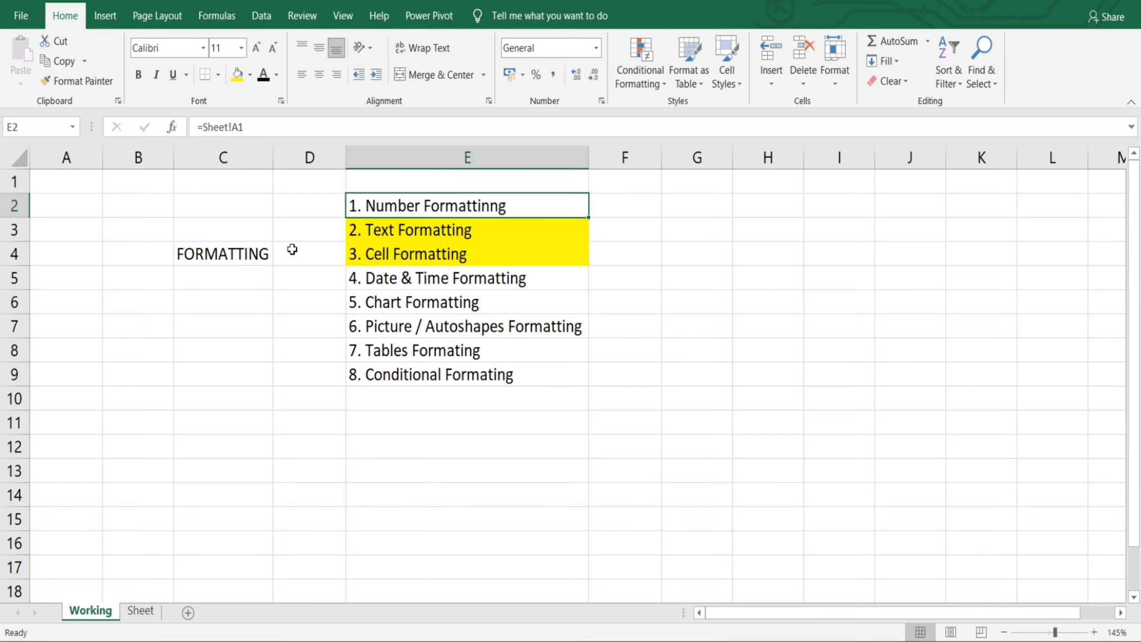
{"action": "left_click_drag", "start_coordinate": [297, 157], "coordinate": [52, 157]}
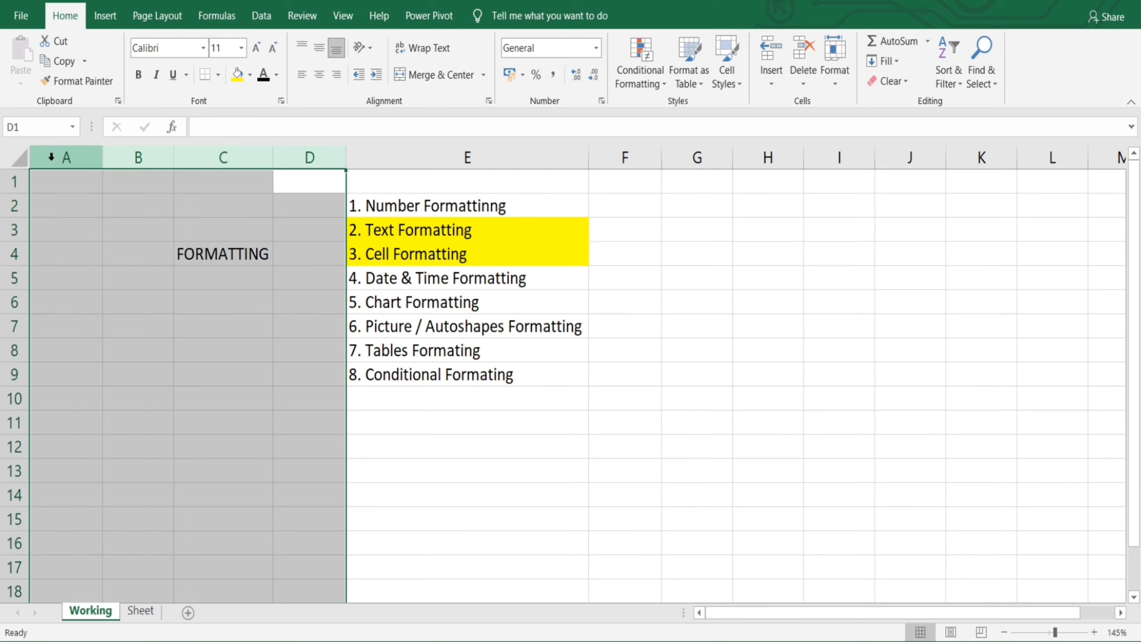
{"action": "key", "text": "ctrl+minus"}
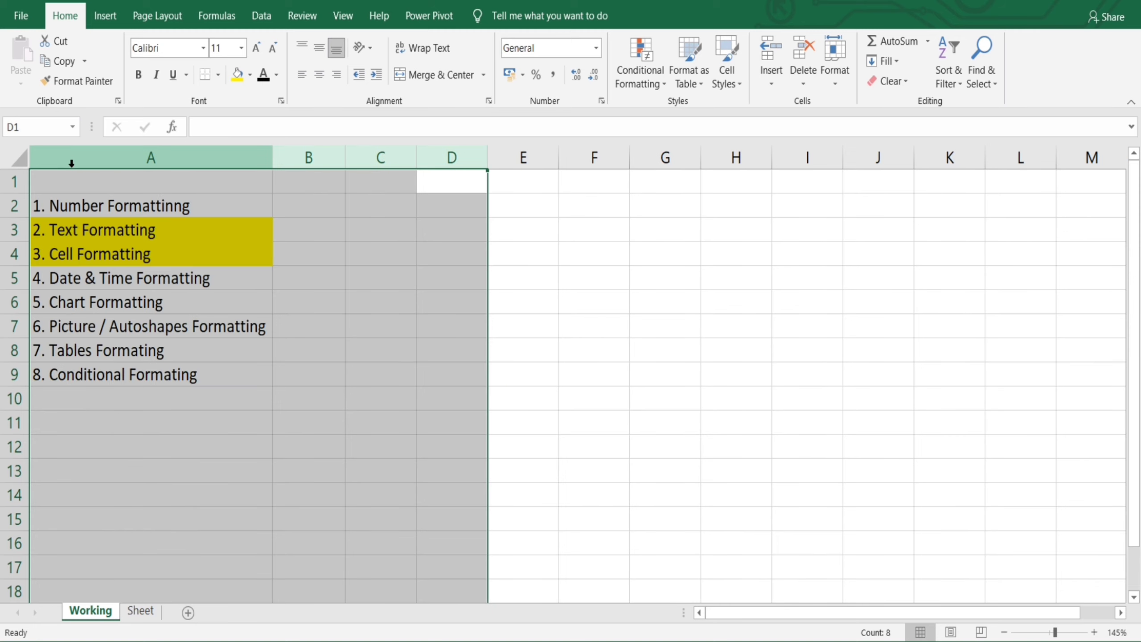
{"action": "left_click", "coordinate": [288, 398]}
{"action": "left_click", "coordinate": [332, 220]}
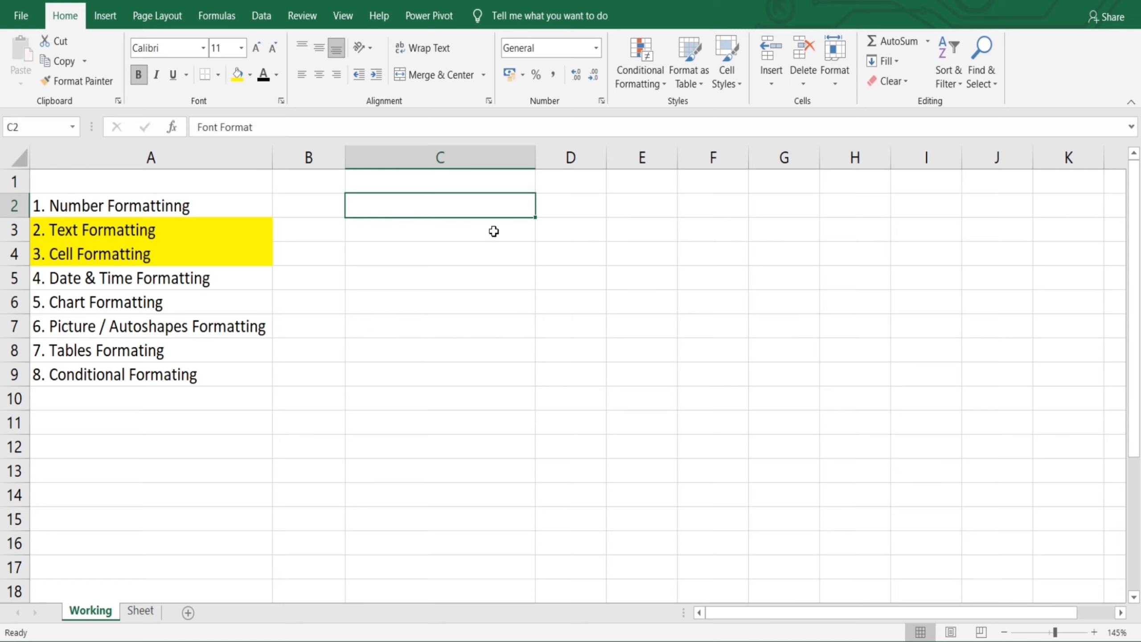
List Name, Bold, Italic, Color and Size under a black Font Format heading, then a black Underline heading
{"action": "left_click", "coordinate": [264, 74]}
{"action": "left_click", "coordinate": [434, 227]}
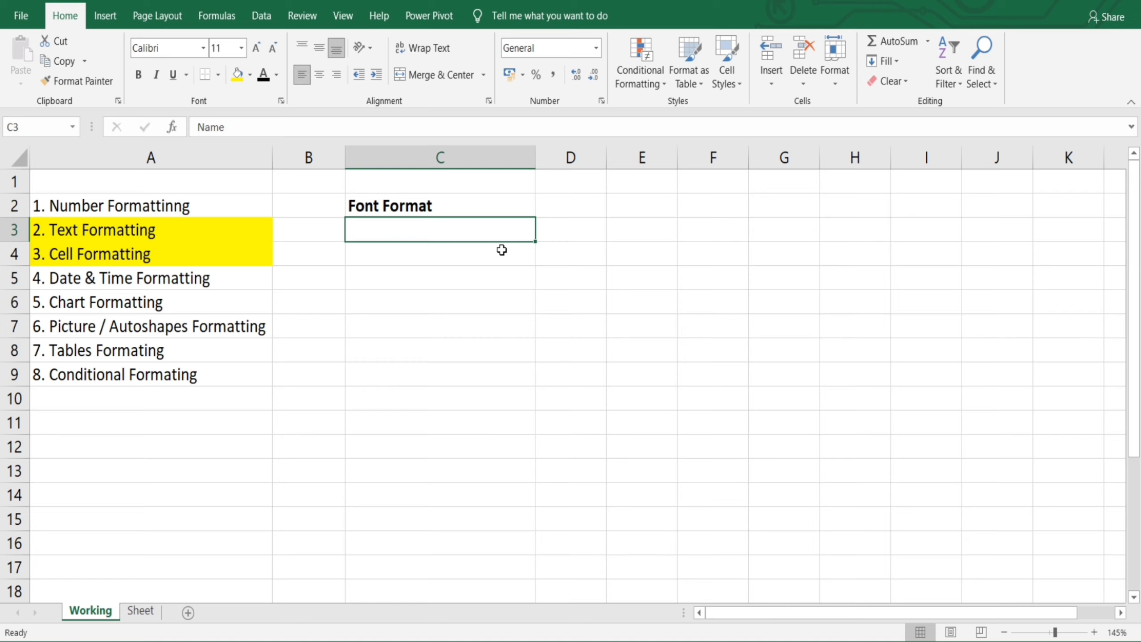
{"action": "left_click", "coordinate": [502, 250]}
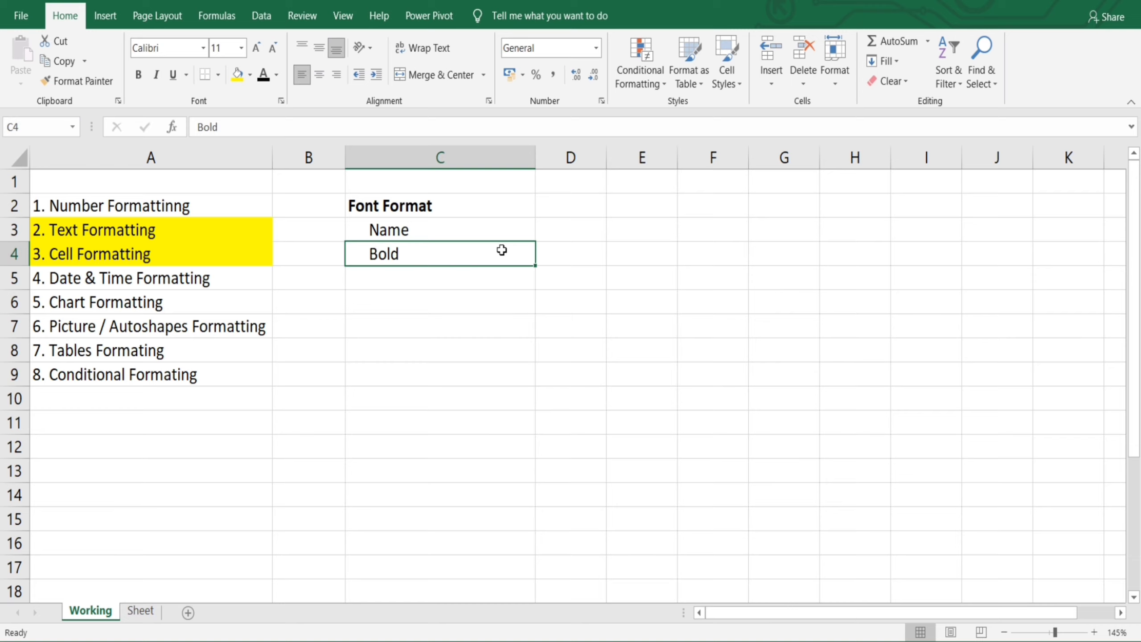
{"action": "key", "text": "Down"}
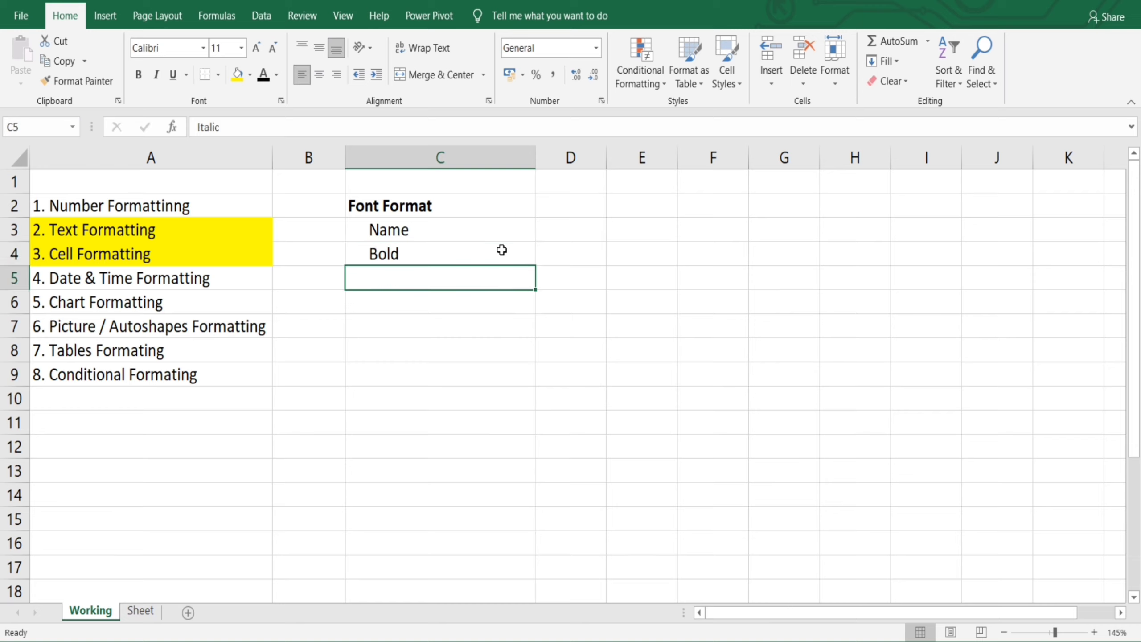
{"action": "left_click", "coordinate": [502, 250]}
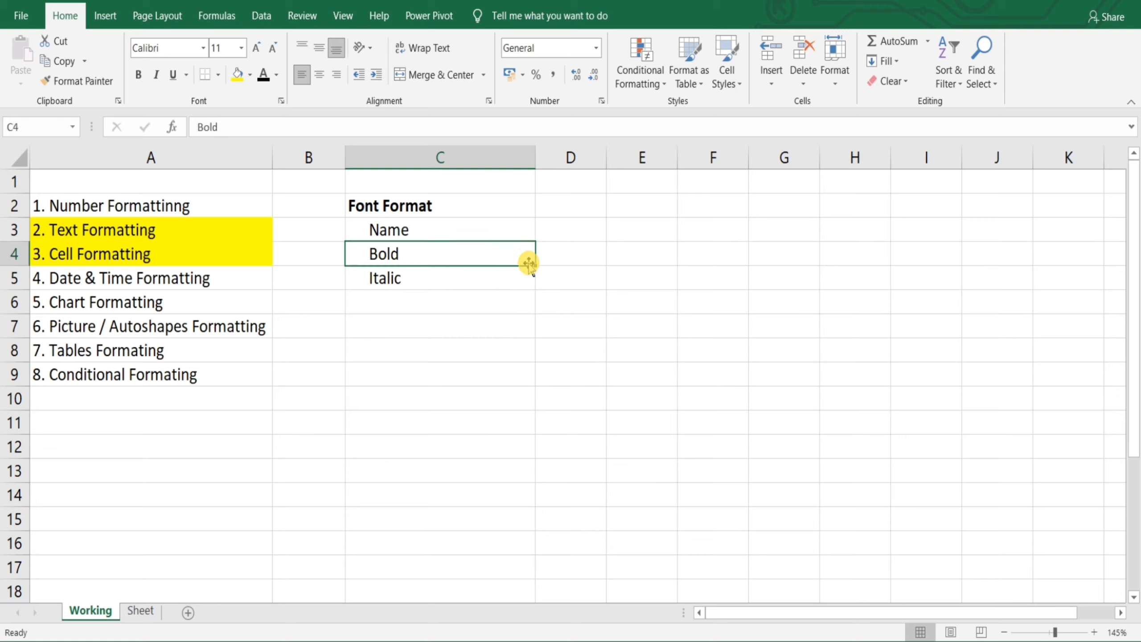
{"action": "left_click", "coordinate": [510, 279]}
{"action": "key", "text": "Down"}
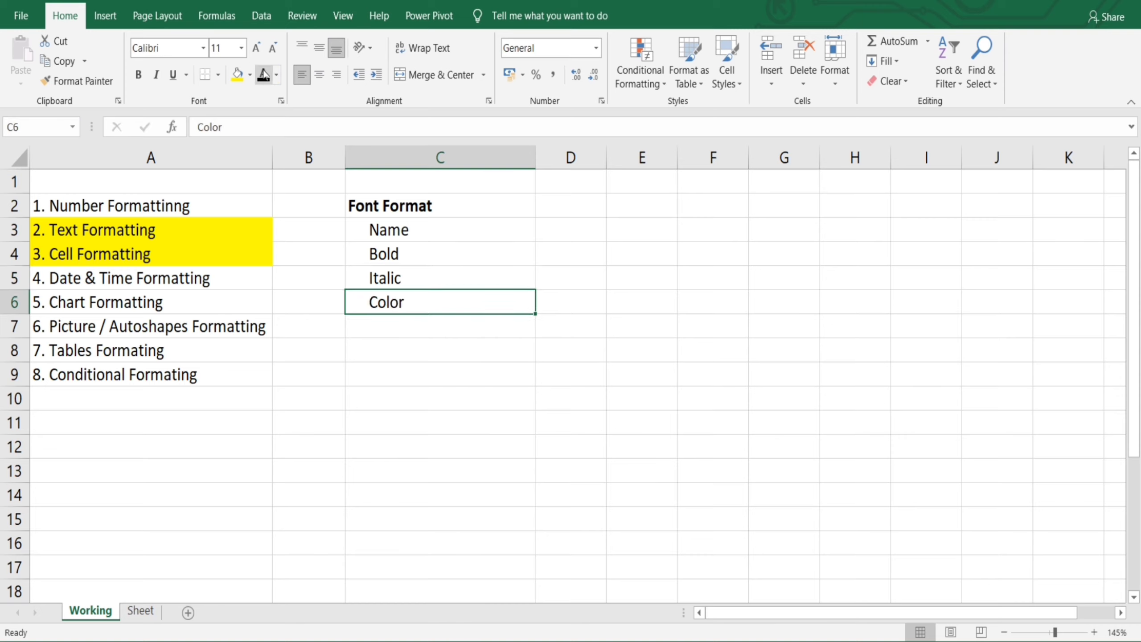
{"action": "key", "text": "Down"}
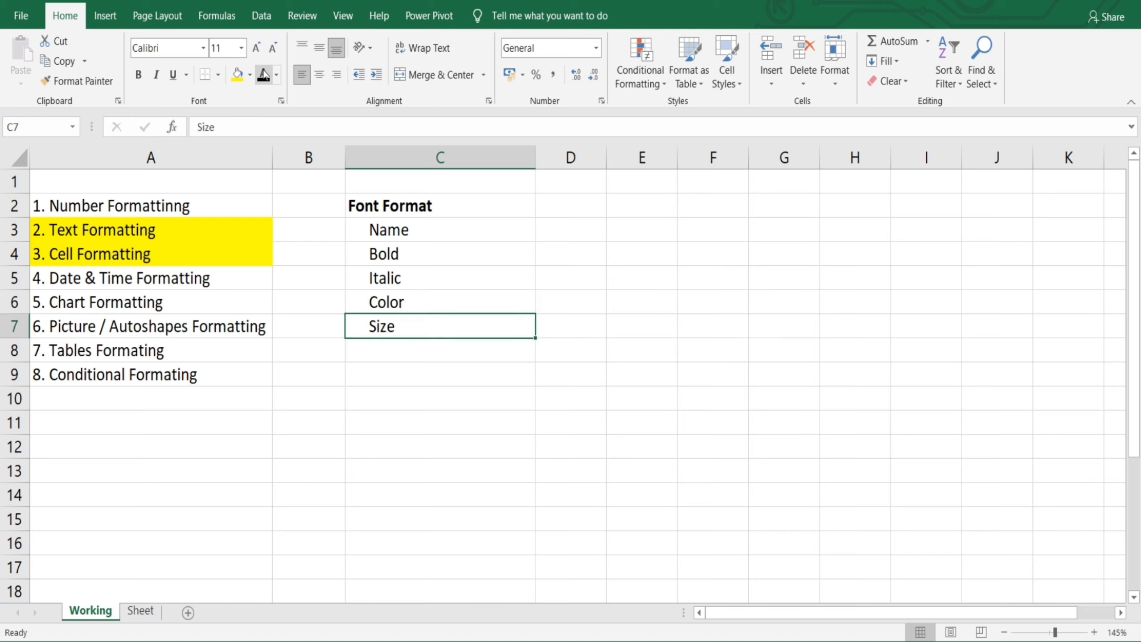
{"action": "left_click", "coordinate": [440, 350]}
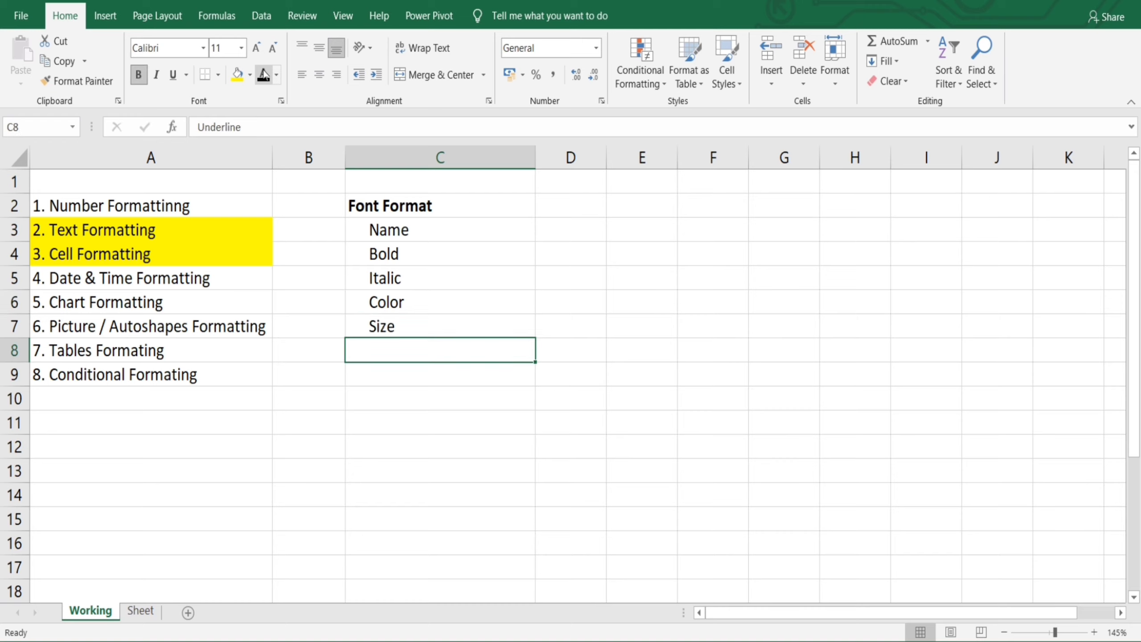
{"action": "left_click", "coordinate": [264, 75]}
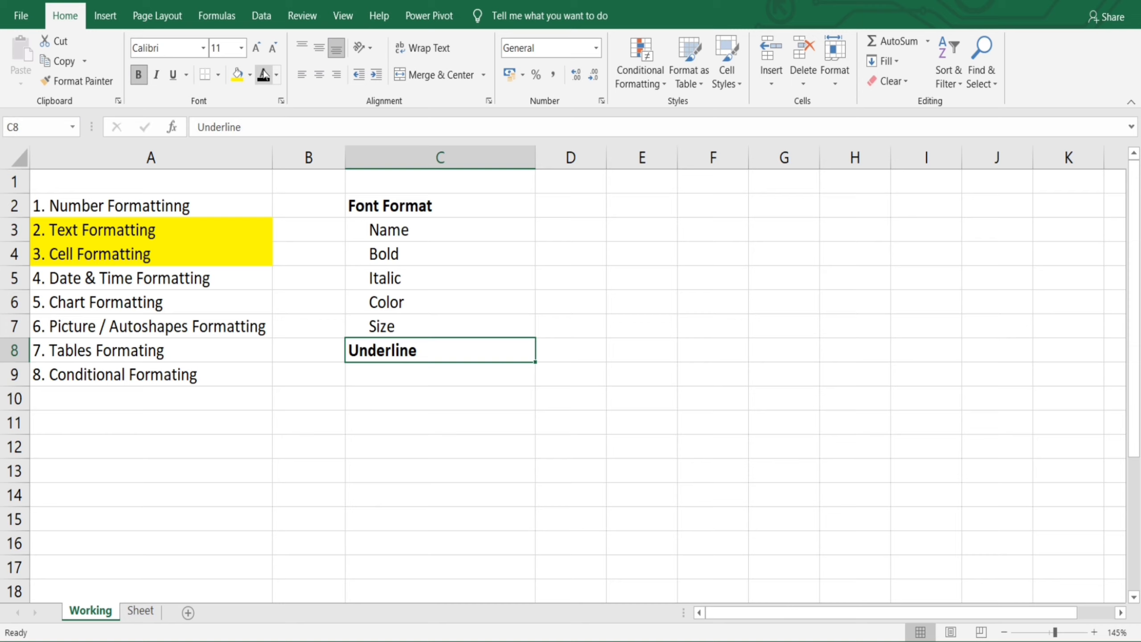
Add Single, Double, Single Accounting and Double Accounting beneath Underline
{"action": "key", "text": "ctrl+y"}
{"action": "key", "text": "ctrl+y"}
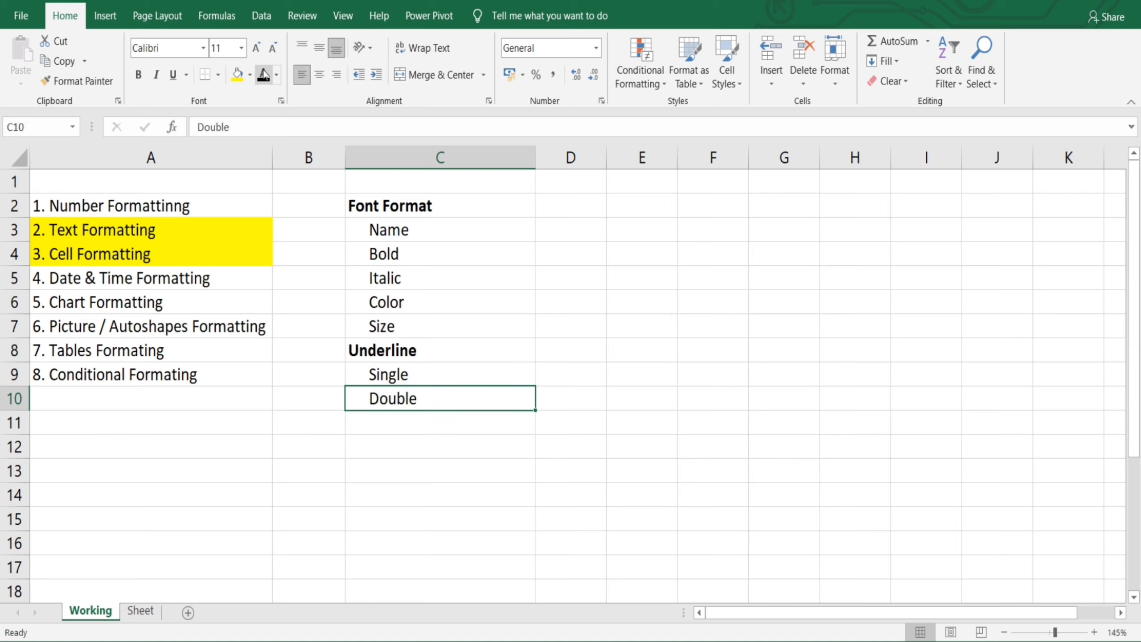
{"action": "key", "text": "ctrl+y"}
{"action": "key", "text": "ctrl+y"}
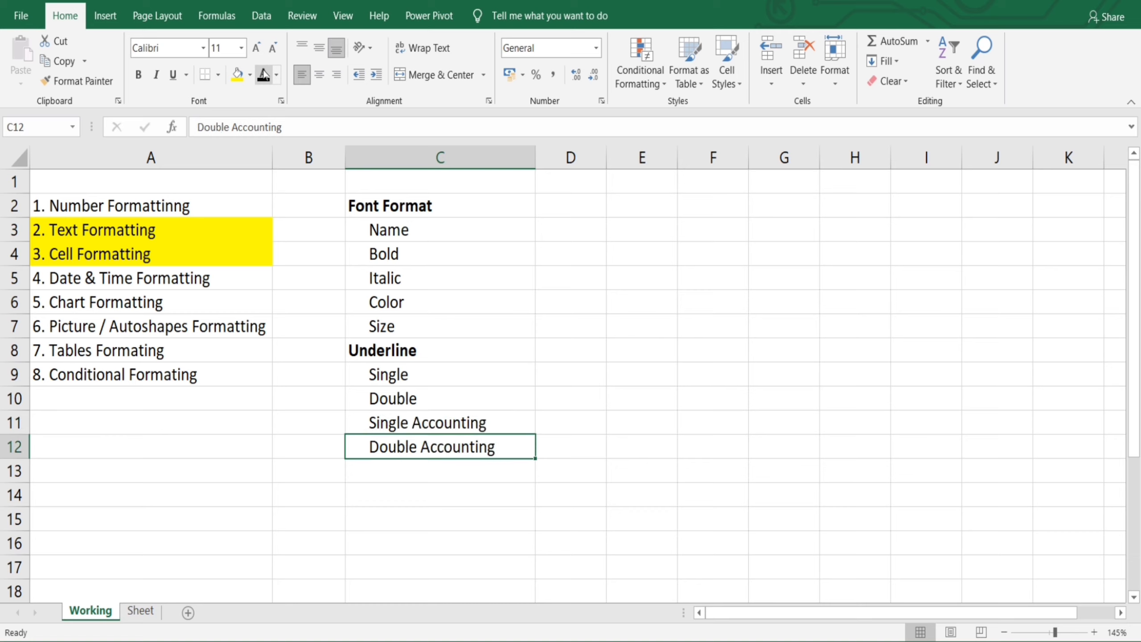
{"action": "key", "text": "ctrl+y"}
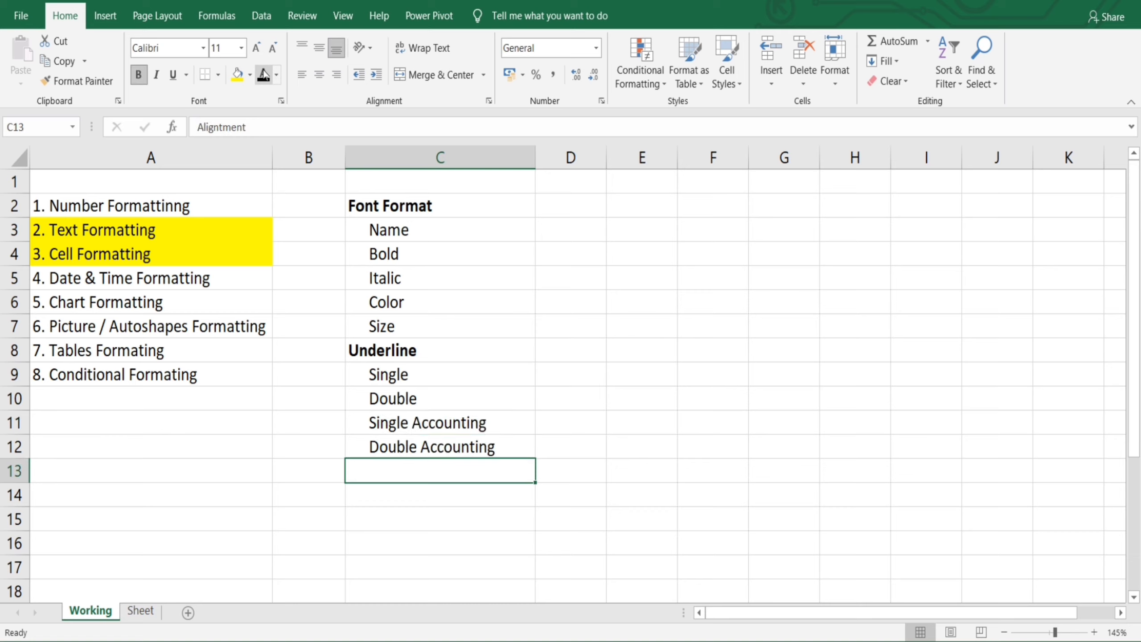
Add the Alightment heading with Left, Right, Justify, Centre and Middle in black text
{"action": "left_click", "coordinate": [264, 74]}
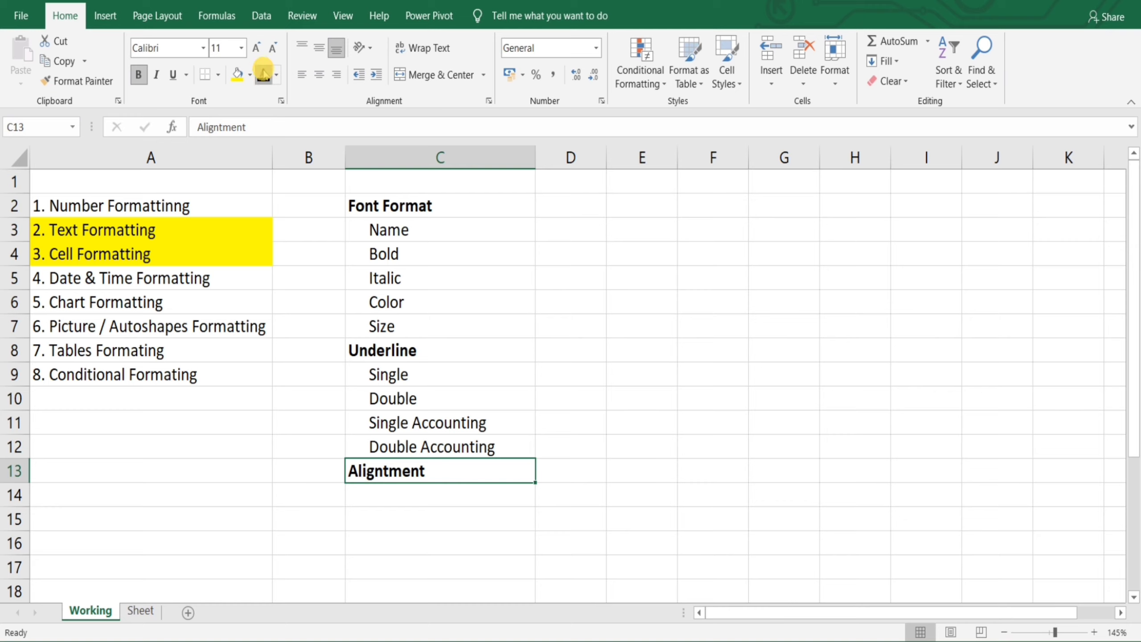
{"action": "left_click", "coordinate": [264, 72]}
{"action": "type", "text": "Left"}
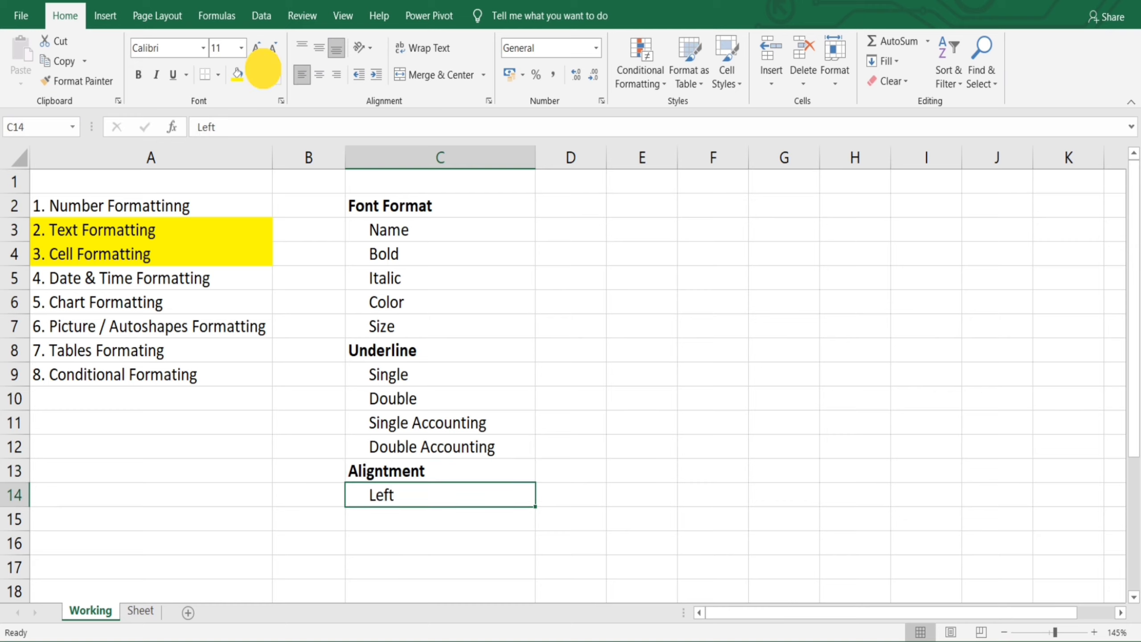
{"action": "key", "text": "Down"}
{"action": "left_click", "coordinate": [264, 74]}
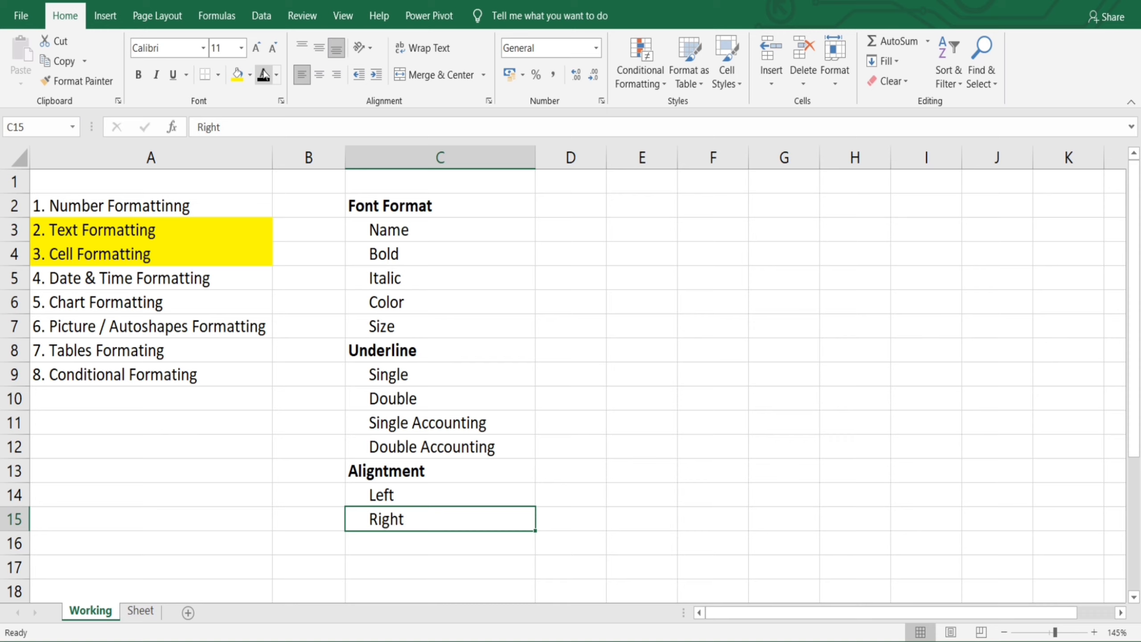
{"action": "key", "text": "Down"}
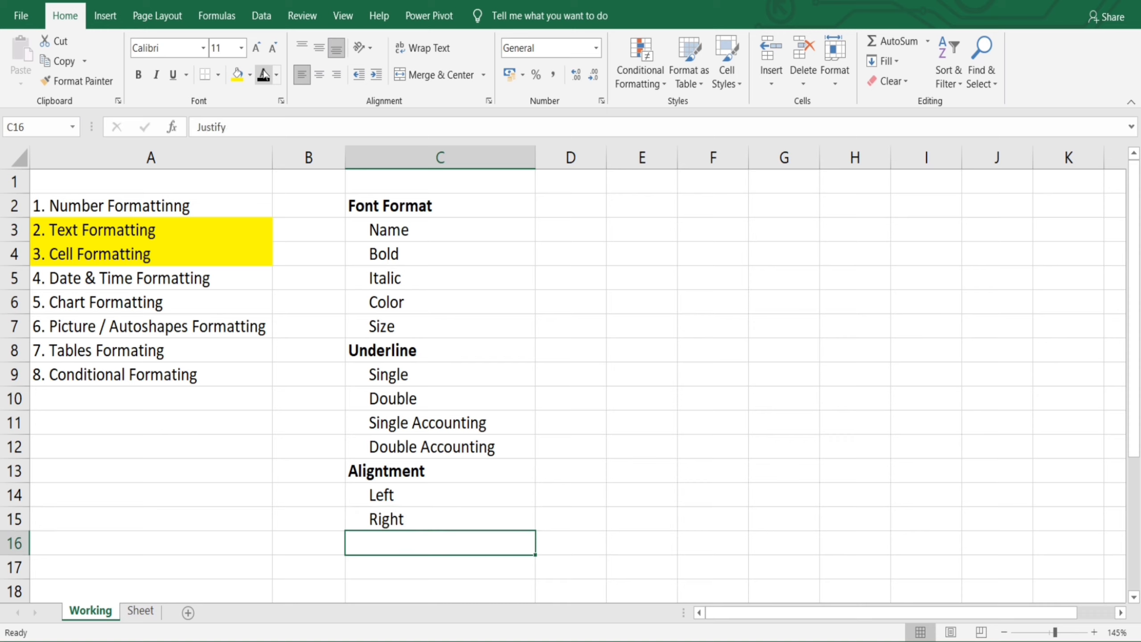
{"action": "left_click", "coordinate": [264, 74]}
{"action": "key", "text": "Down"}
{"action": "left_click", "coordinate": [263, 72]}
{"action": "key", "text": "Down"}
{"action": "left_click", "coordinate": [264, 69]}
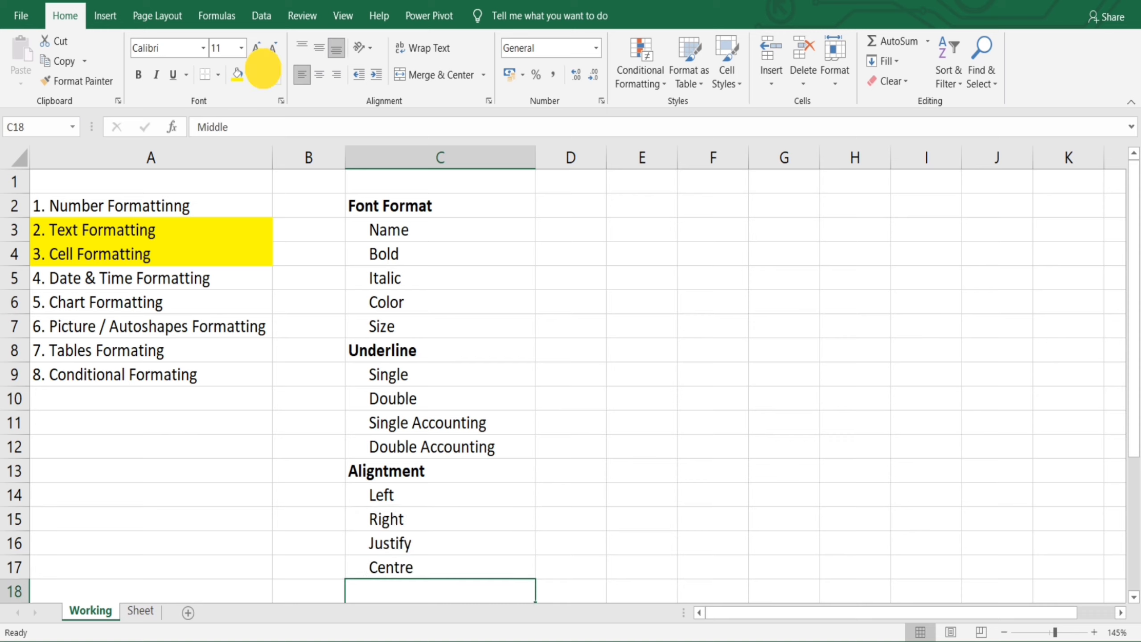
{"action": "scroll", "coordinate": [429, 516], "scroll_direction": "down", "scroll_amount": 1}
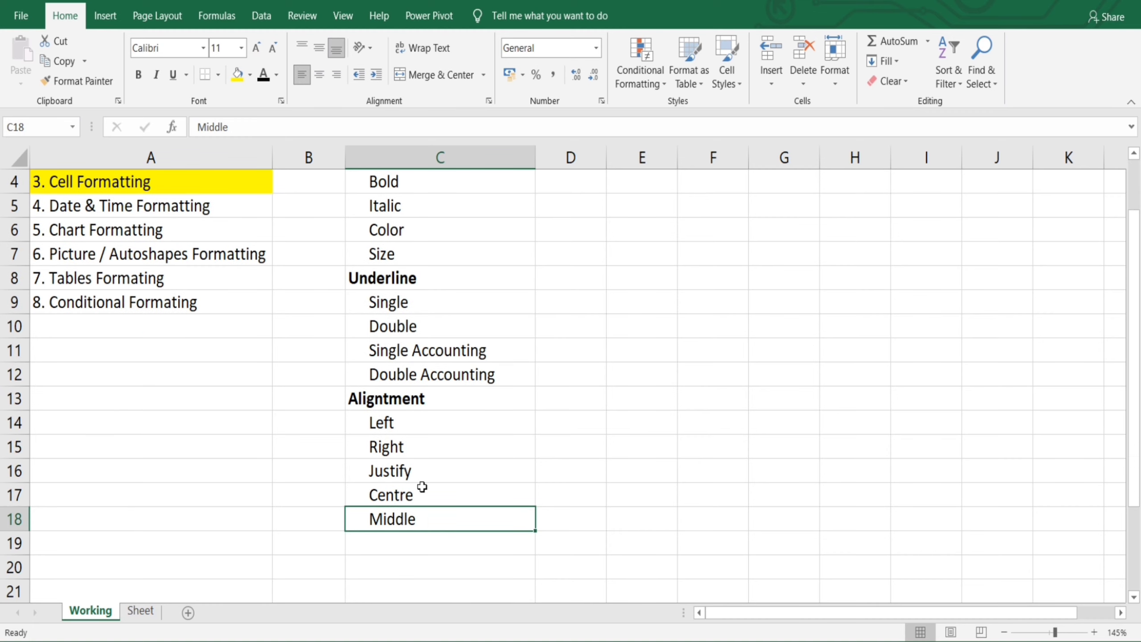
Make the hidden Superscript, Subscript, Wrap Text and Merge & Centre entries black
{"action": "left_click_drag", "start_coordinate": [421, 495], "coordinate": [415, 521]}
{"action": "left_click", "coordinate": [413, 539]}
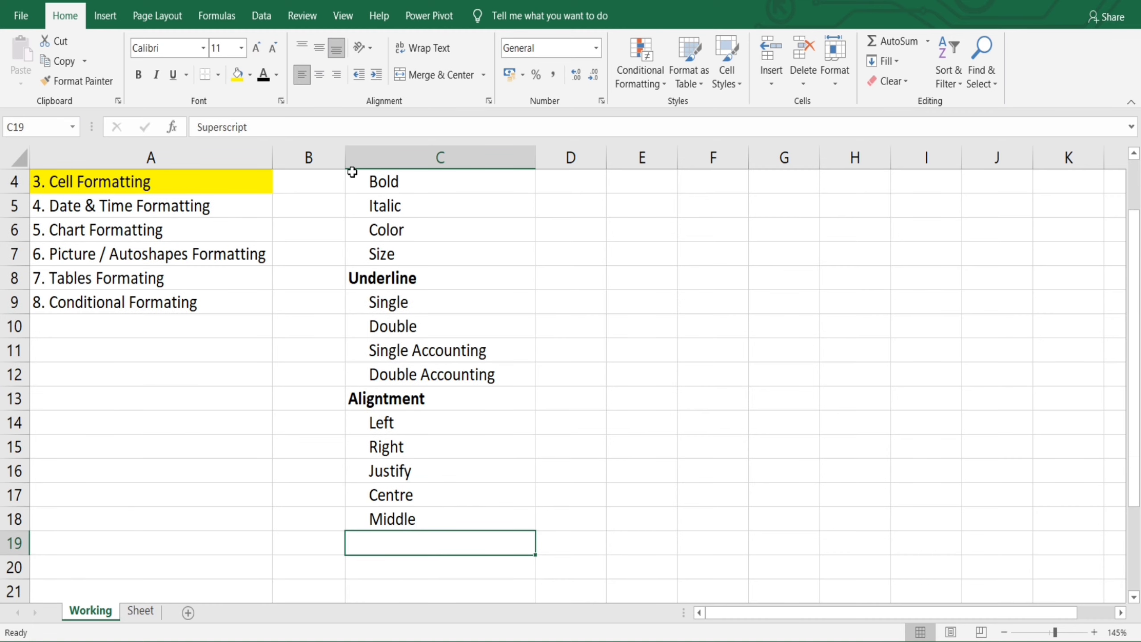
{"action": "left_click", "coordinate": [262, 77]}
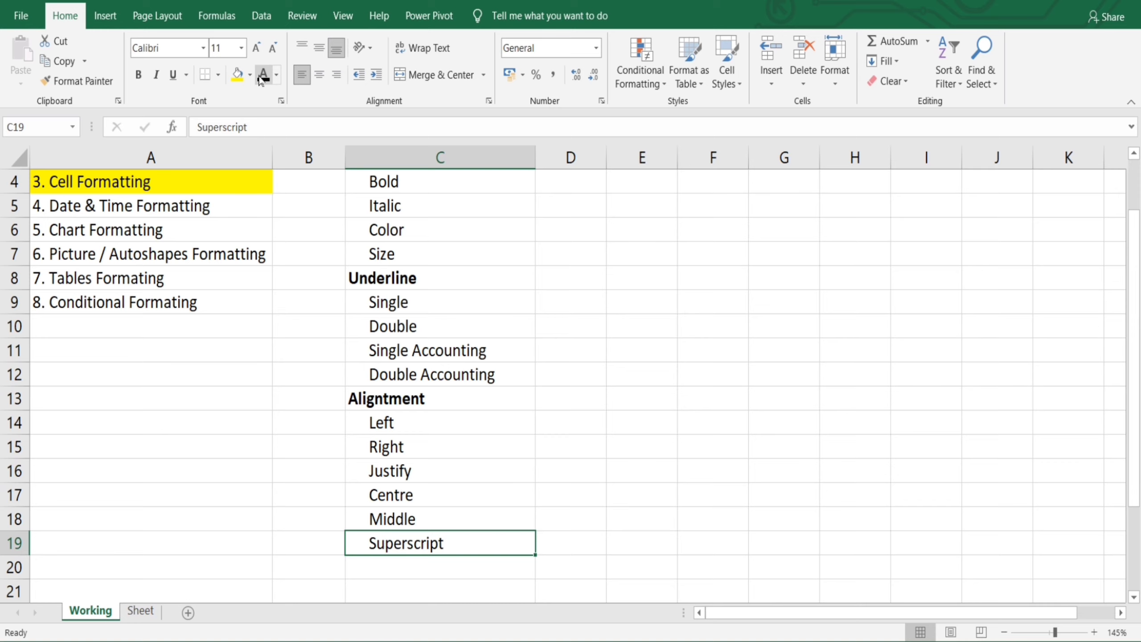
{"action": "key", "text": "Down"}
{"action": "left_click", "coordinate": [262, 78]}
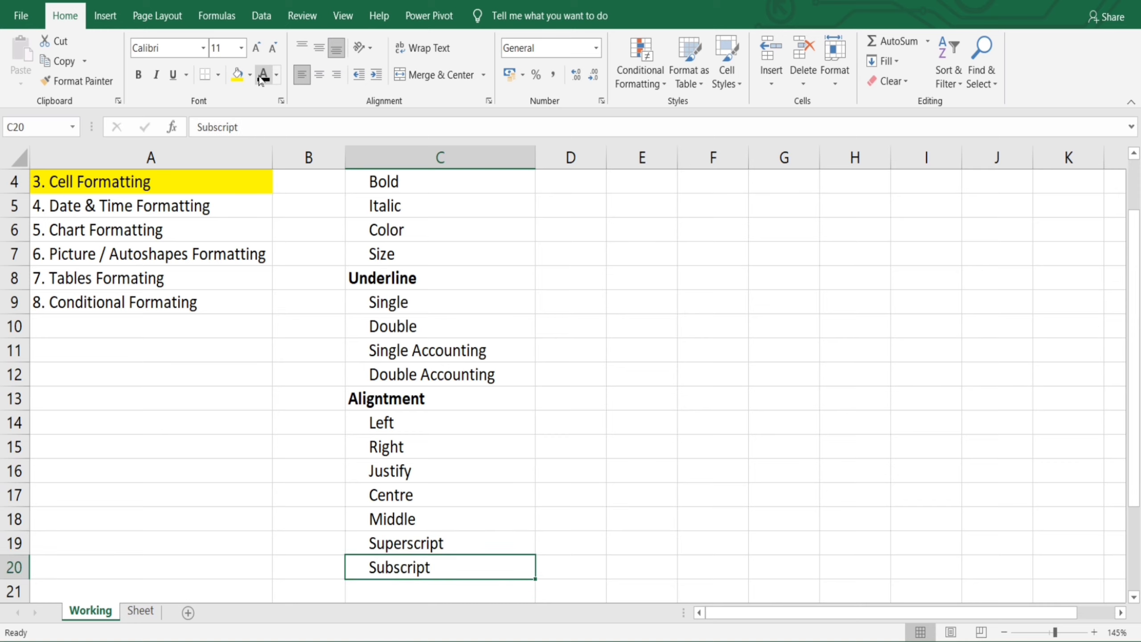
{"action": "key", "text": "Down"}
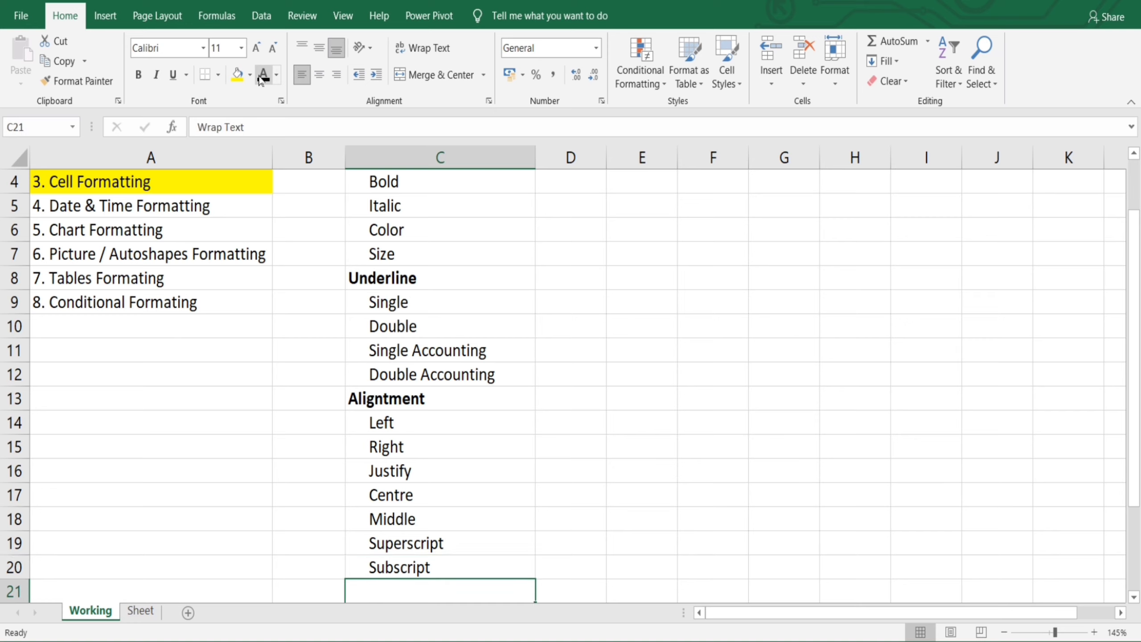
{"action": "left_click", "coordinate": [262, 77]}
{"action": "key", "text": "Down"}
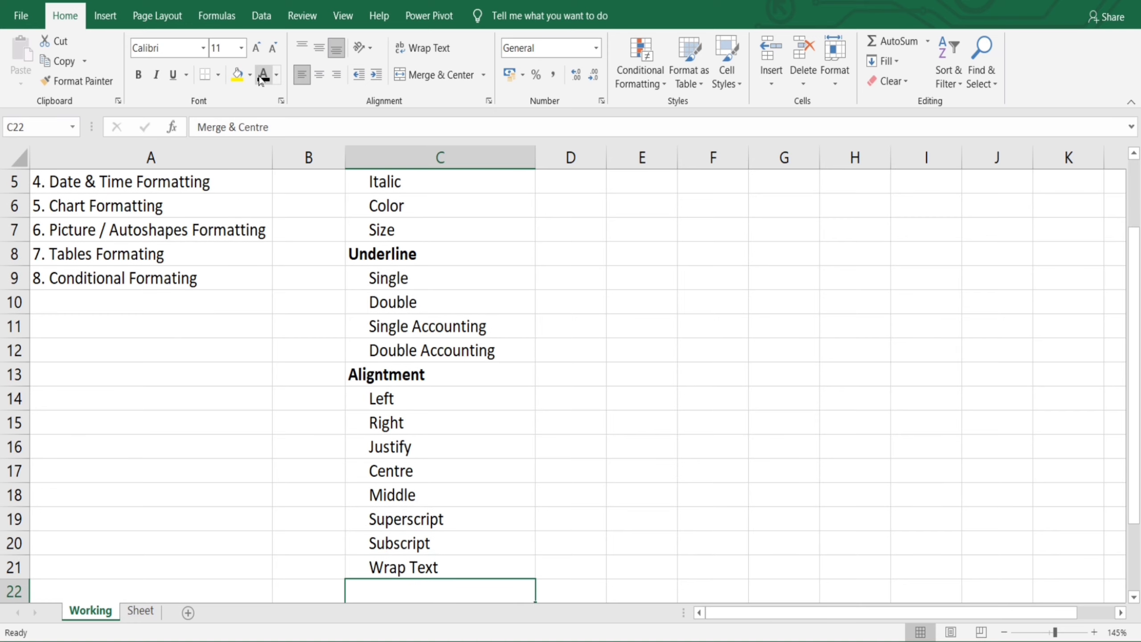
{"action": "left_click", "coordinate": [261, 77]}
Make Fix To Fit, Orientation, Indent Increase / Decrease and Format Painter visible in black
{"action": "key", "text": "Down"}
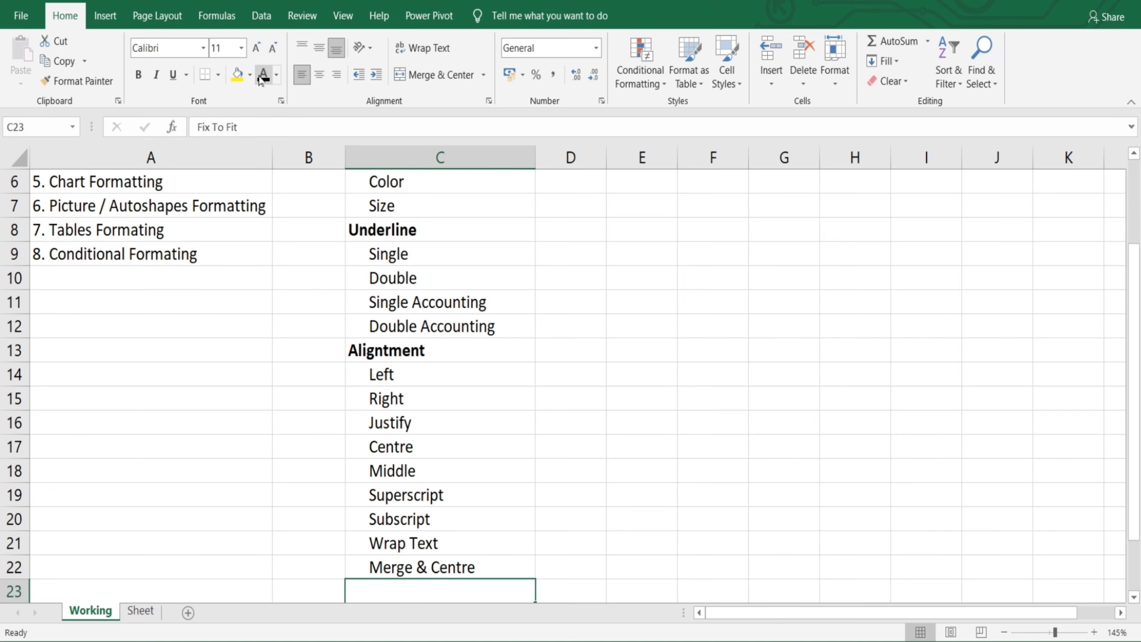
{"action": "left_click", "coordinate": [262, 77]}
{"action": "key", "text": "Down"}
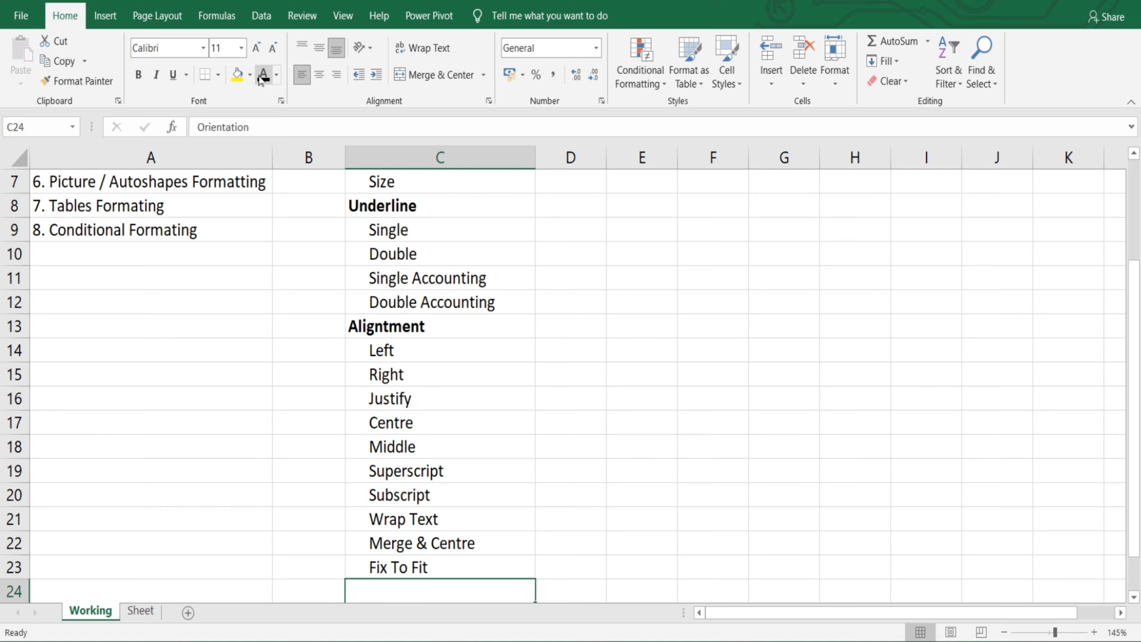
{"action": "left_click", "coordinate": [261, 77]}
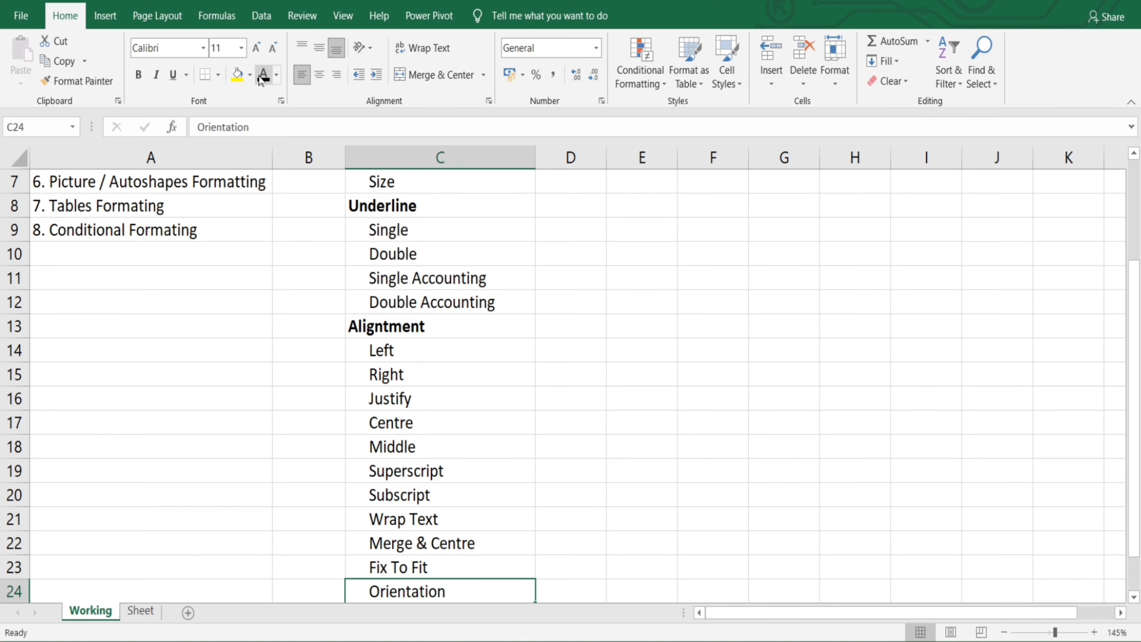
{"action": "scroll", "coordinate": [262, 79], "scroll_direction": "down", "scroll_amount": 1}
{"action": "key", "text": "Down"}
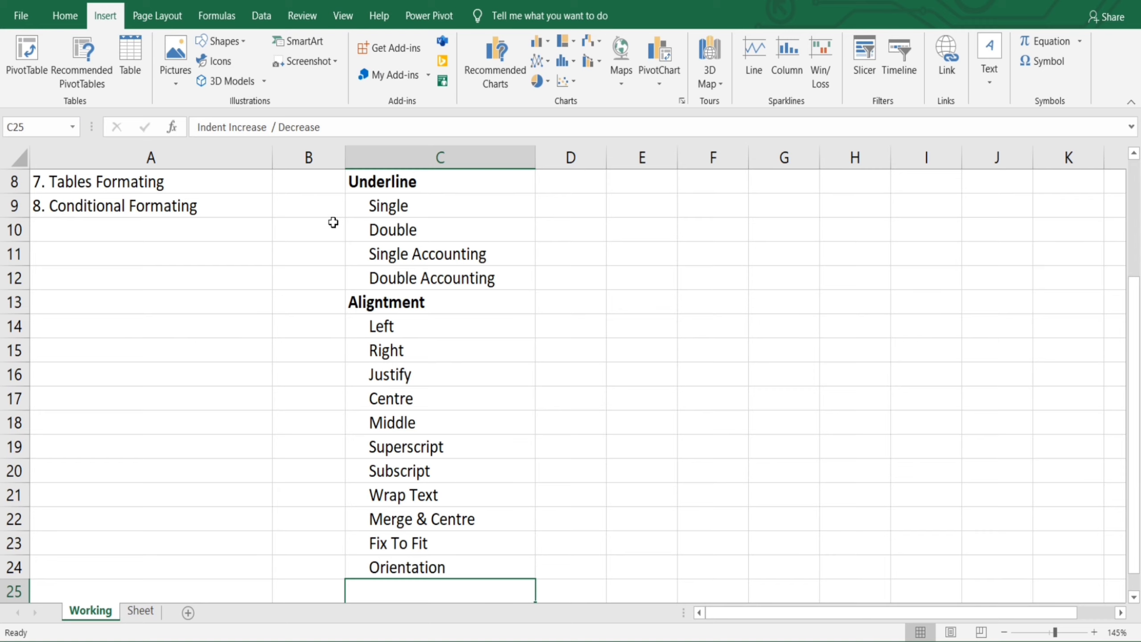
{"action": "left_click", "coordinate": [66, 16]}
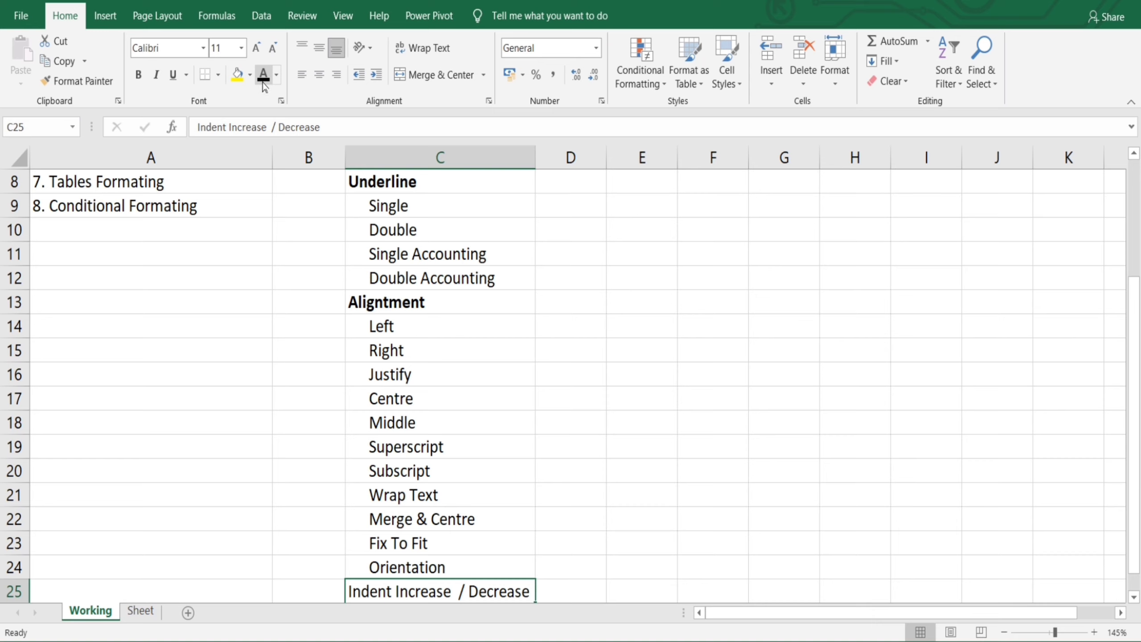
{"action": "key", "text": "Return"}
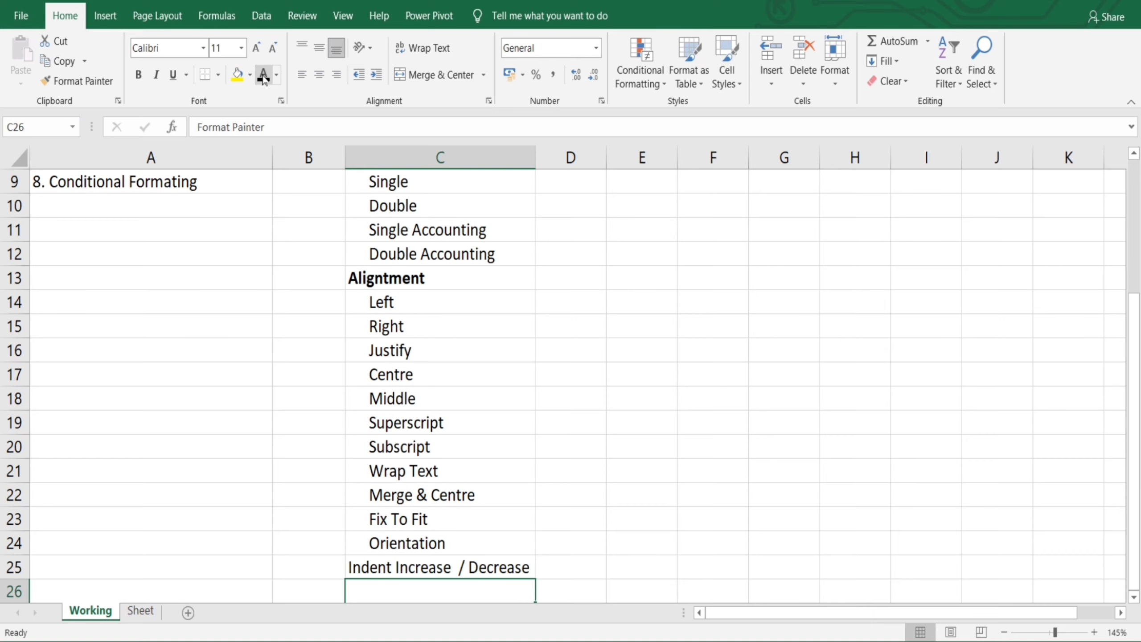
{"action": "key", "text": "Return"}
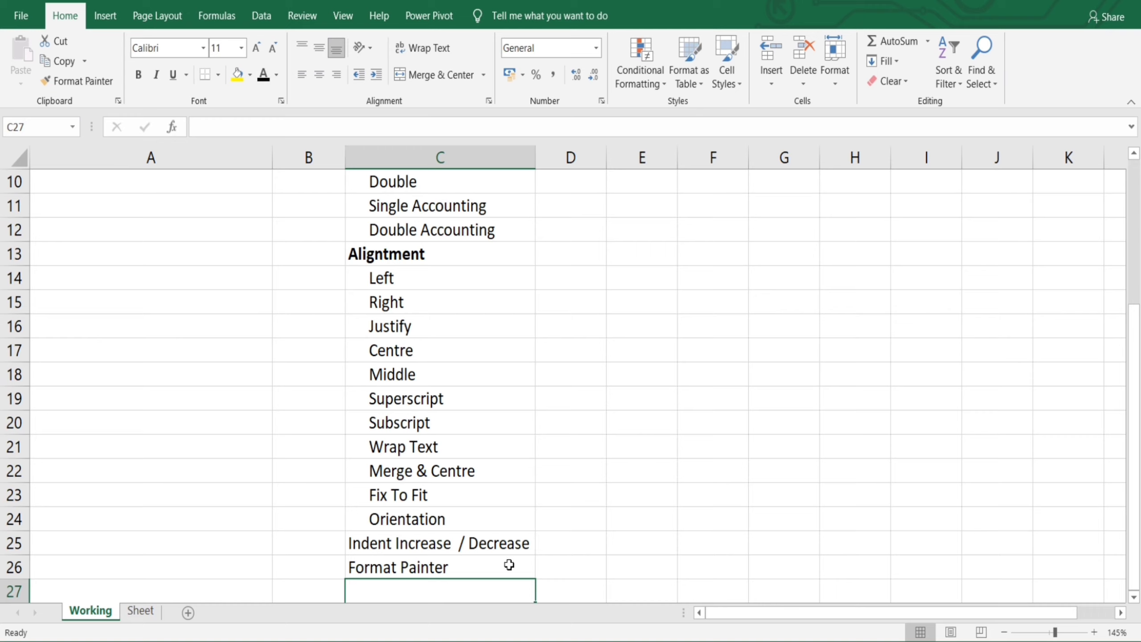
{"action": "left_click", "coordinate": [477, 571]}
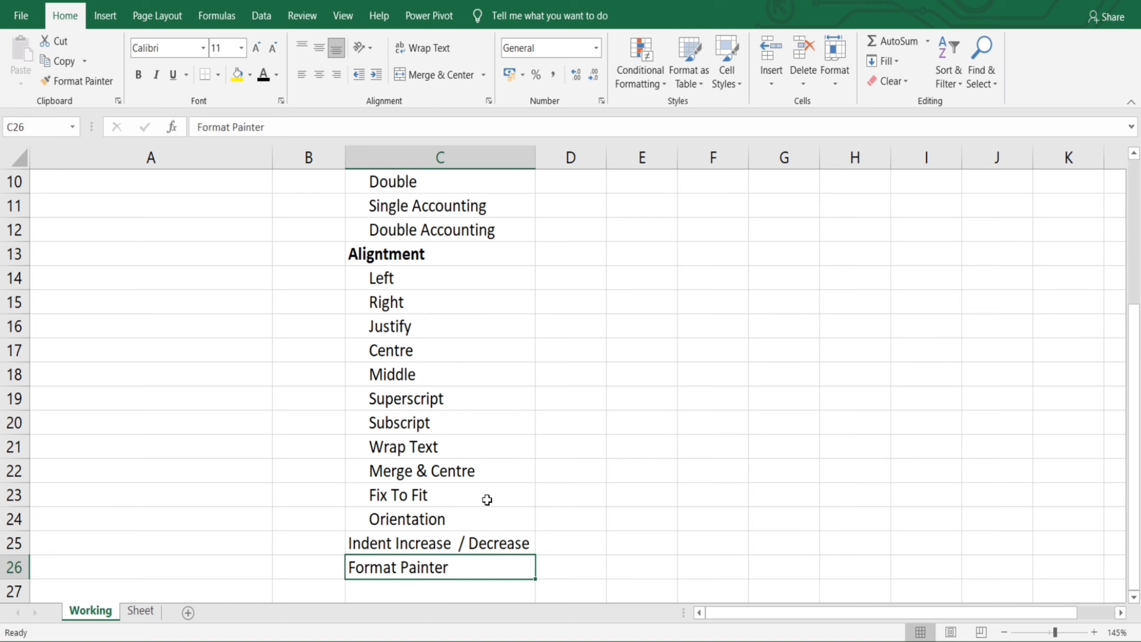
{"action": "left_click", "coordinate": [458, 511]}
Change the font of the Name entry in C3 to Bauhaus 93
{"action": "scroll", "coordinate": [458, 495], "scroll_direction": "up", "scroll_amount": 3}
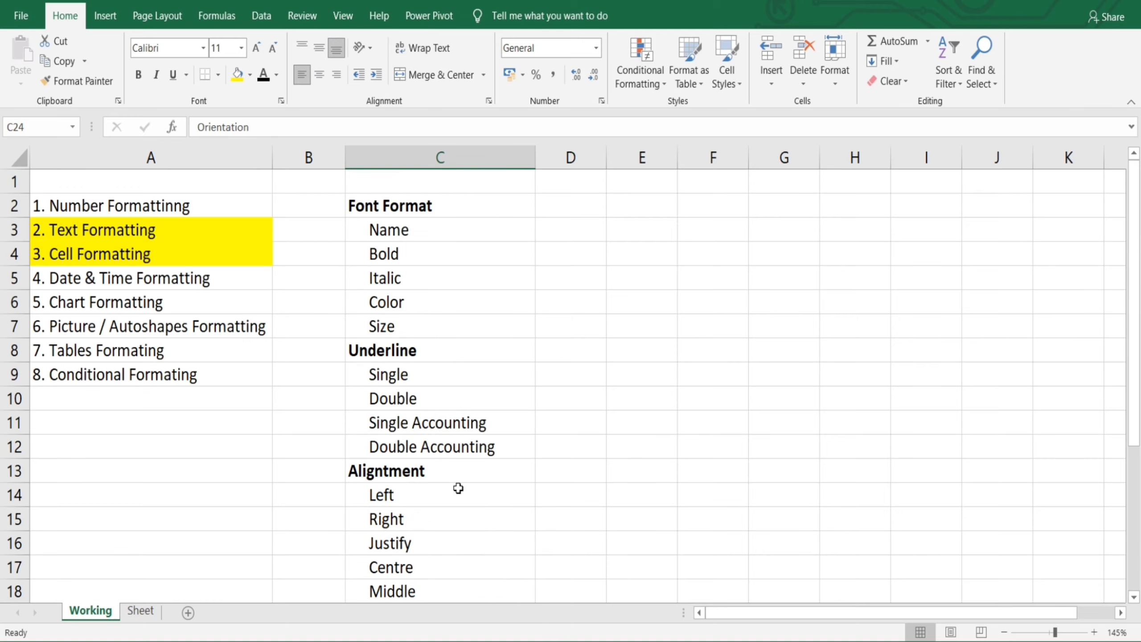
{"action": "left_click_drag", "start_coordinate": [409, 230], "coordinate": [427, 585]}
{"action": "left_click", "coordinate": [441, 420]}
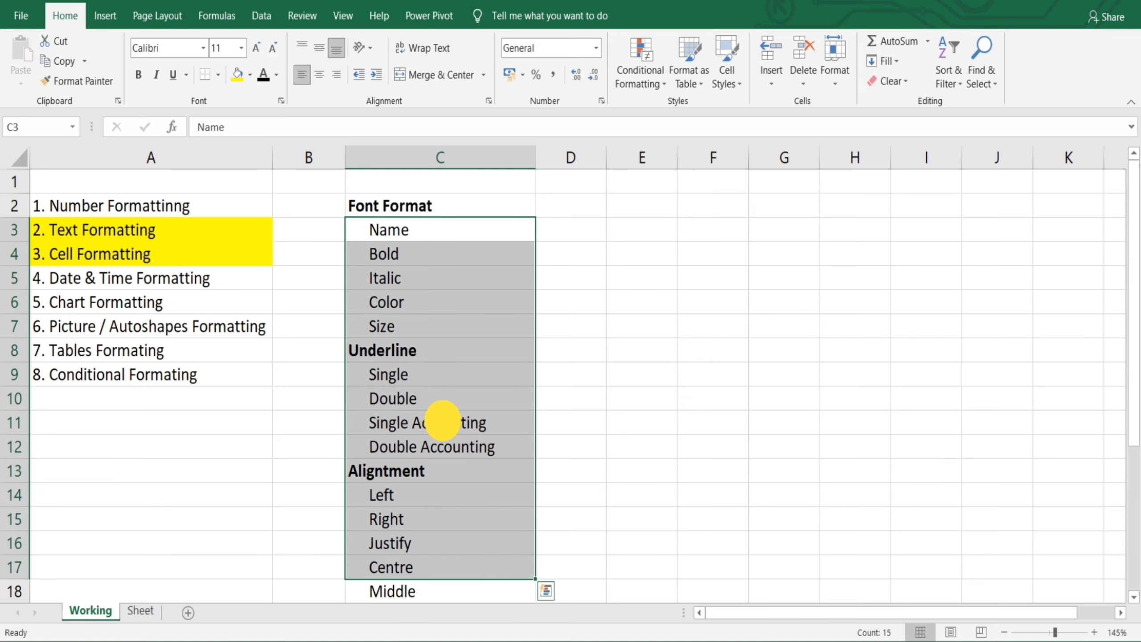
{"action": "left_click", "coordinate": [438, 373]}
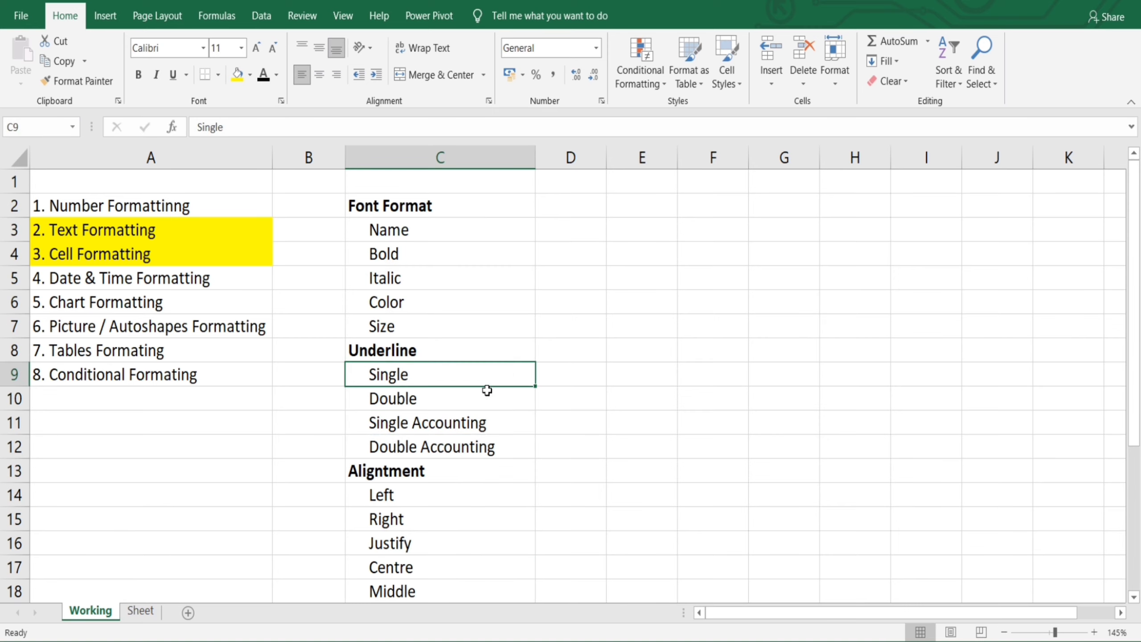
{"action": "left_click", "coordinate": [427, 237]}
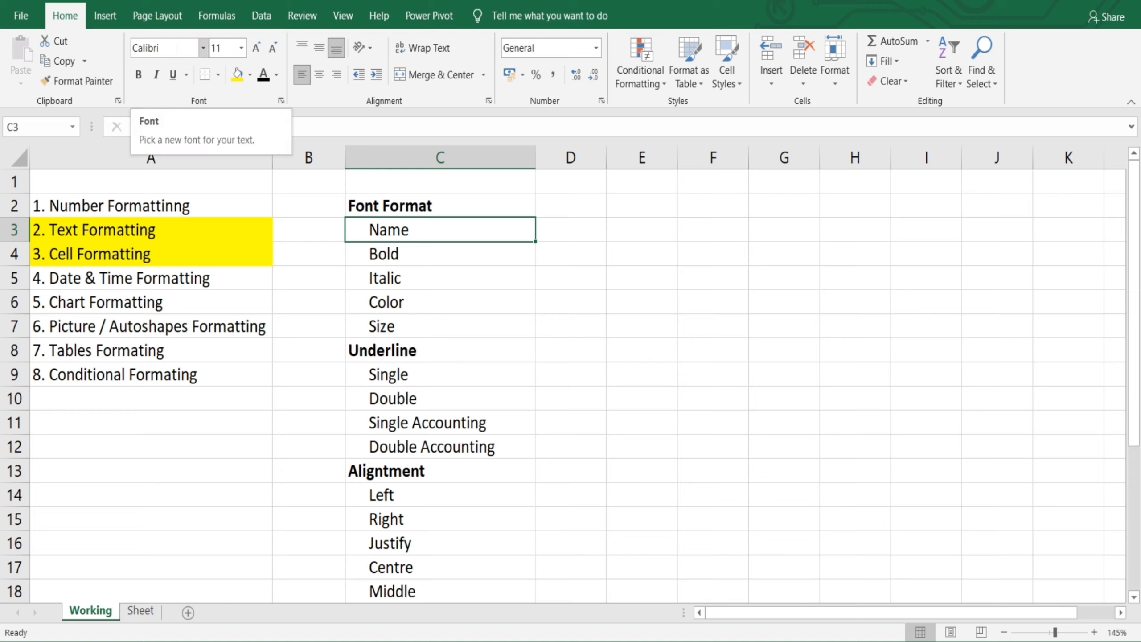
{"action": "left_click", "coordinate": [176, 47]}
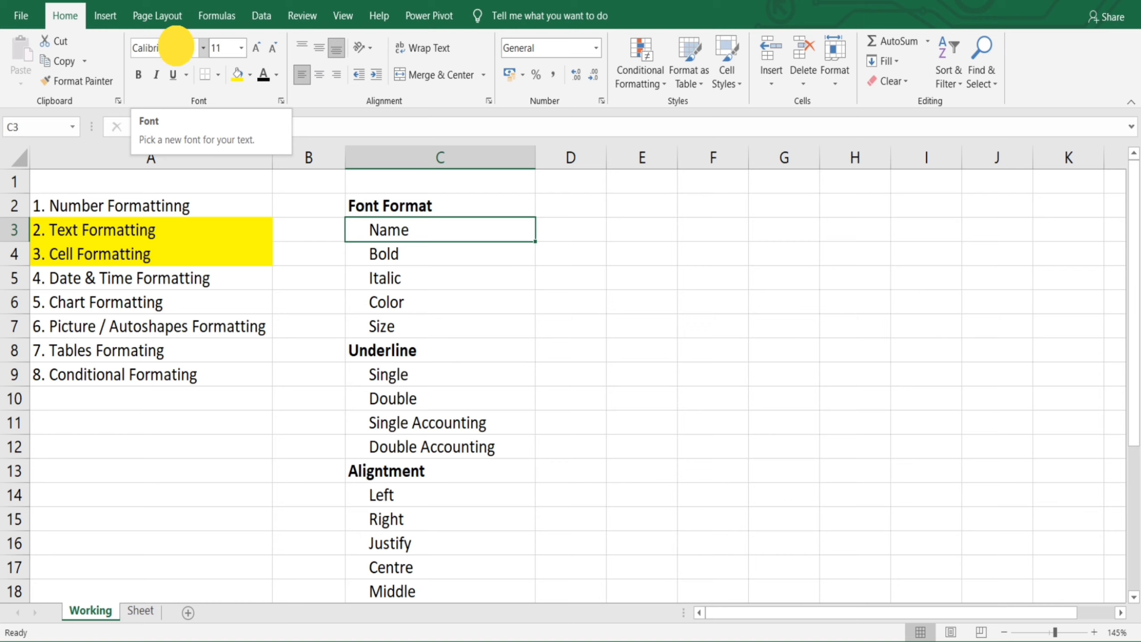
{"action": "left_click", "coordinate": [204, 48]}
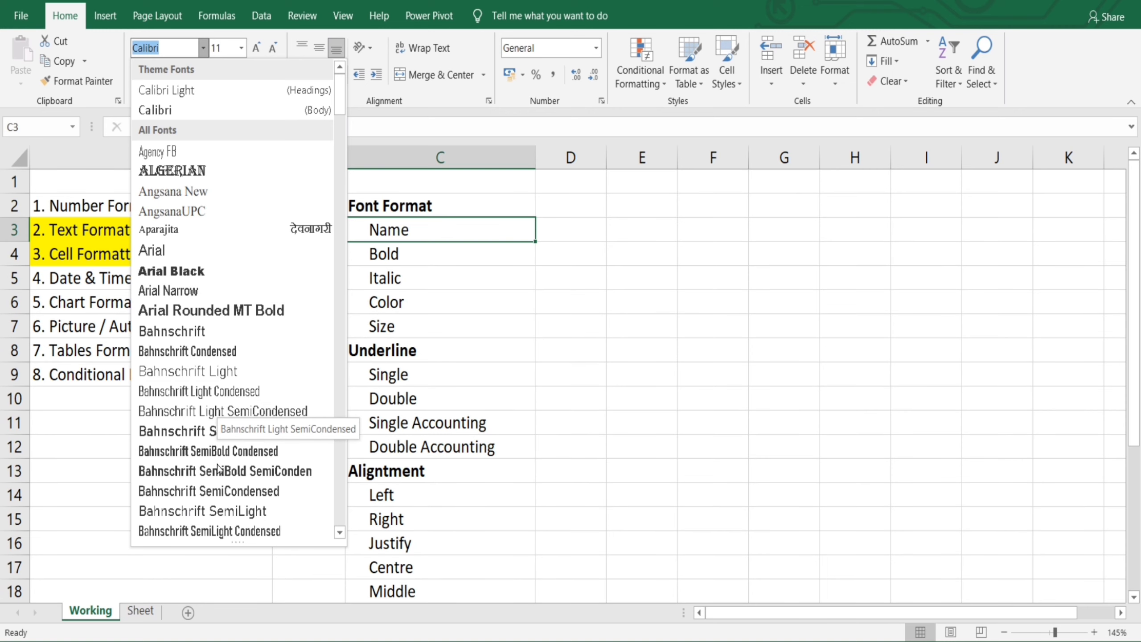
{"action": "scroll", "coordinate": [217, 474], "scroll_direction": "down", "scroll_amount": 2}
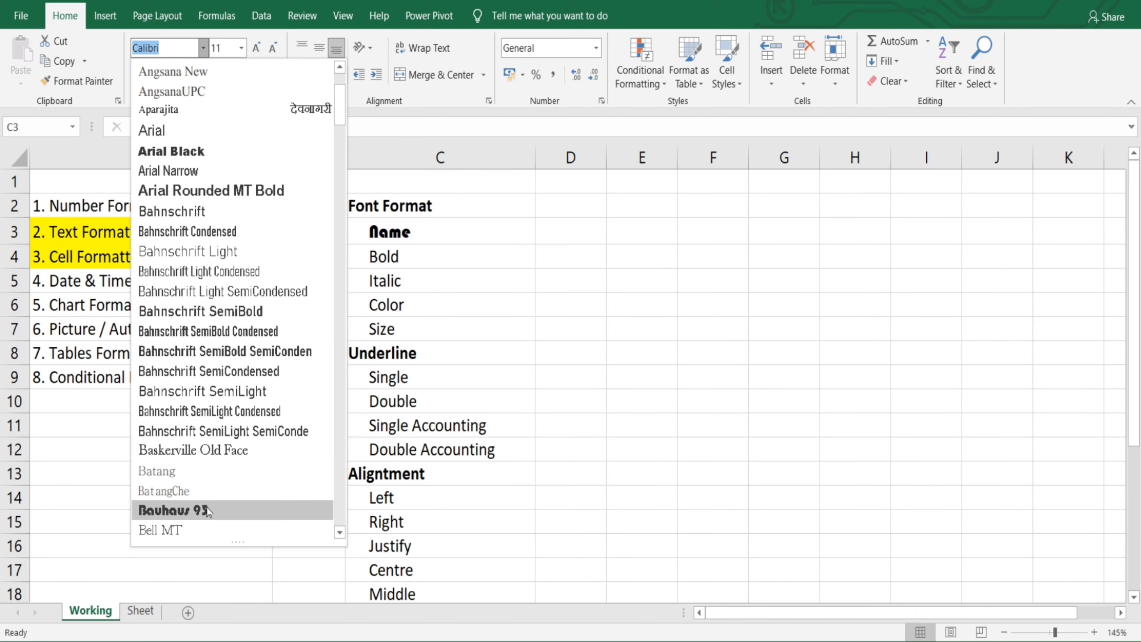
{"action": "left_click", "coordinate": [208, 510]}
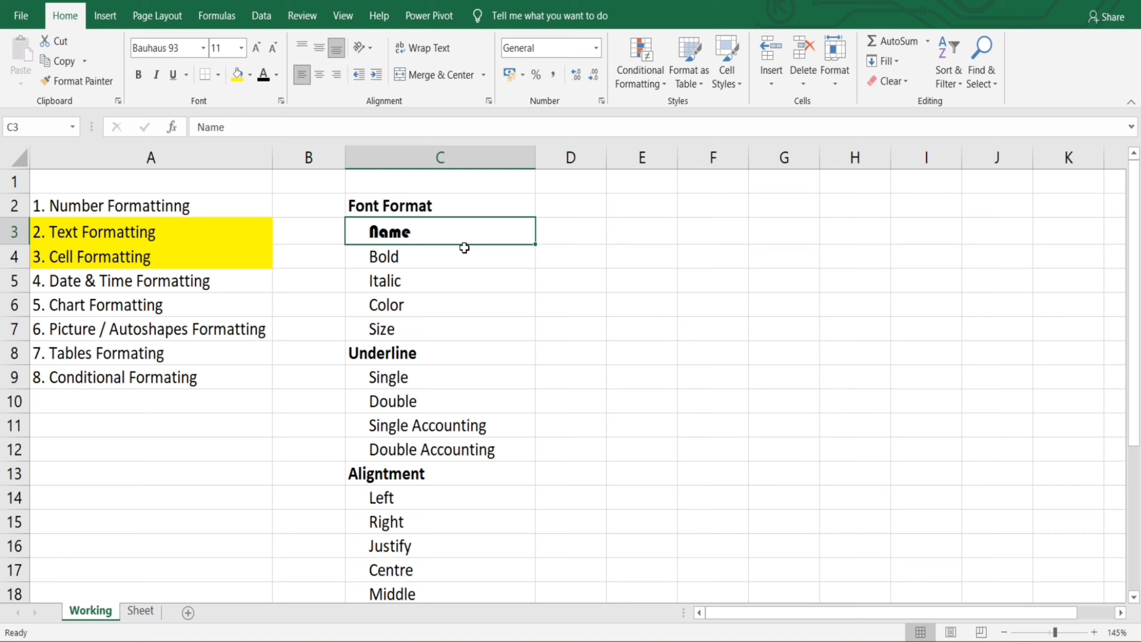
{"action": "left_click", "coordinate": [442, 266]}
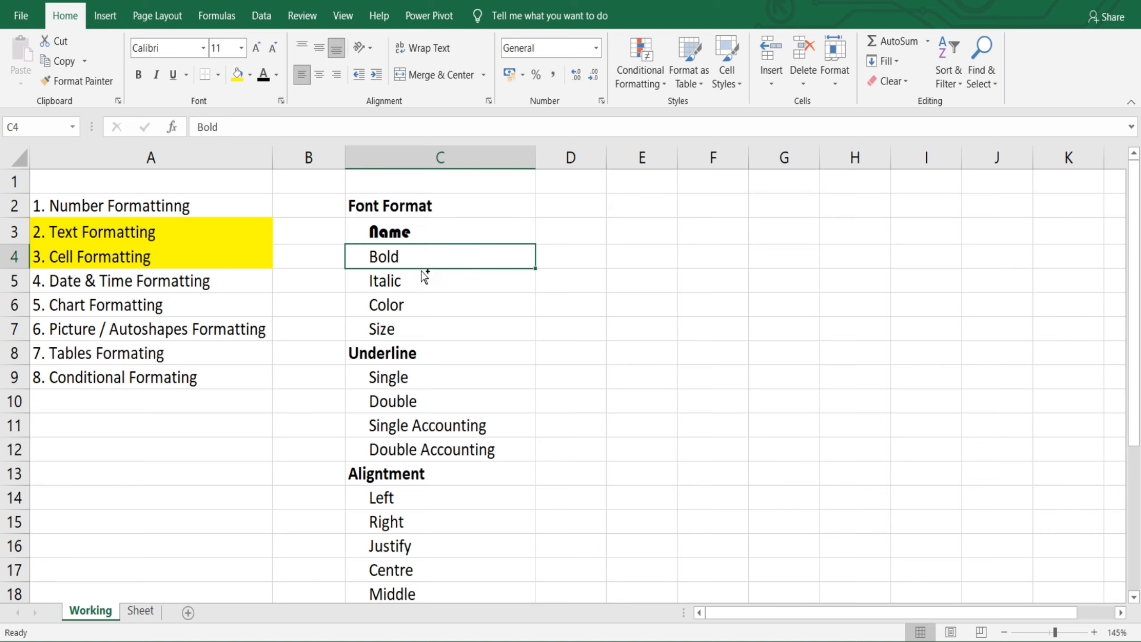
Apply bold to C4's Bold text with Ctrl+B and italics to C5's Italic text
{"action": "key", "text": "ctrl+b"}
{"action": "left_click", "coordinate": [422, 280]}
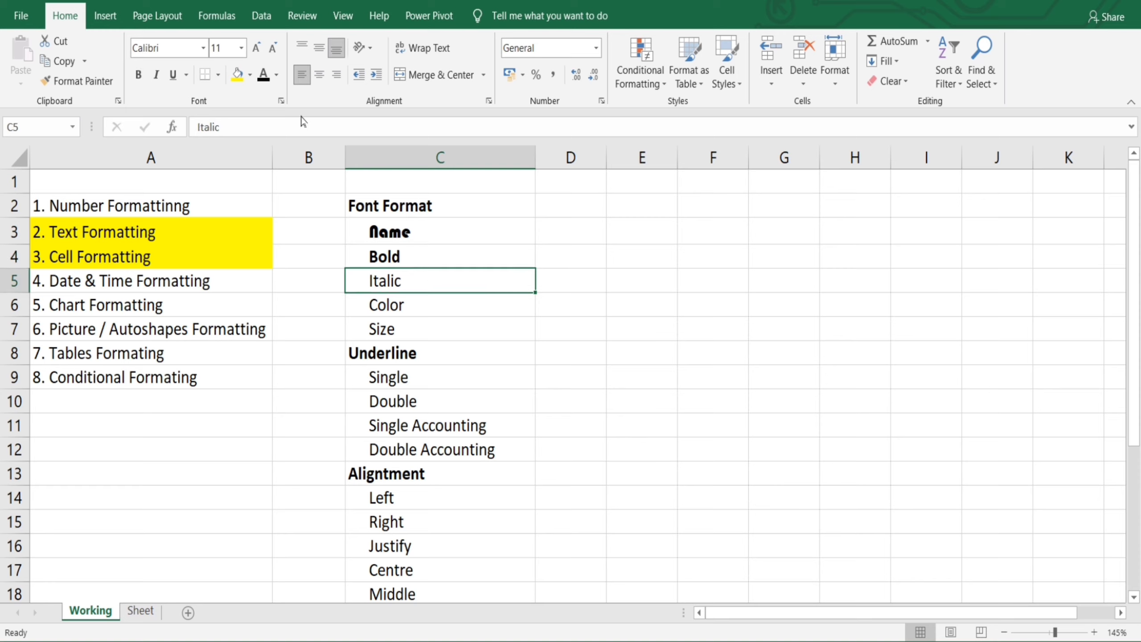
{"action": "left_click", "coordinate": [157, 75]}
{"action": "left_click", "coordinate": [423, 304]}
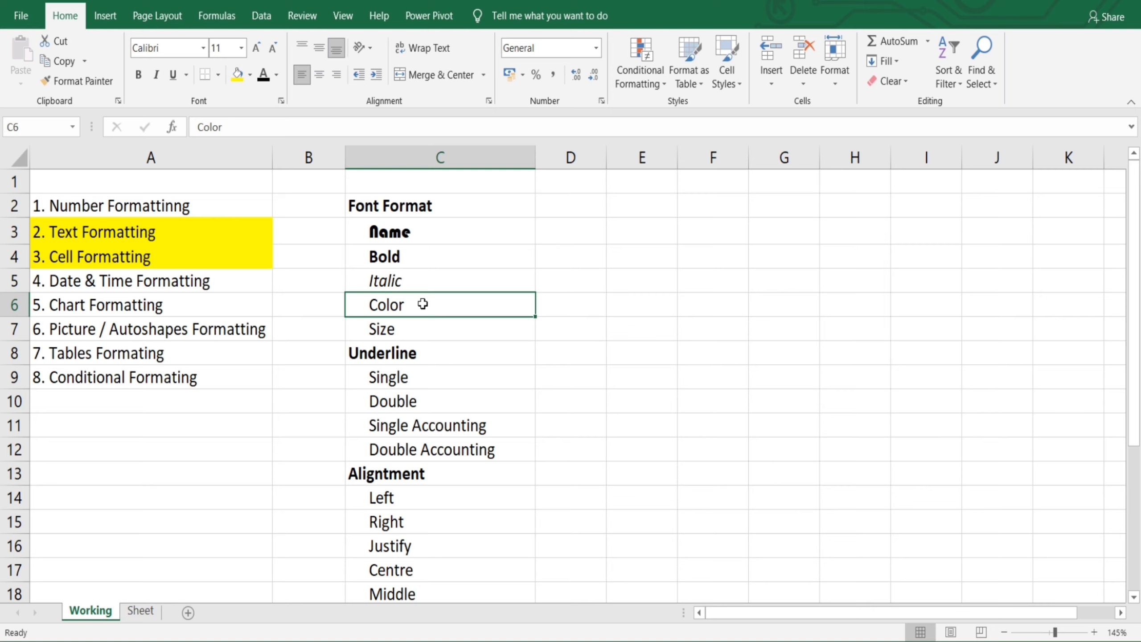
Insert a cell at C6, type 'Bold Italic', and make it bold as well as italic
{"action": "key", "text": "ctrl+shift+plus"}
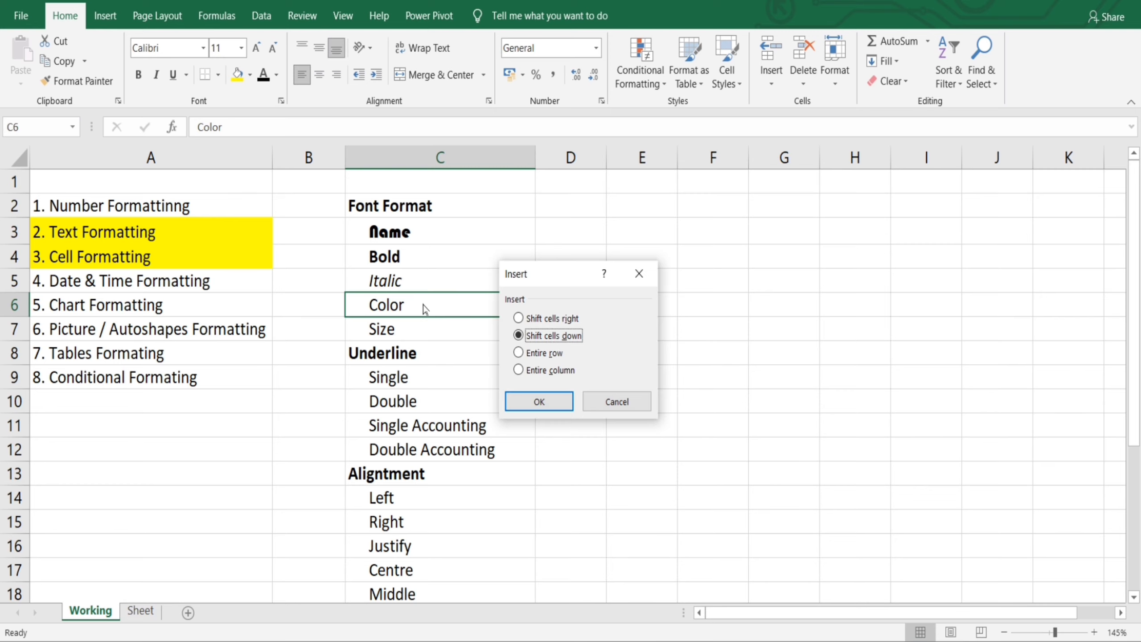
{"action": "left_click", "coordinate": [523, 399]}
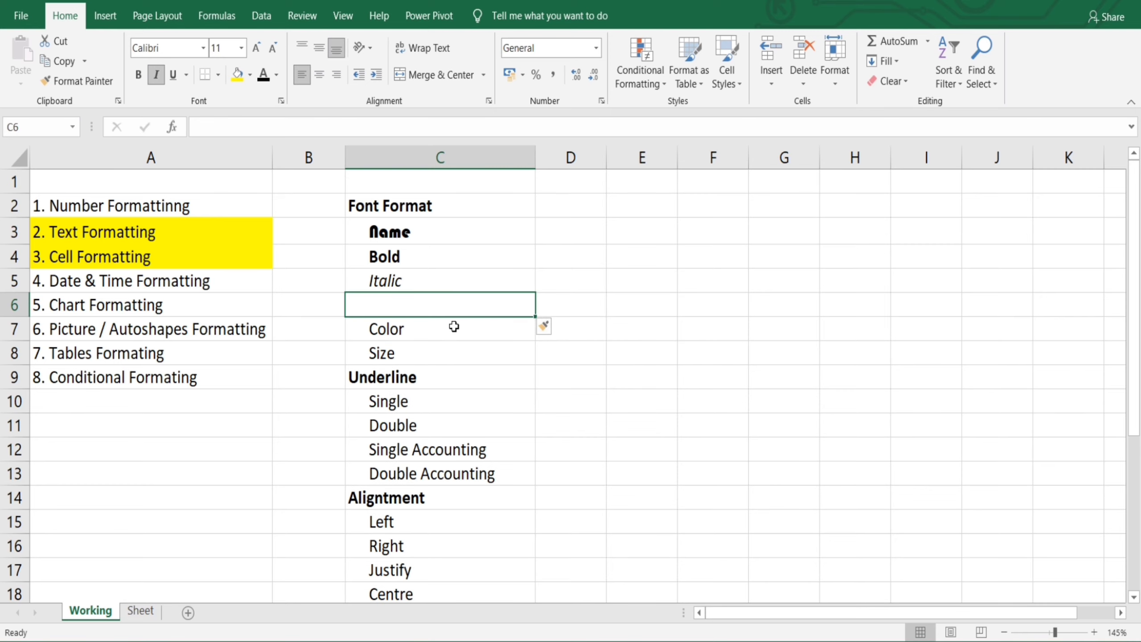
{"action": "type", "text": "bold"}
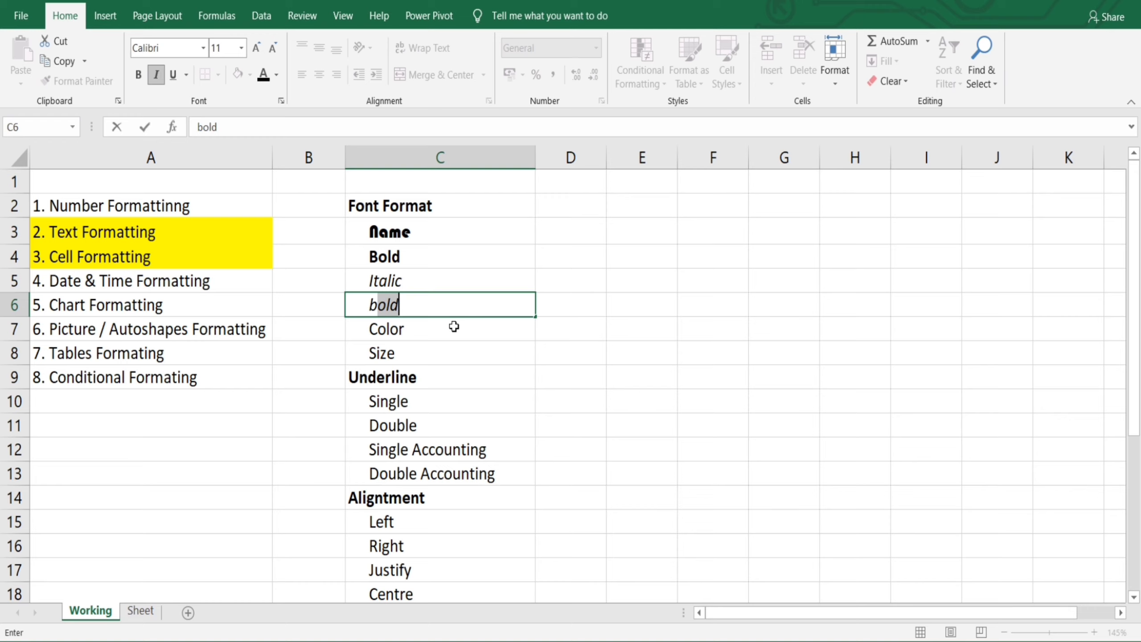
{"action": "key", "text": "BackSpace"}
{"action": "key", "text": "BackSpace"}
{"action": "key", "text": "BackSpace"}
{"action": "key", "text": "BackSpace"}
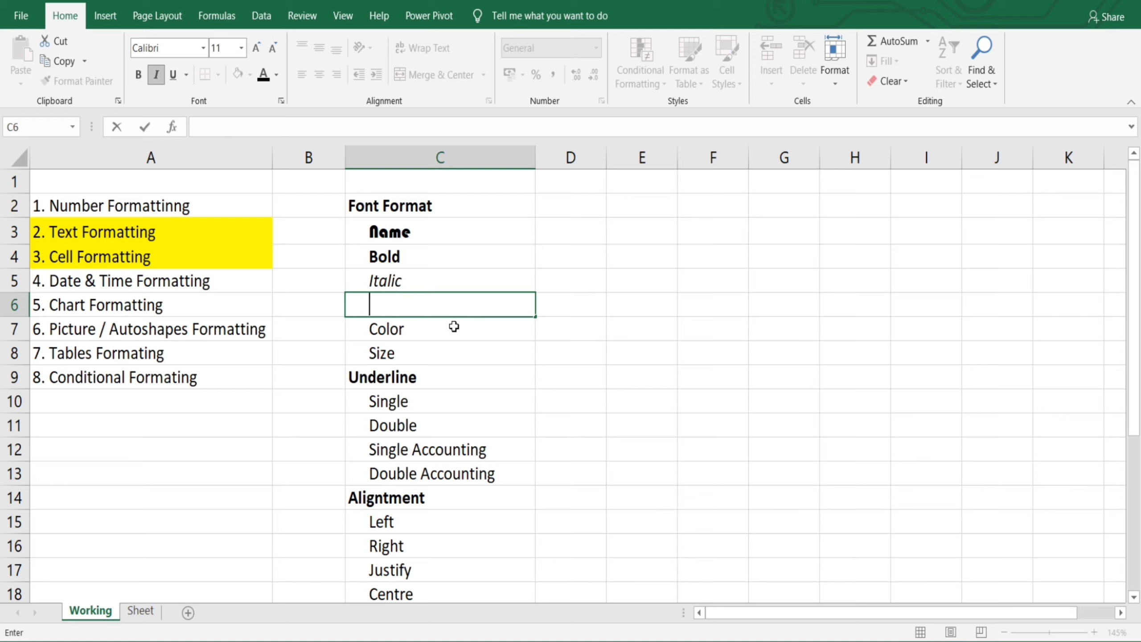
{"action": "type", "text": "bOld"}
{"action": "key", "text": "BackSpace"}
{"action": "key", "text": "BackSpace"}
{"action": "key", "text": "BackSpace"}
{"action": "key", "text": "BackSpace"}
{"action": "type", "text": "Bol"}
{"action": "type", "text": "d I"}
{"action": "type", "text": "tali"}
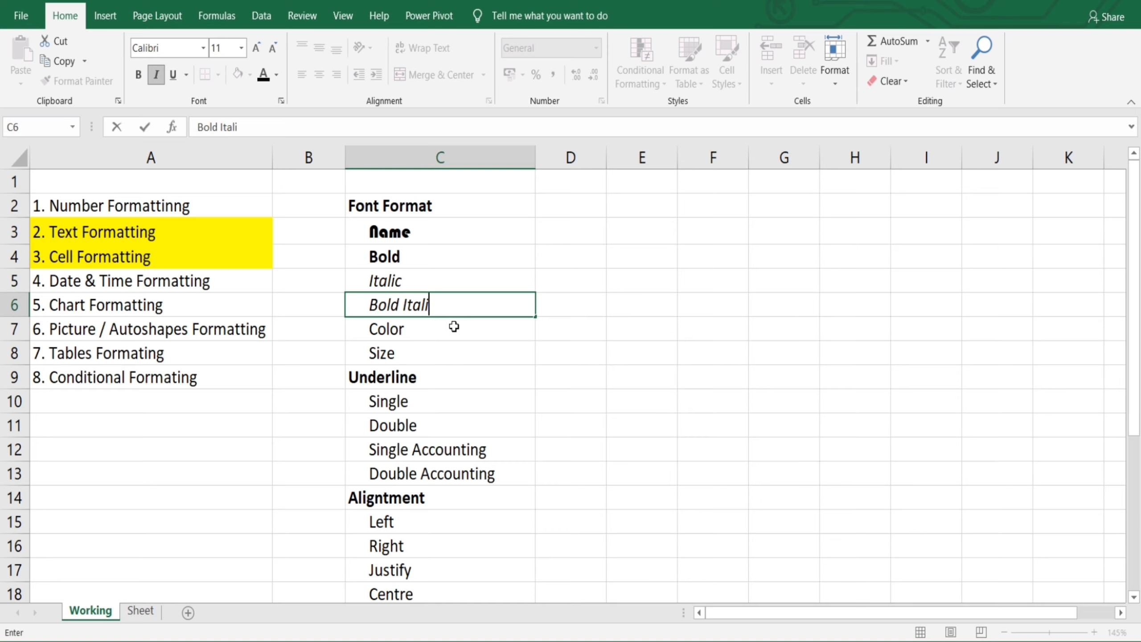
{"action": "type", "text": "c"}
{"action": "key", "text": "Return"}
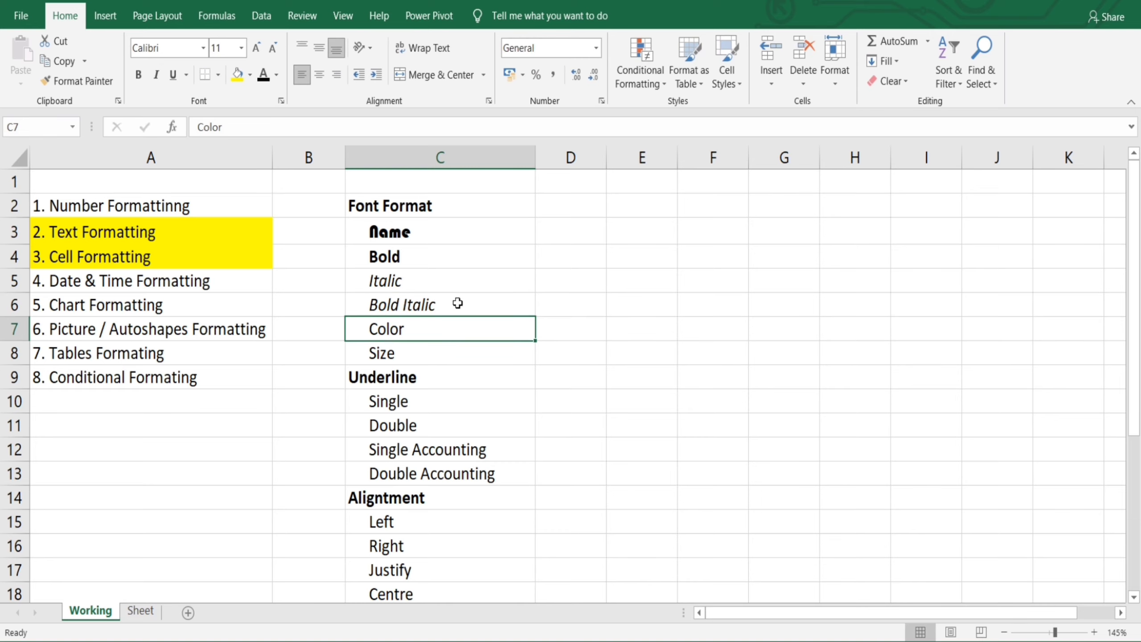
{"action": "left_click", "coordinate": [458, 304]}
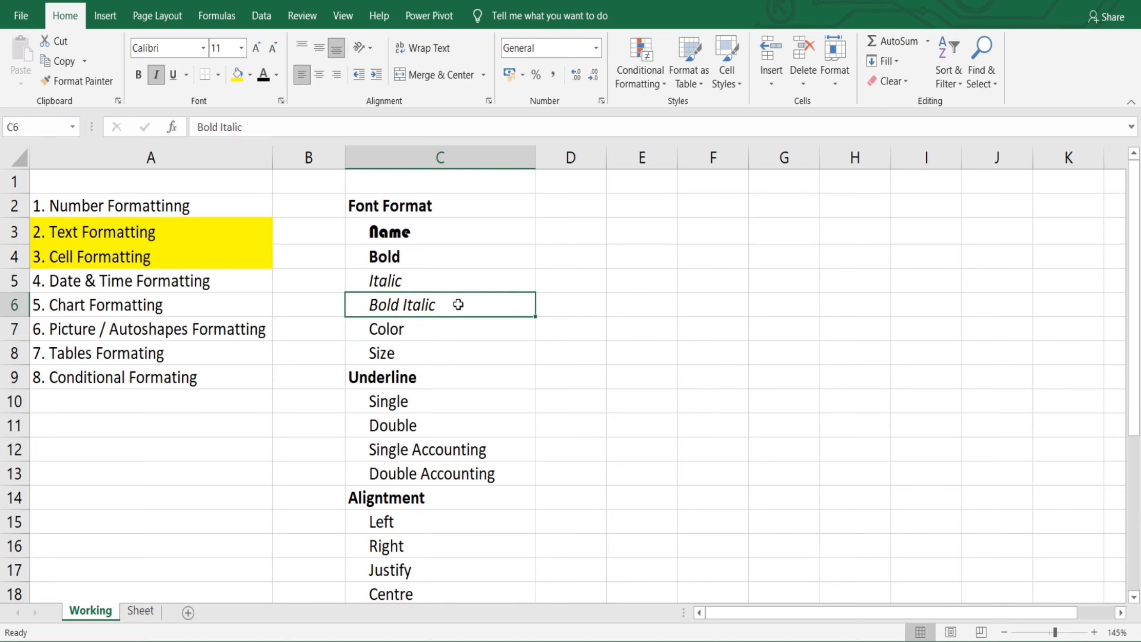
{"action": "key", "text": "ctrl+b"}
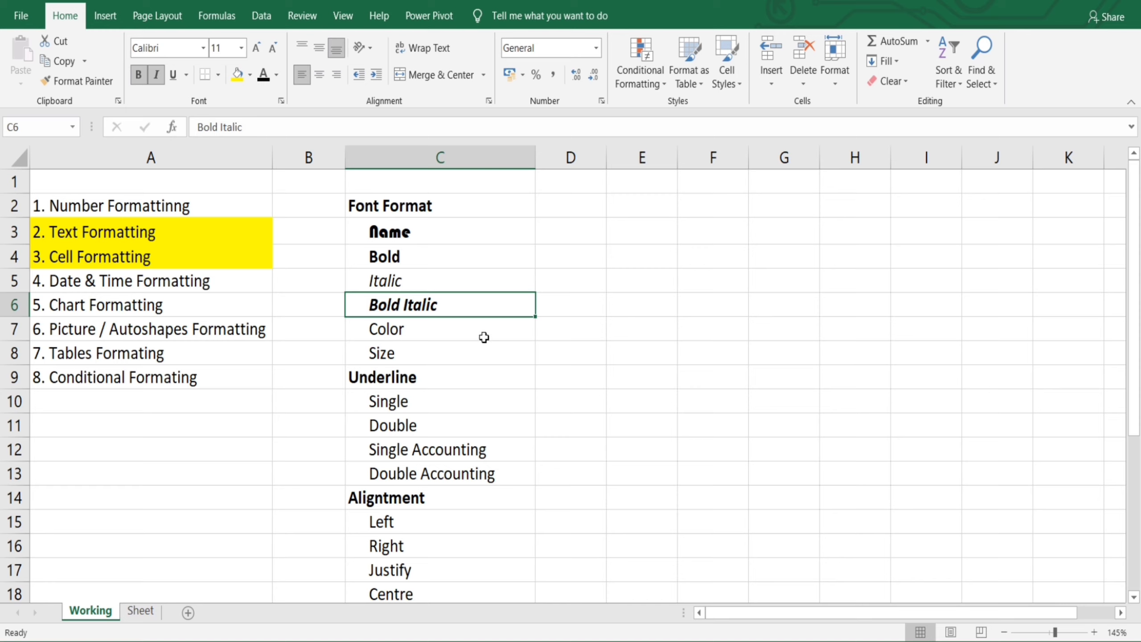
{"action": "left_click", "coordinate": [430, 334]}
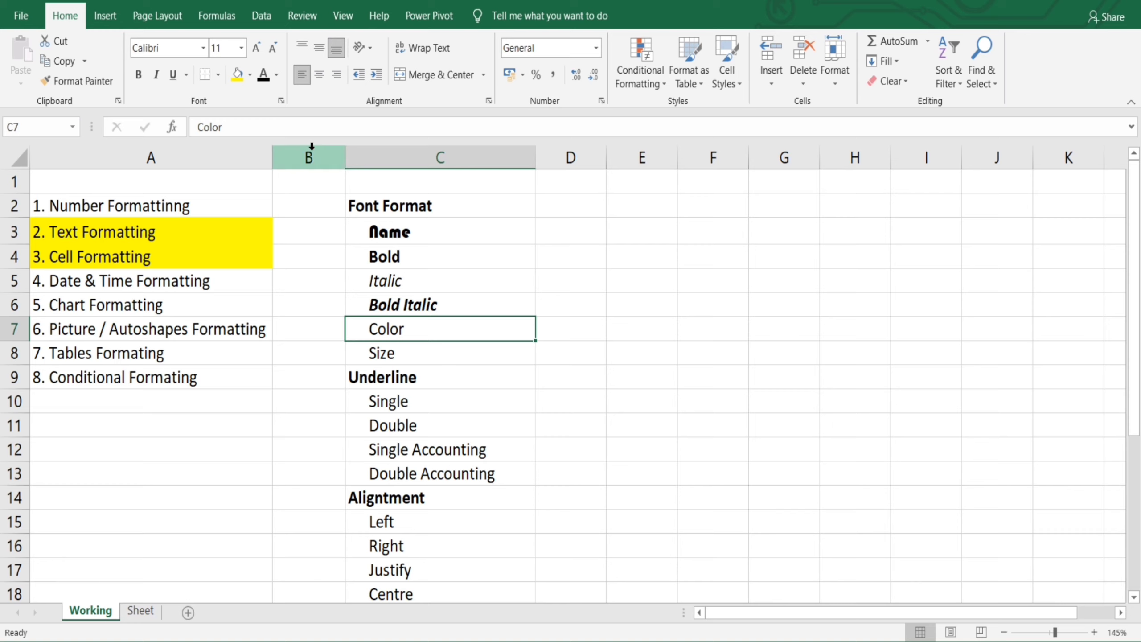
Change the font colour of Color in C7 to the gold theme swatch
{"action": "left_click", "coordinate": [277, 78]}
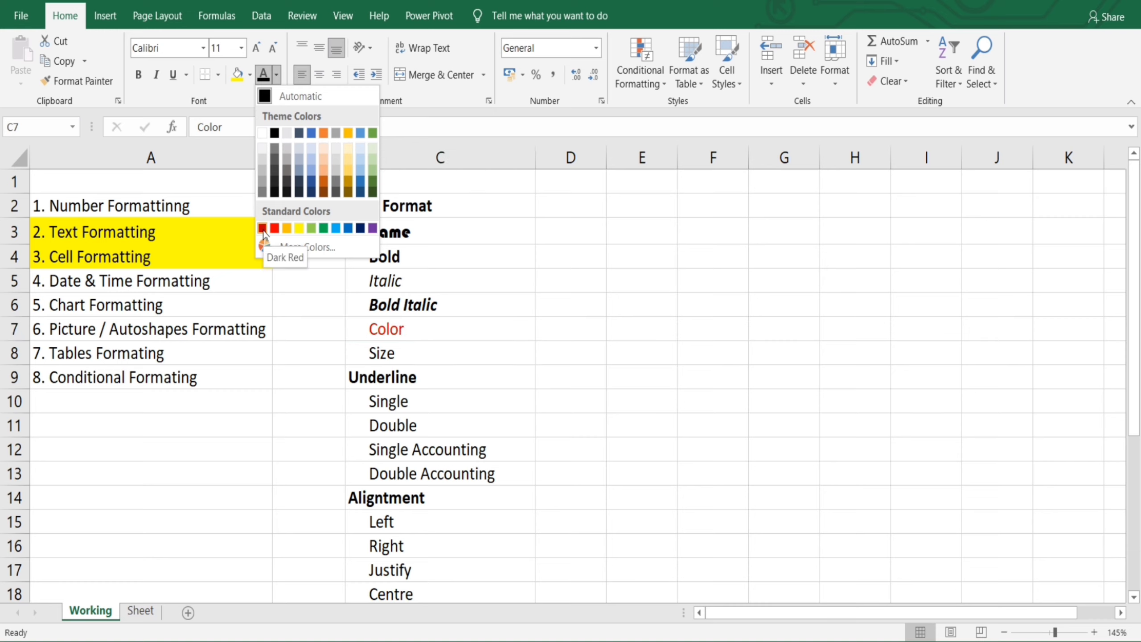
{"action": "left_click", "coordinate": [349, 179]}
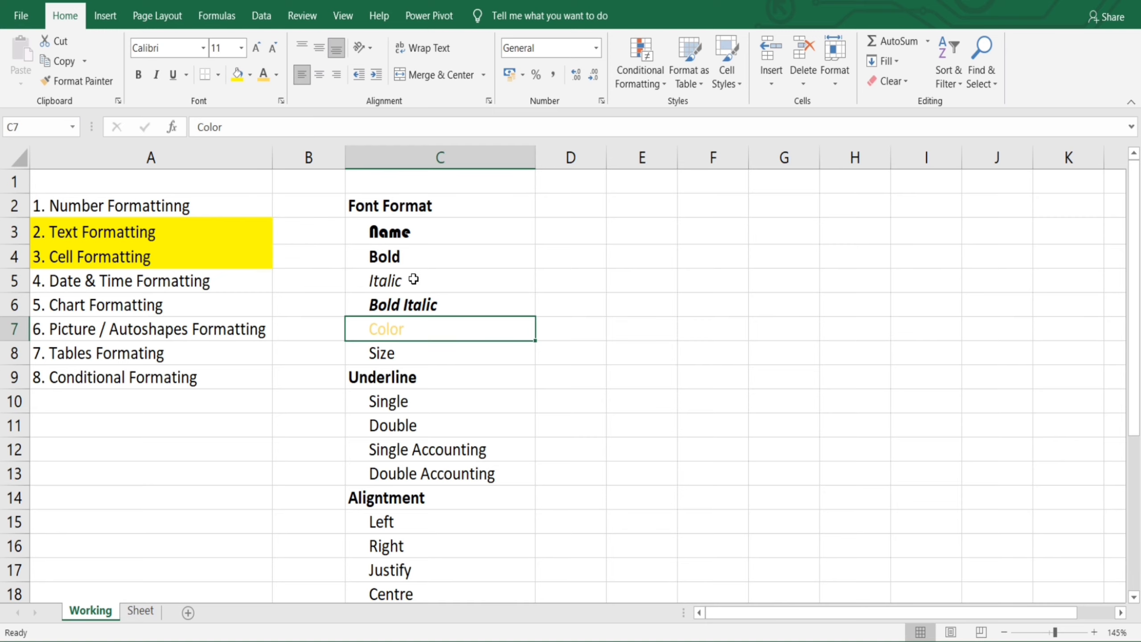
Recolour the Color text in C7 pink using a Standard hexagon swatch from More Colors
{"action": "left_click", "coordinate": [279, 76]}
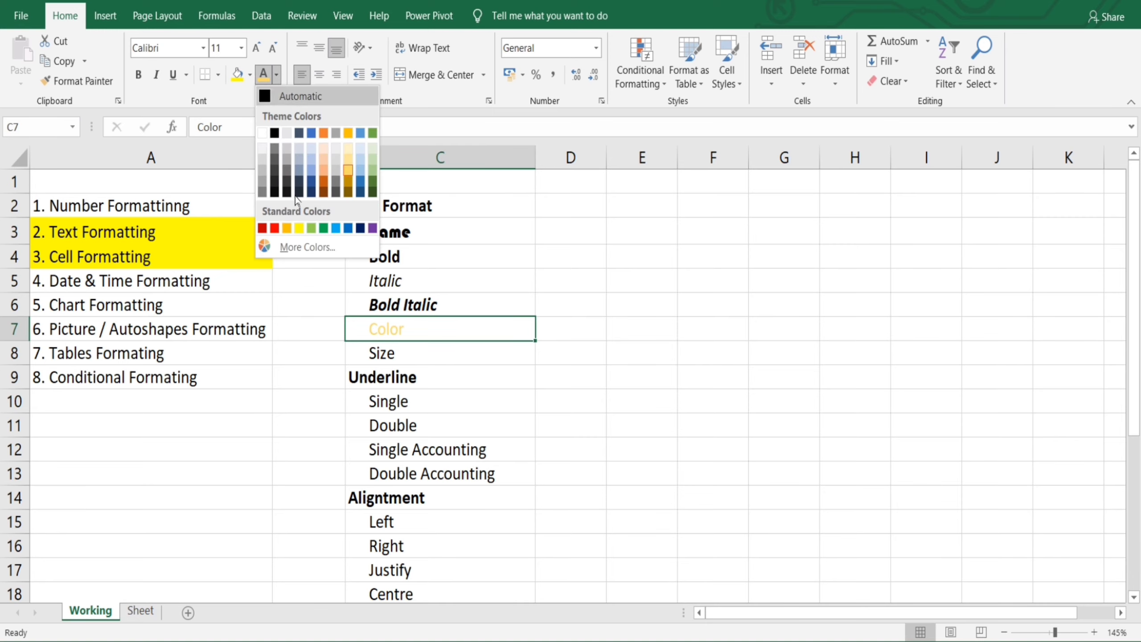
{"action": "left_click", "coordinate": [296, 246]}
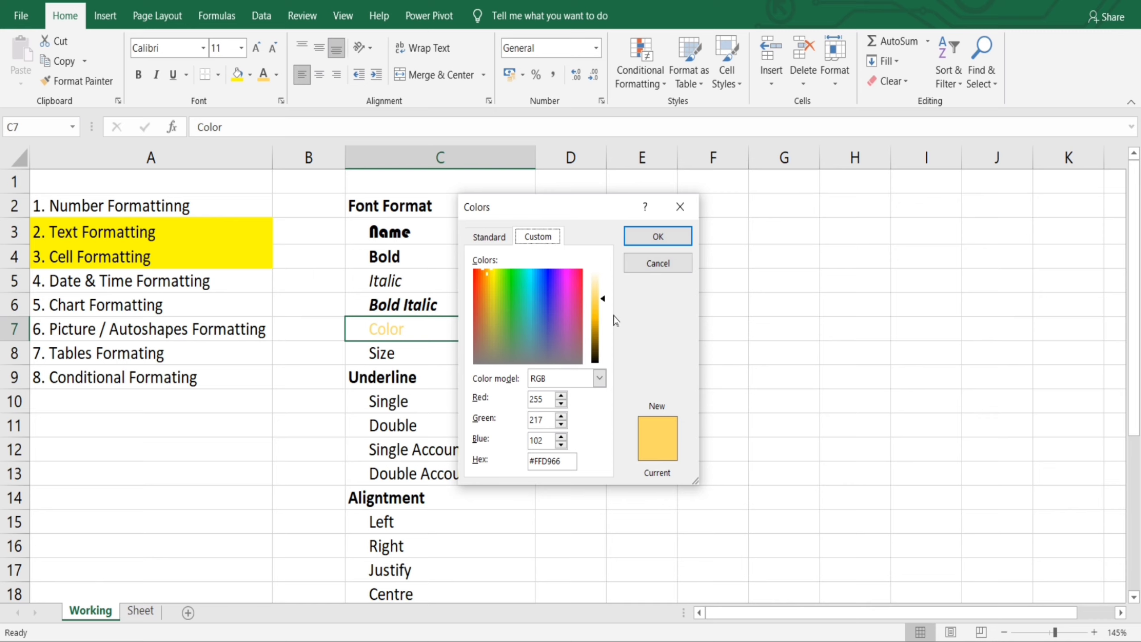
{"action": "left_click_drag", "start_coordinate": [603, 307], "coordinate": [603, 315]}
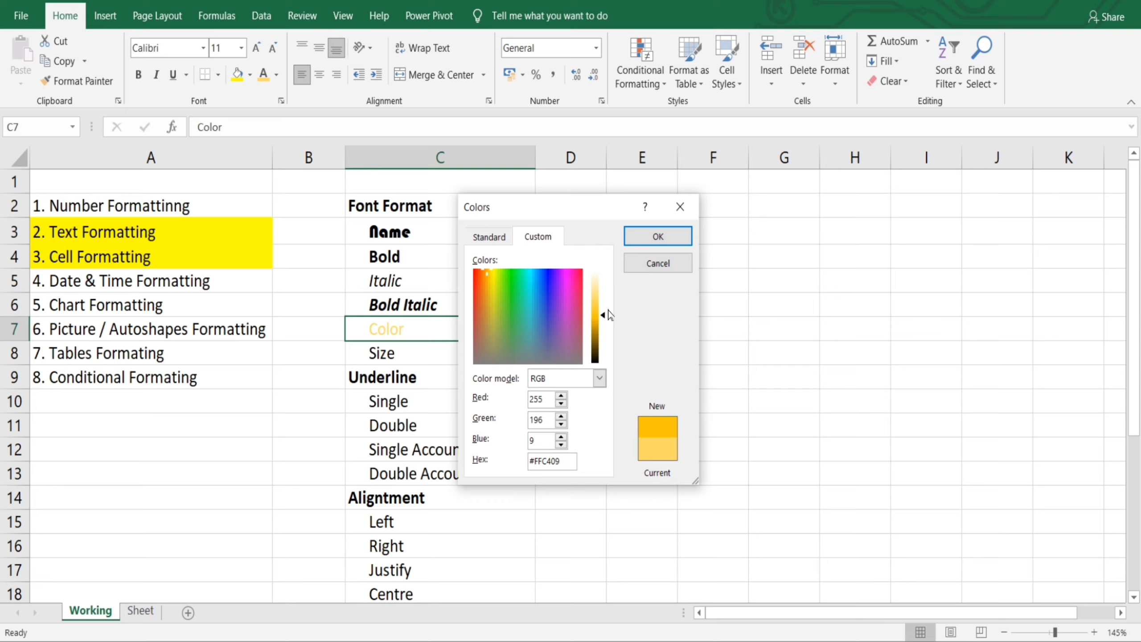
{"action": "left_click", "coordinate": [604, 327]}
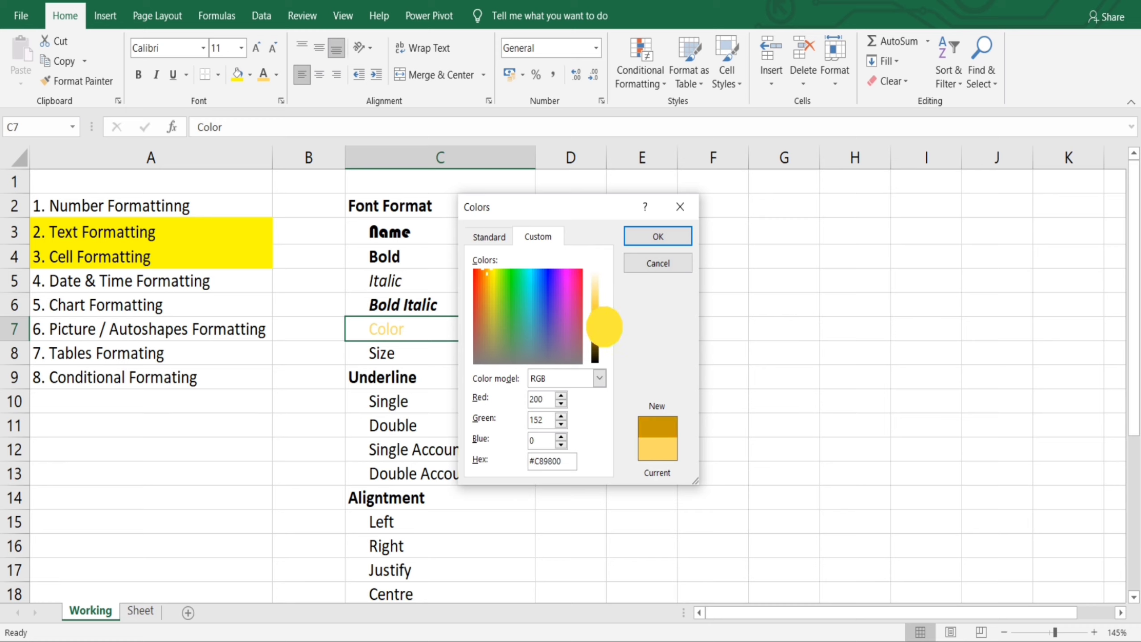
{"action": "left_click_drag", "start_coordinate": [605, 327], "coordinate": [604, 324]}
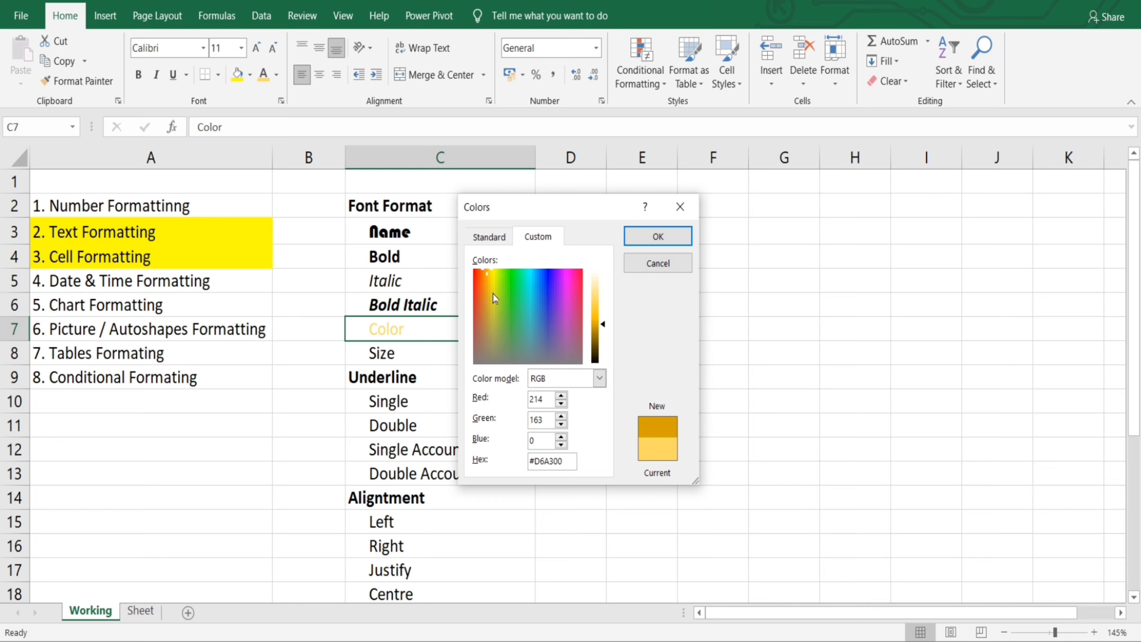
{"action": "mouse_move", "coordinate": [493, 298]}
{"action": "left_mouse_down"}
{"action": "mouse_move", "coordinate": [515, 287]}
{"action": "mouse_move", "coordinate": [568, 317]}
{"action": "mouse_move", "coordinate": [564, 292]}
{"action": "mouse_move", "coordinate": [544, 314]}
{"action": "mouse_move", "coordinate": [565, 319]}
{"action": "left_mouse_up"}
{"action": "left_click", "coordinate": [490, 239]}
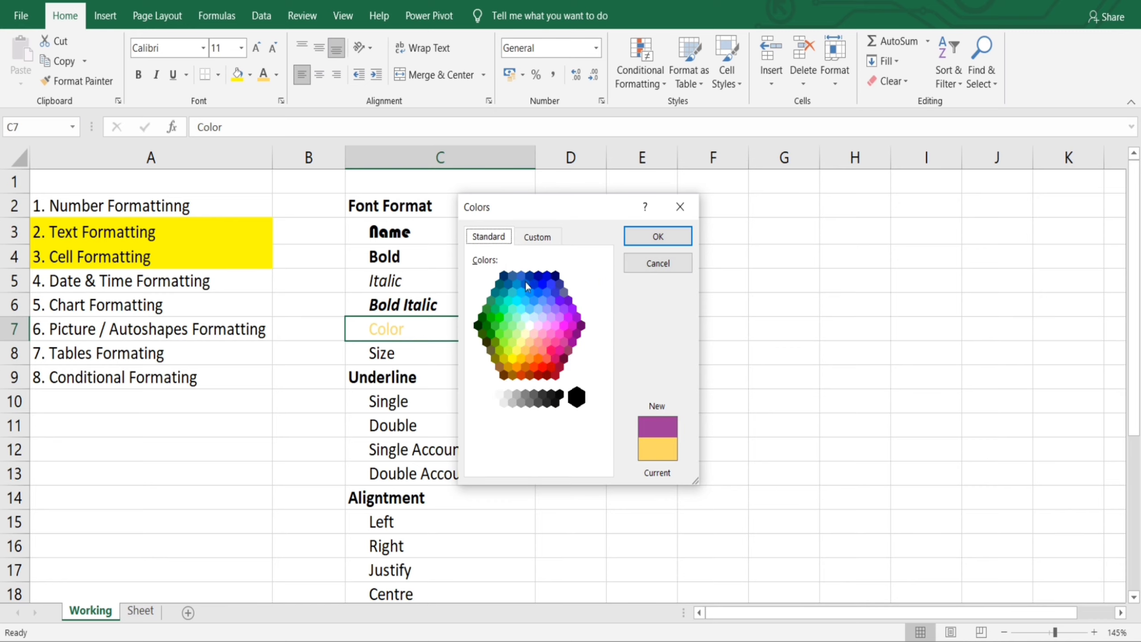
{"action": "left_click", "coordinate": [551, 334]}
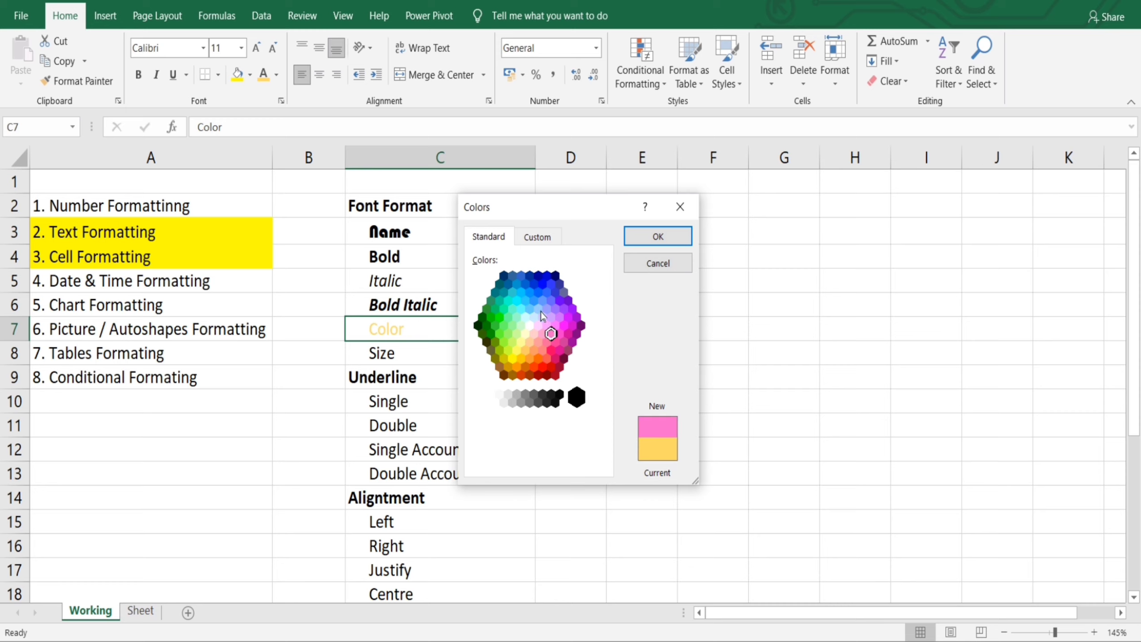
{"action": "left_click", "coordinate": [678, 243]}
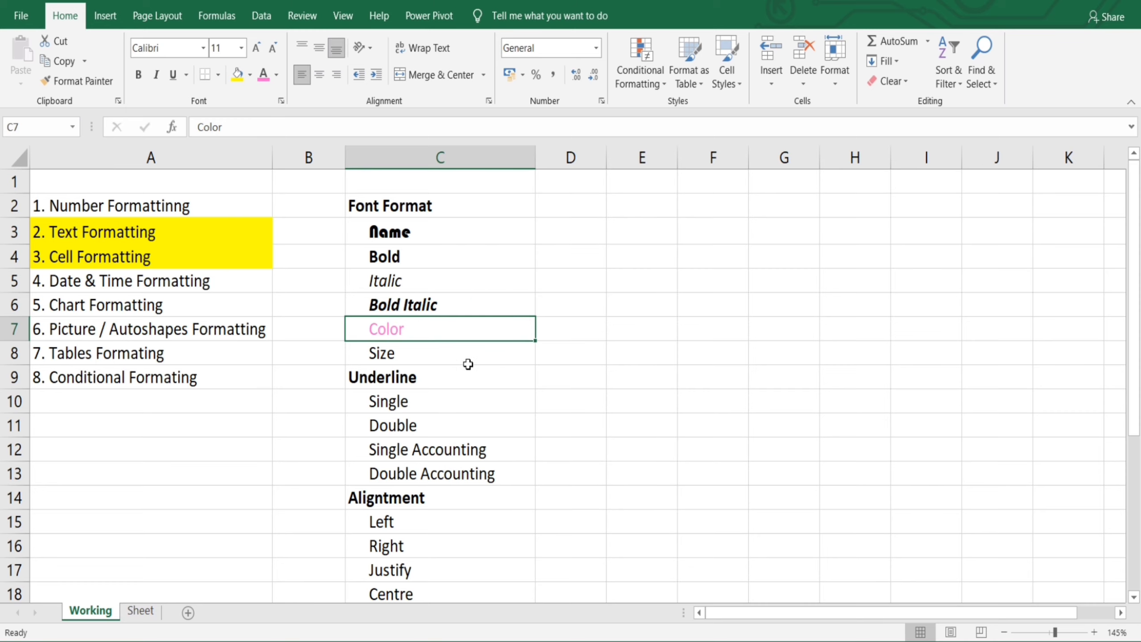
Set the Size text in C8 to 14 pt, then enlarge it to font size 100
{"action": "left_click", "coordinate": [442, 352]}
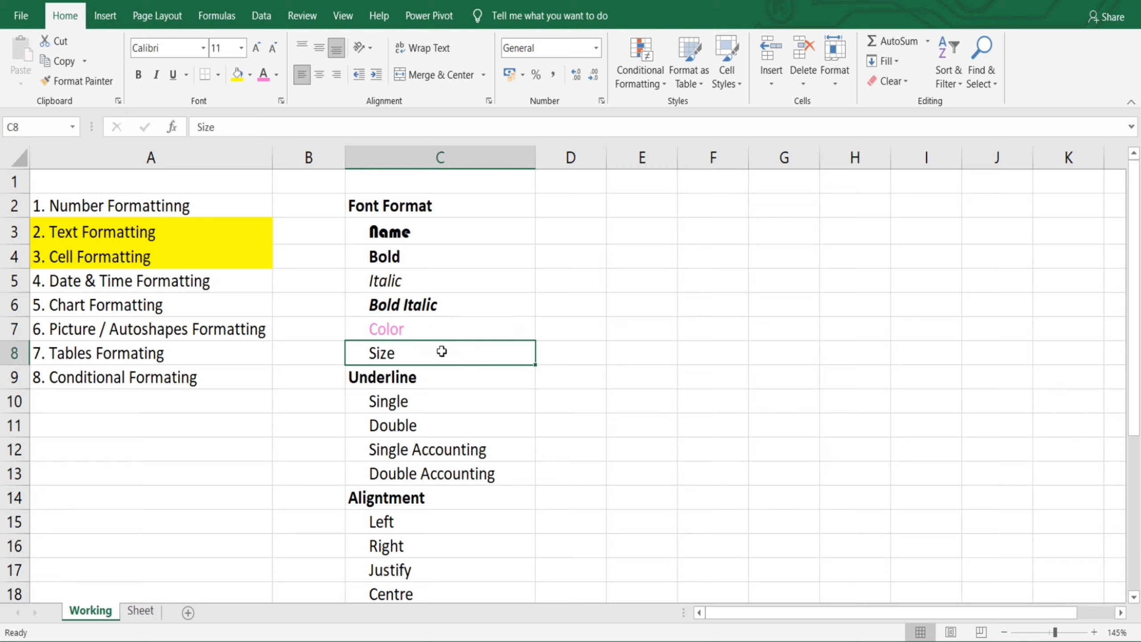
{"action": "left_click", "coordinate": [442, 351]}
{"action": "left_click", "coordinate": [242, 49]}
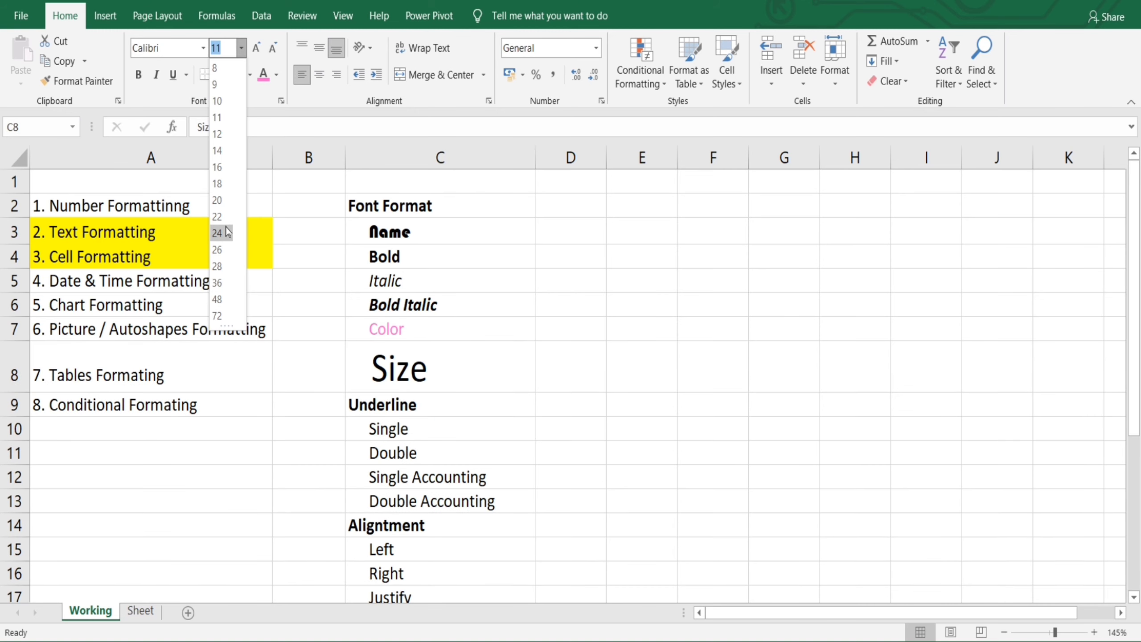
{"action": "left_click", "coordinate": [218, 151]}
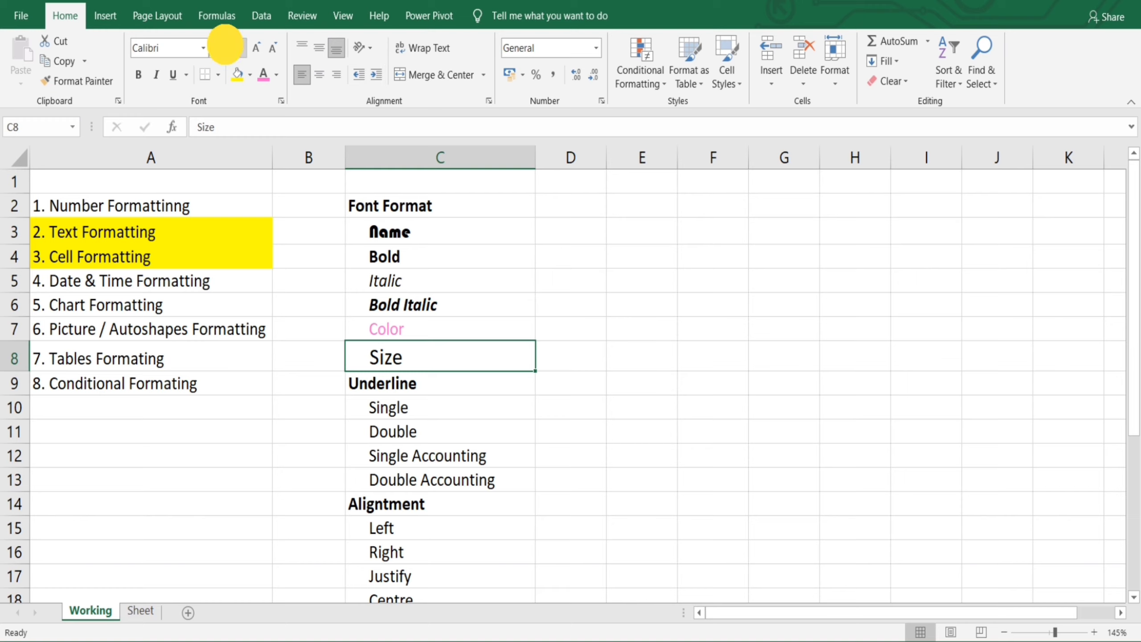
{"action": "left_click", "coordinate": [222, 48]}
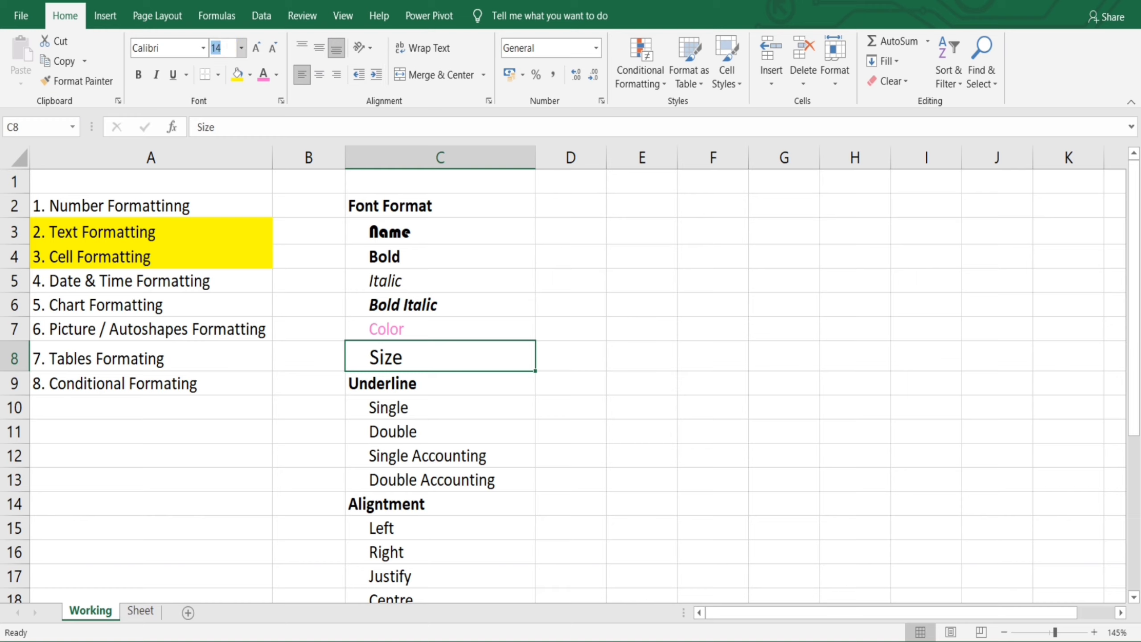
{"action": "type", "text": "100"}
{"action": "key", "text": "Return"}
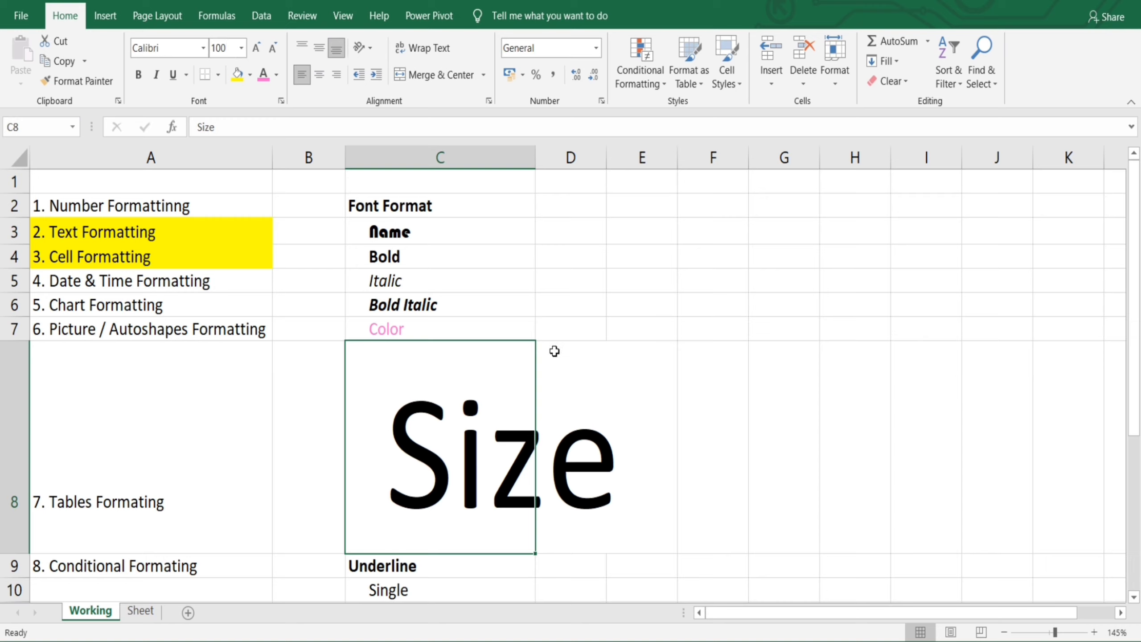
Replace the Size text in C8 with TOLET
{"action": "left_click", "coordinate": [589, 408]}
{"action": "left_click", "coordinate": [478, 448]}
{"action": "left_click", "coordinate": [593, 452]}
{"action": "left_click", "coordinate": [494, 442]}
{"action": "type", "text": "TOLE"}
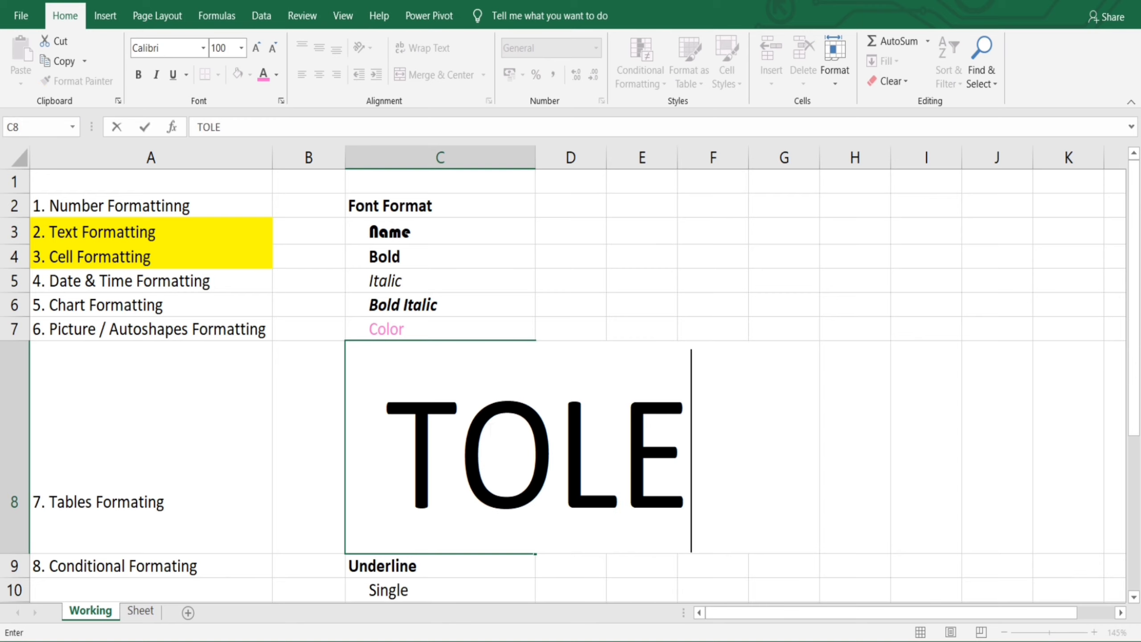
{"action": "type", "text": "T"}
{"action": "key", "text": "Return"}
Enlarge TOLET in C8 to font size 200
{"action": "left_click", "coordinate": [415, 407]}
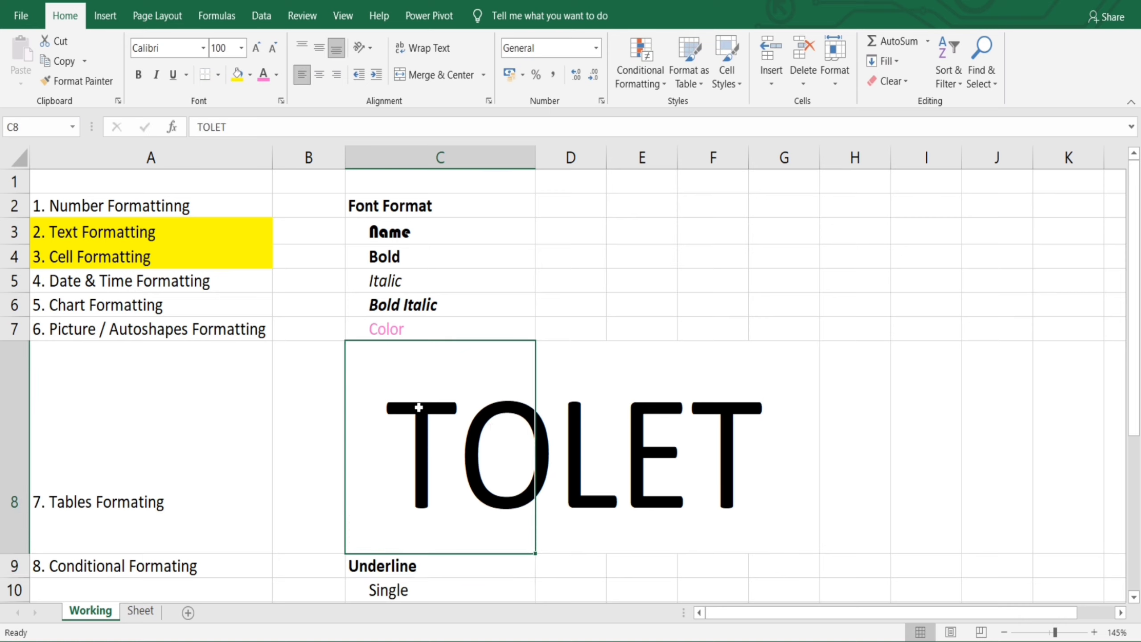
{"action": "left_click", "coordinate": [204, 45]}
{"action": "left_click", "coordinate": [220, 48]}
{"action": "left_click", "coordinate": [220, 47]}
{"action": "type", "text": "200"}
{"action": "key", "text": "Return"}
Shrink the oversized TOLET in C8 back to font size 12
{"action": "left_click", "coordinate": [612, 432]}
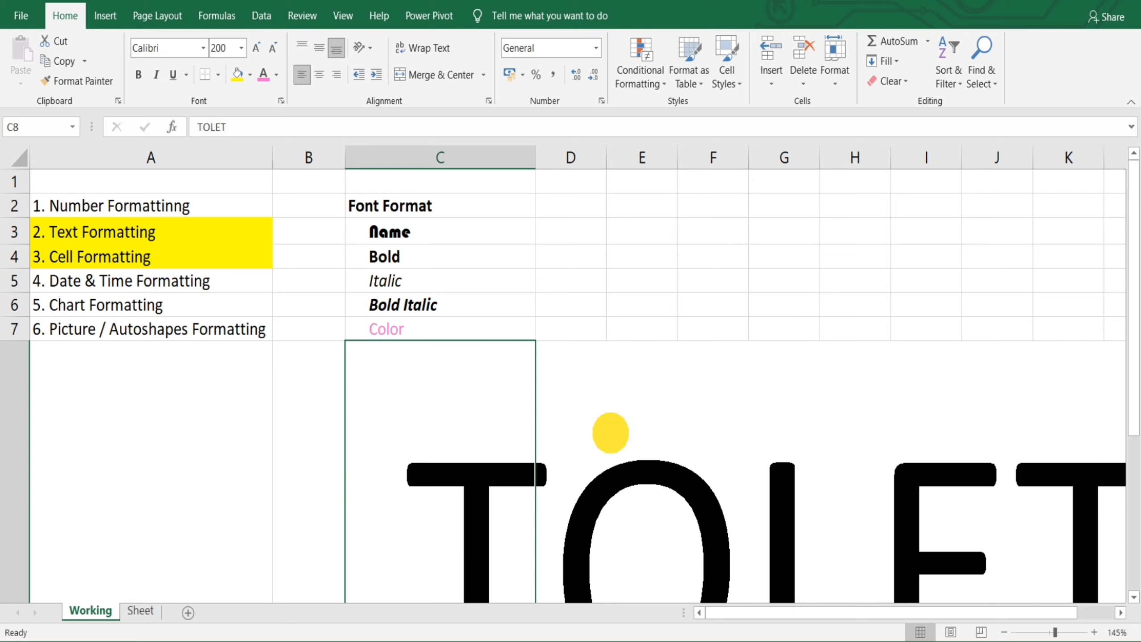
{"action": "scroll", "coordinate": [616, 431], "scroll_direction": "down", "scroll_amount": 1}
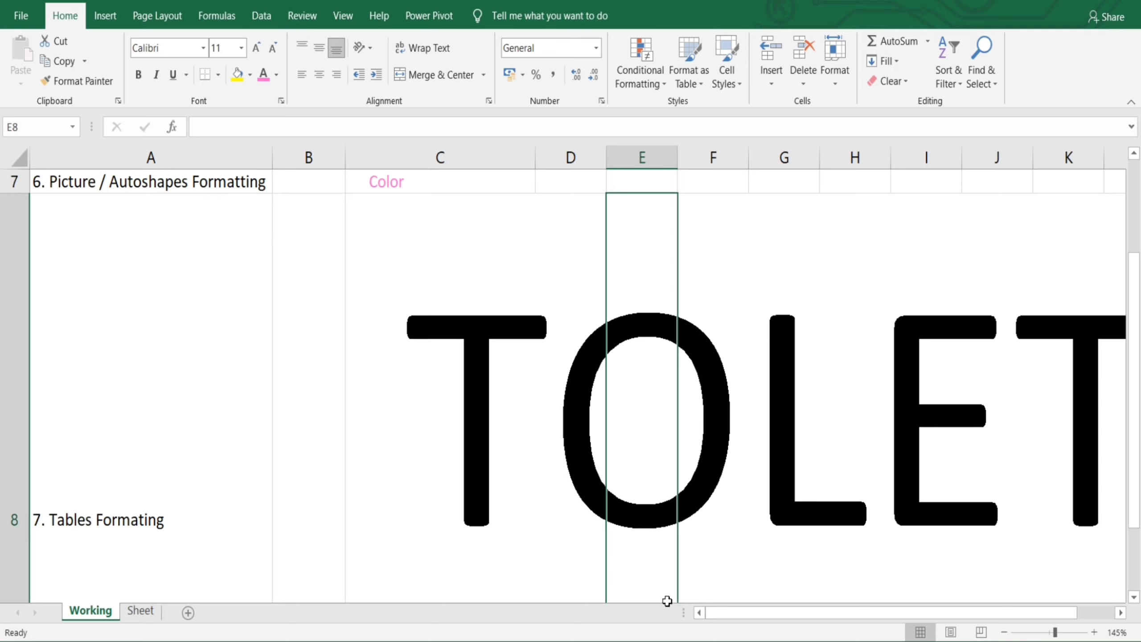
{"action": "left_click", "coordinate": [1121, 612]}
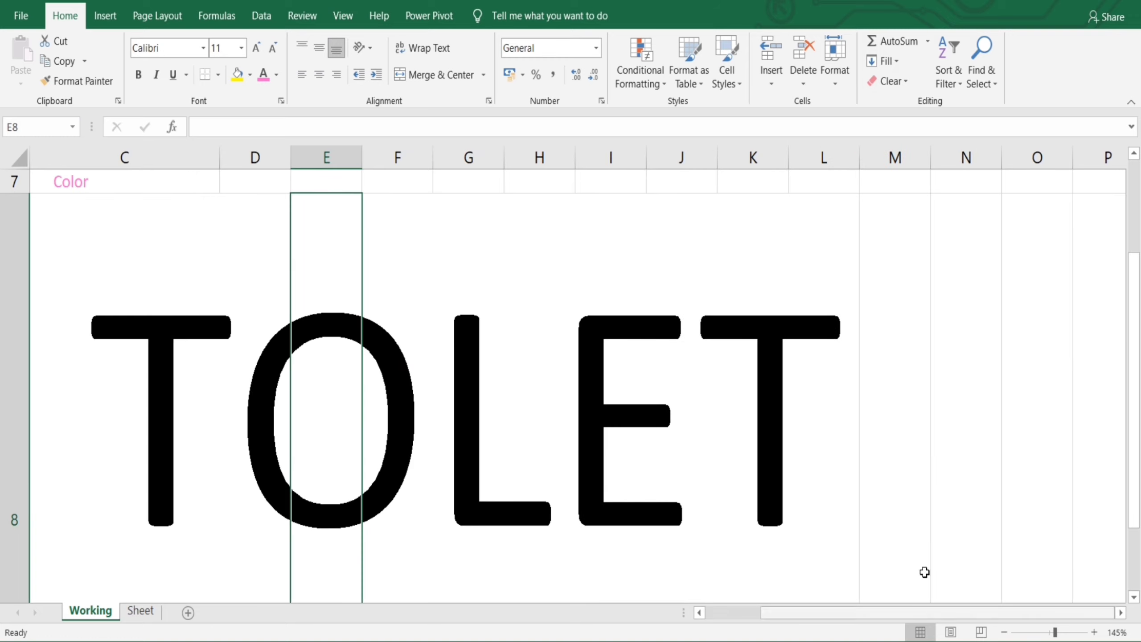
{"action": "left_click", "coordinate": [242, 288]}
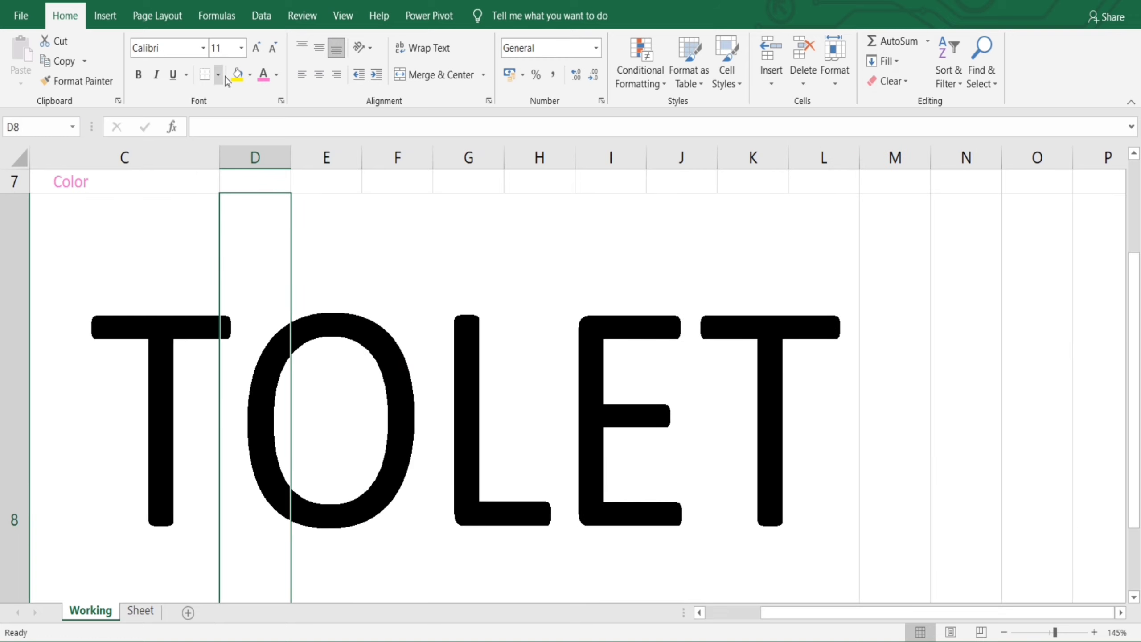
{"action": "left_click", "coordinate": [365, 319]}
{"action": "left_click", "coordinate": [137, 326]}
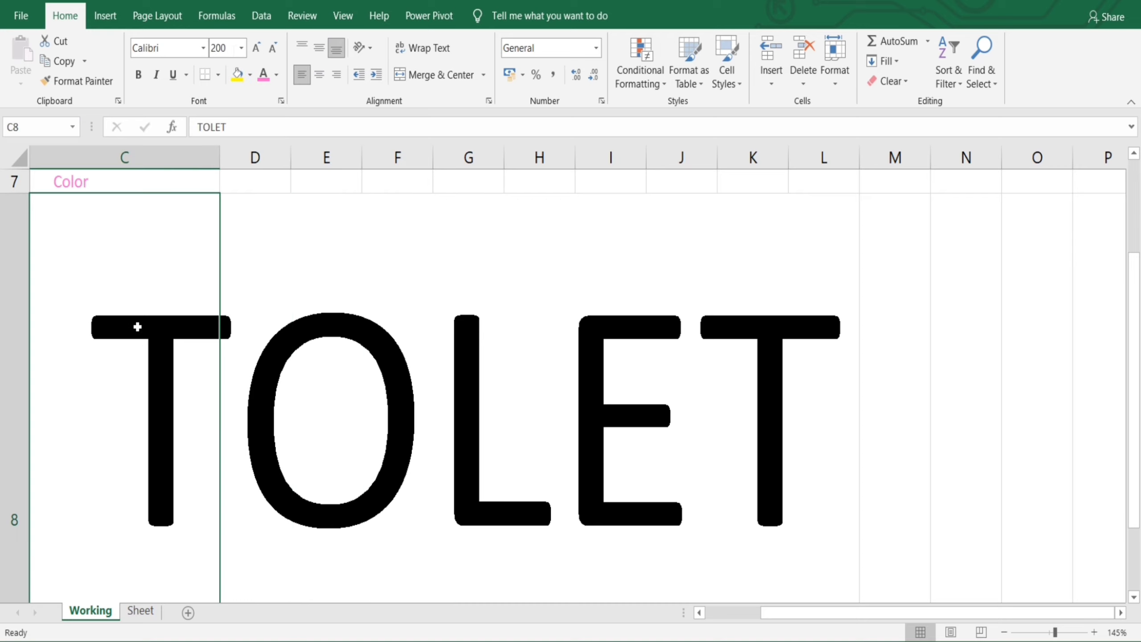
{"action": "key", "text": "Left"}
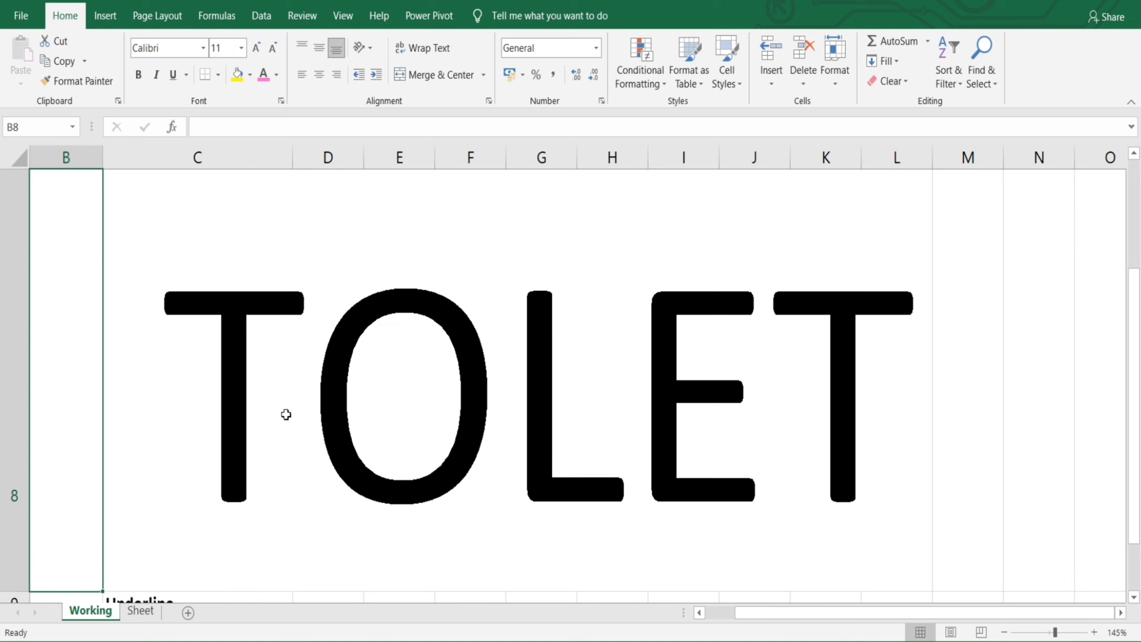
{"action": "scroll", "coordinate": [286, 414], "scroll_direction": "up", "scroll_amount": 2}
{"action": "scroll", "coordinate": [297, 403], "scroll_direction": "down", "scroll_amount": 1, "text": "ctrl"}
{"action": "left_click", "coordinate": [402, 351]}
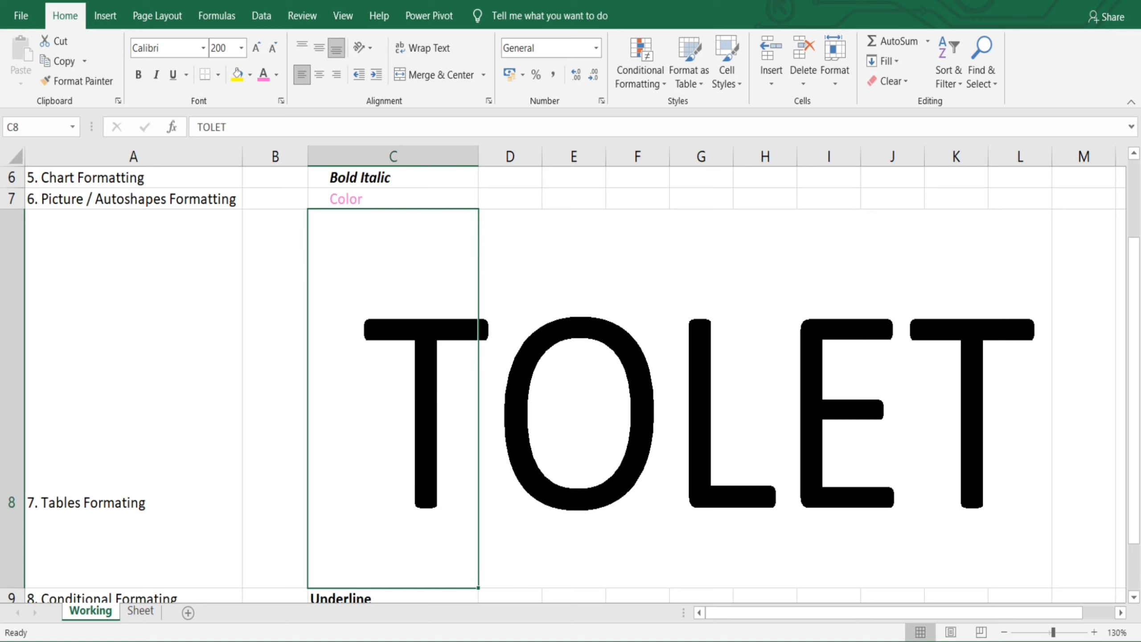
{"action": "left_click", "coordinate": [225, 47]}
{"action": "type", "text": "12"}
{"action": "key", "text": "Return"}
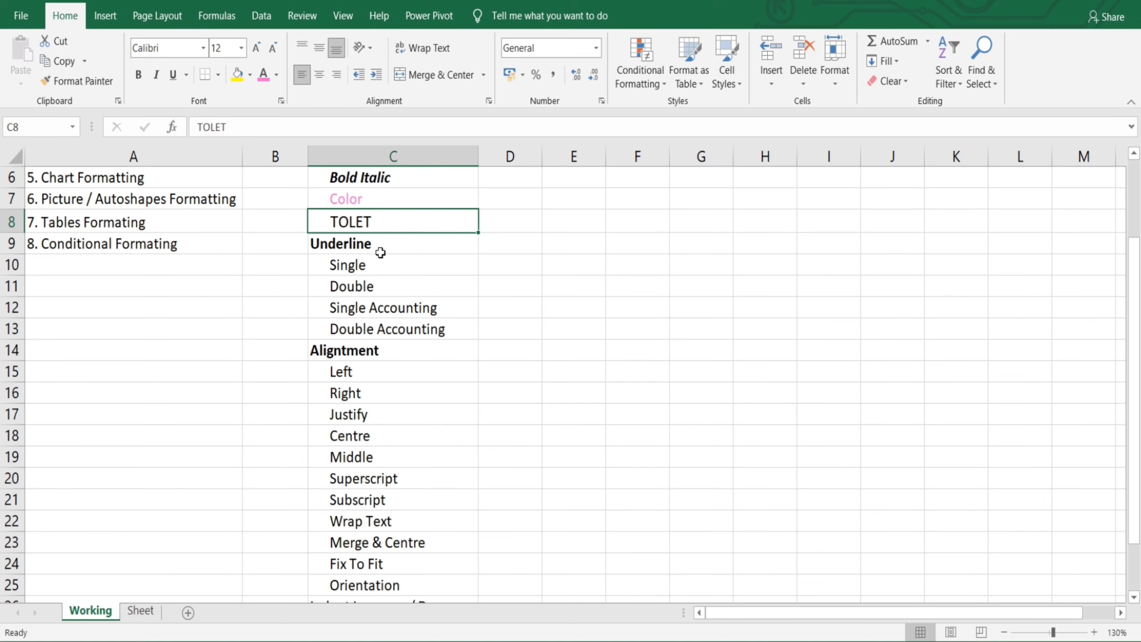
Underline Single in C10 with a single underline using Ctrl+U
{"action": "left_click", "coordinate": [380, 250]}
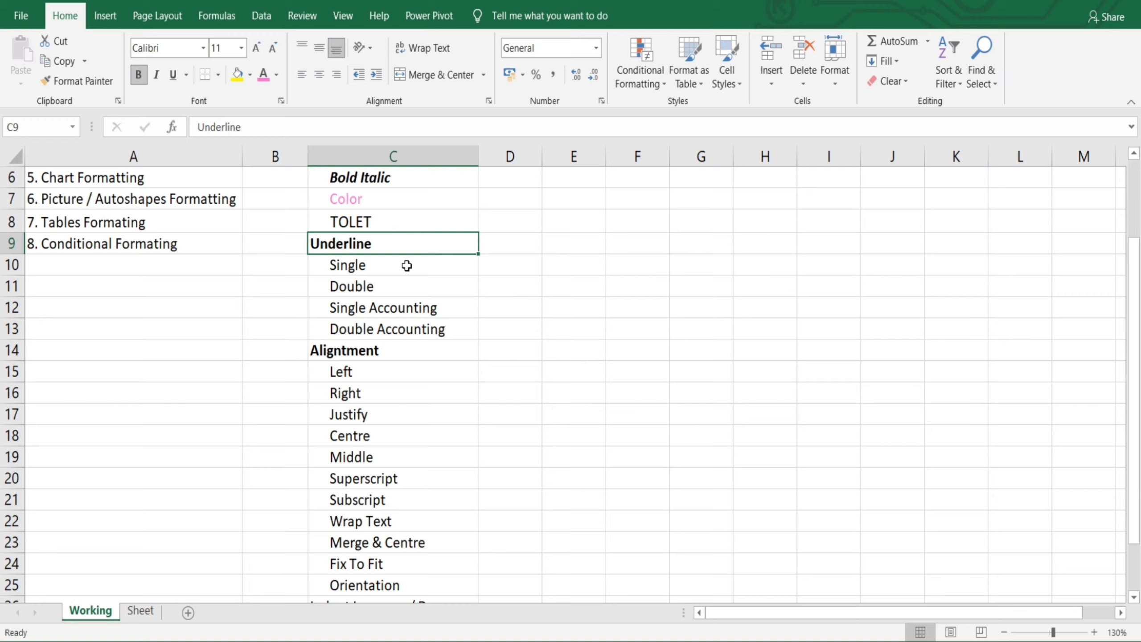
{"action": "left_click", "coordinate": [393, 262]}
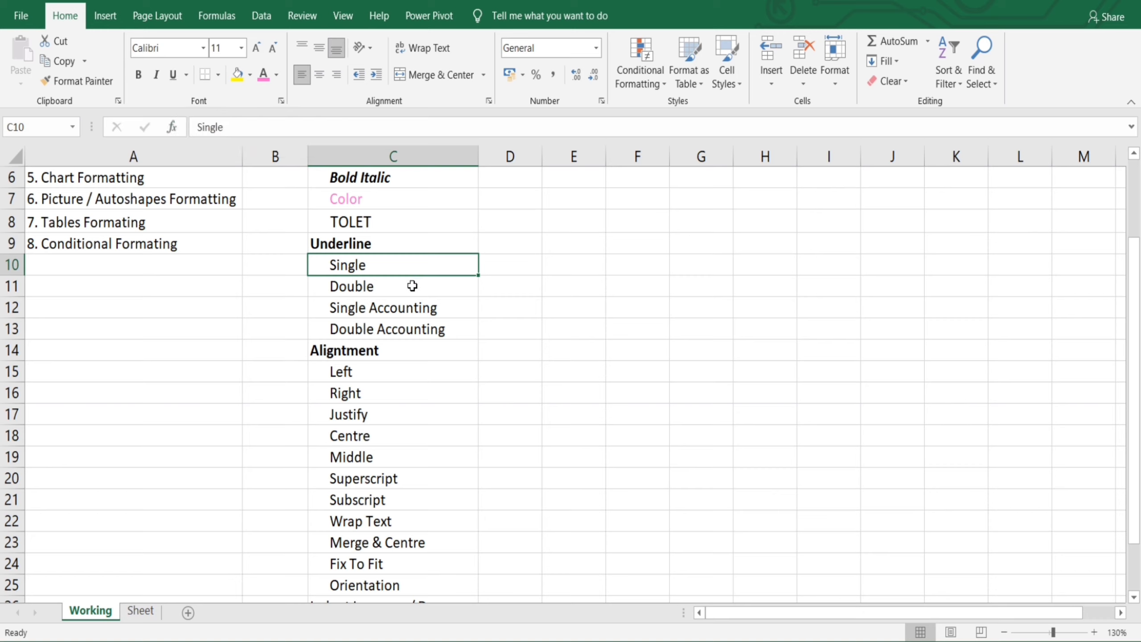
{"action": "key", "text": "ctrl+u"}
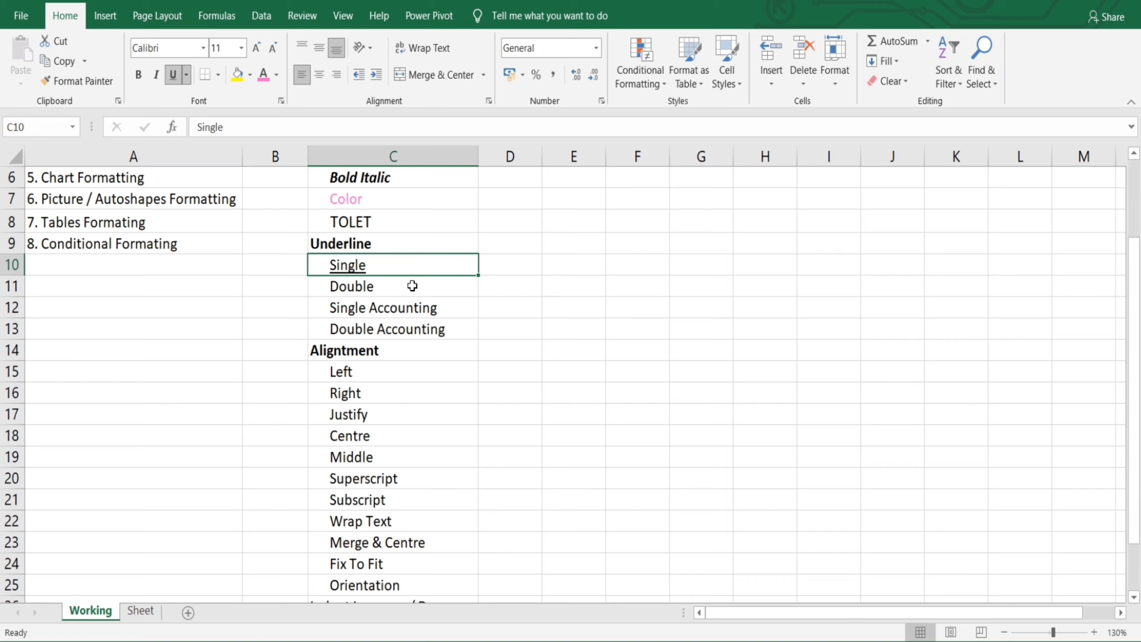
{"action": "left_click", "coordinate": [394, 287]}
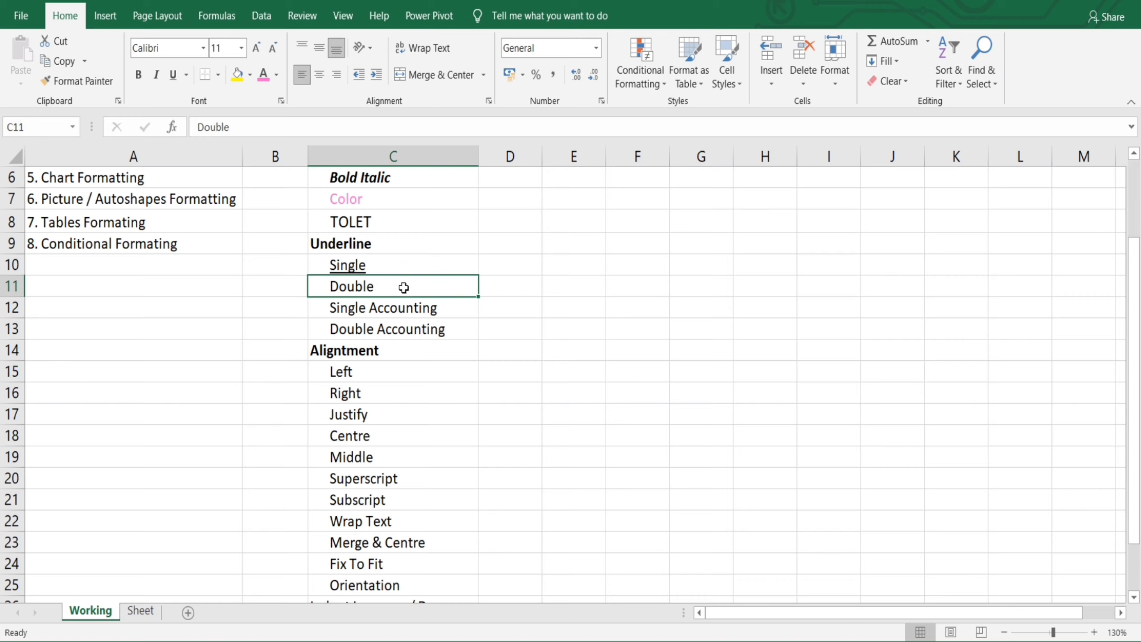
Give Double in C11 a Double underline through Format Cells
{"action": "right_click", "coordinate": [404, 288]}
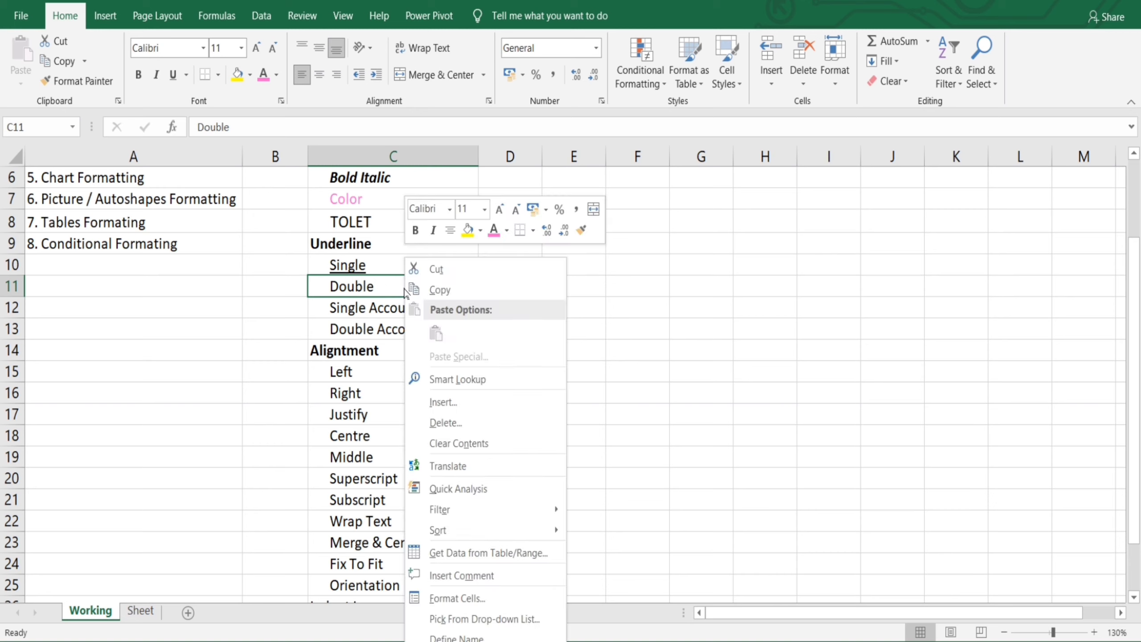
{"action": "left_click", "coordinate": [503, 600]}
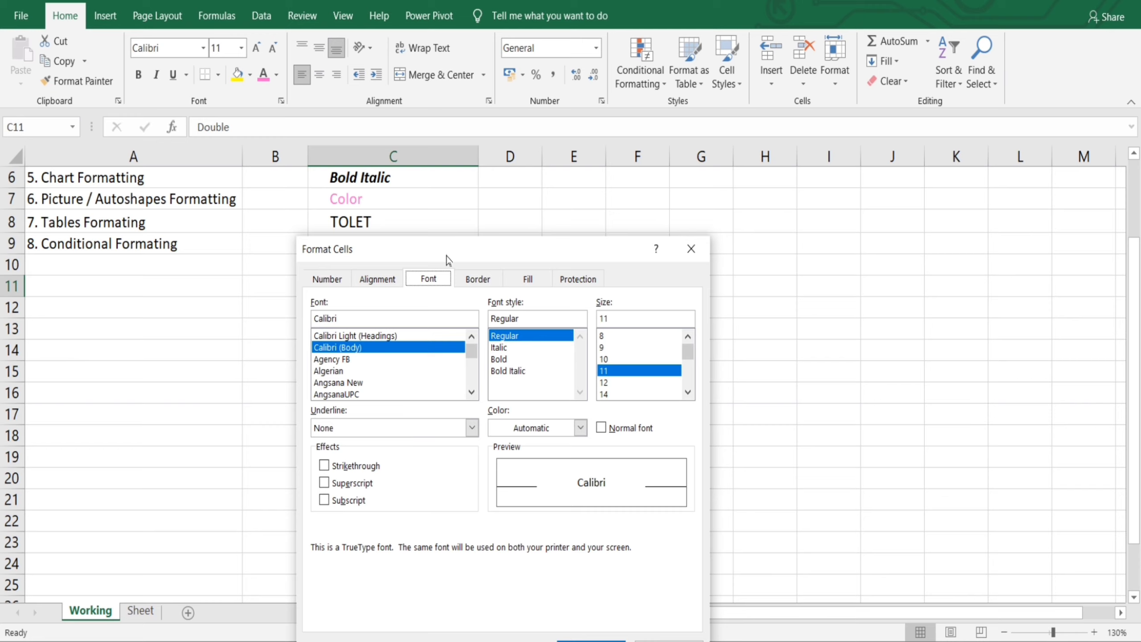
{"action": "left_click", "coordinate": [347, 433]}
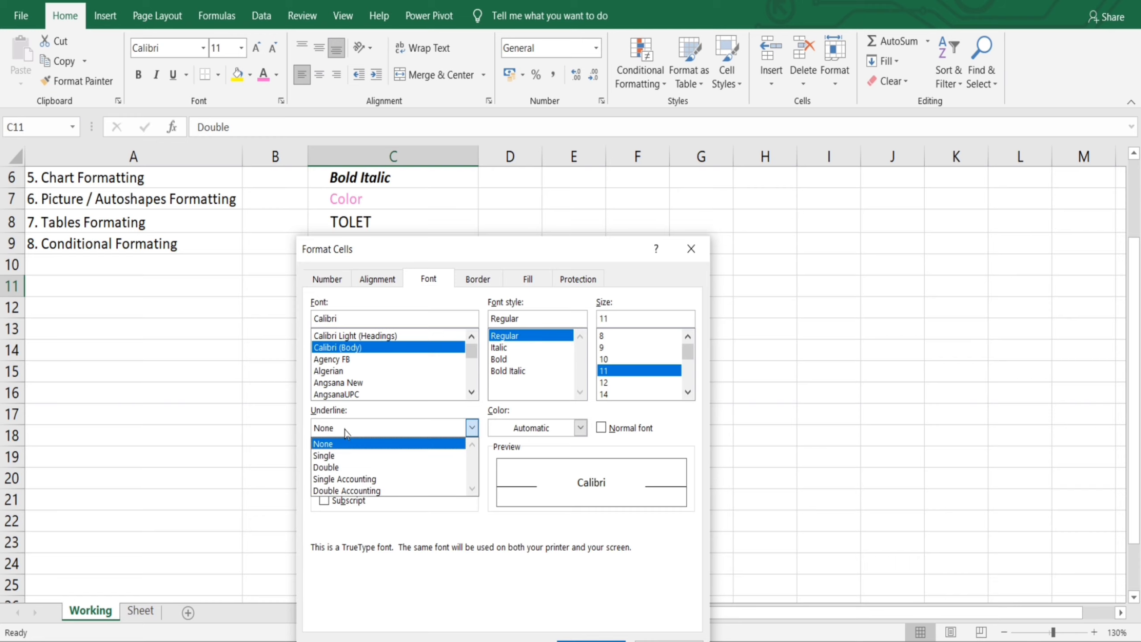
{"action": "left_click", "coordinate": [349, 470]}
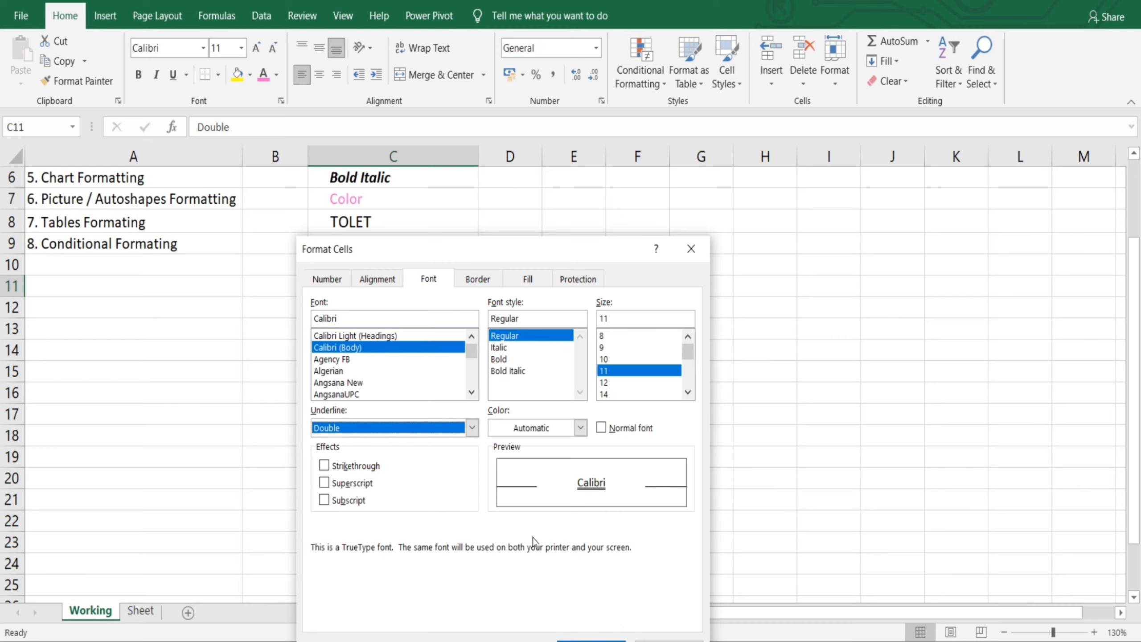
{"action": "left_click", "coordinate": [608, 639]}
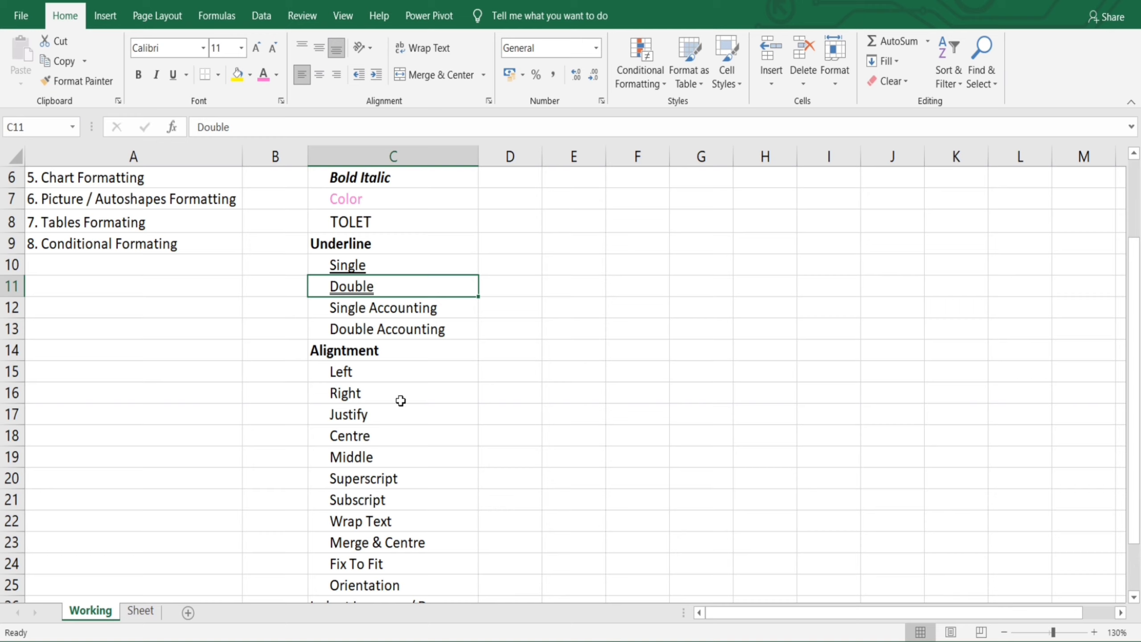
{"action": "left_click", "coordinate": [401, 323]}
{"action": "left_click", "coordinate": [382, 266]}
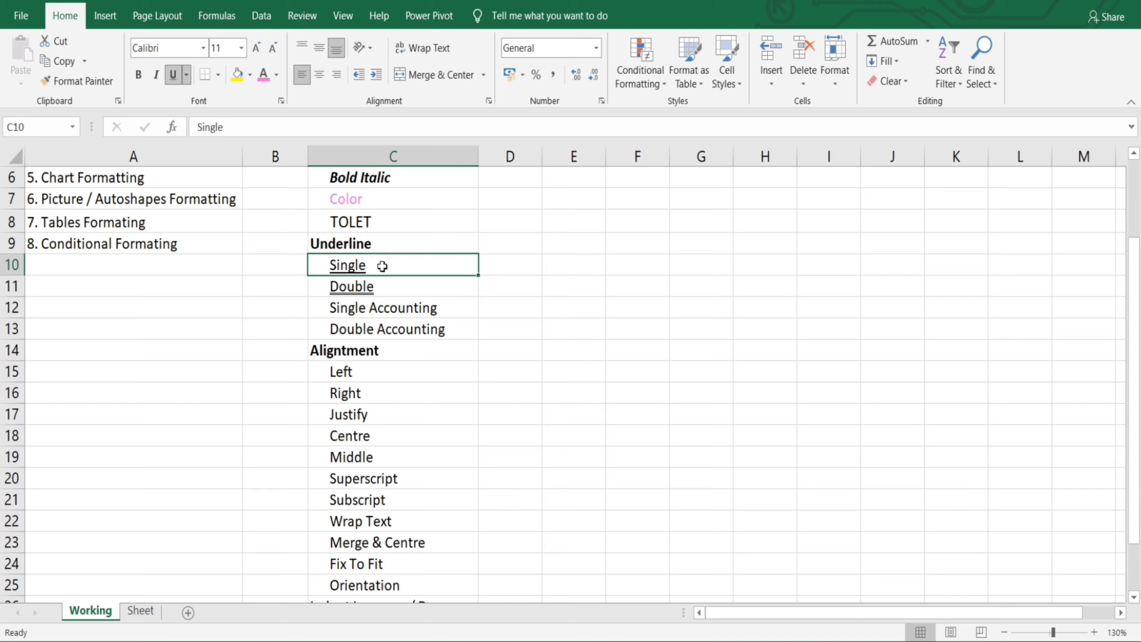
{"action": "left_click", "coordinate": [395, 289]}
{"action": "left_click", "coordinate": [403, 309]}
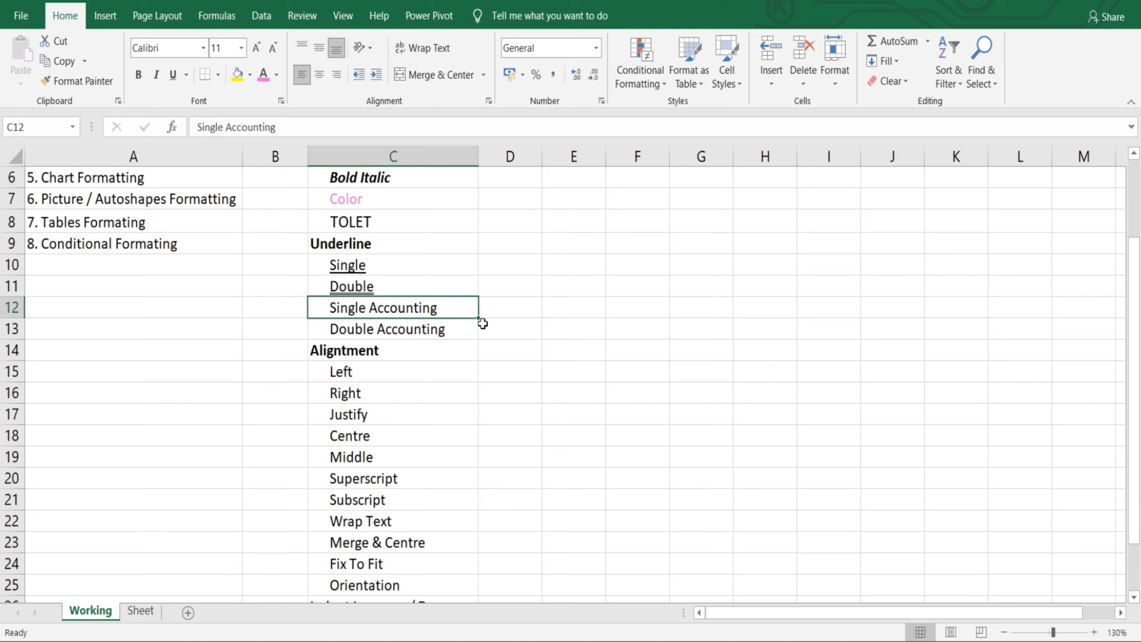
{"action": "left_click", "coordinate": [464, 329]}
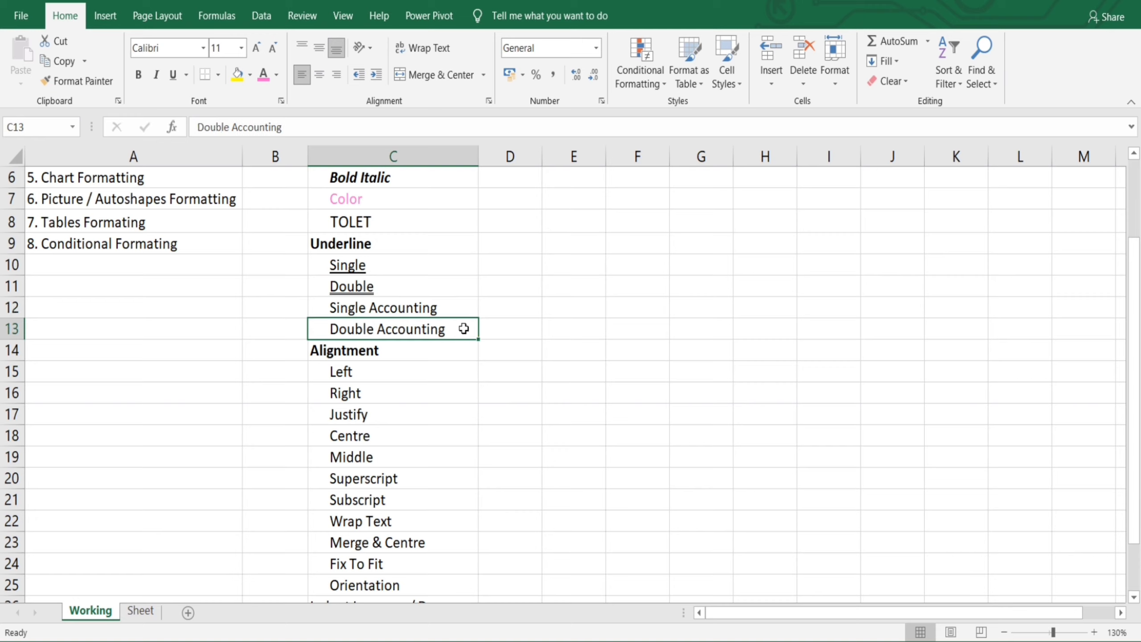
{"action": "left_click", "coordinate": [450, 309]}
{"action": "left_click", "coordinate": [456, 334]}
{"action": "left_click", "coordinate": [386, 265]}
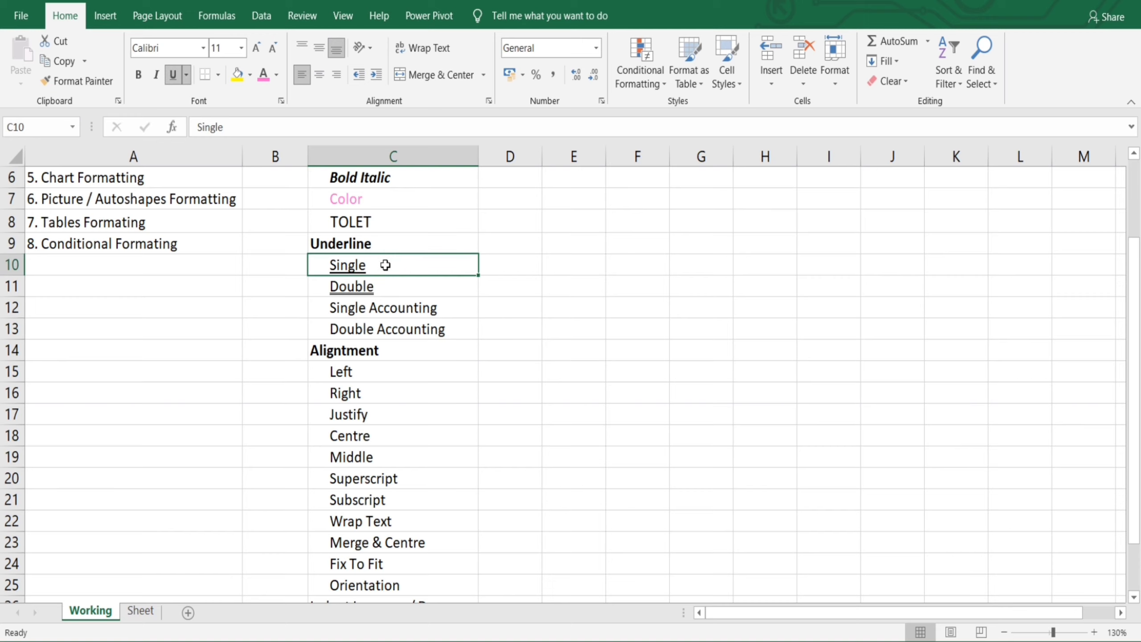
{"action": "left_click", "coordinate": [413, 308]}
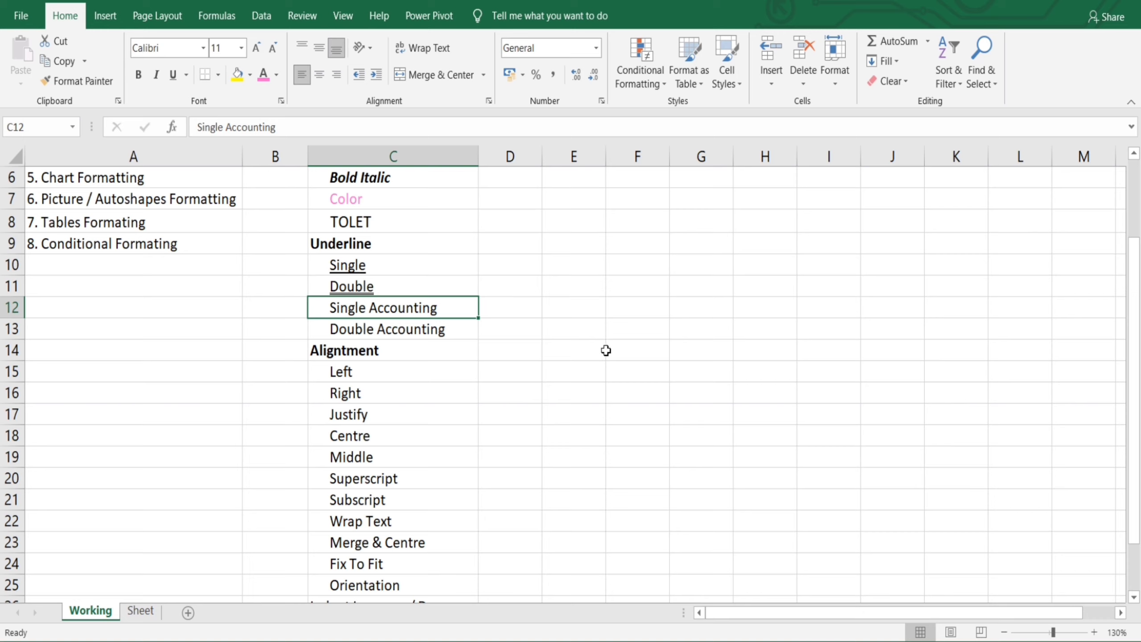
{"action": "left_click", "coordinate": [383, 269]}
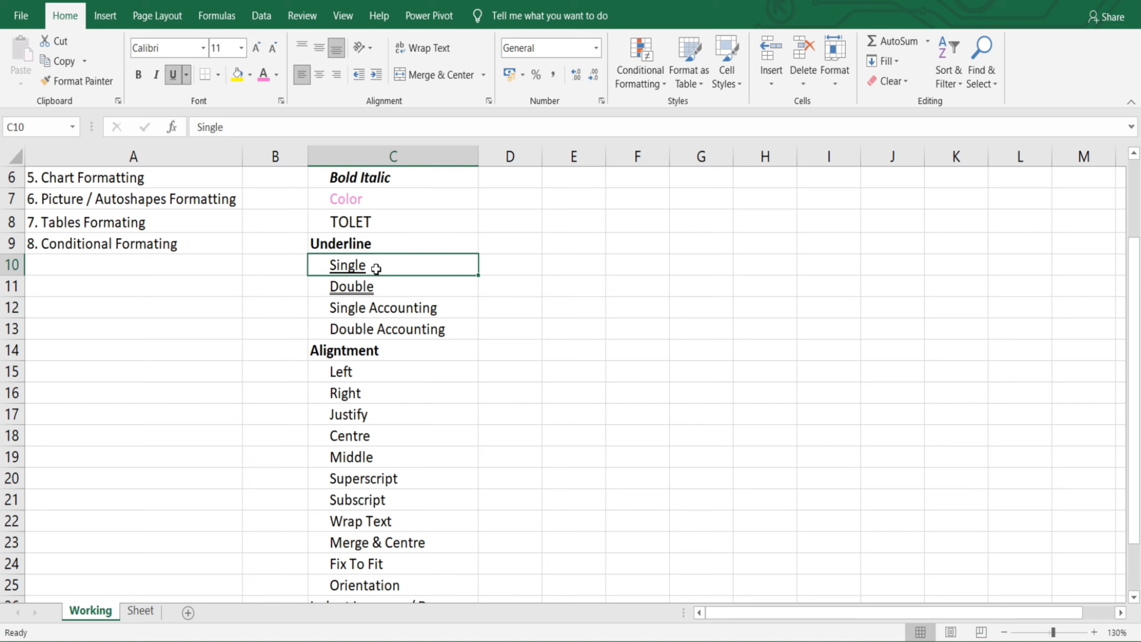
{"action": "left_click", "coordinate": [425, 308]}
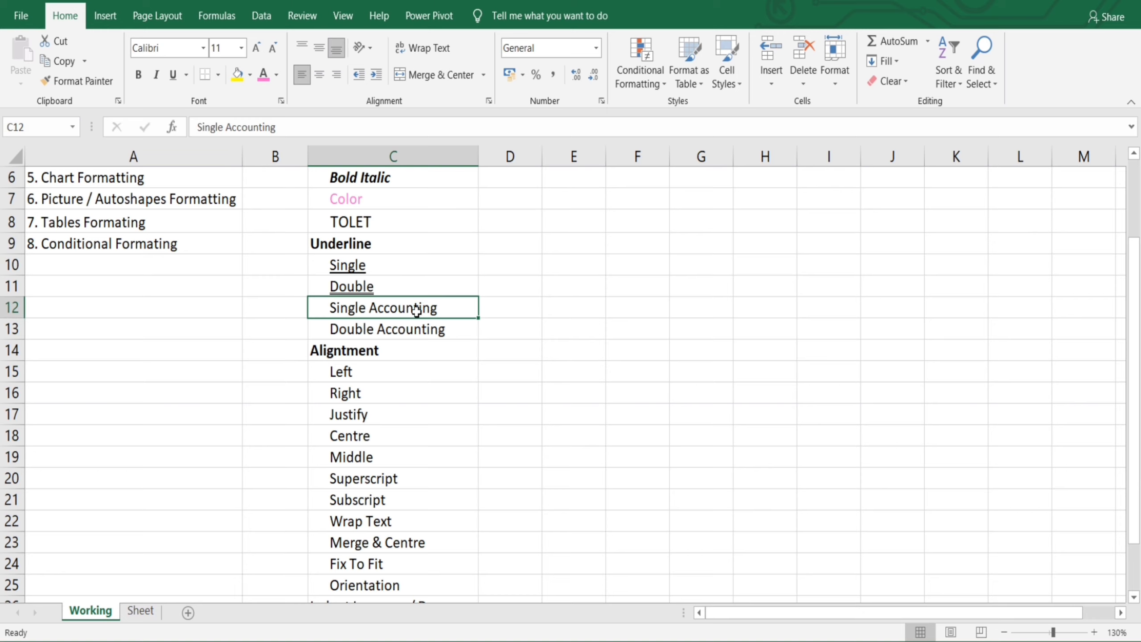
Apply a Single Accounting underline to C12 through Format Cells
{"action": "right_click", "coordinate": [422, 314]}
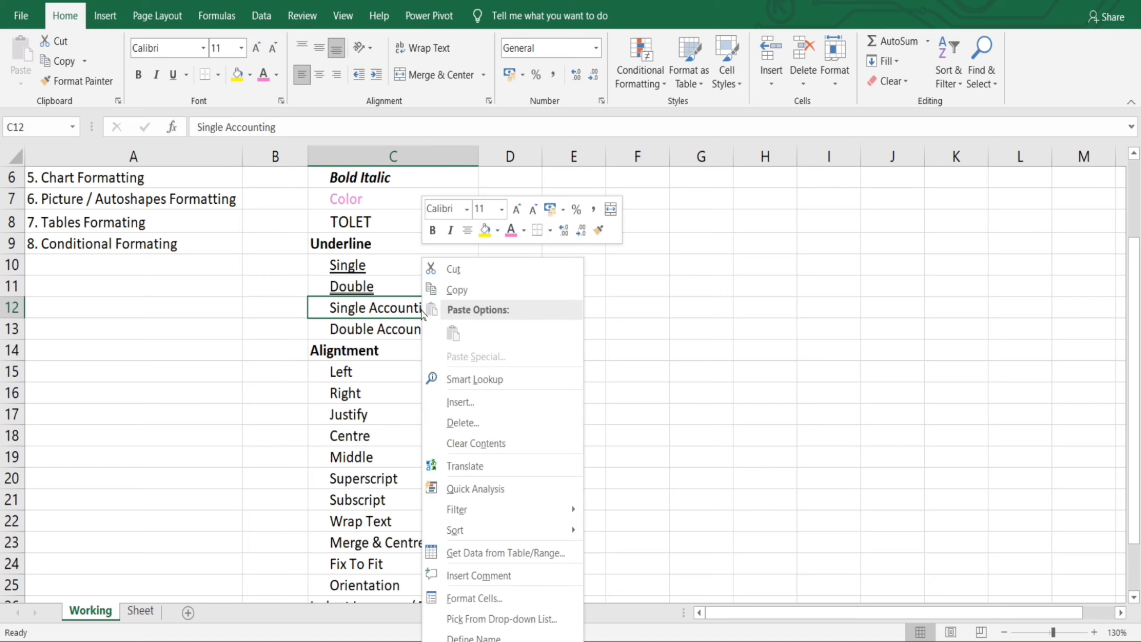
{"action": "left_click", "coordinate": [485, 599]}
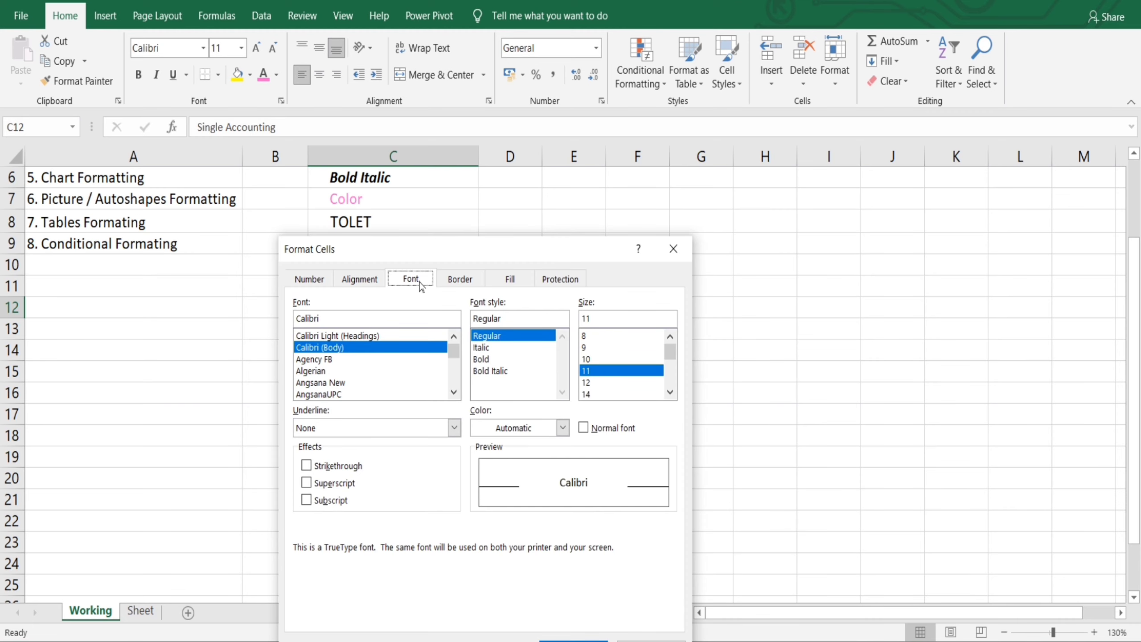
{"action": "left_click", "coordinate": [344, 429]}
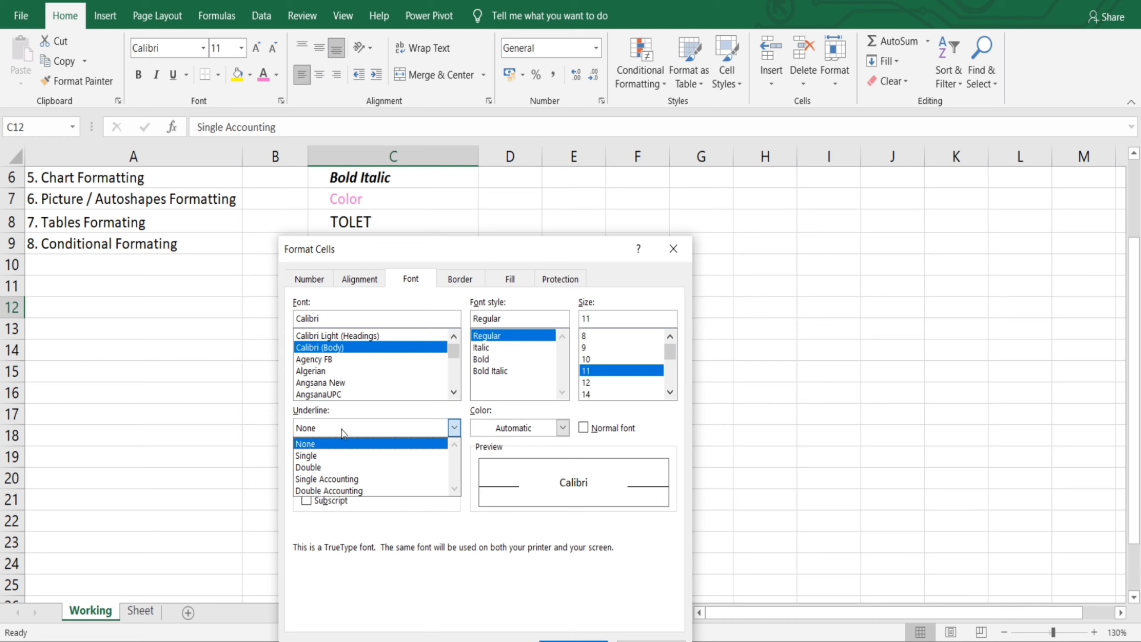
{"action": "left_click", "coordinate": [337, 479]}
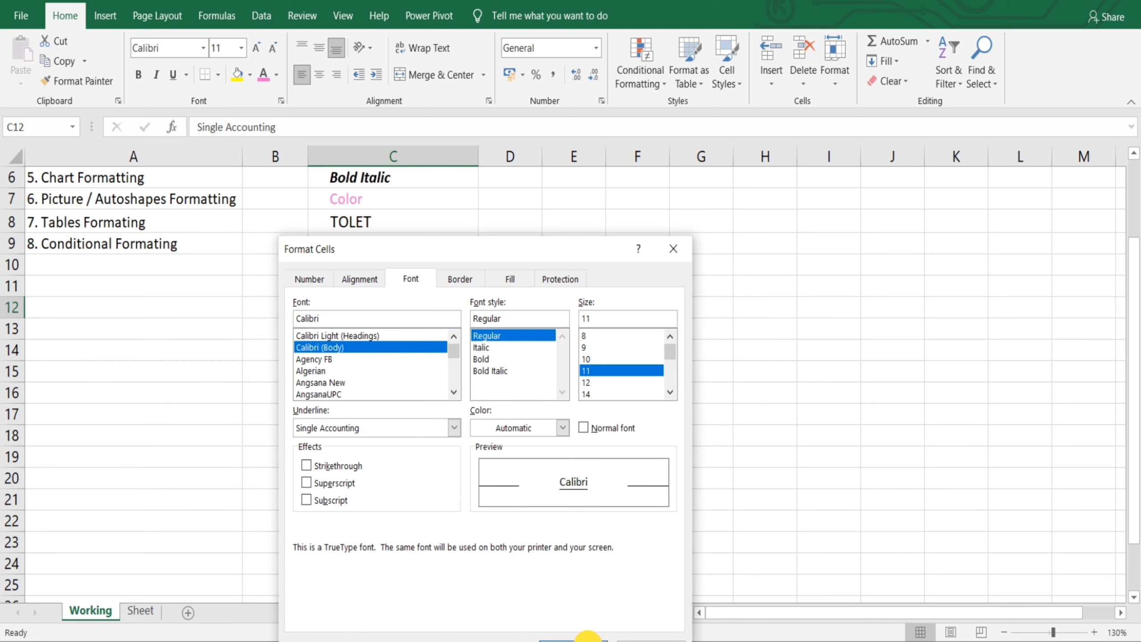
{"action": "left_click", "coordinate": [579, 637]}
{"action": "left_click", "coordinate": [490, 392]}
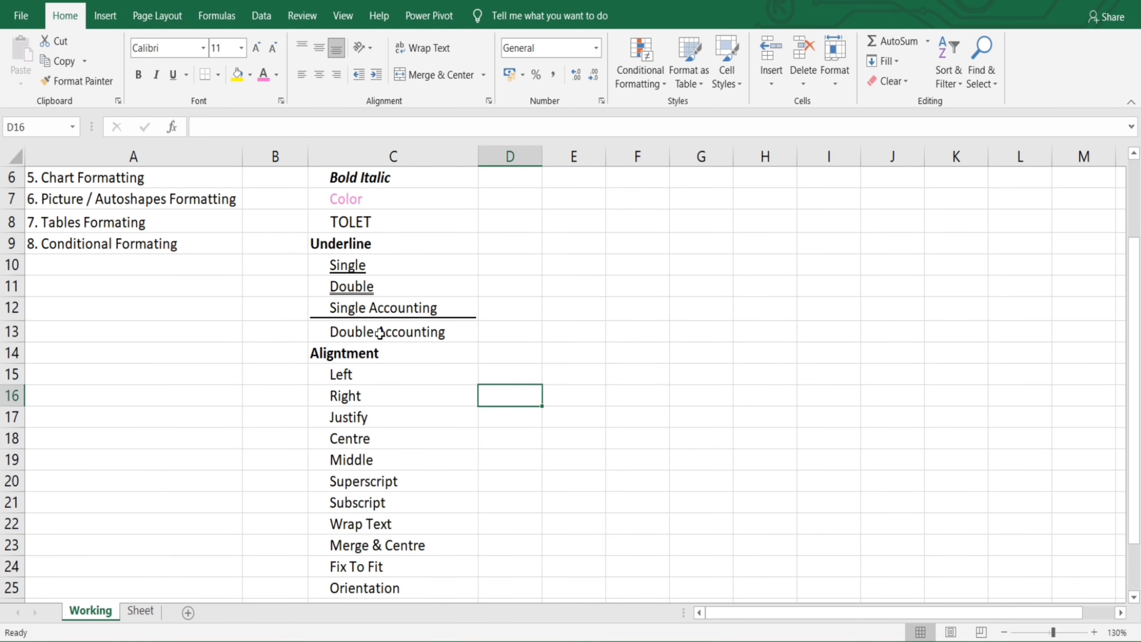
Apply a Double Accounting underline to C13 through Format Cells
{"action": "left_click", "coordinate": [407, 332]}
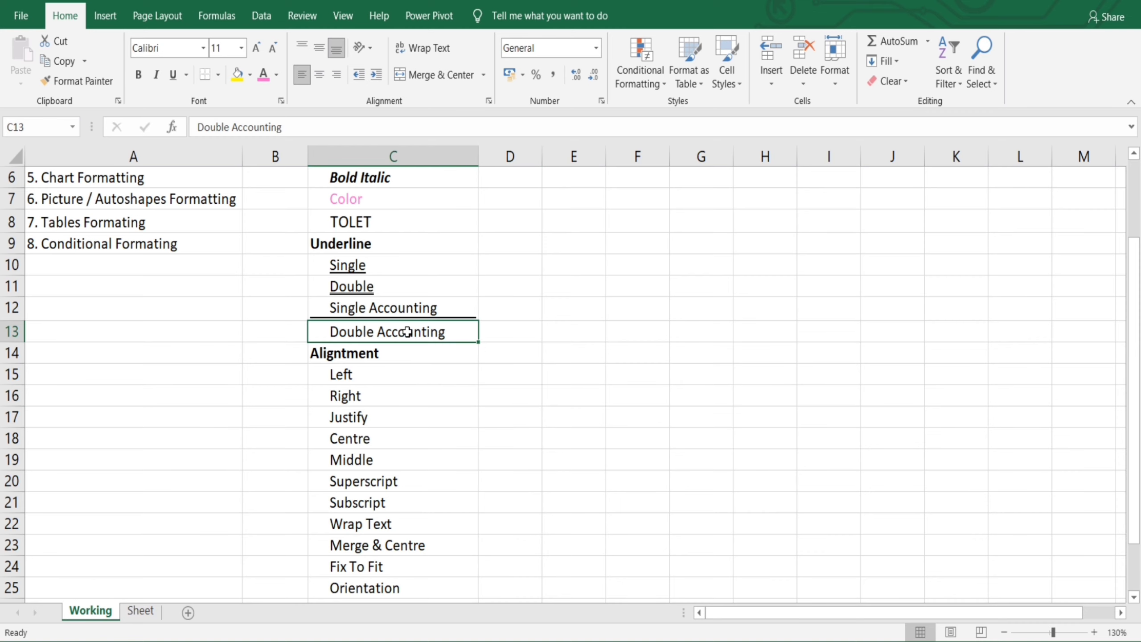
{"action": "right_click", "coordinate": [434, 332]}
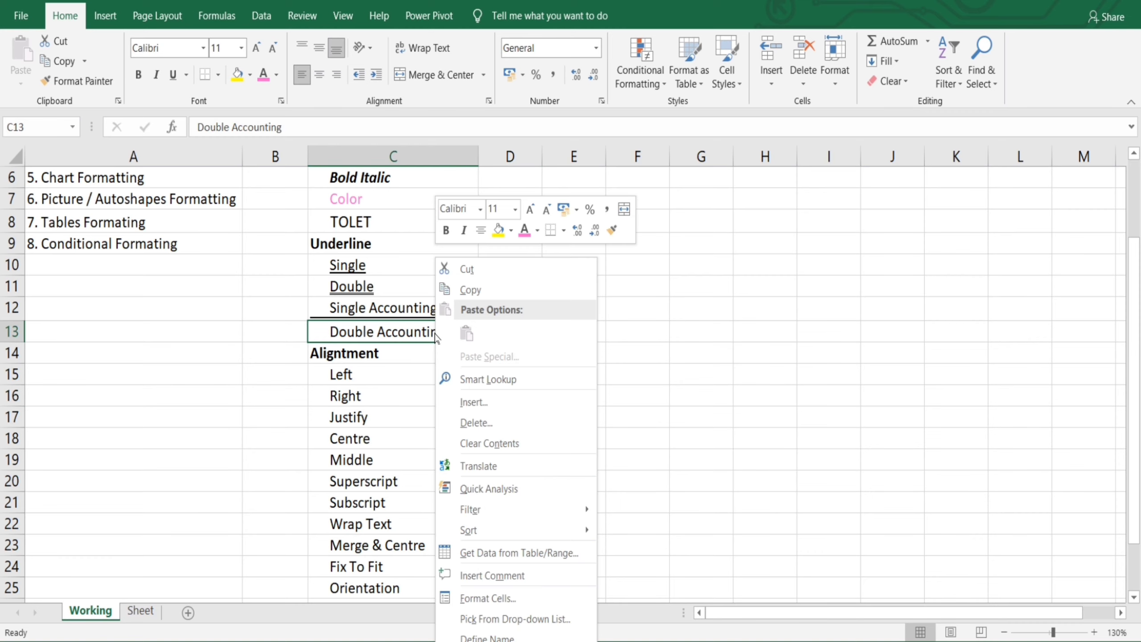
{"action": "left_click", "coordinate": [513, 600]}
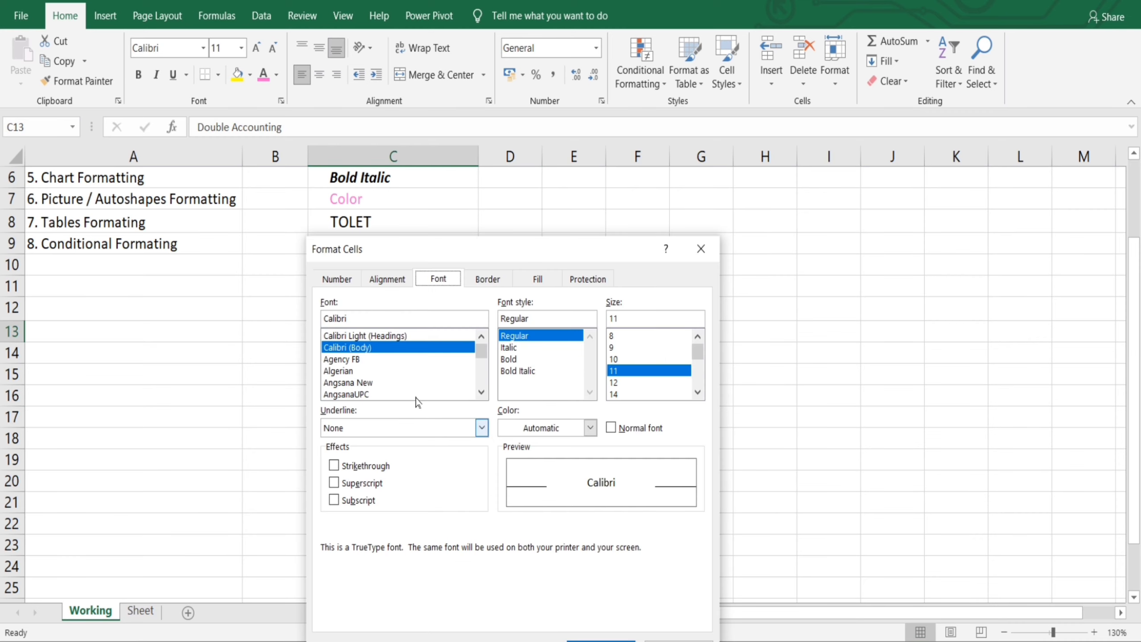
{"action": "left_click", "coordinate": [372, 429]}
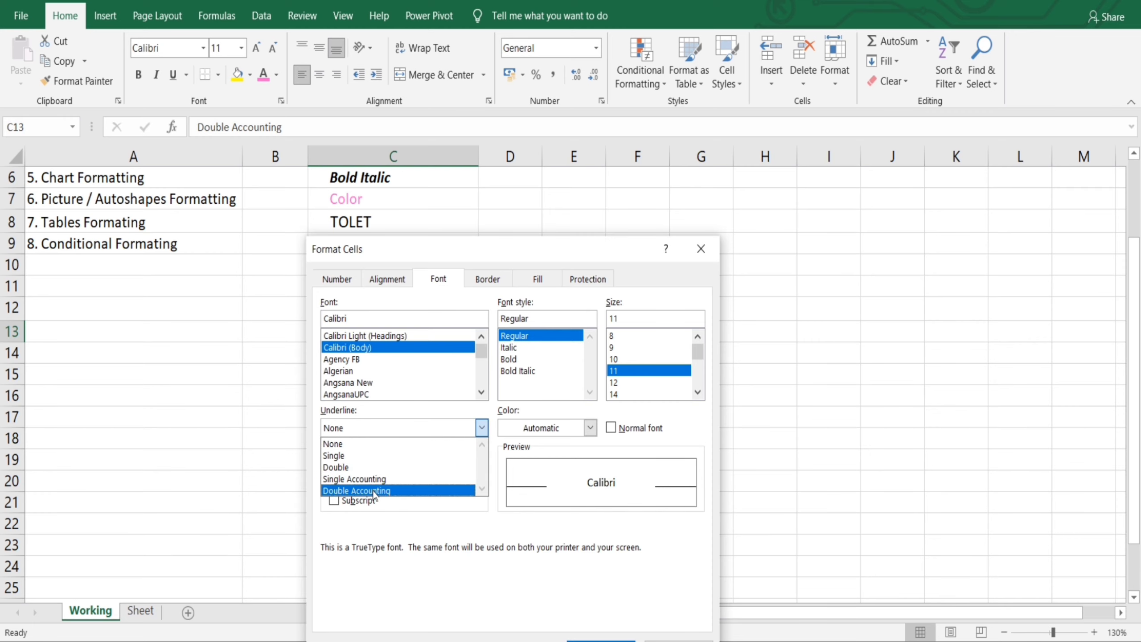
{"action": "left_click", "coordinate": [356, 491]}
{"action": "left_click", "coordinate": [602, 640]}
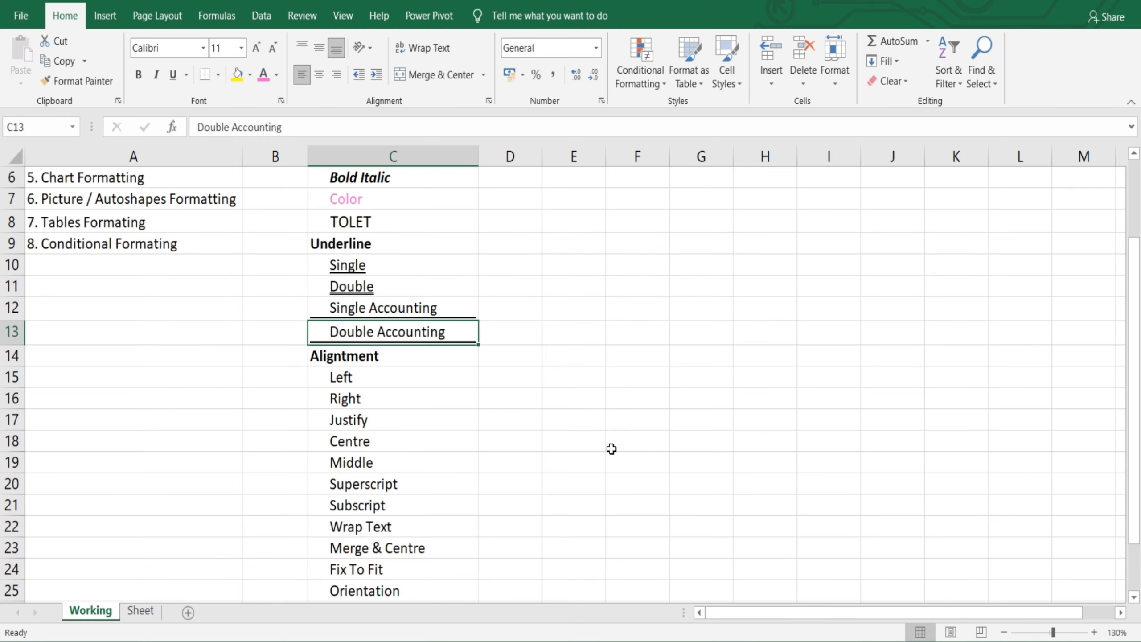
{"action": "left_click", "coordinate": [612, 448]}
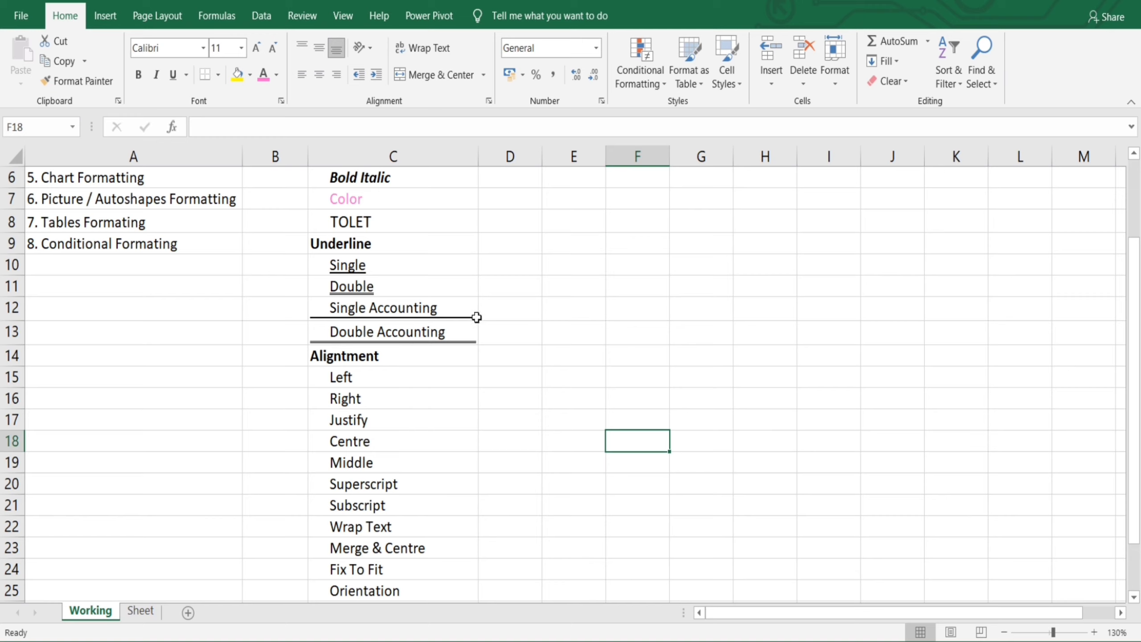
Enter 5, 6 and 8 into cells F9 to F11
{"action": "left_click", "coordinate": [452, 306]}
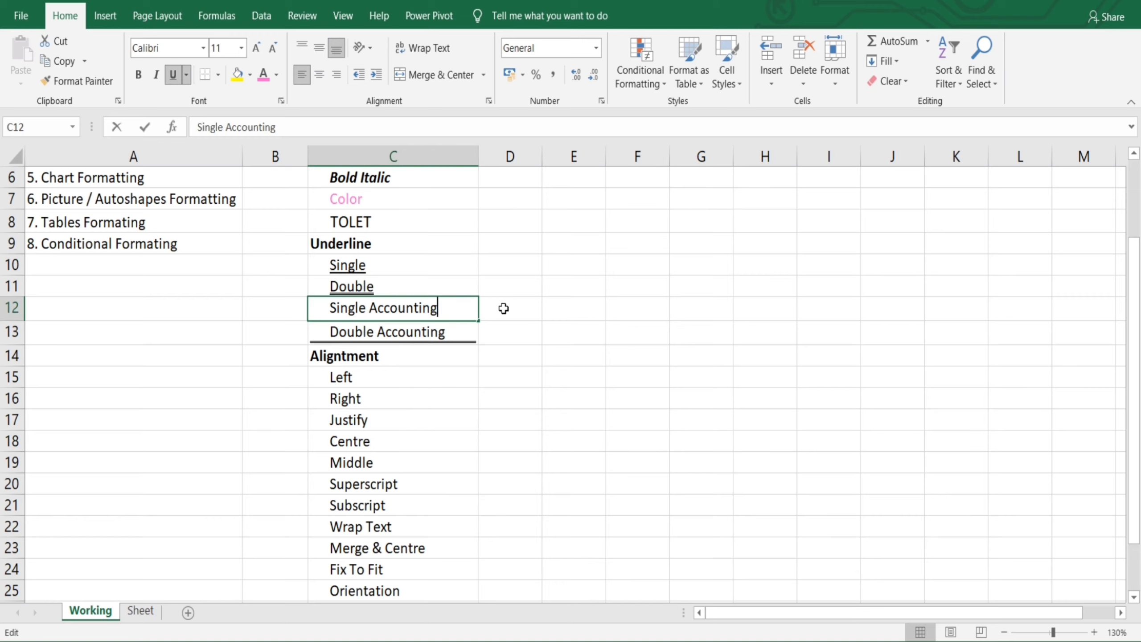
{"action": "left_click", "coordinate": [512, 314]}
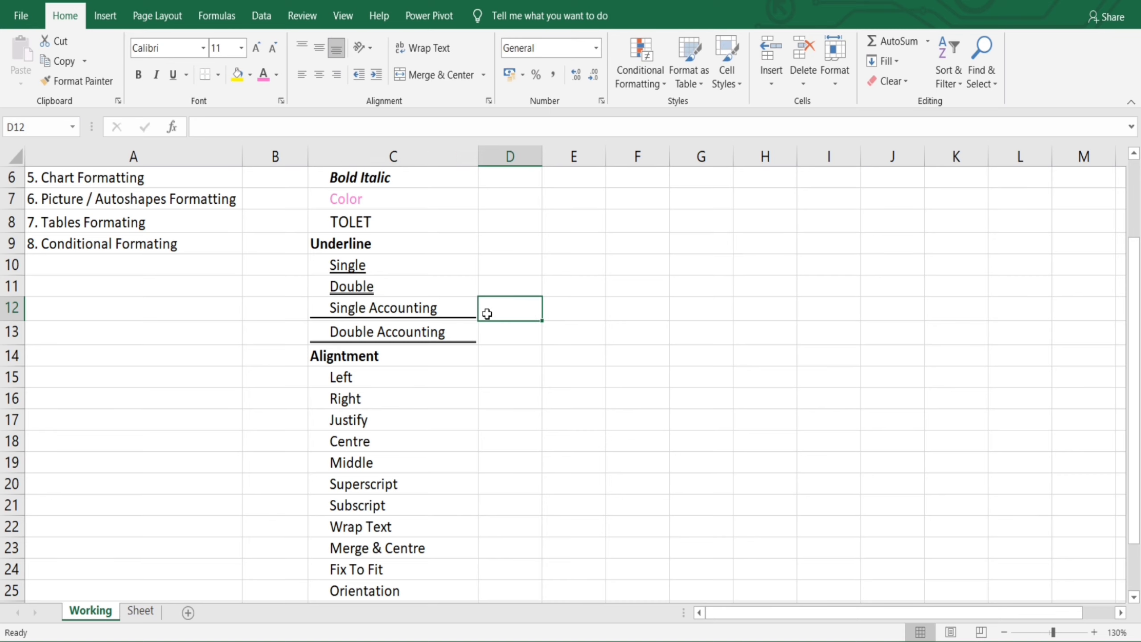
{"action": "left_click", "coordinate": [438, 306]}
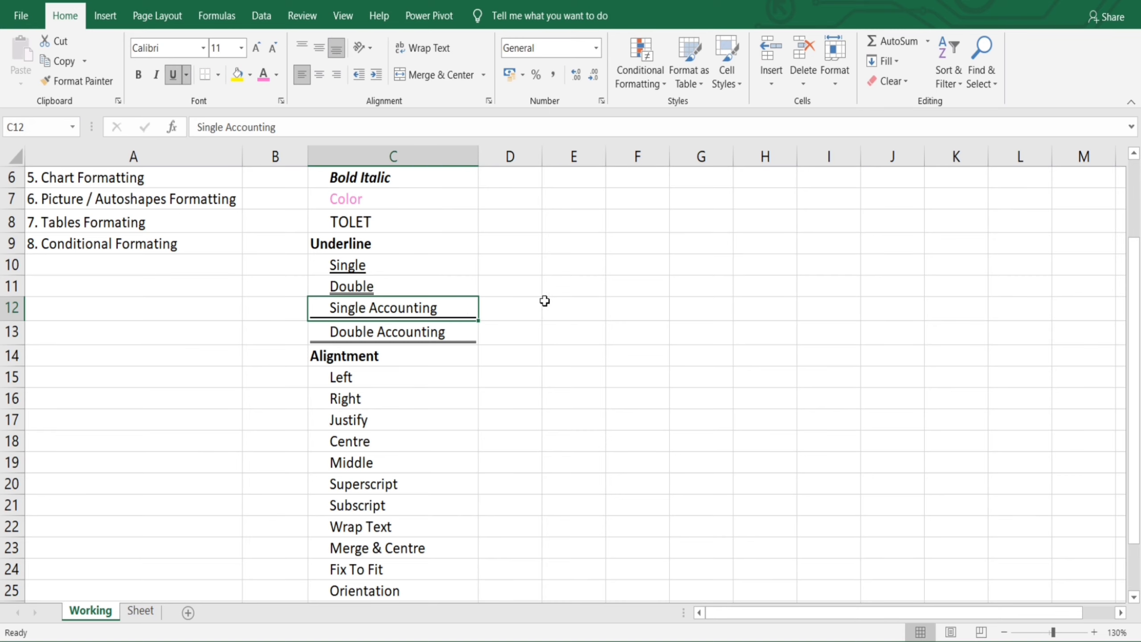
{"action": "left_click", "coordinate": [584, 265]}
{"action": "left_click", "coordinate": [645, 248]}
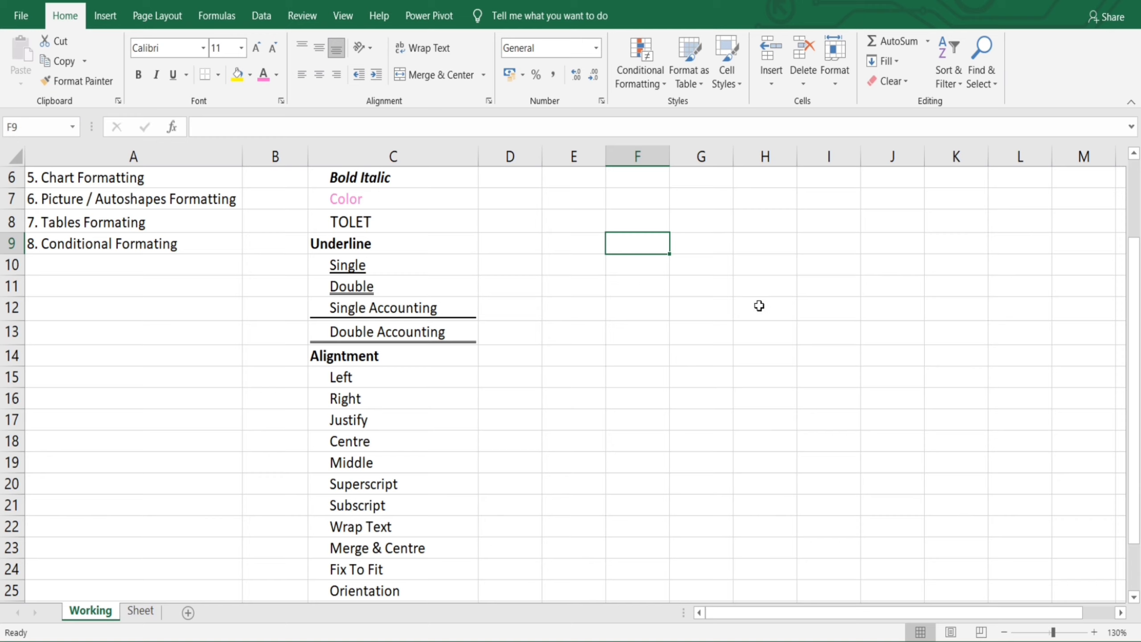
{"action": "type", "text": "5"}
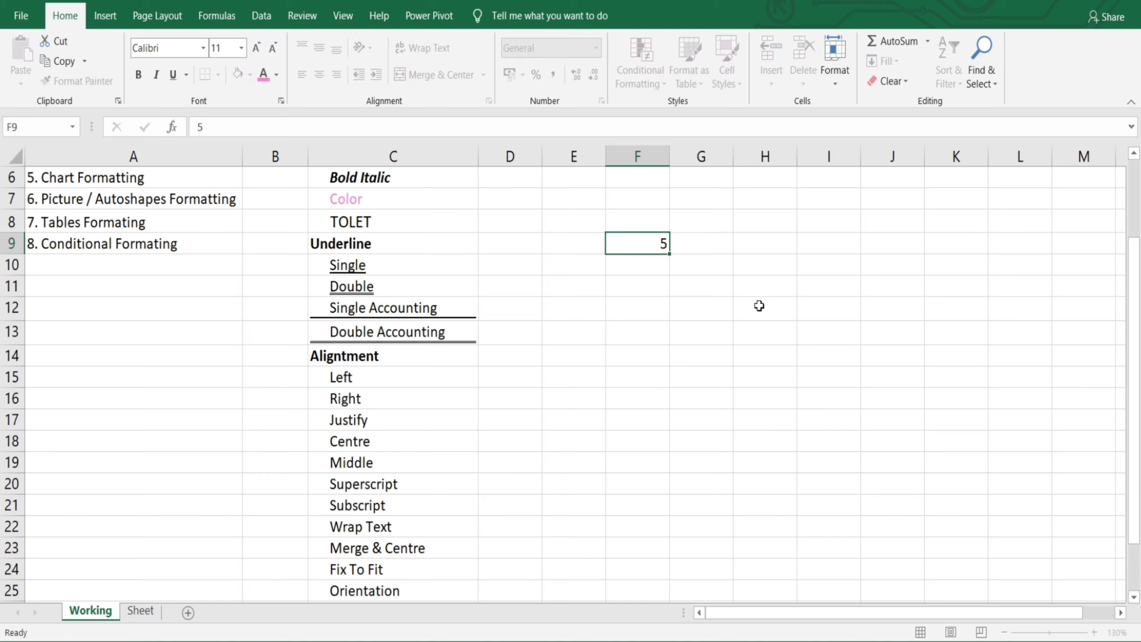
{"action": "key", "text": "Return"}
{"action": "type", "text": "6"}
{"action": "key", "text": "Return"}
{"action": "type", "text": "8"}
{"action": "key", "text": "Return"}
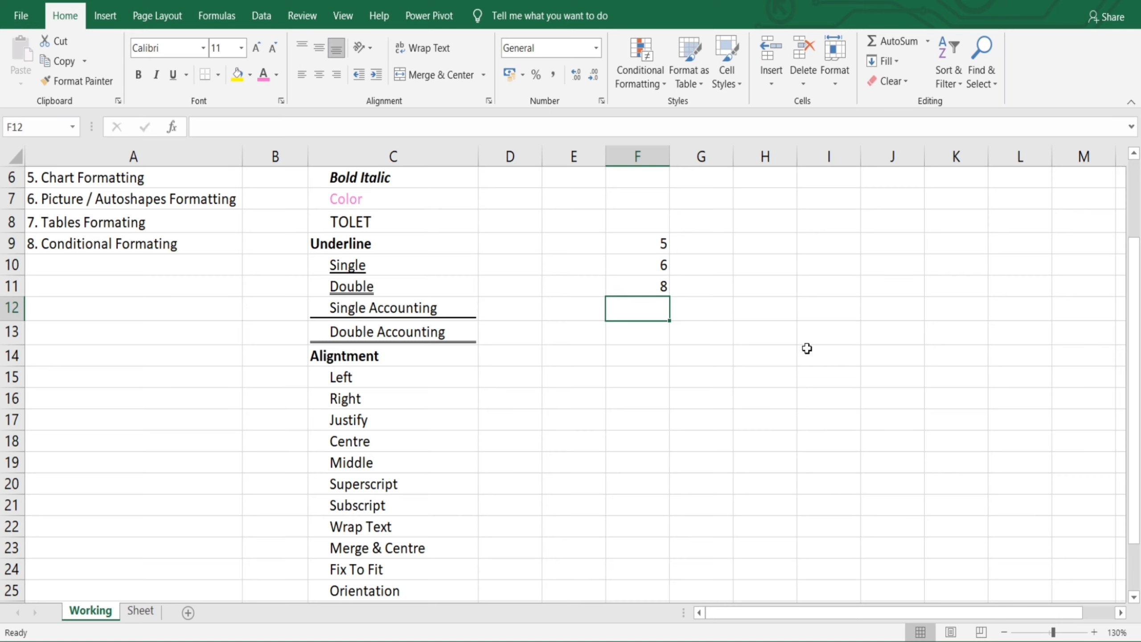
Total F9:F11 in F12 with AutoSum, giving 19
{"action": "key", "text": "alt+equal"}
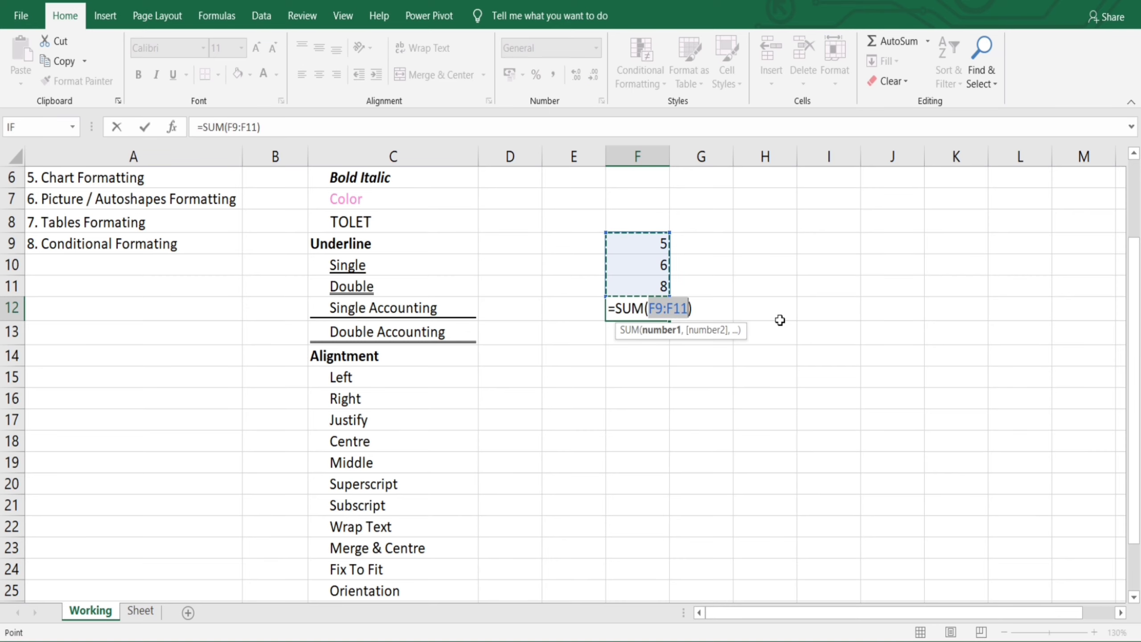
{"action": "key", "text": "Return"}
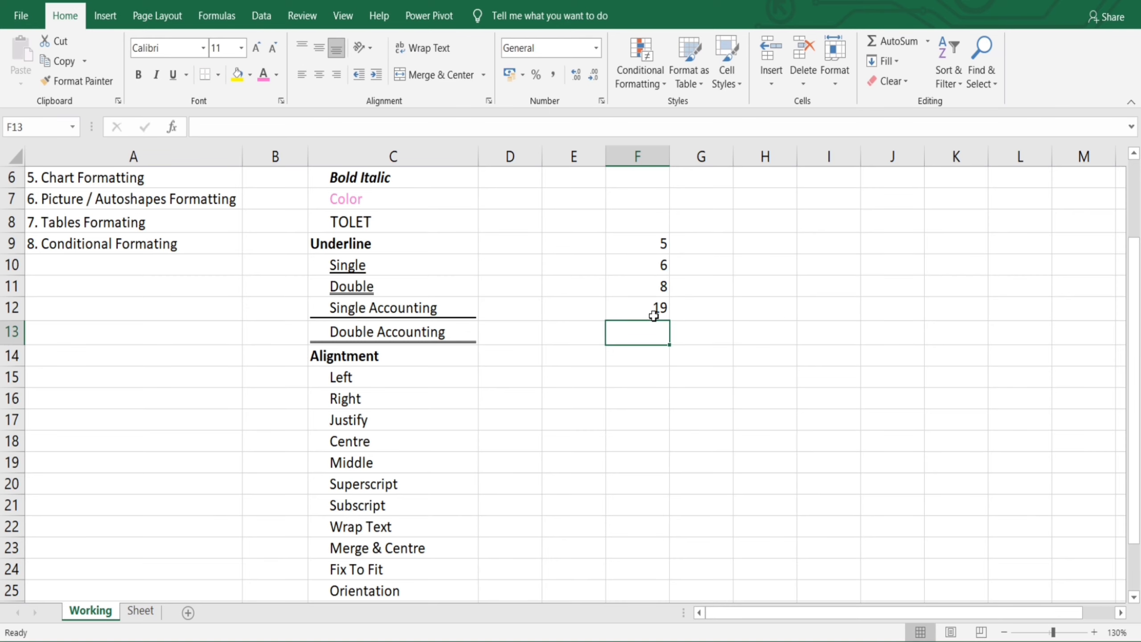
{"action": "left_click", "coordinate": [656, 302]}
{"action": "left_click", "coordinate": [656, 291]}
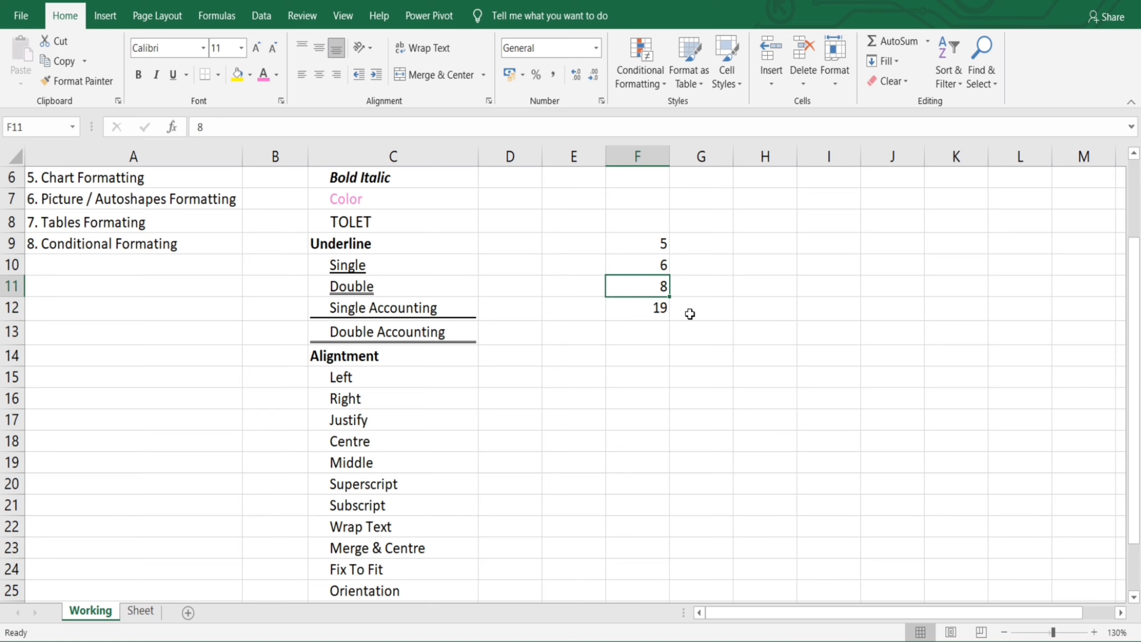
Give the 8 in F11 a Double Accounting underline, matching the C13 example
{"action": "right_click", "coordinate": [653, 279]}
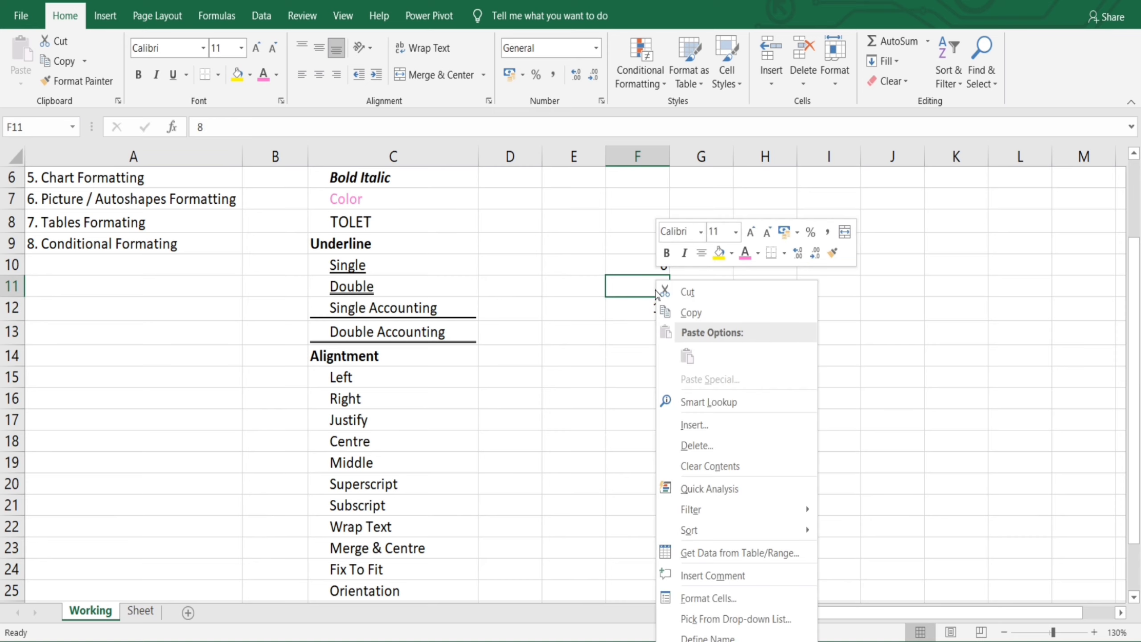
{"action": "left_click", "coordinate": [737, 597]}
{"action": "left_click", "coordinate": [583, 428]}
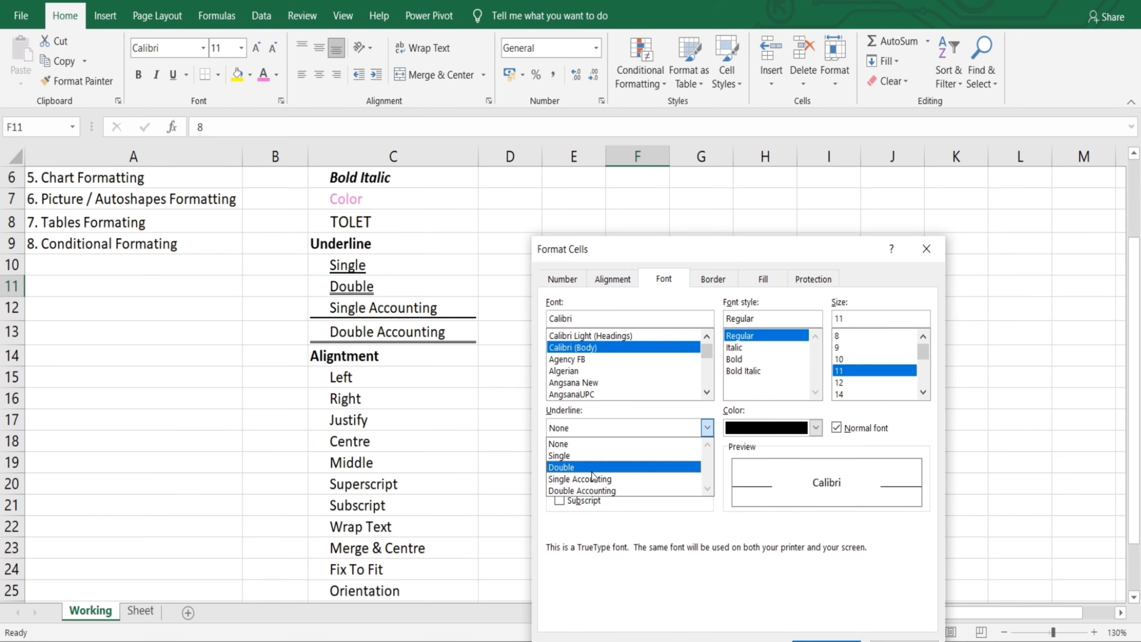
{"action": "left_click", "coordinate": [601, 491]}
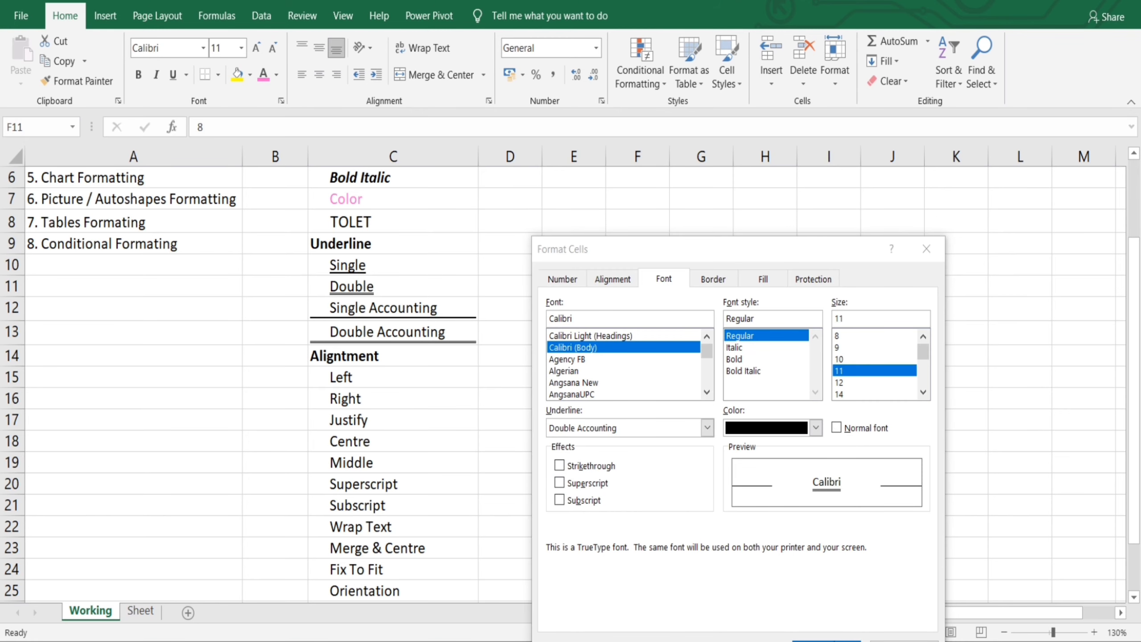
{"action": "left_click", "coordinate": [822, 640]}
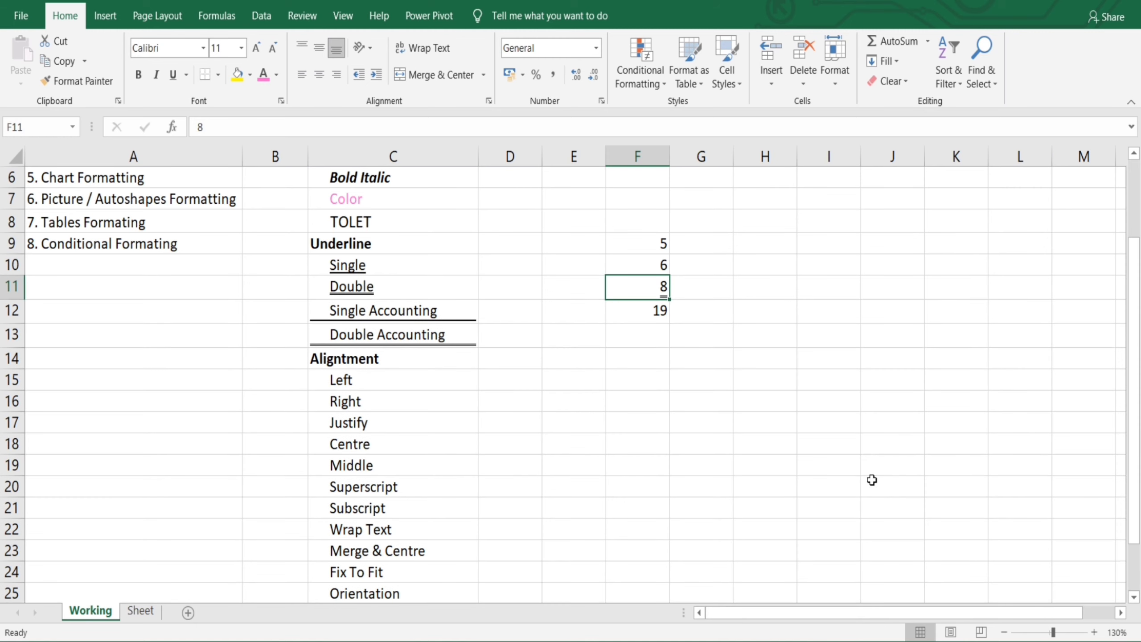
{"action": "left_click", "coordinate": [871, 478]}
{"action": "left_click", "coordinate": [656, 284]}
{"action": "left_click", "coordinate": [429, 333]}
{"action": "left_click", "coordinate": [654, 288]}
{"action": "left_click", "coordinate": [762, 310]}
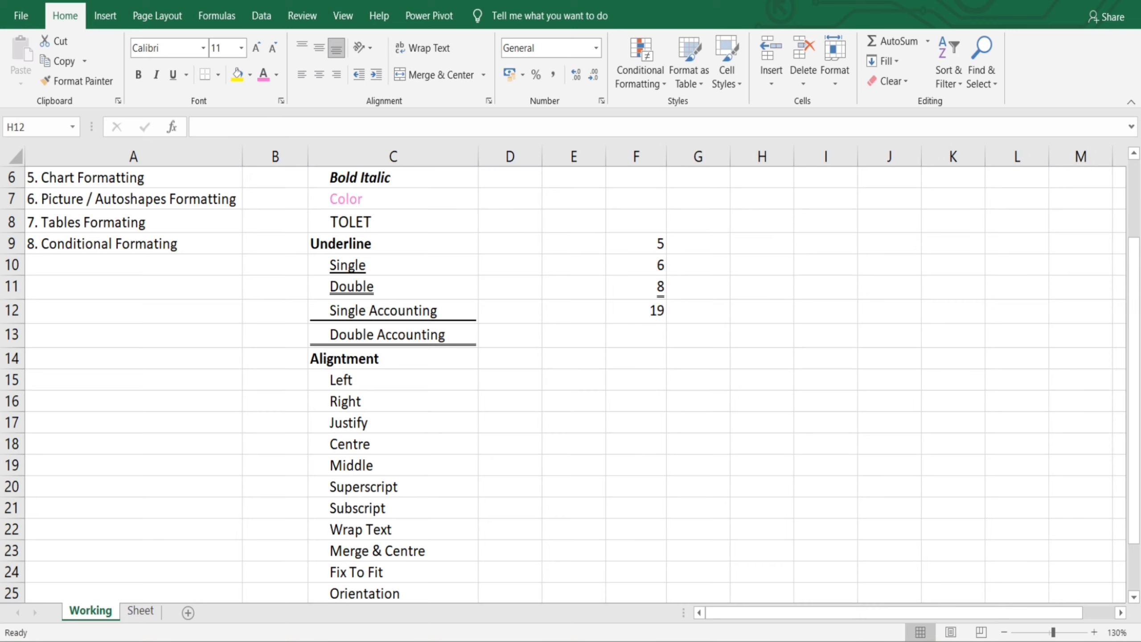
{"action": "left_click", "coordinate": [712, 339]}
Enter the heading Expenses in cell F8
{"action": "left_click", "coordinate": [658, 222]}
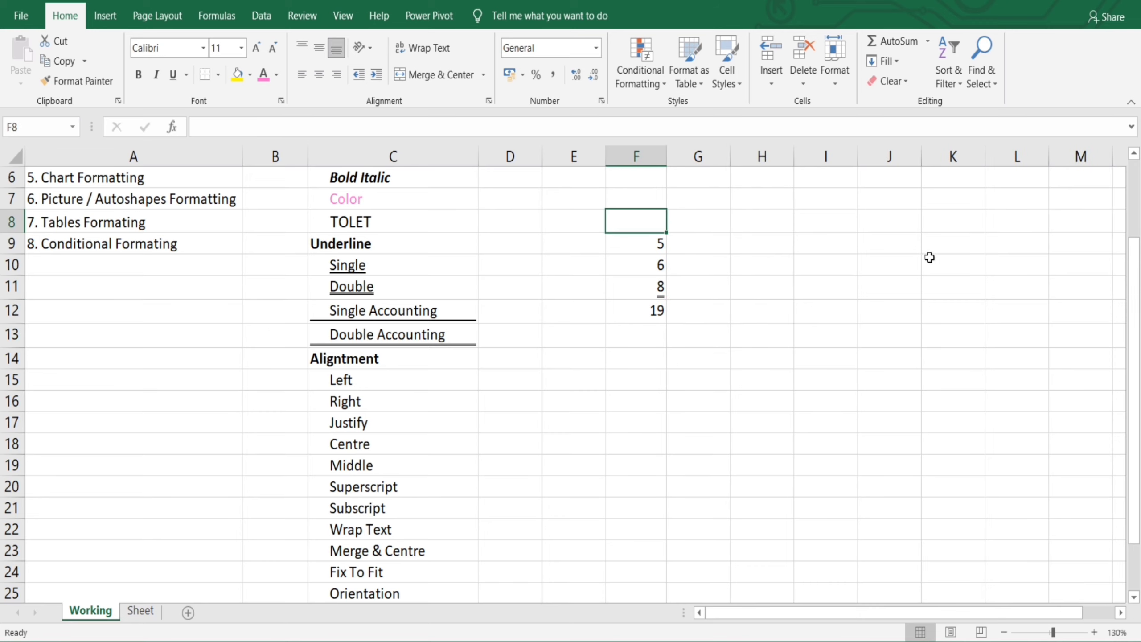
{"action": "type", "text": "E"}
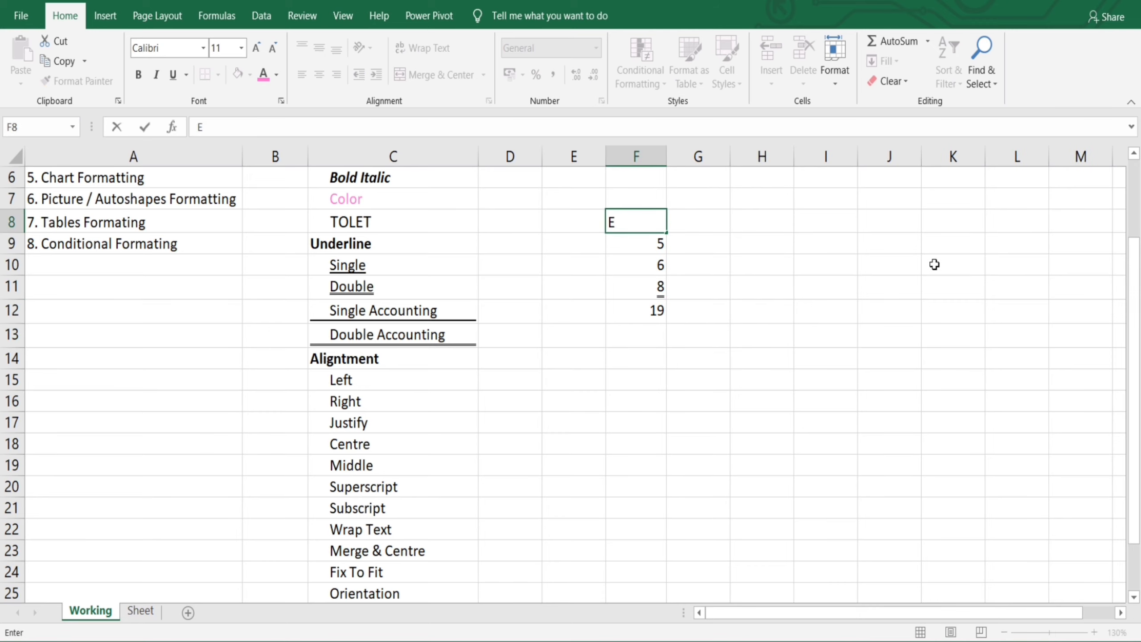
{"action": "type", "text": "xpenses"}
{"action": "key", "text": "Return"}
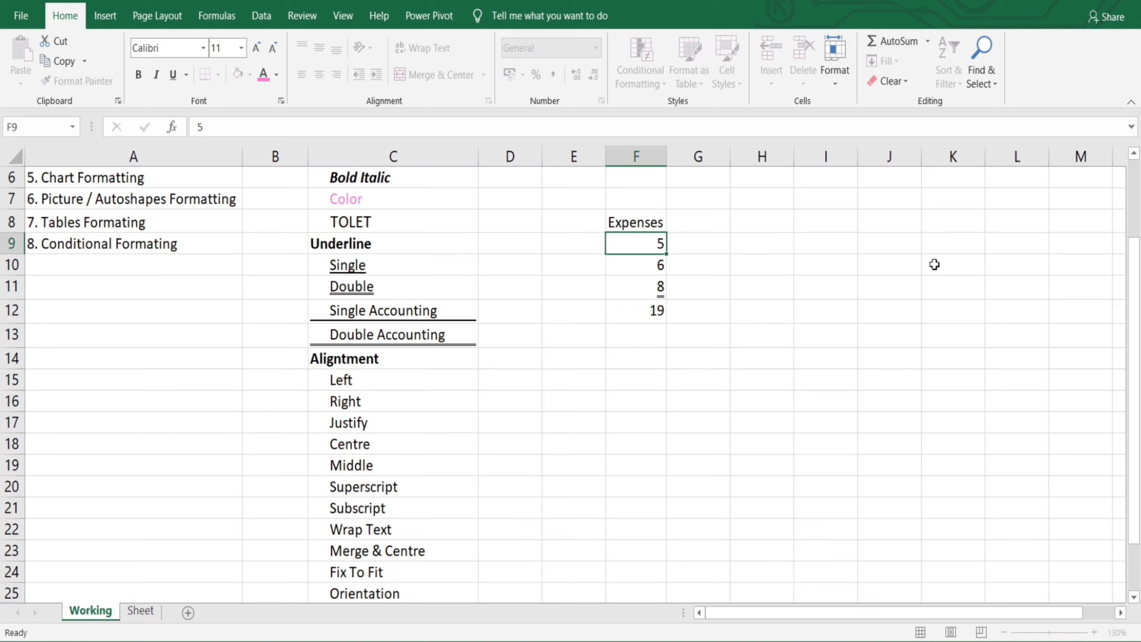
{"action": "left_click", "coordinate": [818, 279]}
Give Expenses a Double Accounting underline and widen column F
{"action": "left_click", "coordinate": [657, 221]}
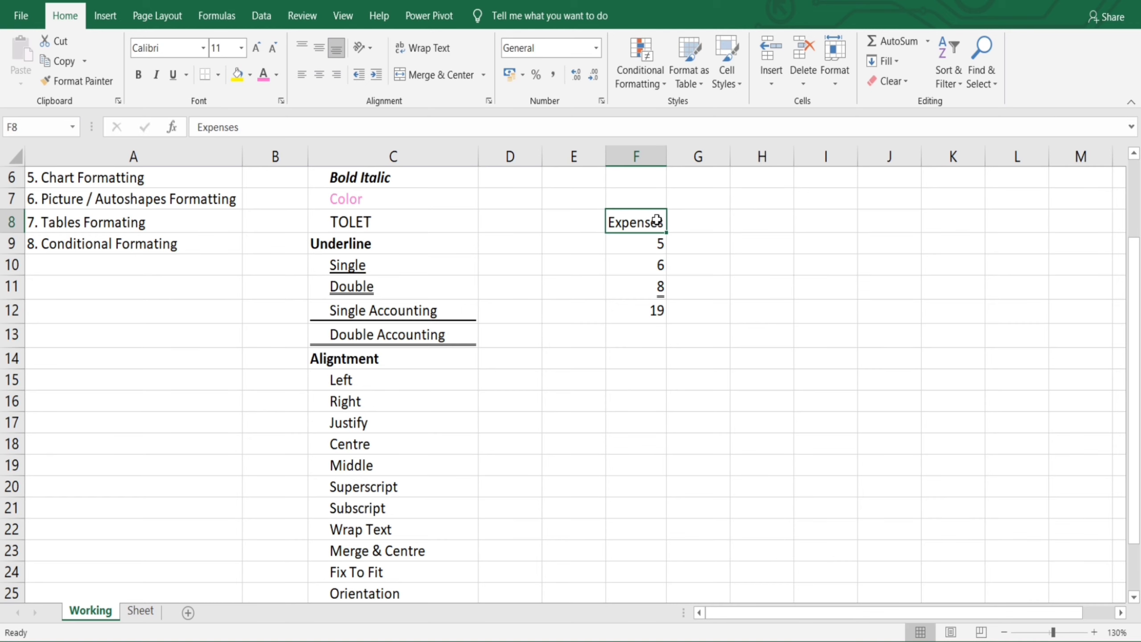
{"action": "right_click", "coordinate": [651, 221]}
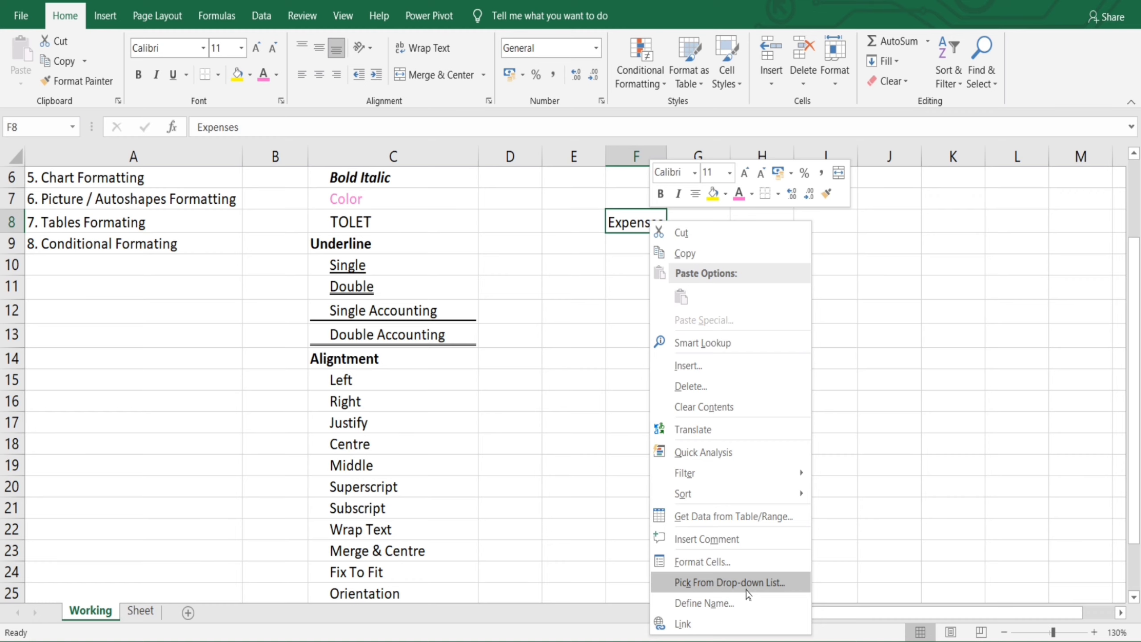
{"action": "left_click", "coordinate": [734, 564]}
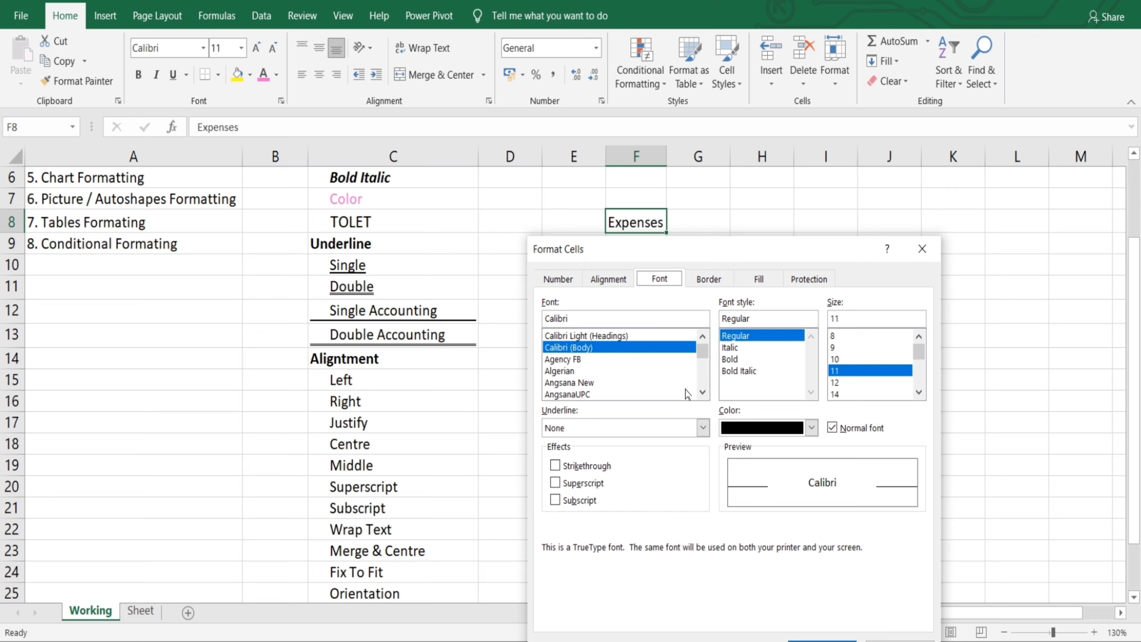
{"action": "left_click", "coordinate": [702, 428]}
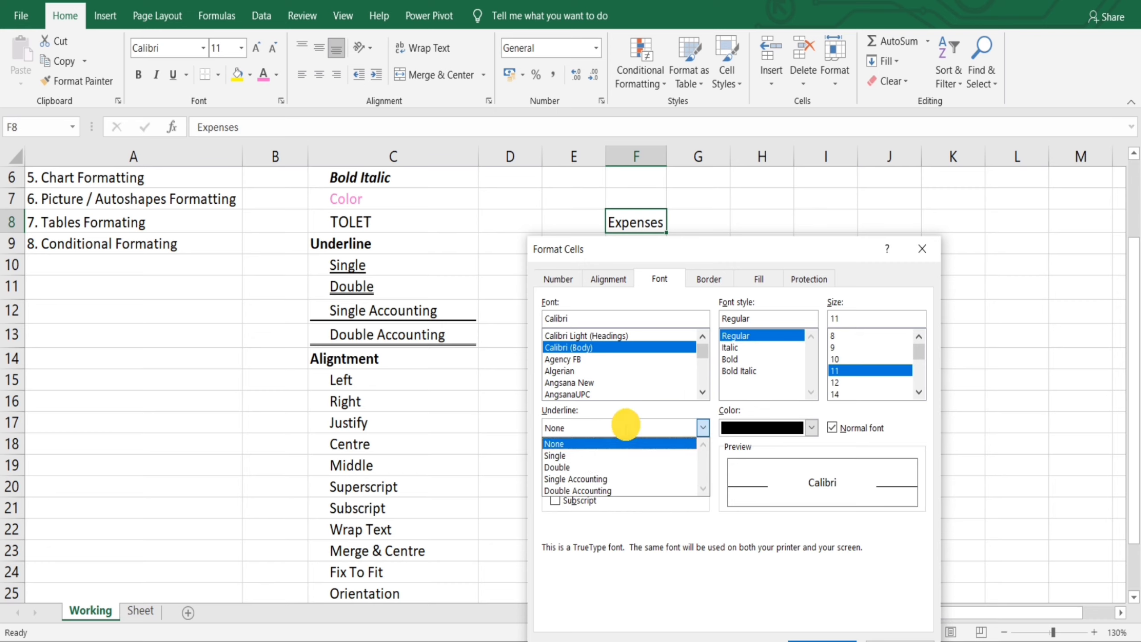
{"action": "left_click", "coordinate": [591, 491]}
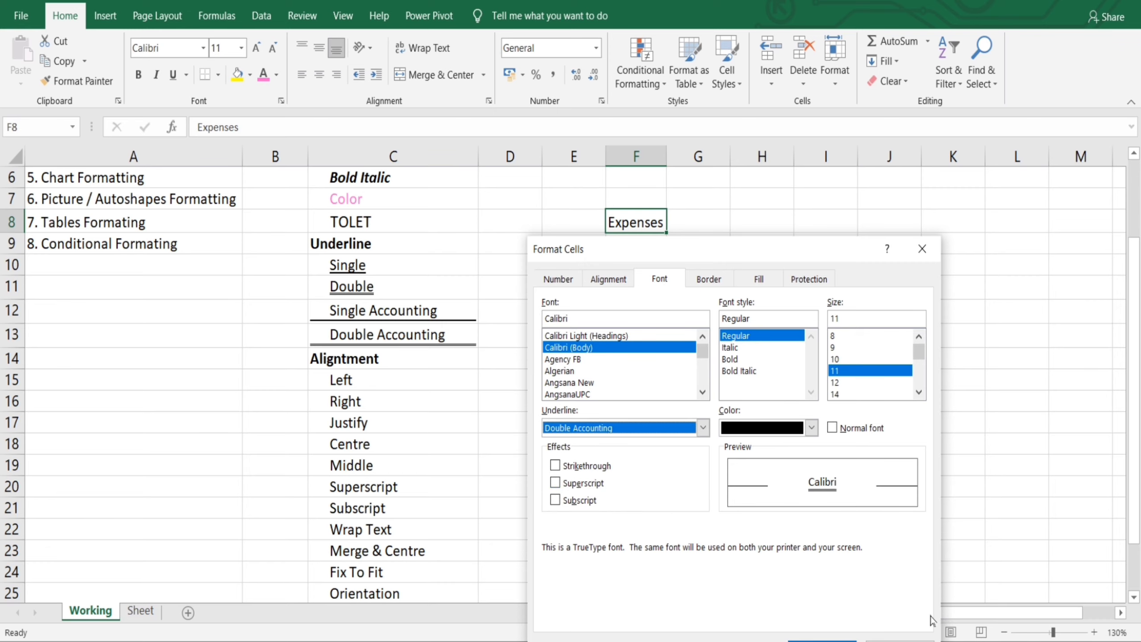
{"action": "left_click", "coordinate": [822, 638]}
{"action": "left_click", "coordinate": [762, 423]}
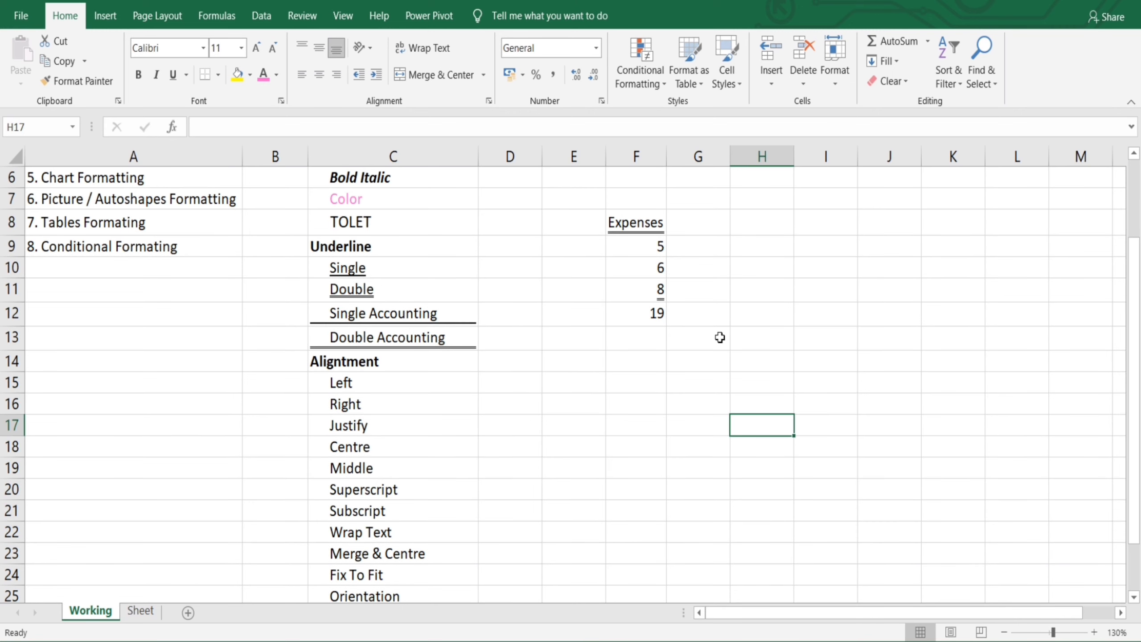
{"action": "left_click_drag", "start_coordinate": [667, 156], "coordinate": [751, 156]}
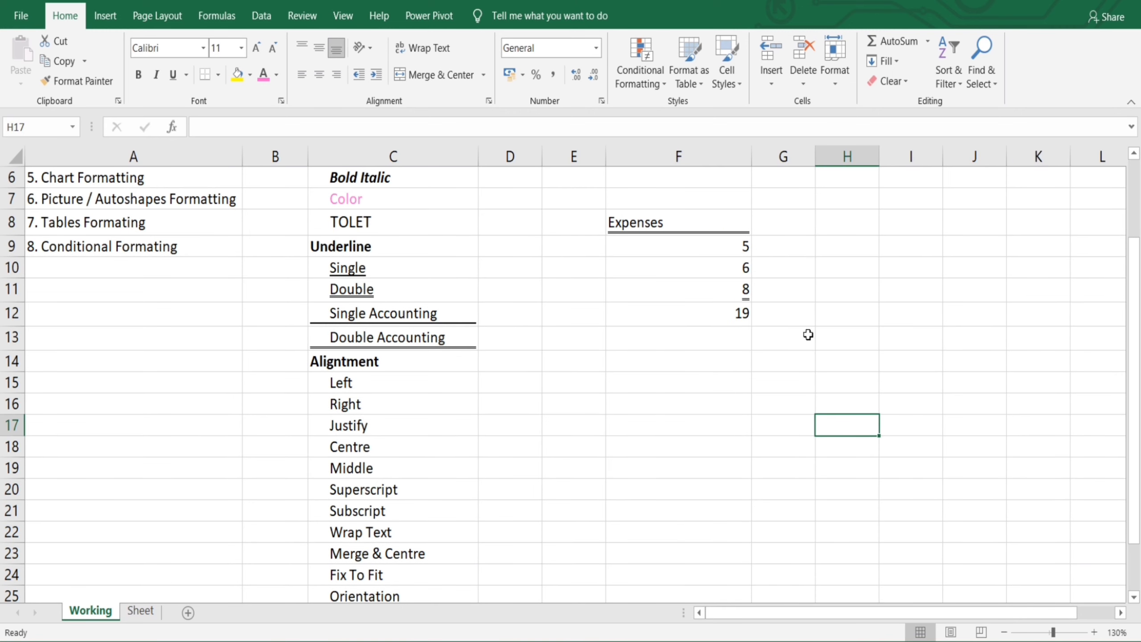
{"action": "left_click", "coordinate": [742, 218]}
{"action": "left_click", "coordinate": [710, 287]}
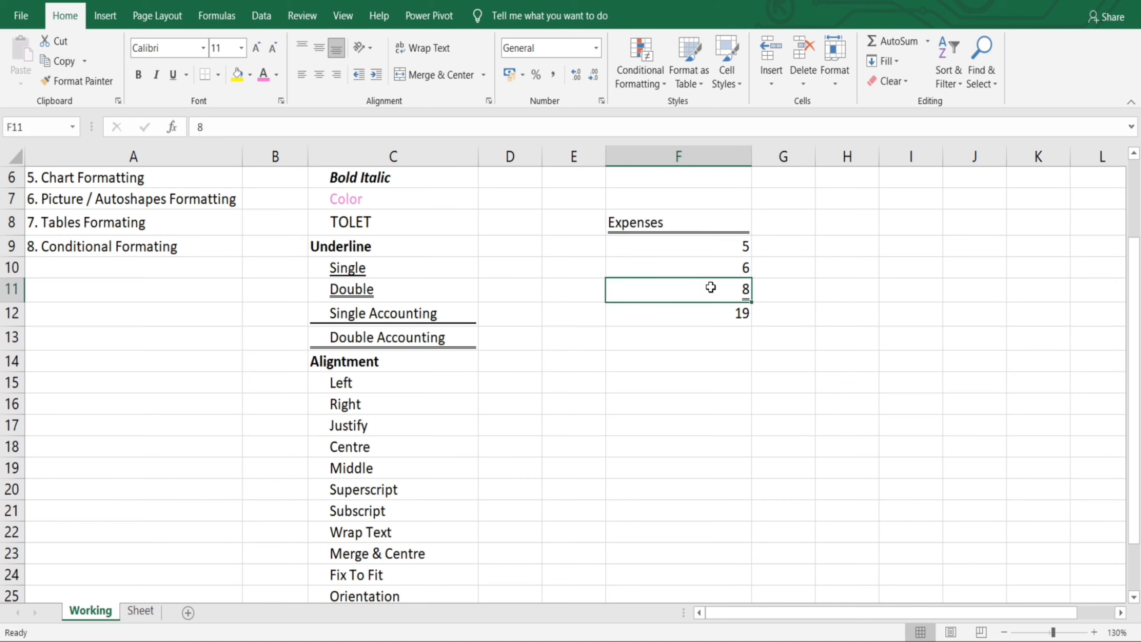
{"action": "left_click", "coordinate": [809, 336]}
{"action": "double_click", "coordinate": [721, 294]}
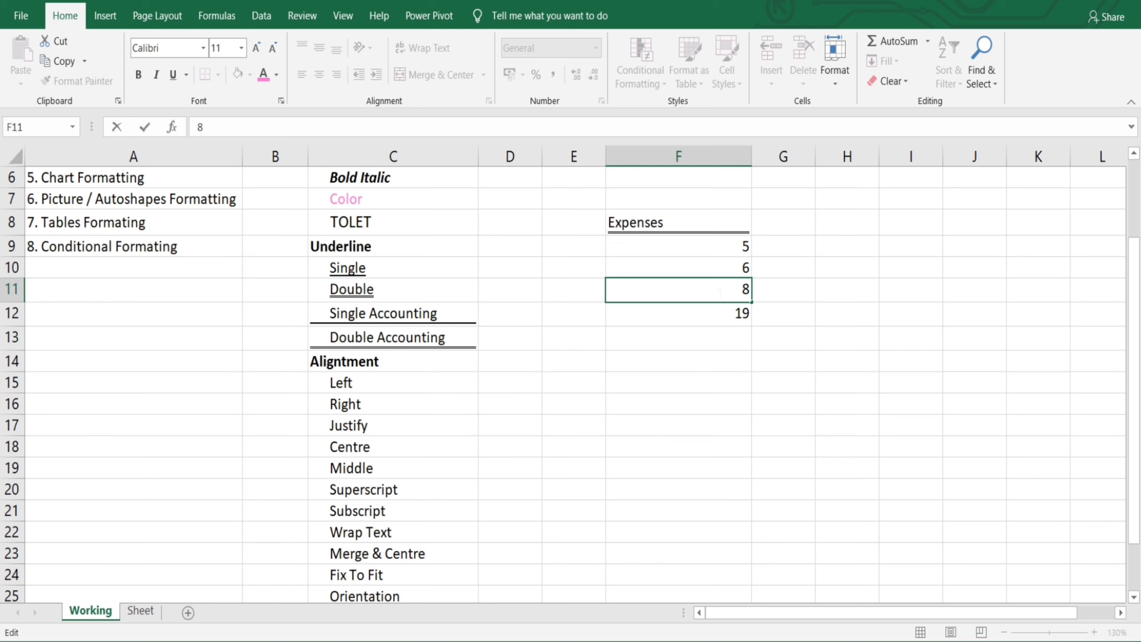
{"action": "key", "text": "Return"}
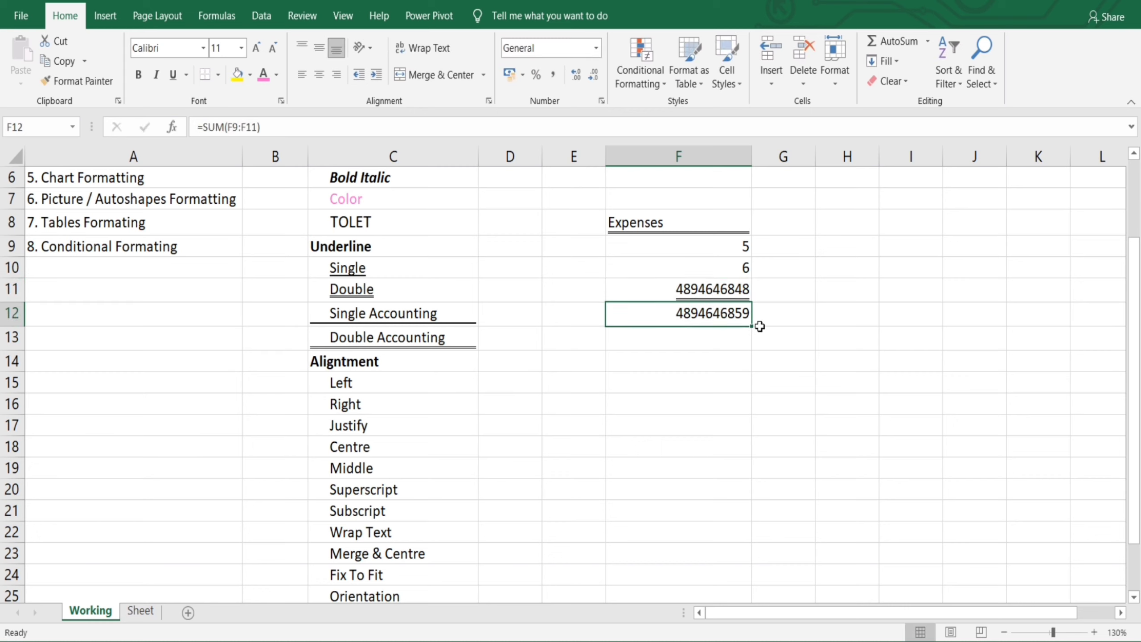
{"action": "left_click", "coordinate": [836, 343]}
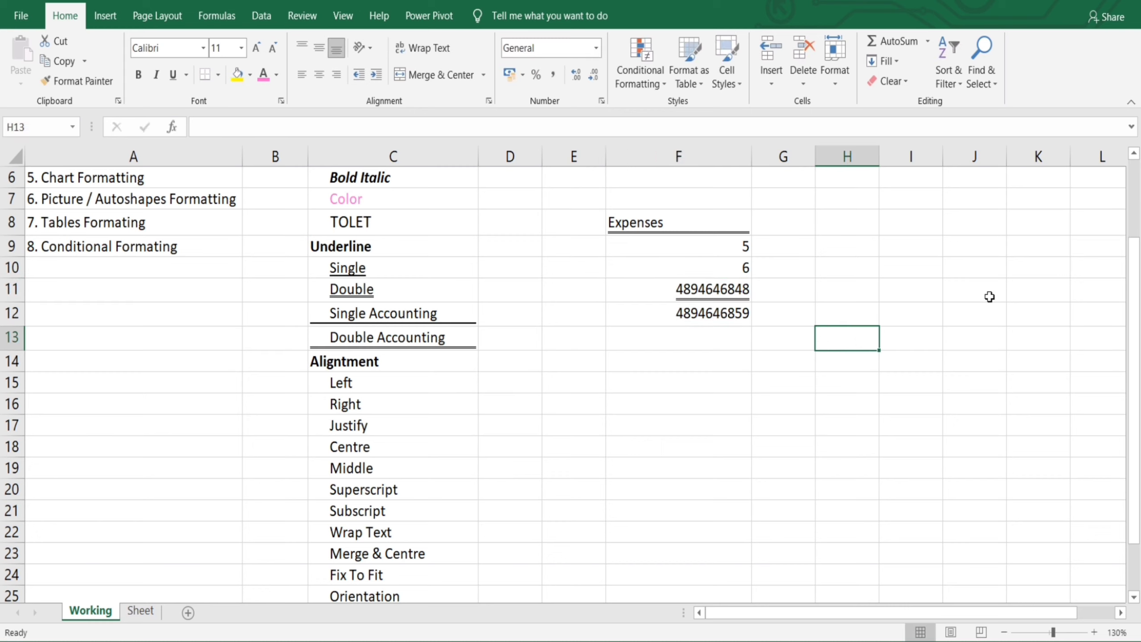
Select the Single Accounting, Double Accounting and Single example cells in C12, C13 and C10
{"action": "left_click", "coordinate": [405, 316]}
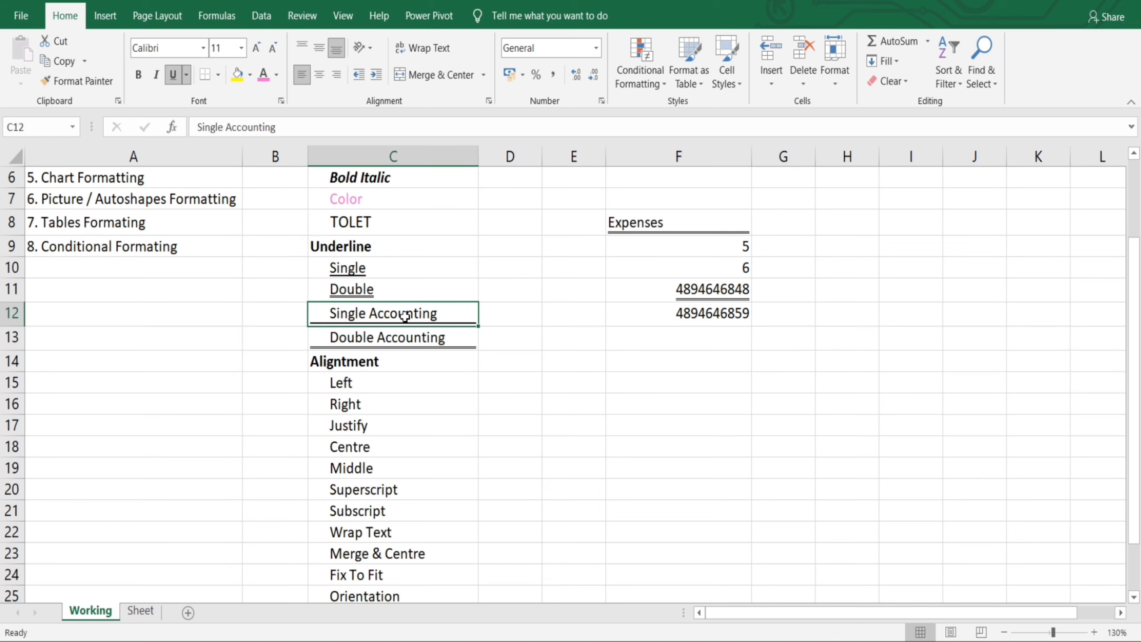
{"action": "left_click", "coordinate": [406, 334]}
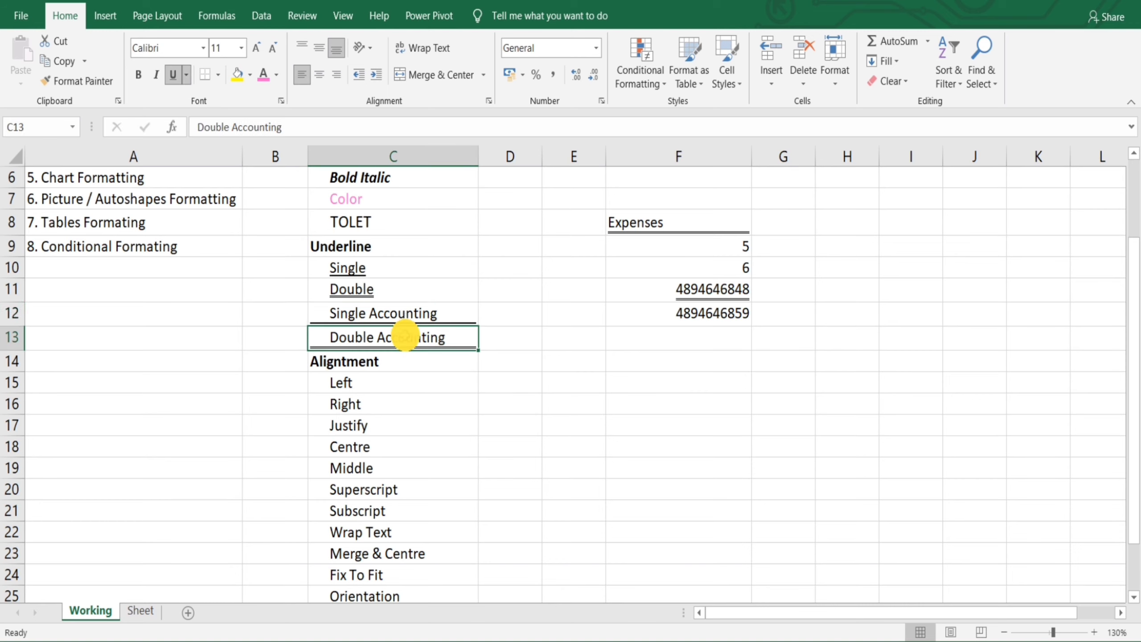
{"action": "left_click", "coordinate": [382, 267]}
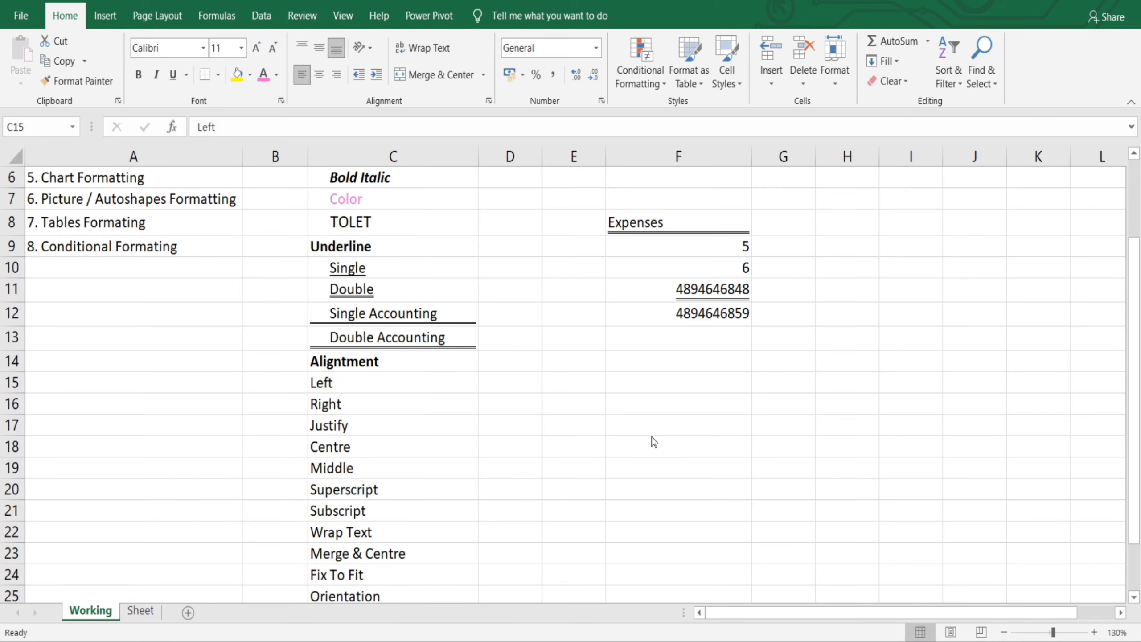
Give the Alignment heading in C14 a yellow fill
{"action": "left_click", "coordinate": [653, 441]}
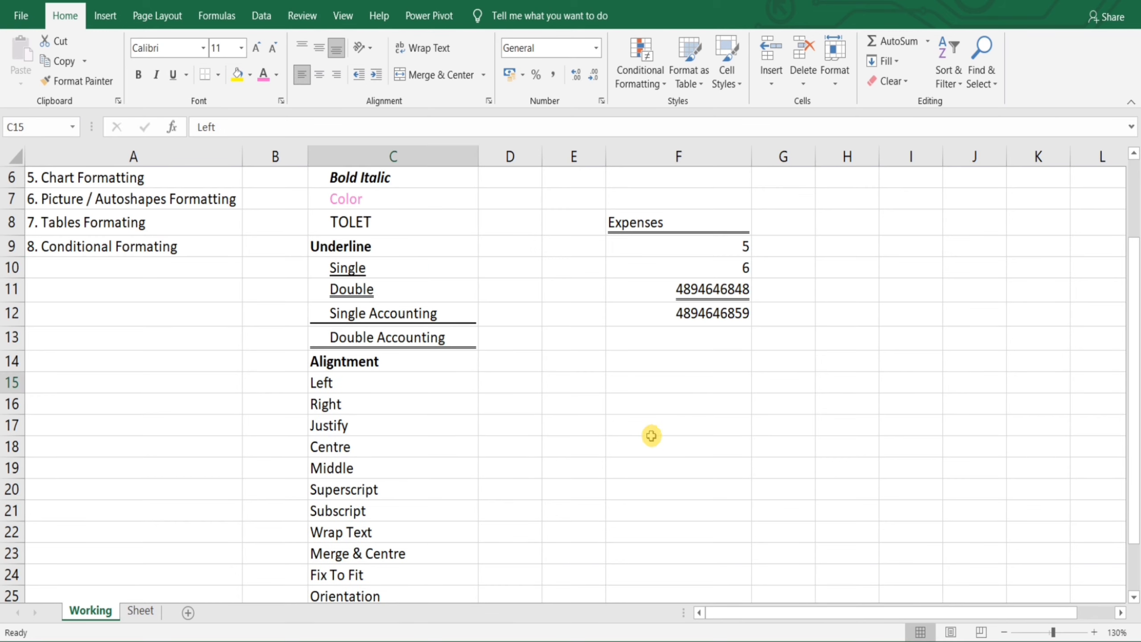
{"action": "left_click", "coordinate": [411, 365]}
{"action": "key", "text": "alt+h"}
{"action": "key", "text": "h"}
{"action": "key", "text": "Return"}
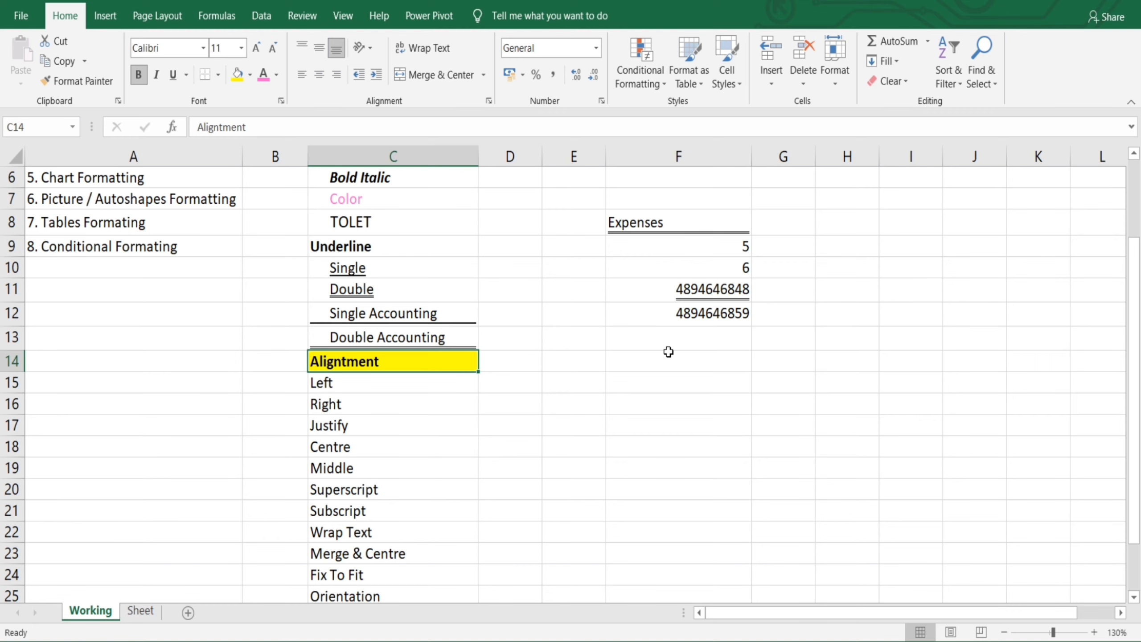
{"action": "left_click", "coordinate": [668, 355]}
Type test text 'scdsfsd' into E15, then delete it again
{"action": "left_click", "coordinate": [423, 380]}
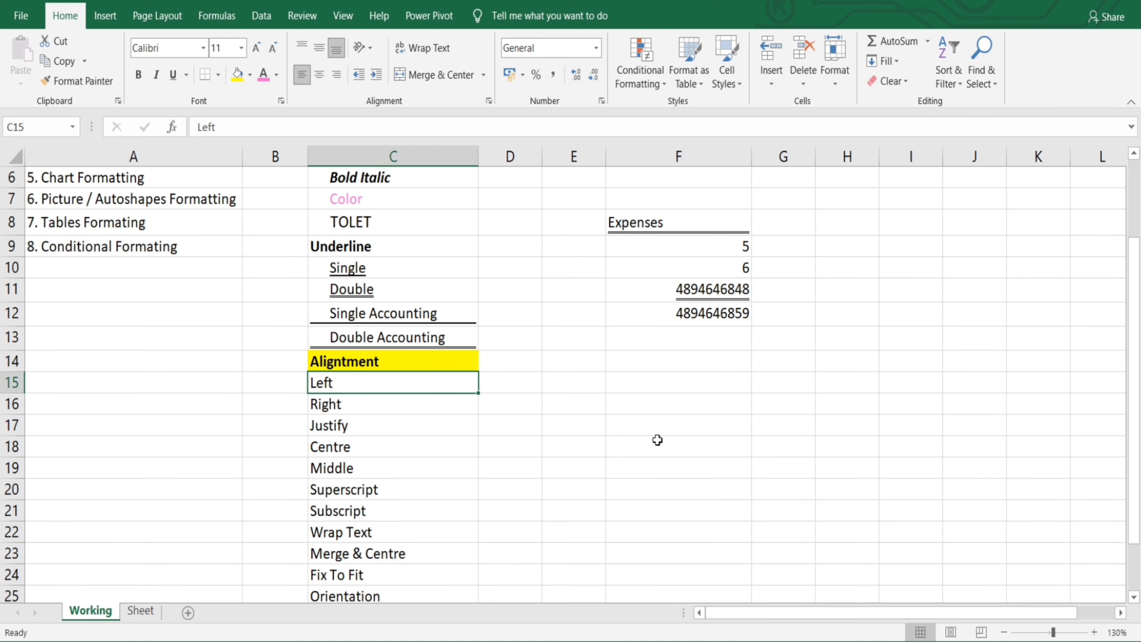
{"action": "scroll", "coordinate": [657, 440], "scroll_direction": "down", "scroll_amount": 1}
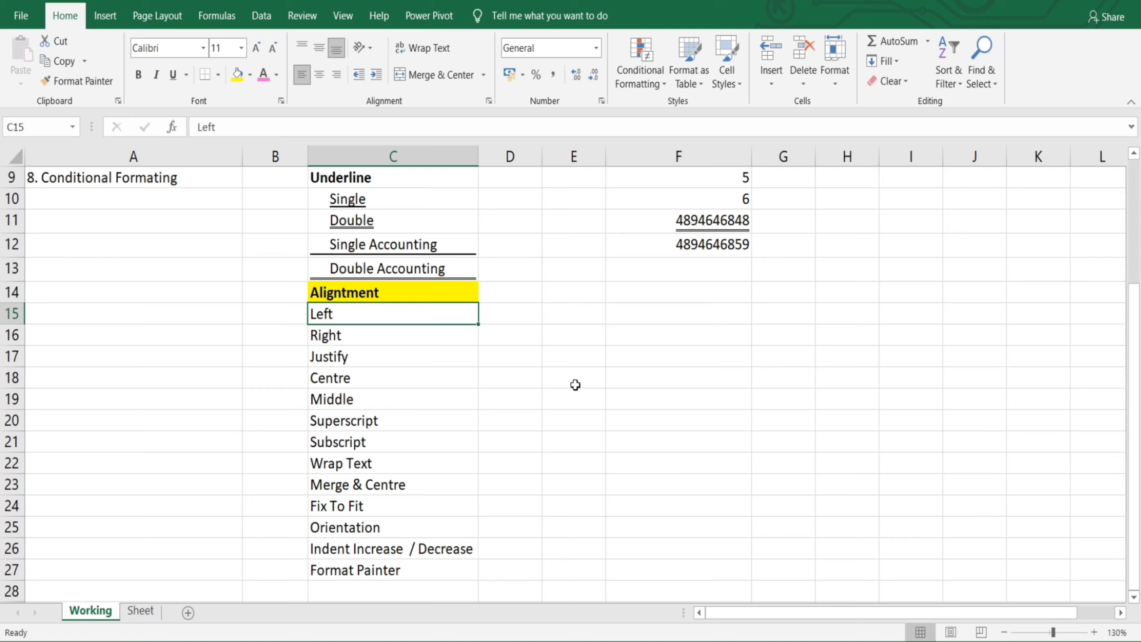
{"action": "left_click", "coordinate": [586, 313]}
{"action": "type", "text": "sc"}
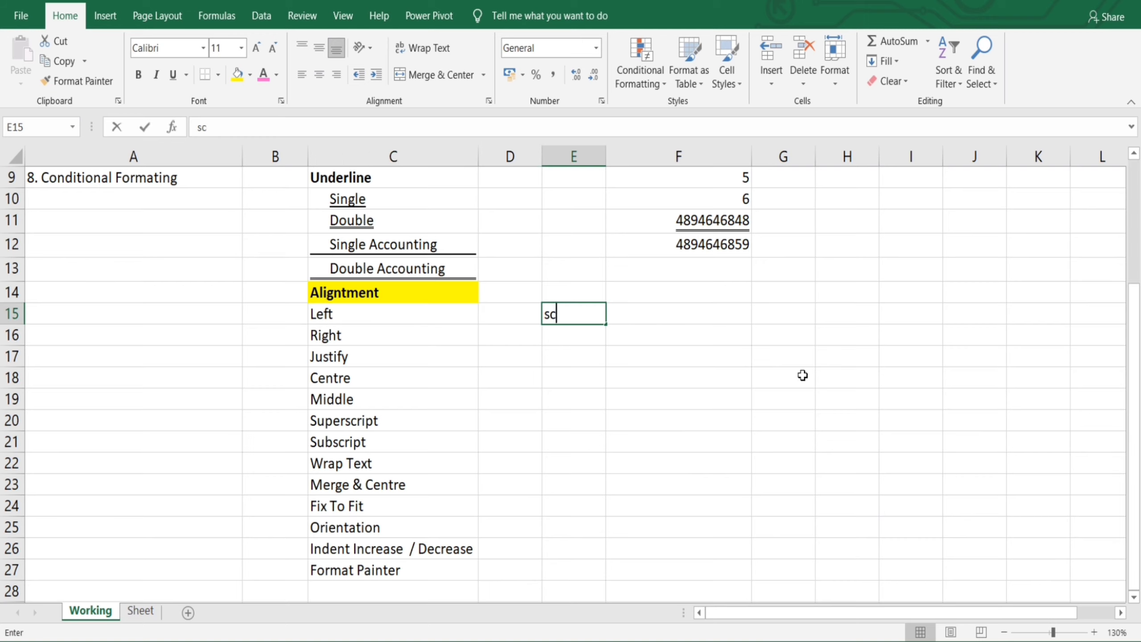
{"action": "type", "text": "dsfsd"}
{"action": "left_click", "coordinate": [799, 398]}
{"action": "left_click", "coordinate": [588, 314]}
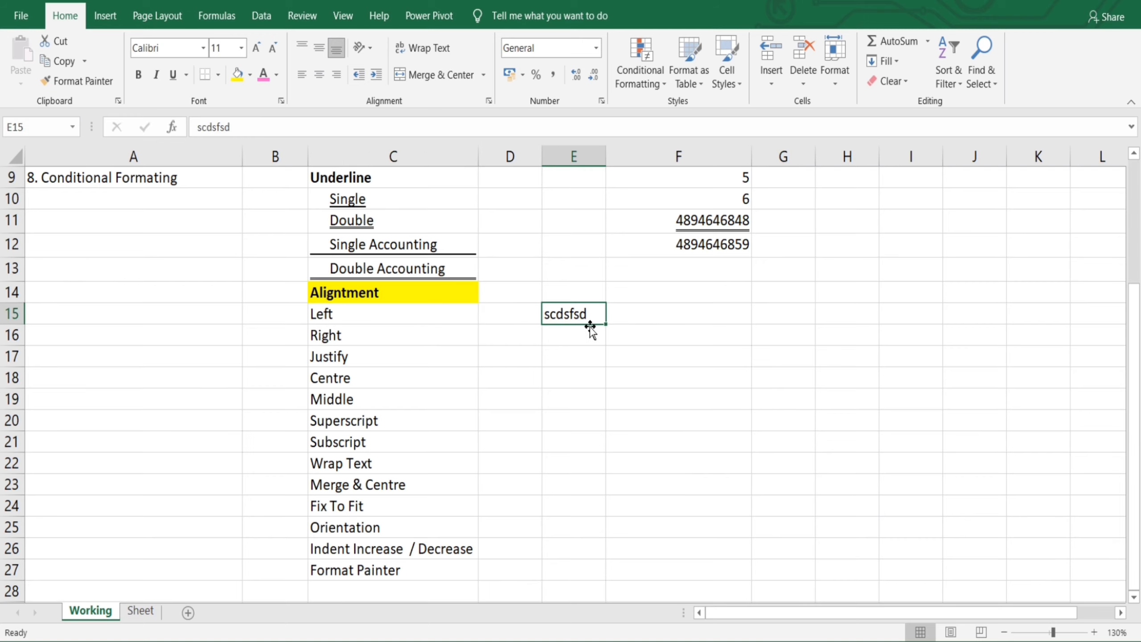
{"action": "key", "text": "Delete"}
Set the Right entry in C16 to right horizontal alignment via Format Cells
{"action": "left_click", "coordinate": [387, 333]}
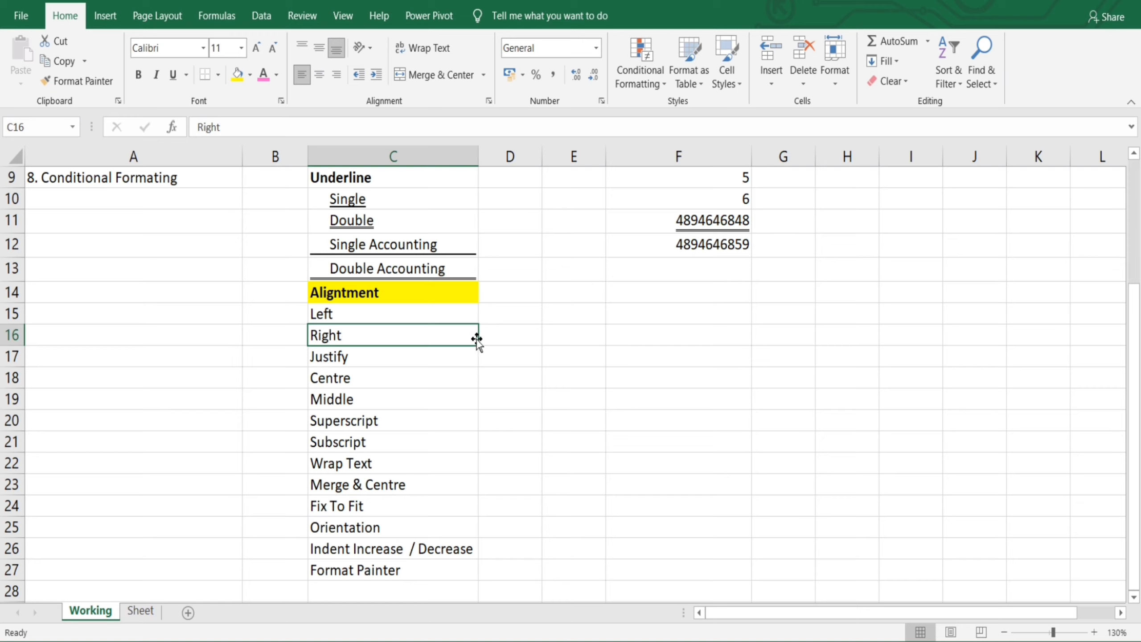
{"action": "right_click", "coordinate": [407, 335]}
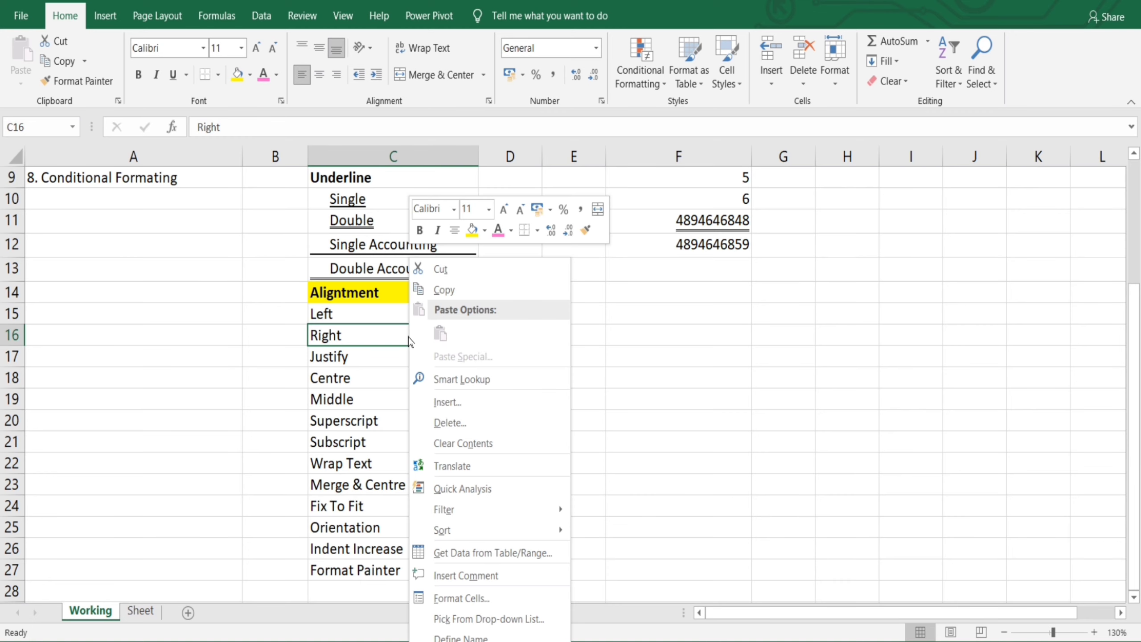
{"action": "left_click", "coordinate": [463, 598]}
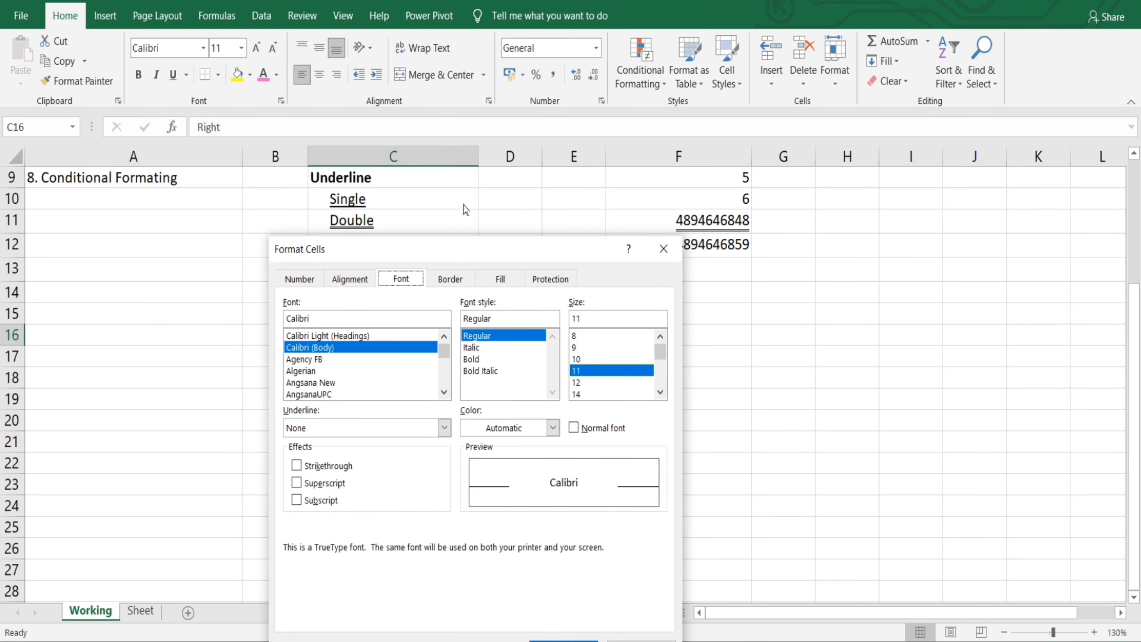
{"action": "left_click", "coordinate": [349, 279]}
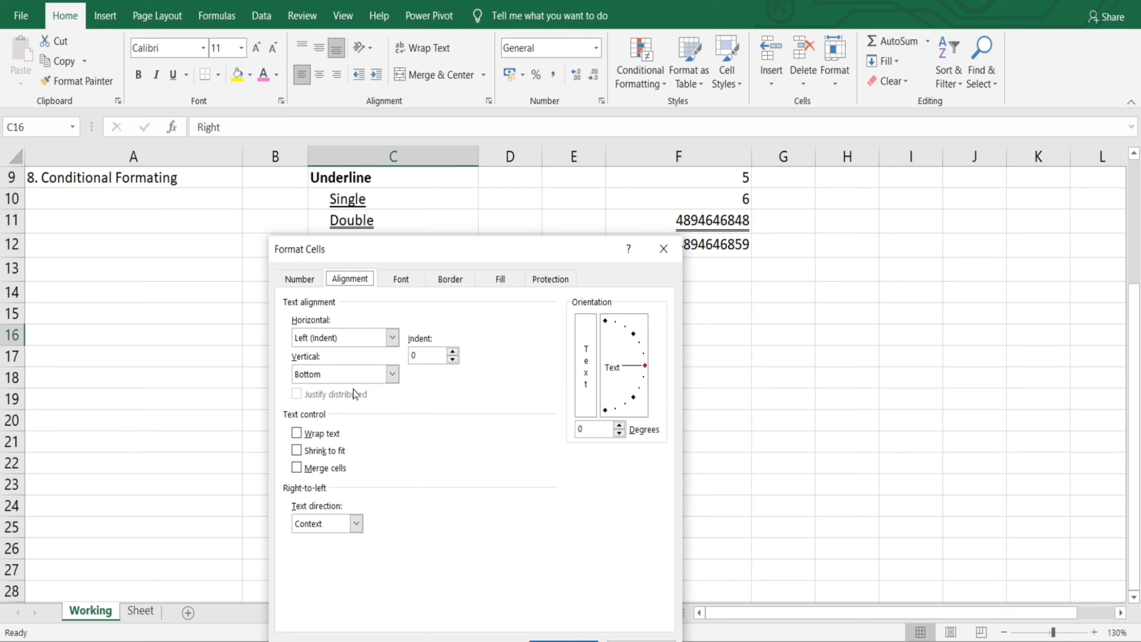
{"action": "left_click", "coordinate": [355, 372]}
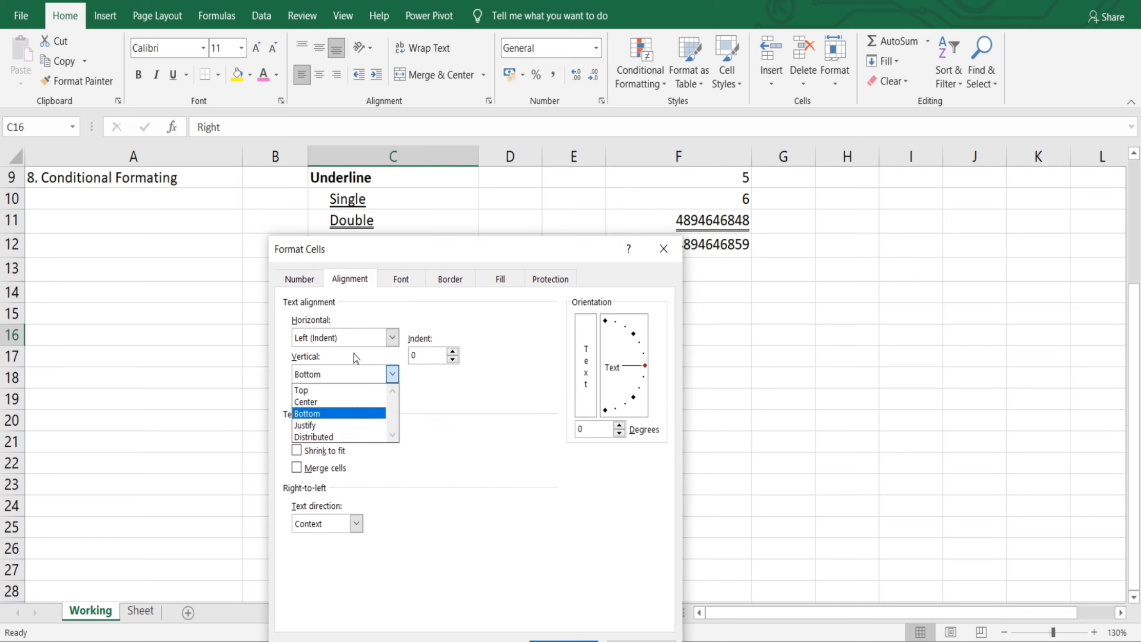
{"action": "left_click", "coordinate": [357, 337]}
{"action": "left_click", "coordinate": [357, 338]}
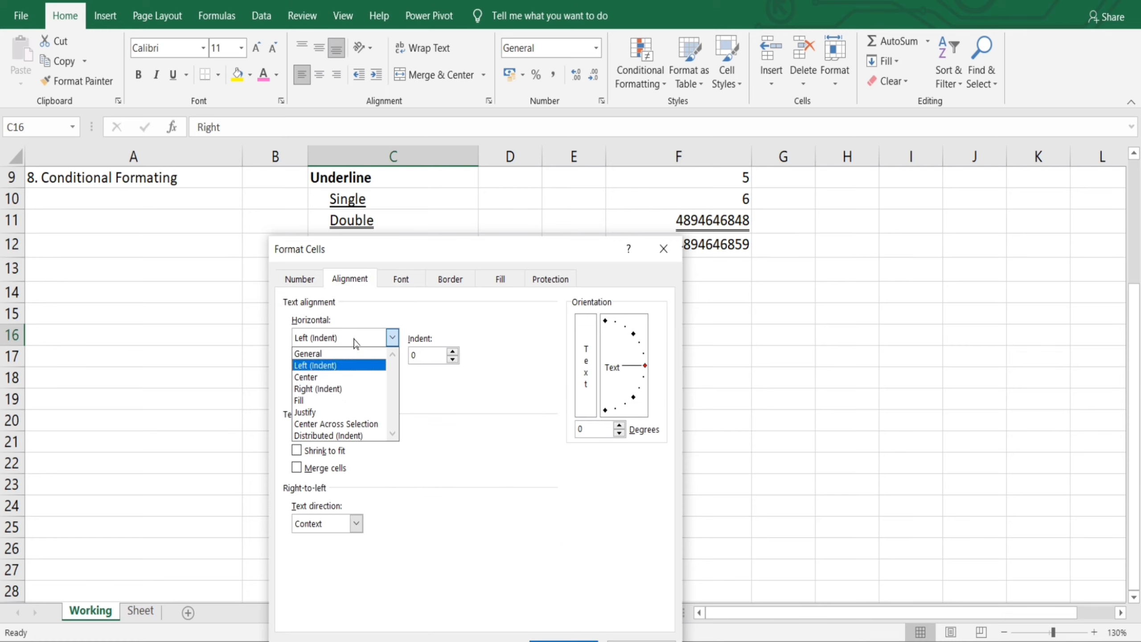
{"action": "left_click", "coordinate": [345, 393]}
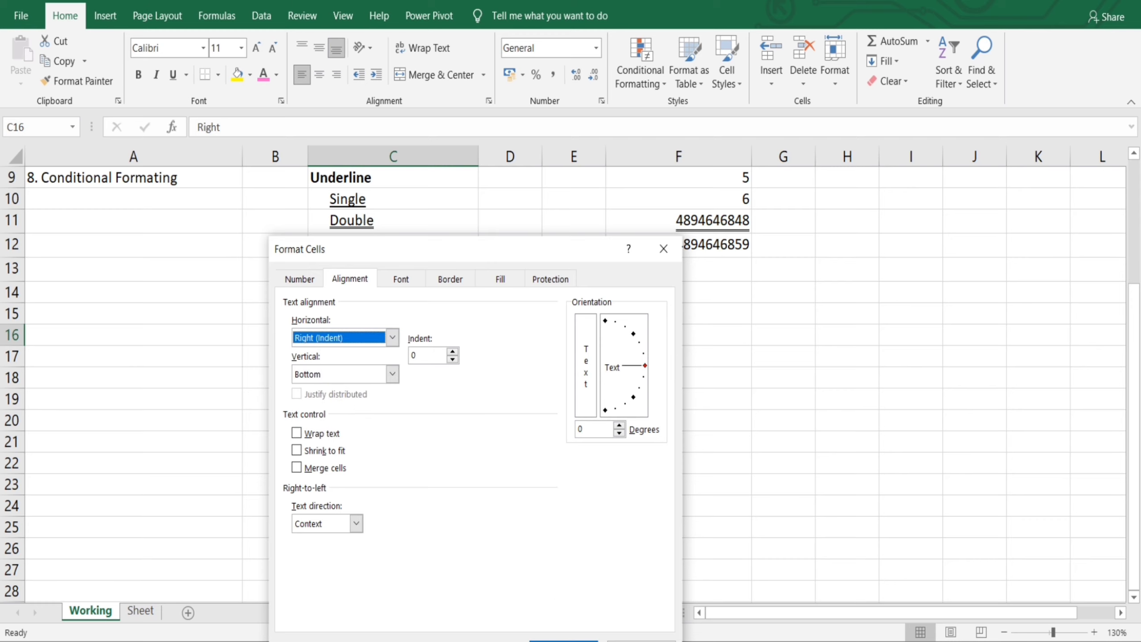
{"action": "left_click", "coordinate": [581, 633]}
{"action": "left_click", "coordinate": [584, 465]}
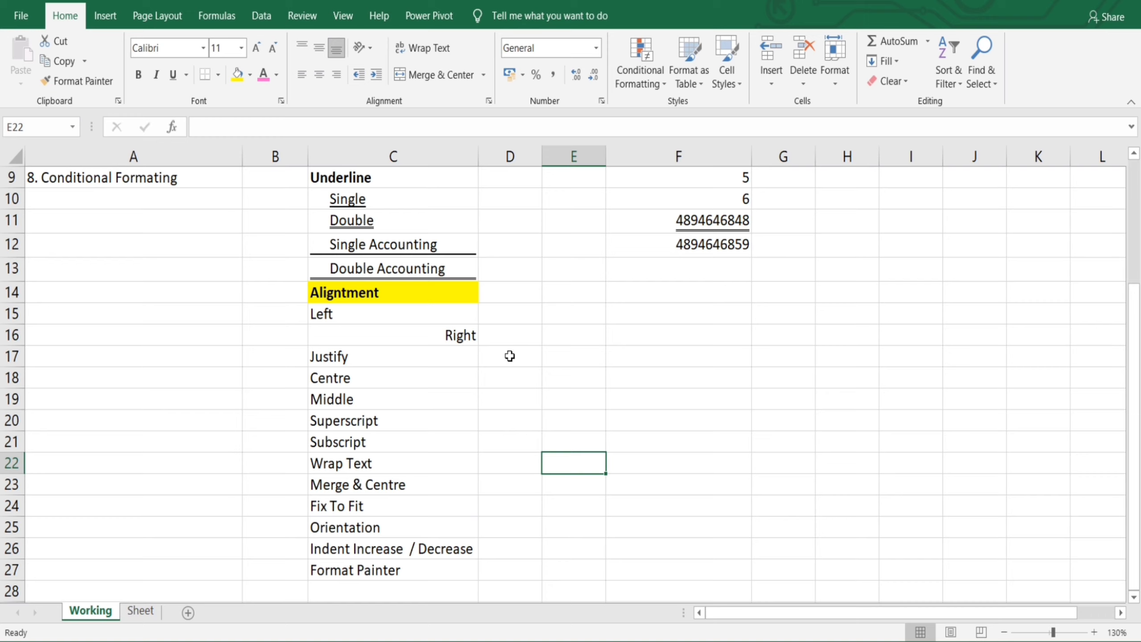
{"action": "key", "text": "ctrl+z"}
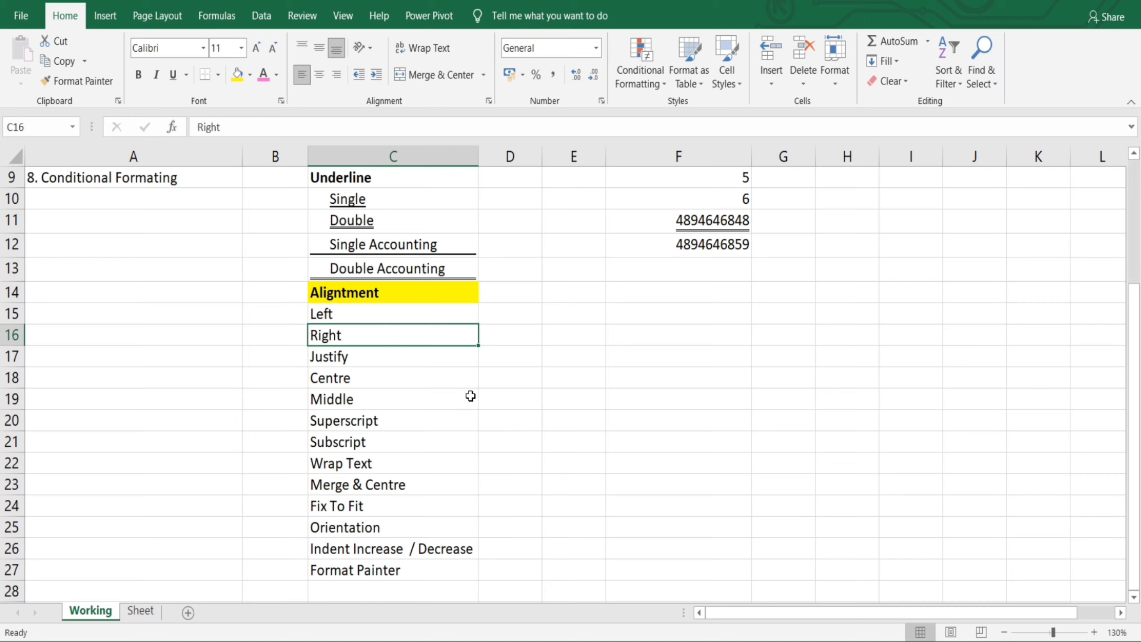
{"action": "key", "text": "ctrl+y"}
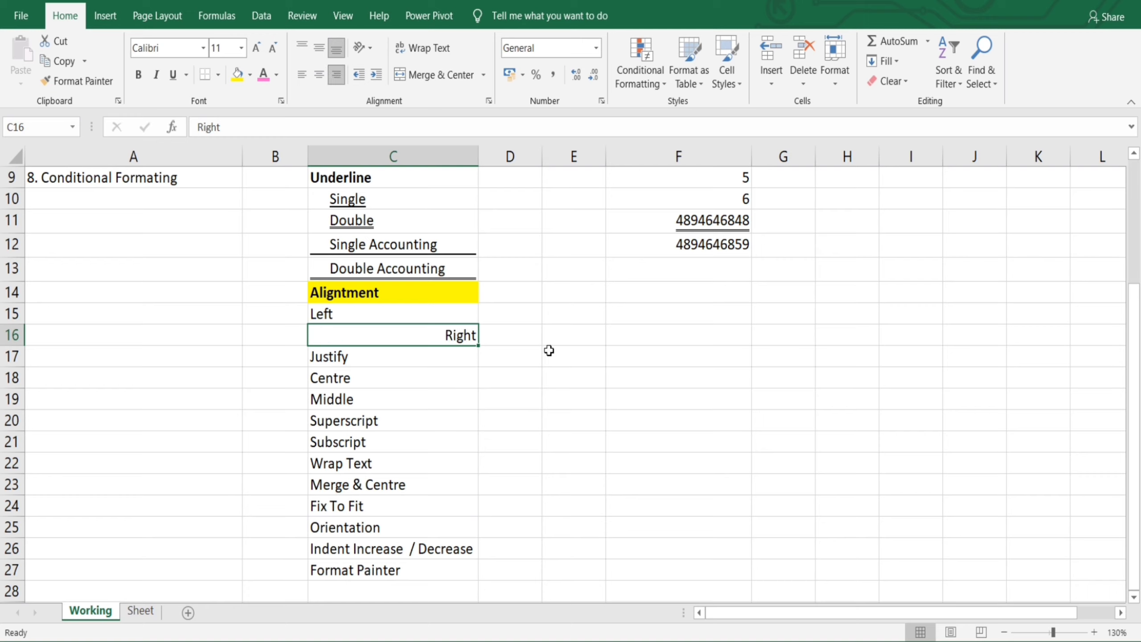
Apply Justify horizontal alignment to the Justify entry in C17 via Format Cells
{"action": "left_click", "coordinate": [482, 378]}
{"action": "left_click", "coordinate": [410, 362]}
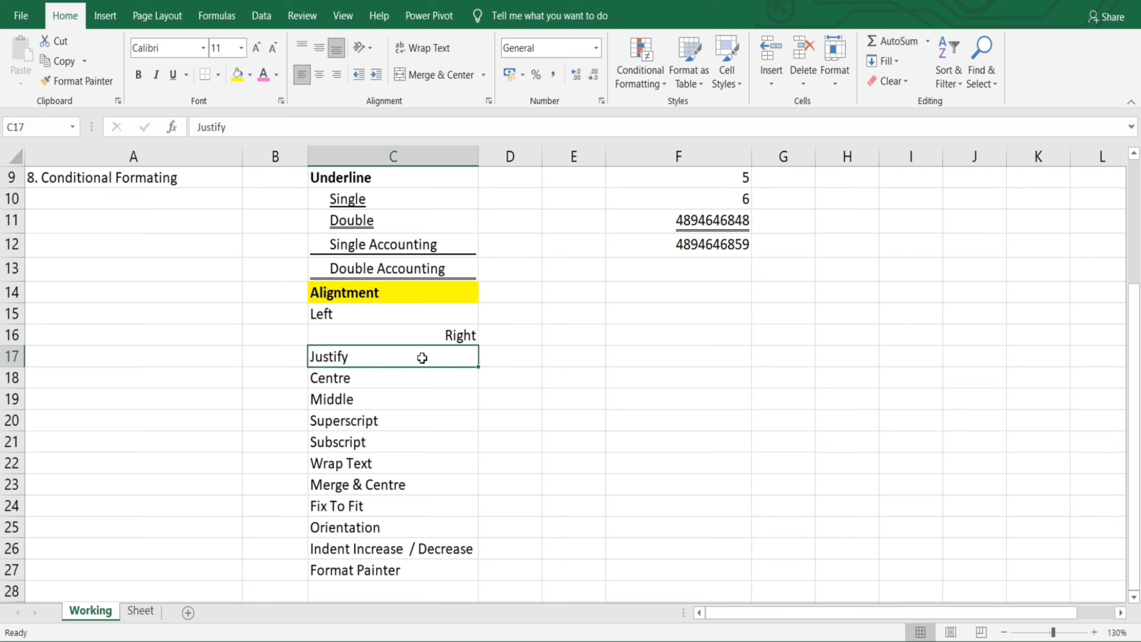
{"action": "right_click", "coordinate": [421, 358]}
{"action": "left_click", "coordinate": [476, 599]}
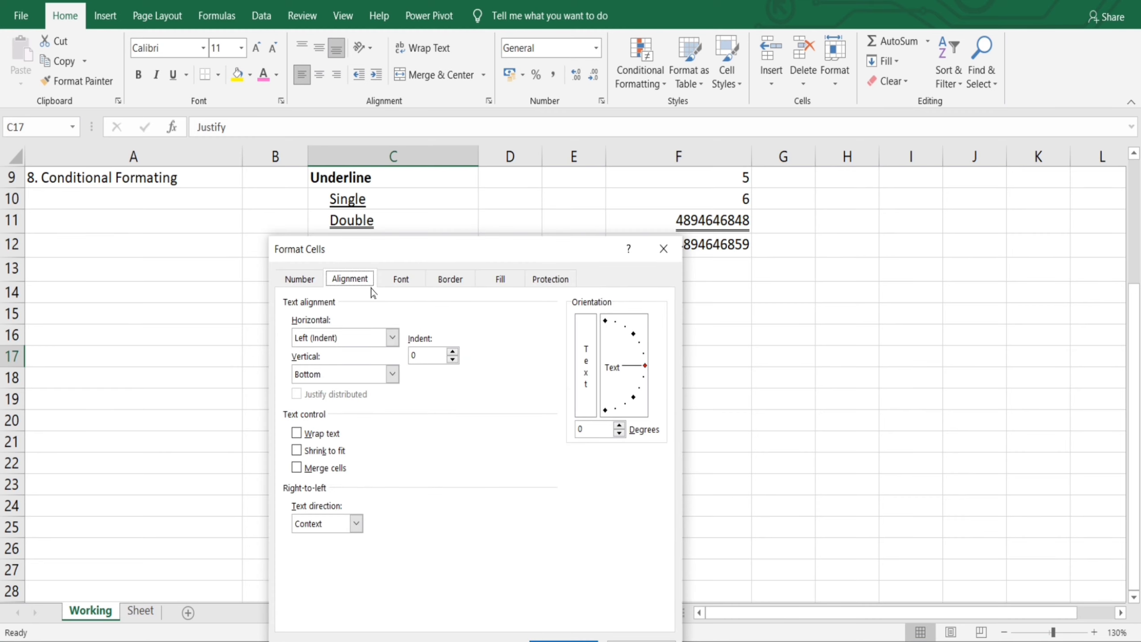
{"action": "left_click", "coordinate": [345, 337]}
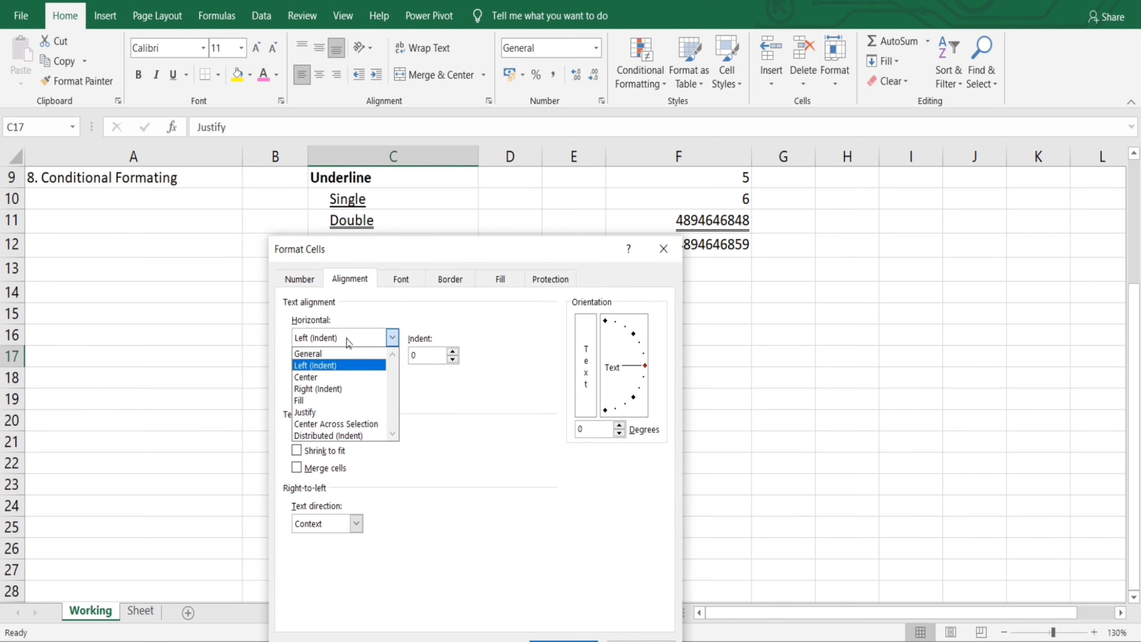
{"action": "left_click", "coordinate": [326, 412]}
{"action": "left_click", "coordinate": [564, 639]}
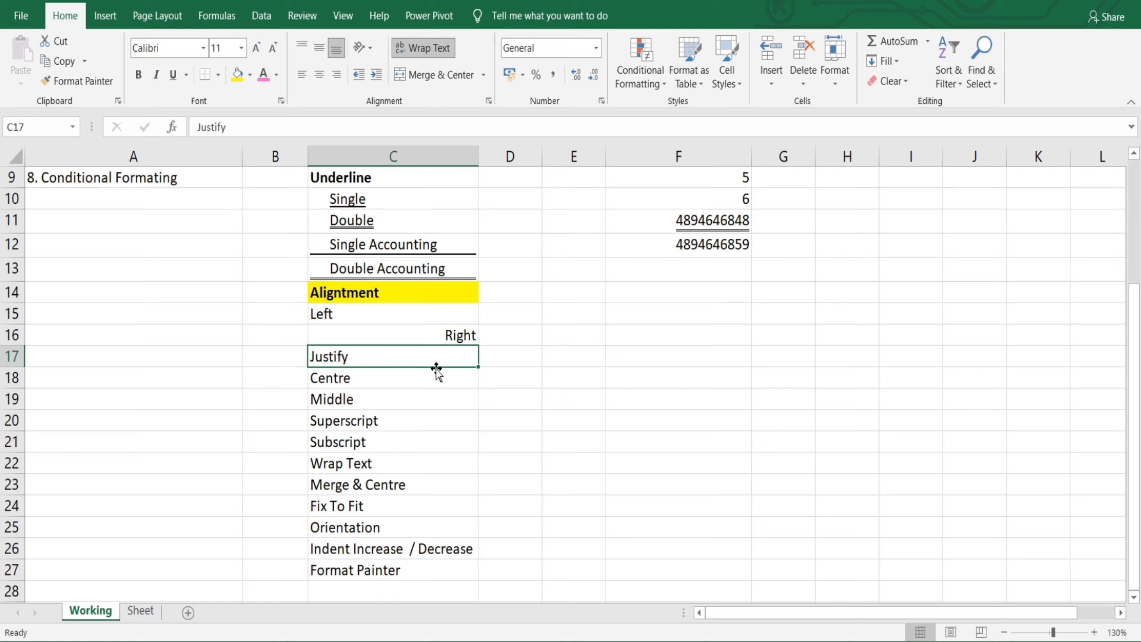
Move the selection to cell E17
{"action": "left_click", "coordinate": [591, 337]}
{"action": "left_click", "coordinate": [595, 381]}
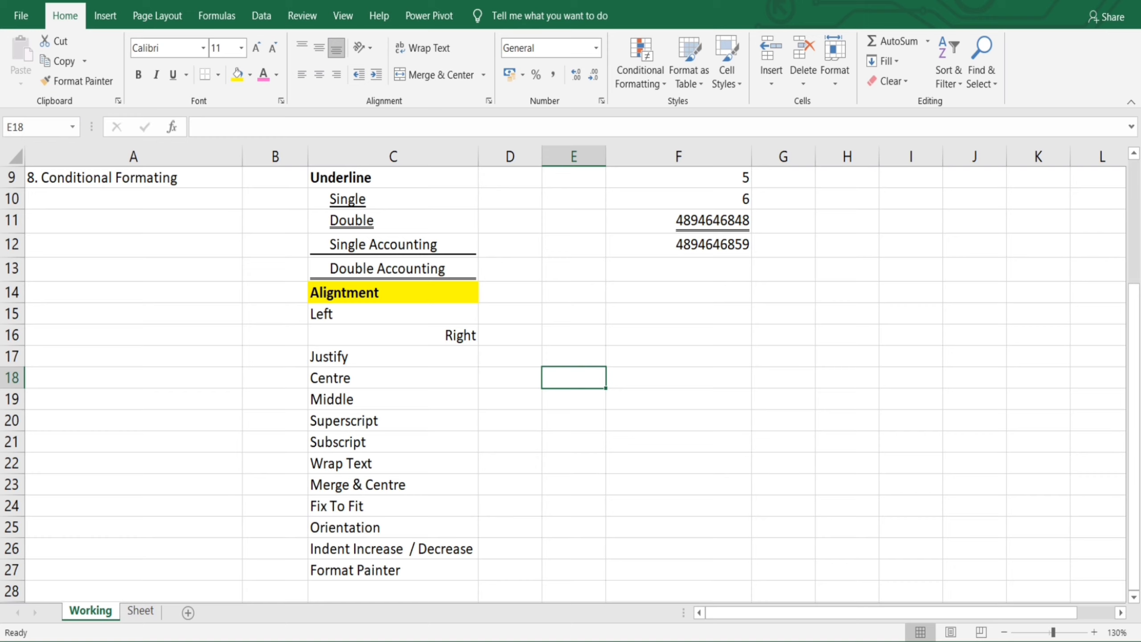
{"action": "key", "text": "Up"}
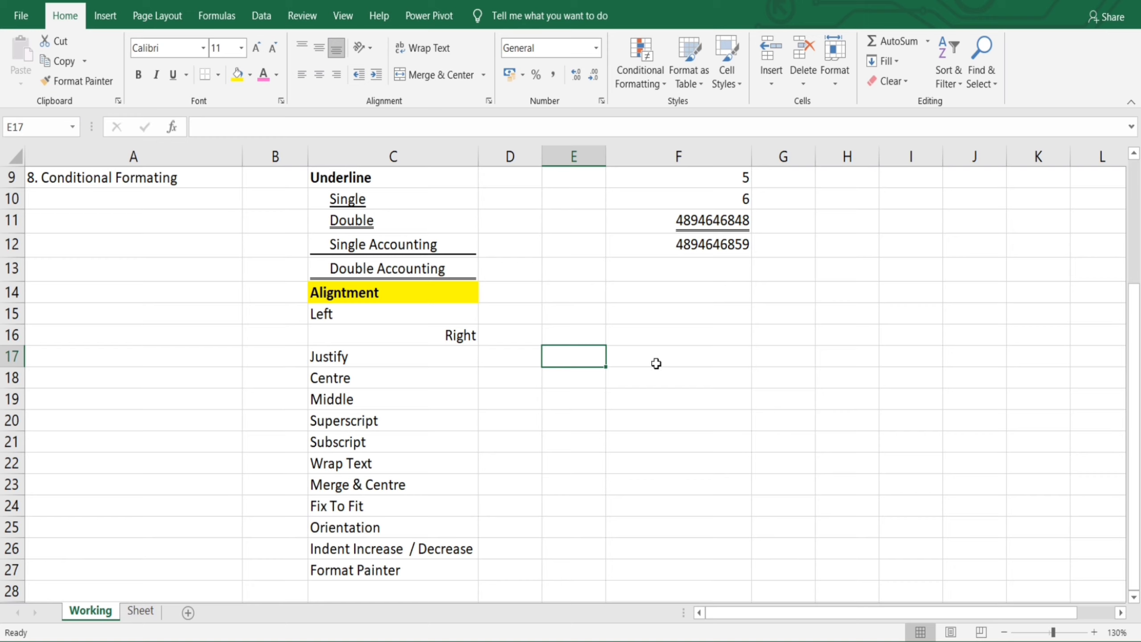
Enter =REPT(C17,50) in E17 to repeat the word Justify 50 times
{"action": "type", "text": "="}
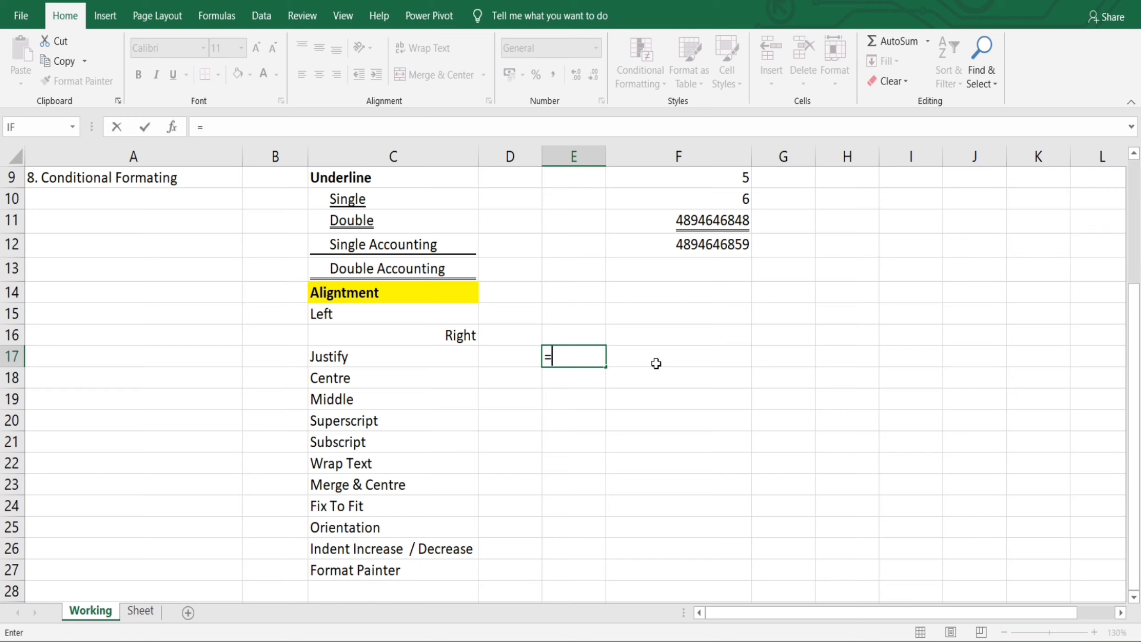
{"action": "type", "text": "ju"}
{"action": "key", "text": "BackSpace"}
{"action": "key", "text": "BackSpace"}
{"action": "key", "text": "BackSpace"}
{"action": "type", "text": "rept"}
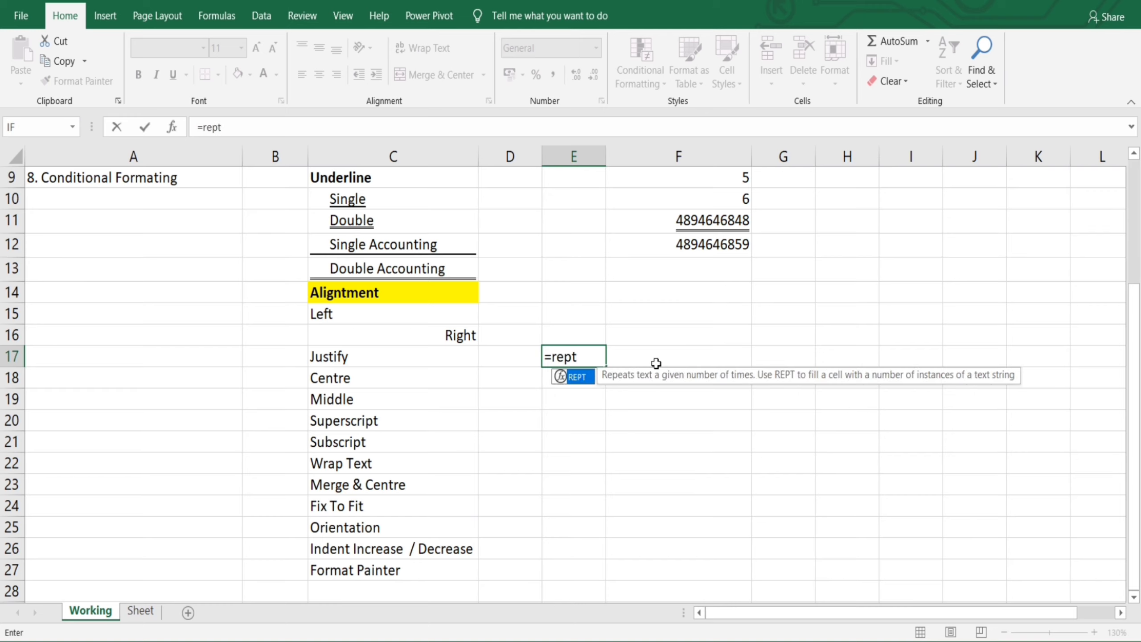
{"action": "type", "text": "("}
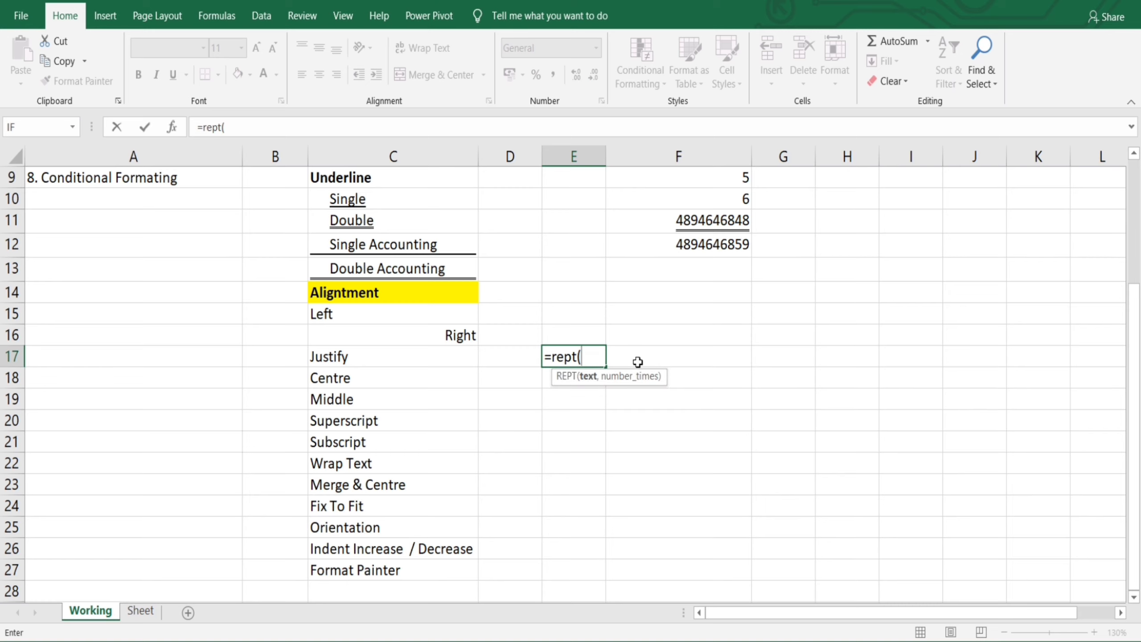
{"action": "left_click", "coordinate": [399, 362]}
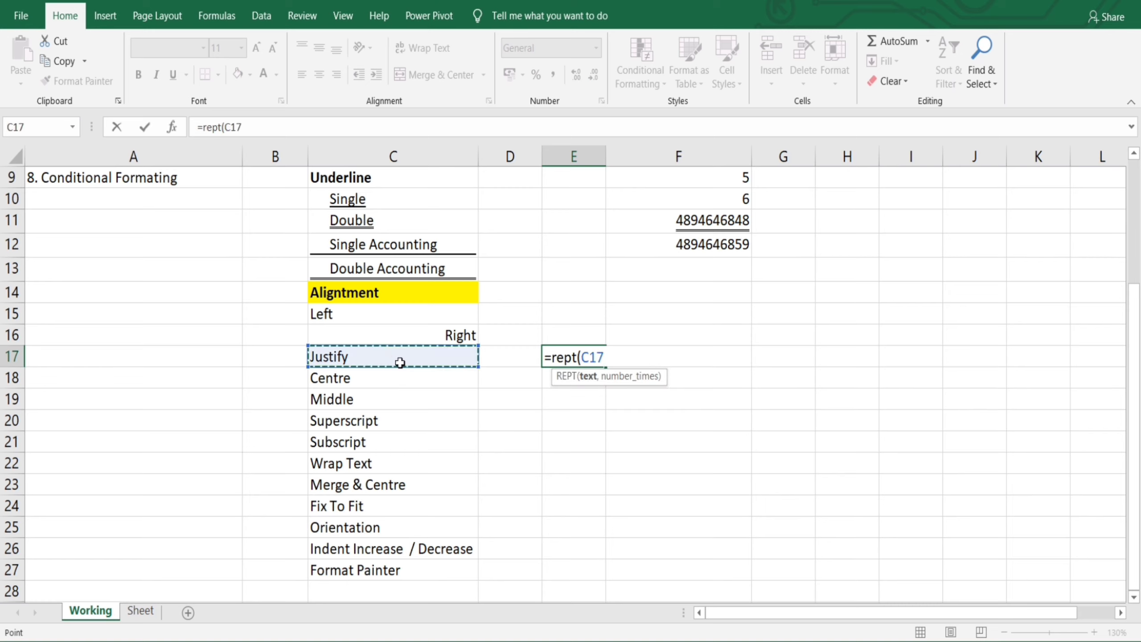
{"action": "type", "text": ","}
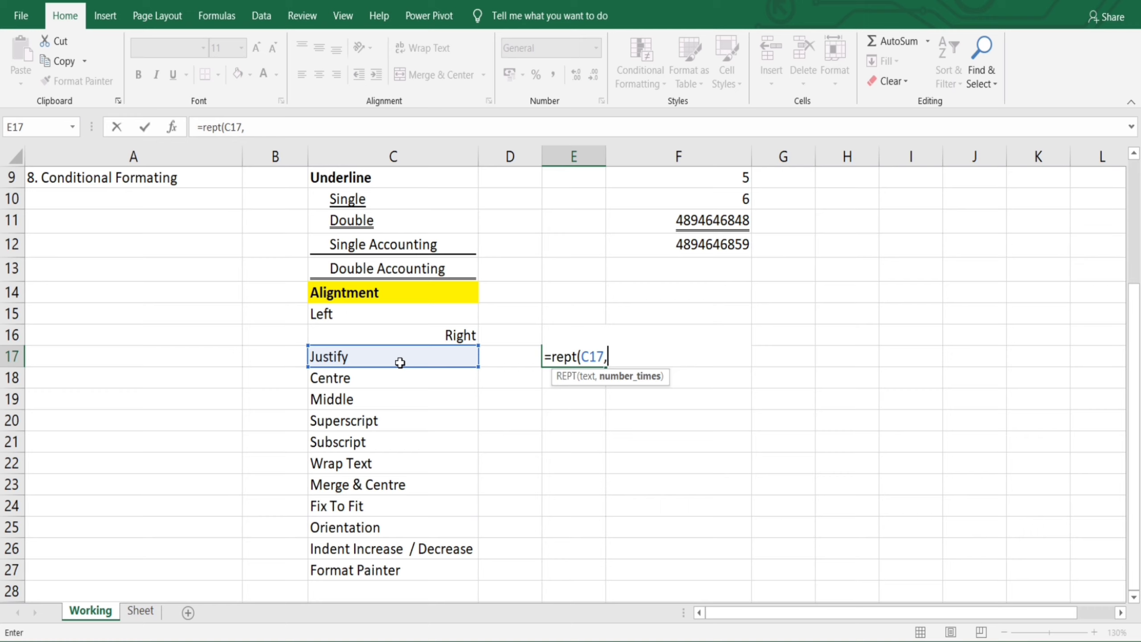
{"action": "type", "text": "50"}
{"action": "type", "text": ")"}
{"action": "key", "text": "Return"}
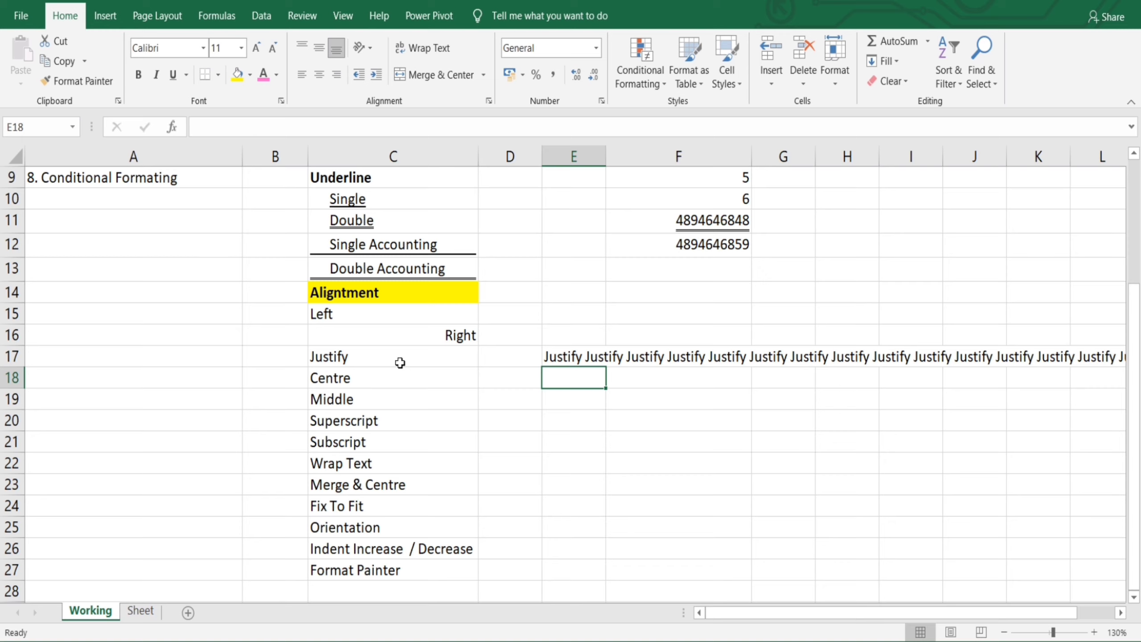
Check the E17 formula against C17 and widen column E
{"action": "left_click", "coordinate": [555, 360]}
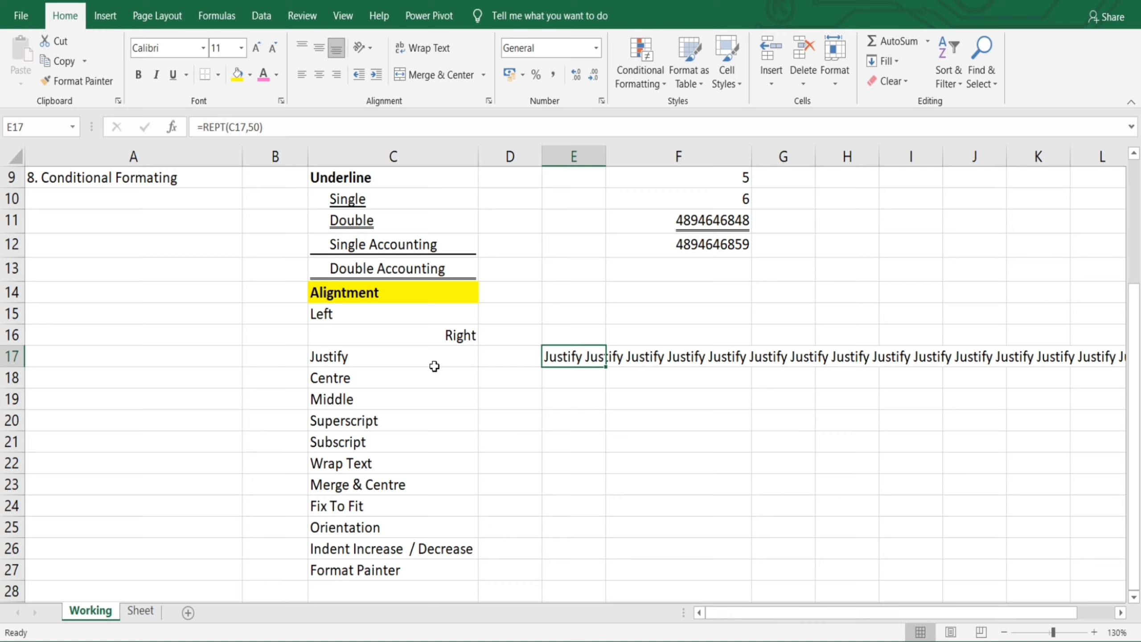
{"action": "left_click", "coordinate": [359, 362]}
{"action": "left_click", "coordinate": [563, 356]}
{"action": "left_click_drag", "start_coordinate": [606, 156], "coordinate": [689, 161]}
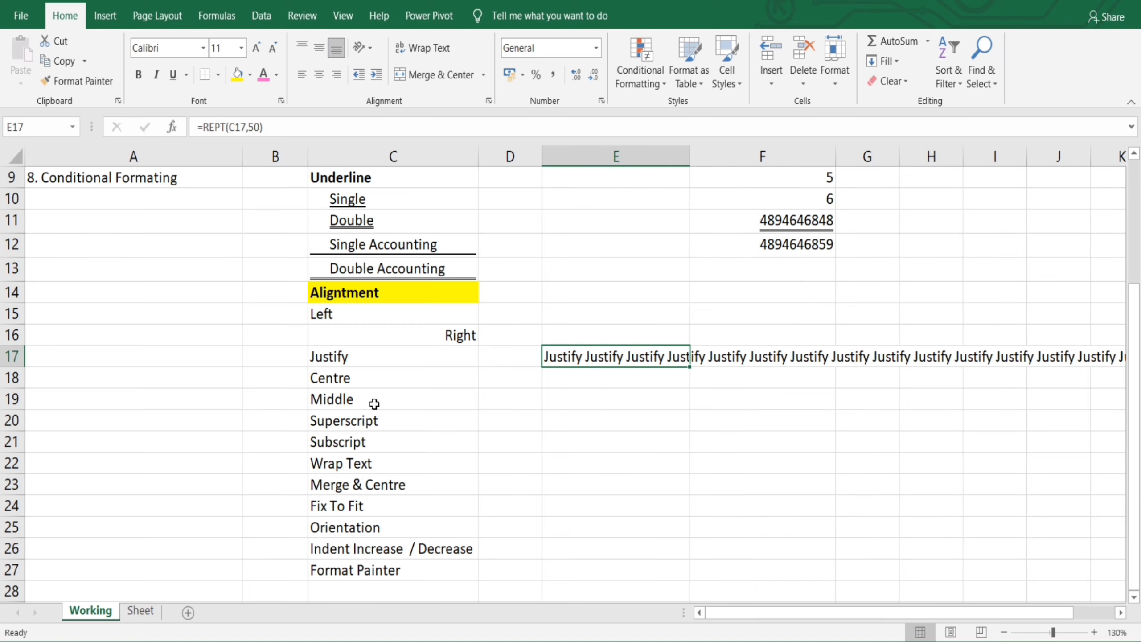
Insert two blank rows above the Centre entry in row 18
{"action": "left_click", "coordinate": [372, 381]}
{"action": "key", "text": "shift+space"}
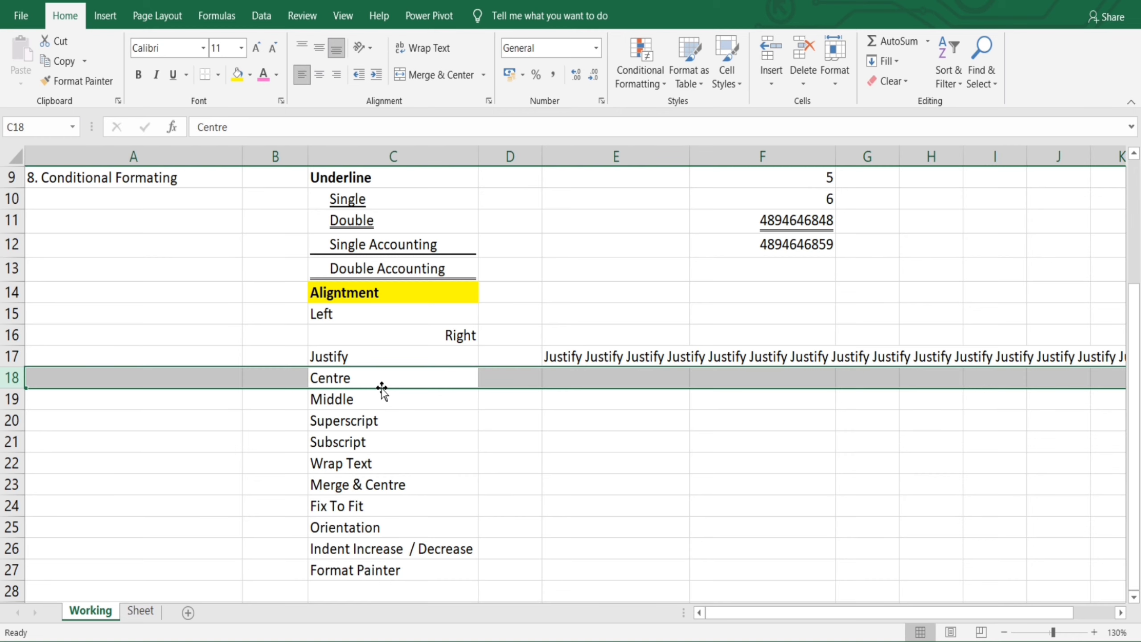
{"action": "key", "text": "ctrl+plus"}
{"action": "key", "text": "ctrl+plus"}
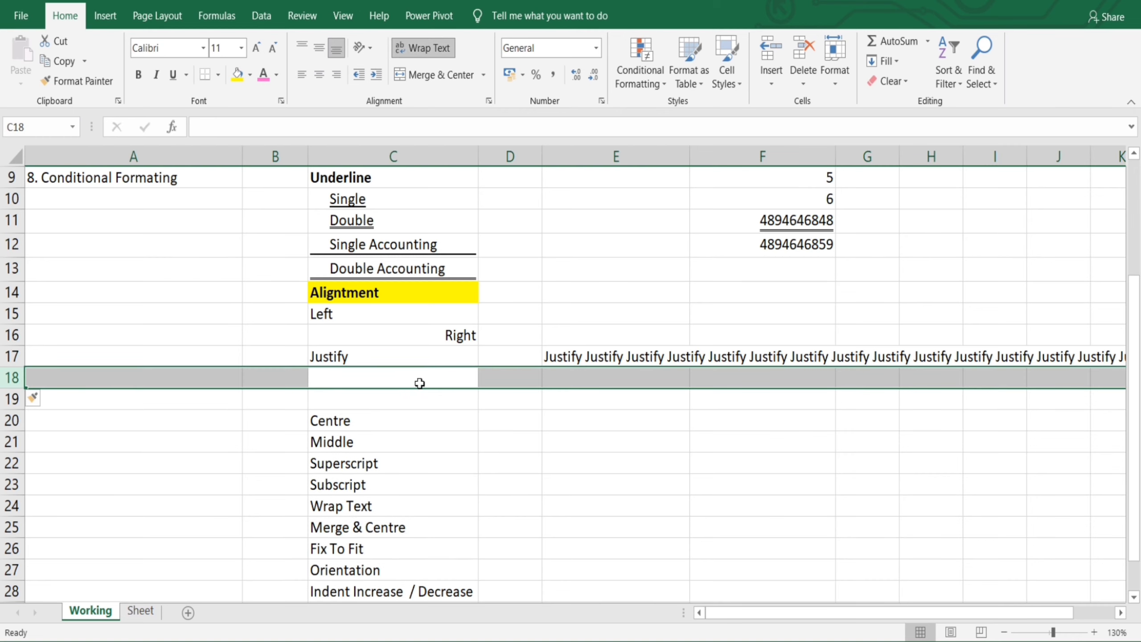
Move the Wrap Text entry from C24 up into C18
{"action": "left_click", "coordinate": [357, 512]}
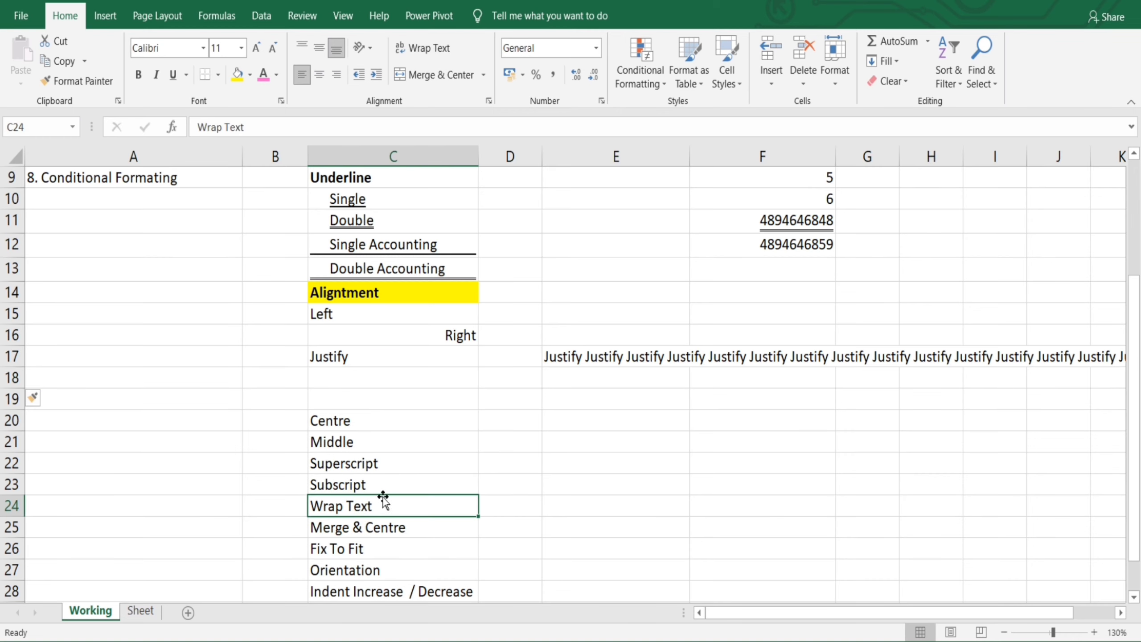
{"action": "left_click_drag", "start_coordinate": [382, 499], "coordinate": [374, 380]}
{"action": "left_click", "coordinate": [604, 439]}
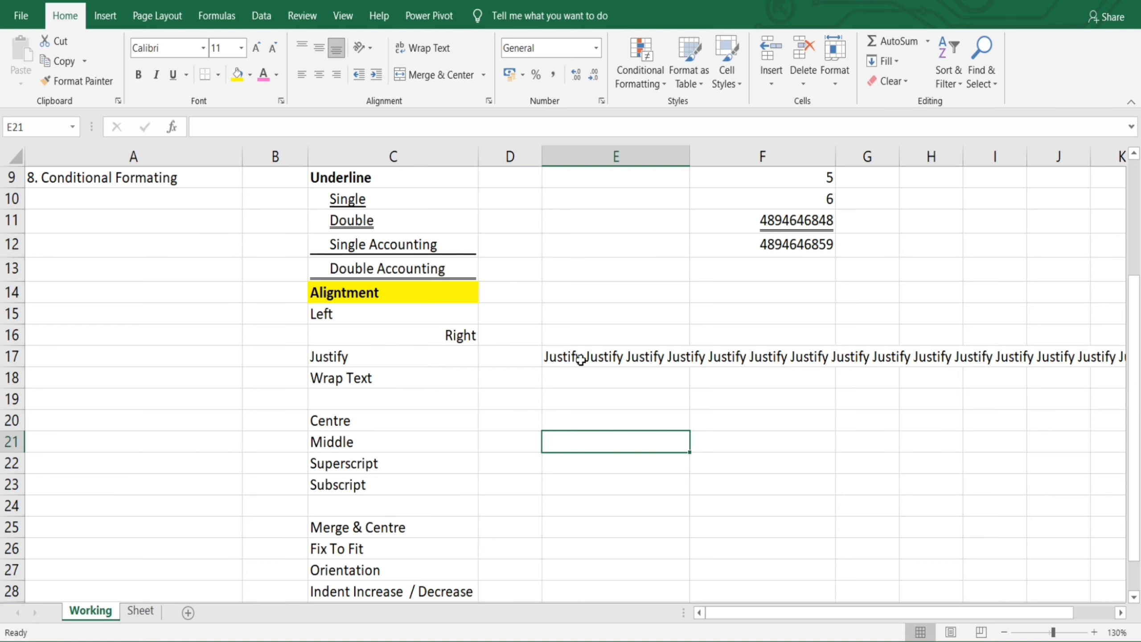
{"action": "left_click", "coordinate": [581, 360]}
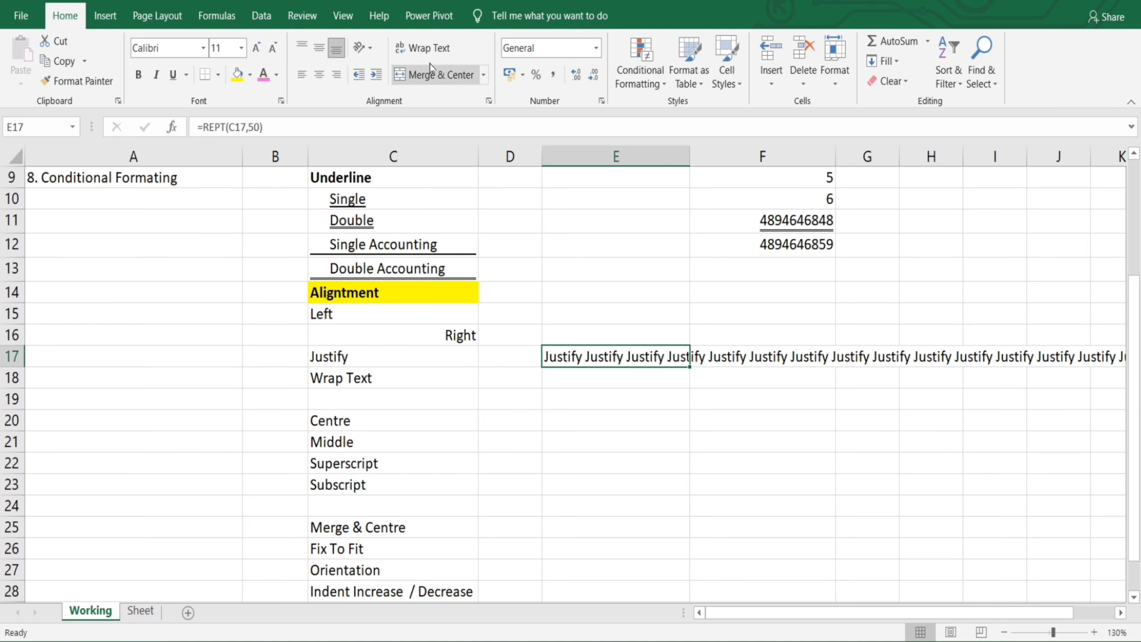
Turn on Wrap Text for the REPT formula cell E17
{"action": "left_click", "coordinate": [424, 48]}
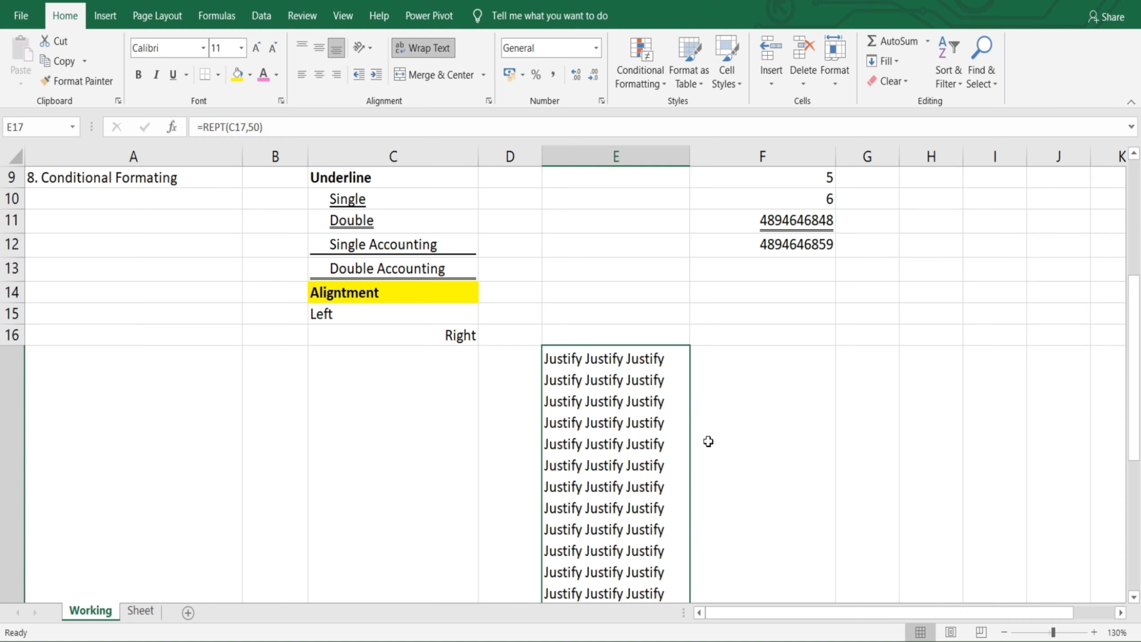
{"action": "scroll", "coordinate": [710, 436], "scroll_direction": "down", "scroll_amount": 1}
{"action": "scroll", "coordinate": [711, 434], "scroll_direction": "down", "scroll_amount": 2}
{"action": "scroll", "coordinate": [710, 434], "scroll_direction": "up", "scroll_amount": 1}
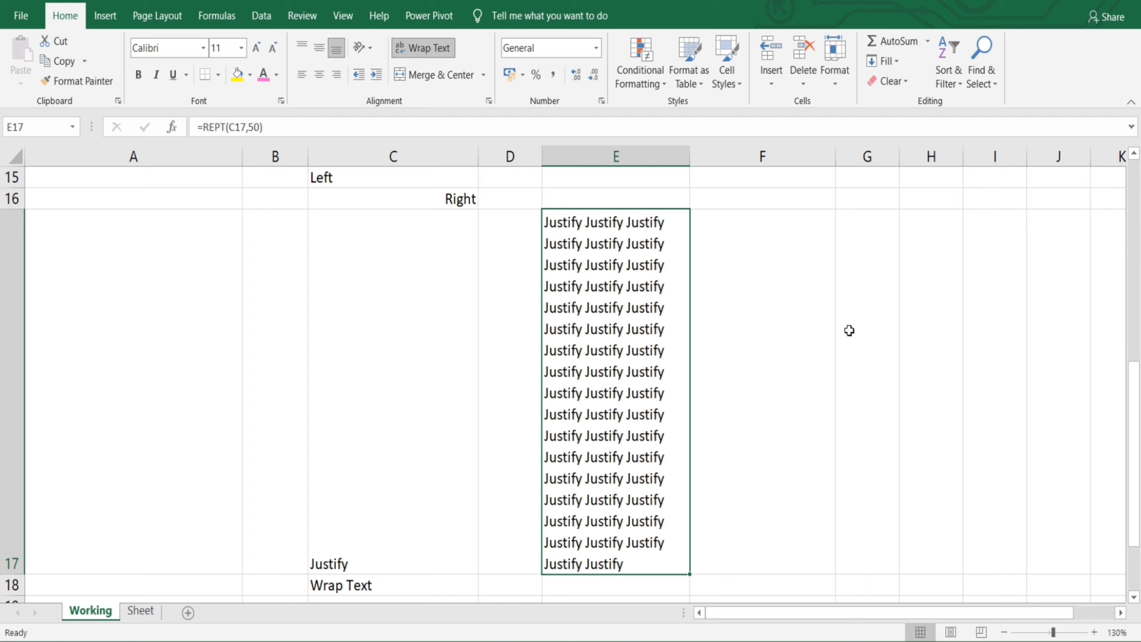
Merge and centre E17:G17 and auto-fit row 17 to show the wrapped text
{"action": "left_click", "coordinate": [881, 349], "text": "shift"}
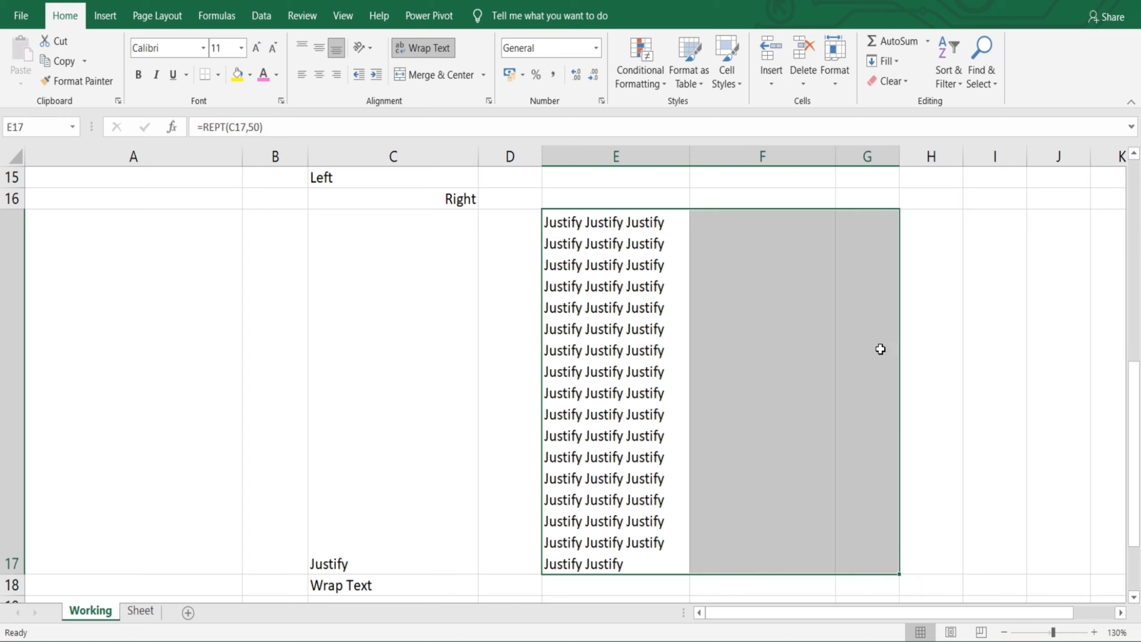
{"action": "left_click", "coordinate": [429, 74]}
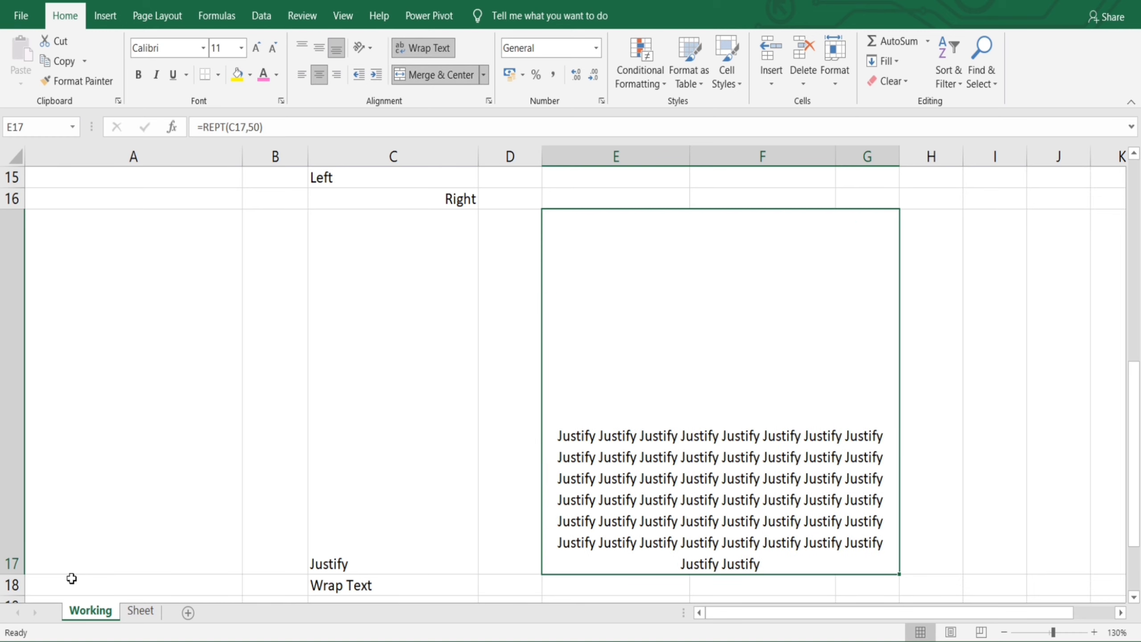
{"action": "double_click", "coordinate": [14, 575]}
{"action": "left_click", "coordinate": [692, 351]}
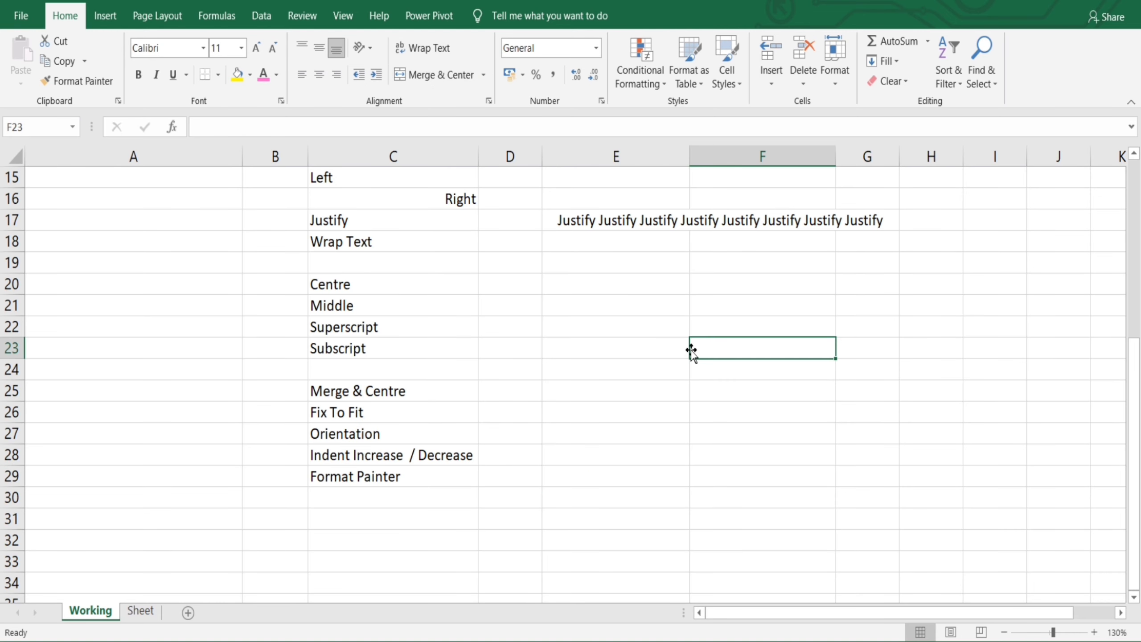
{"action": "left_click", "coordinate": [624, 215]}
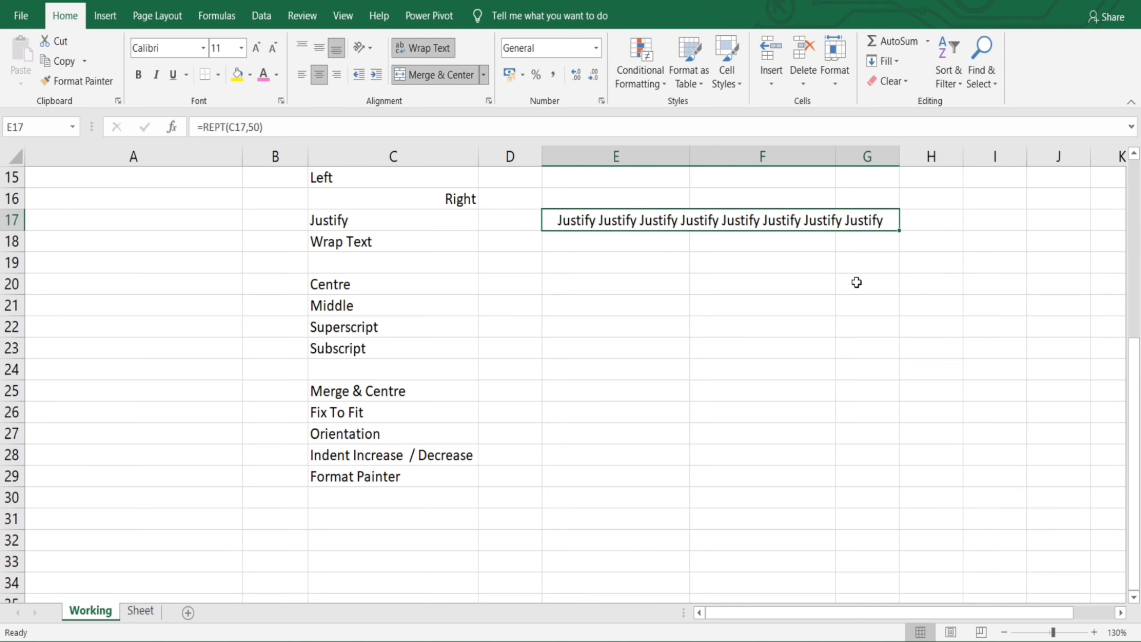
{"action": "scroll", "coordinate": [856, 282], "scroll_direction": "up", "scroll_amount": 1}
{"action": "left_click", "coordinate": [13, 300]}
{"action": "double_click", "coordinate": [13, 300]}
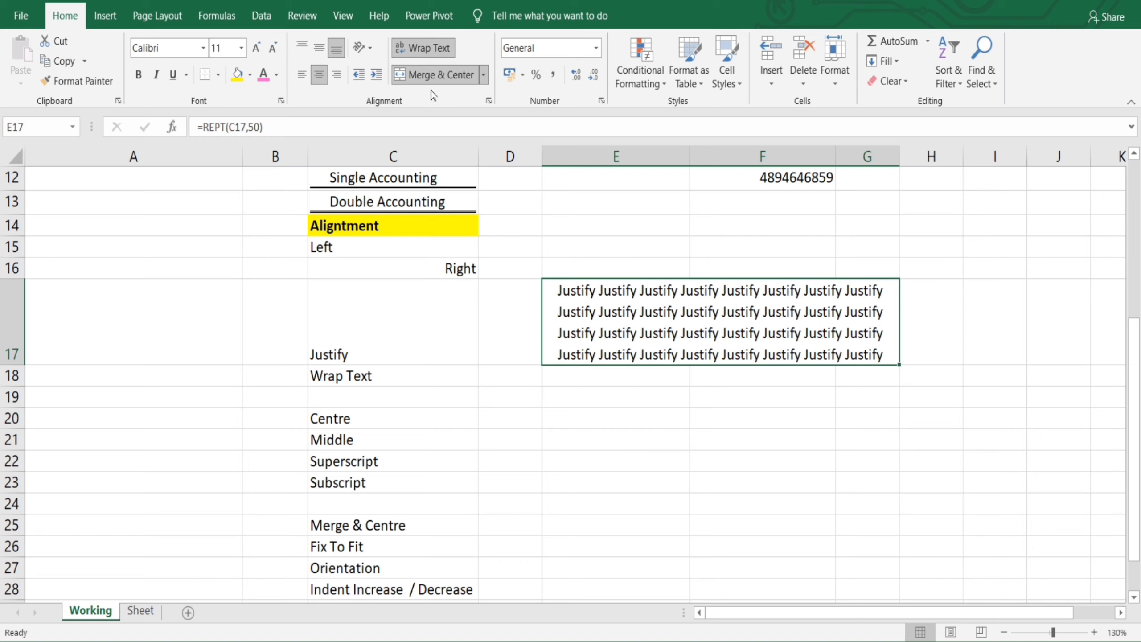
Unmerge E17:G17 and merge and centre E17:E25 instead
{"action": "left_click", "coordinate": [434, 75]}
{"action": "left_click_drag", "start_coordinate": [622, 346], "coordinate": [654, 516]}
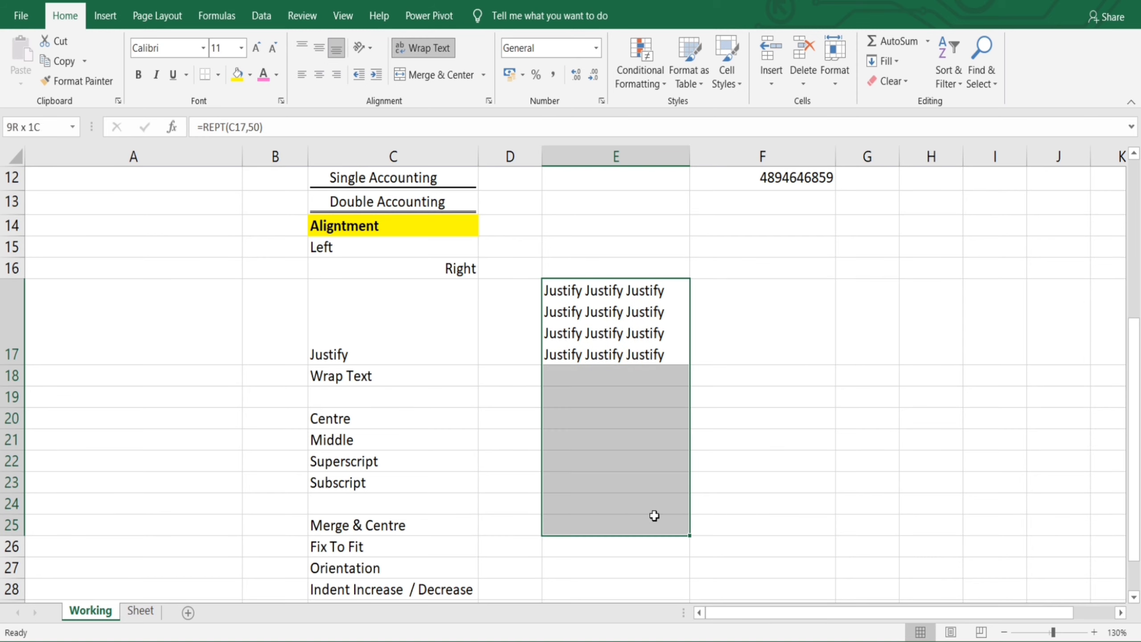
{"action": "left_click", "coordinate": [451, 71]}
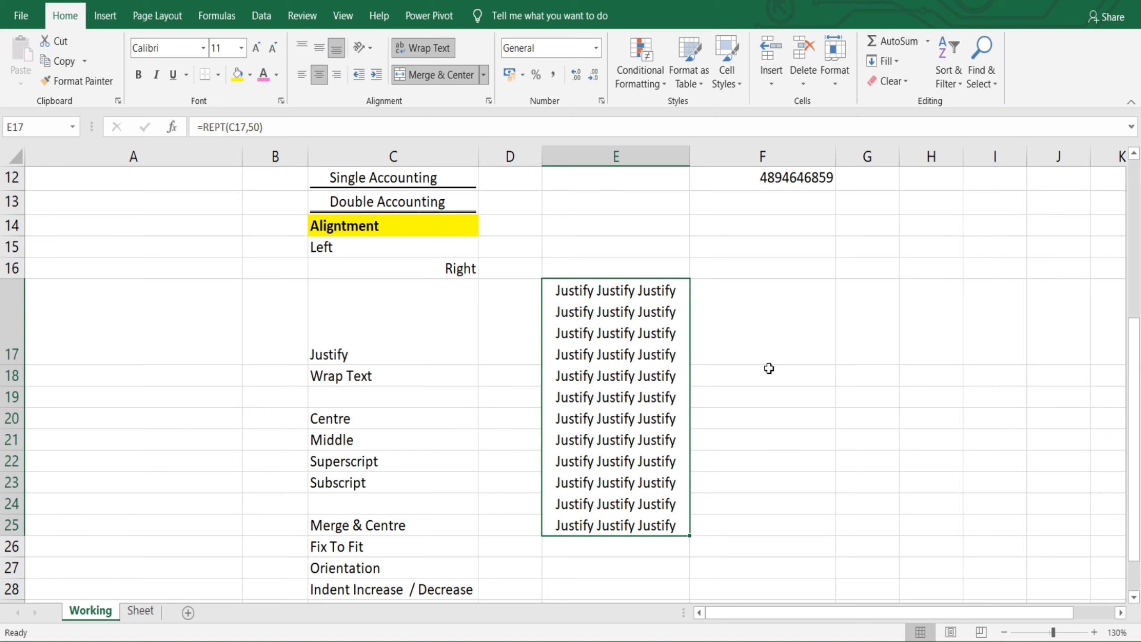
{"action": "left_click", "coordinate": [760, 330]}
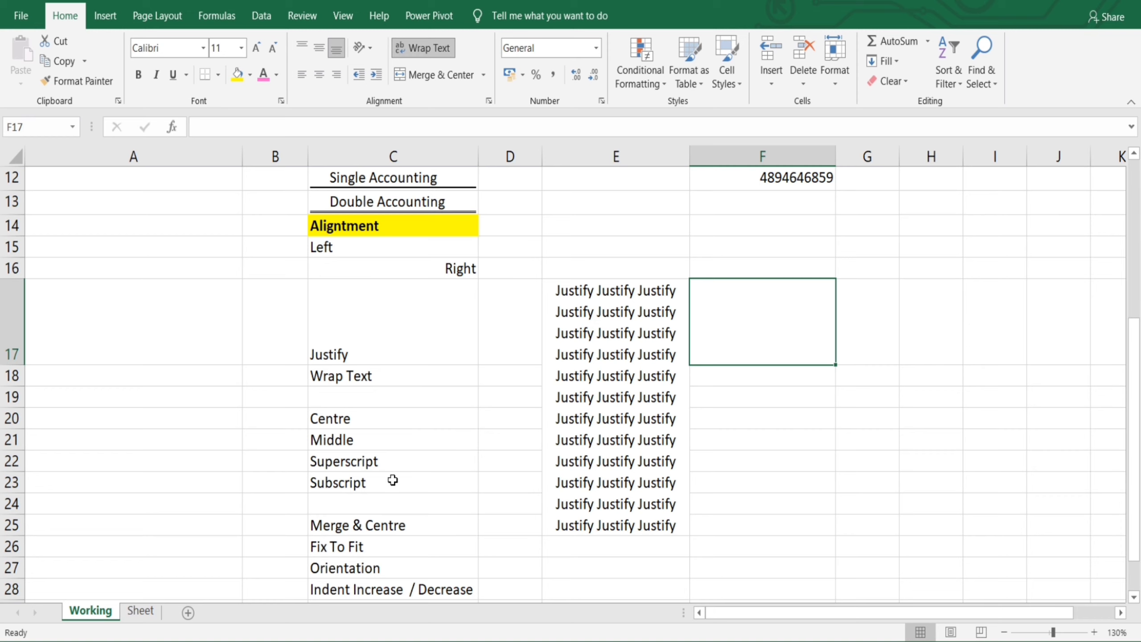
Move the Merge & Centre entry from C25 up into C19
{"action": "left_click", "coordinate": [396, 525]}
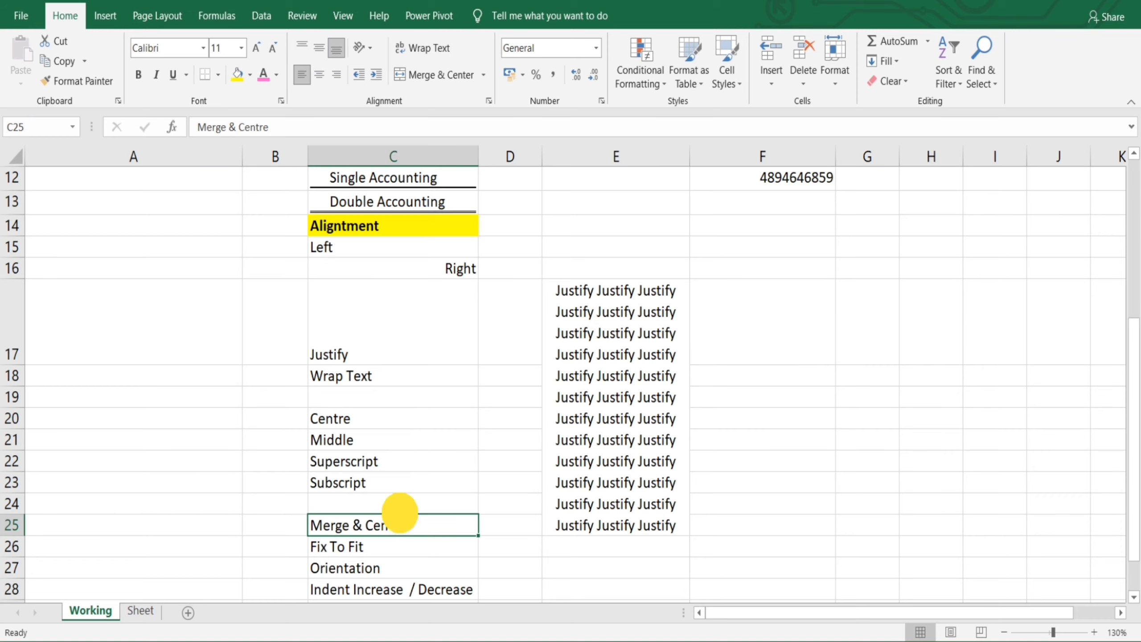
{"action": "left_click_drag", "start_coordinate": [400, 514], "coordinate": [406, 397]}
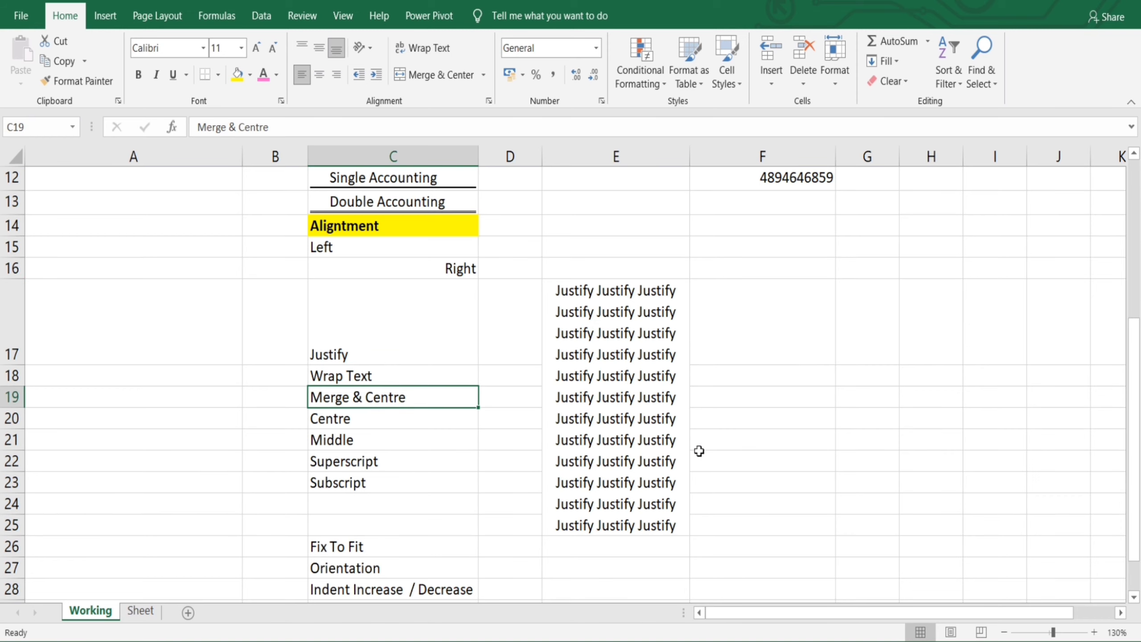
{"action": "left_click", "coordinate": [644, 399]}
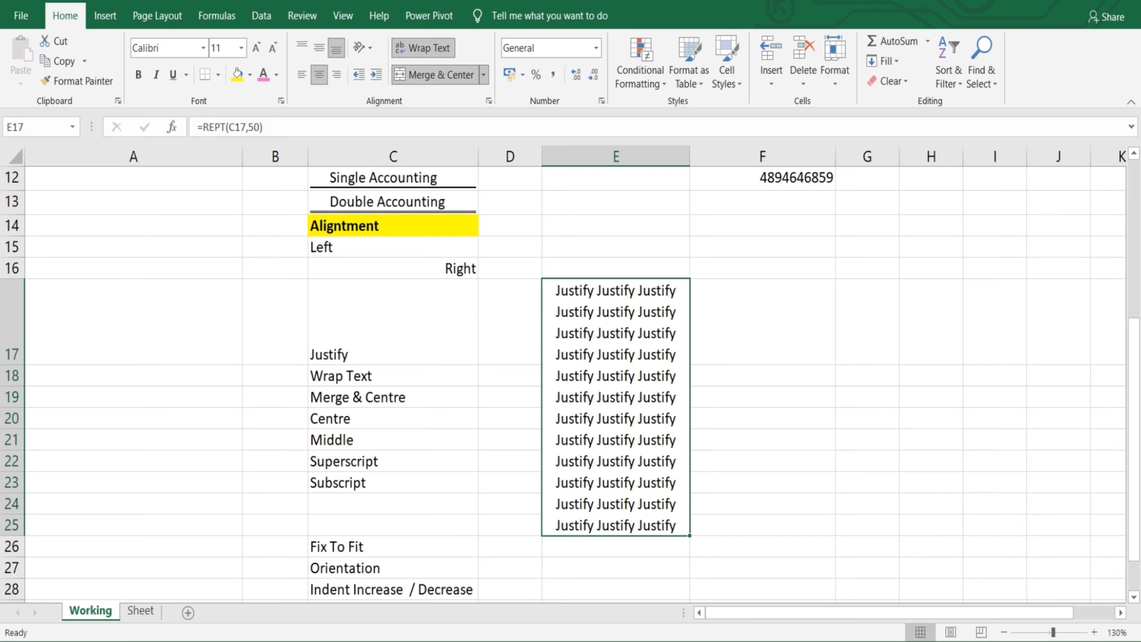
{"action": "left_click", "coordinate": [641, 369]}
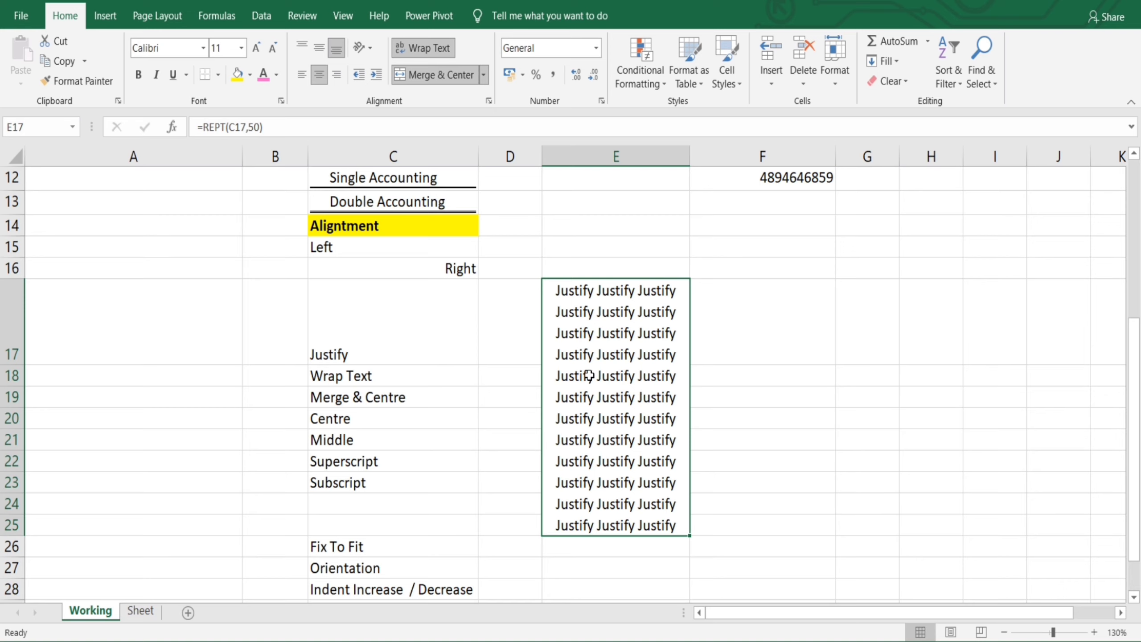
Try top, left and right alignment on the repeated Justify text in E17, ending left-aligned
{"action": "left_click", "coordinate": [304, 53]}
{"action": "left_click", "coordinate": [303, 76]}
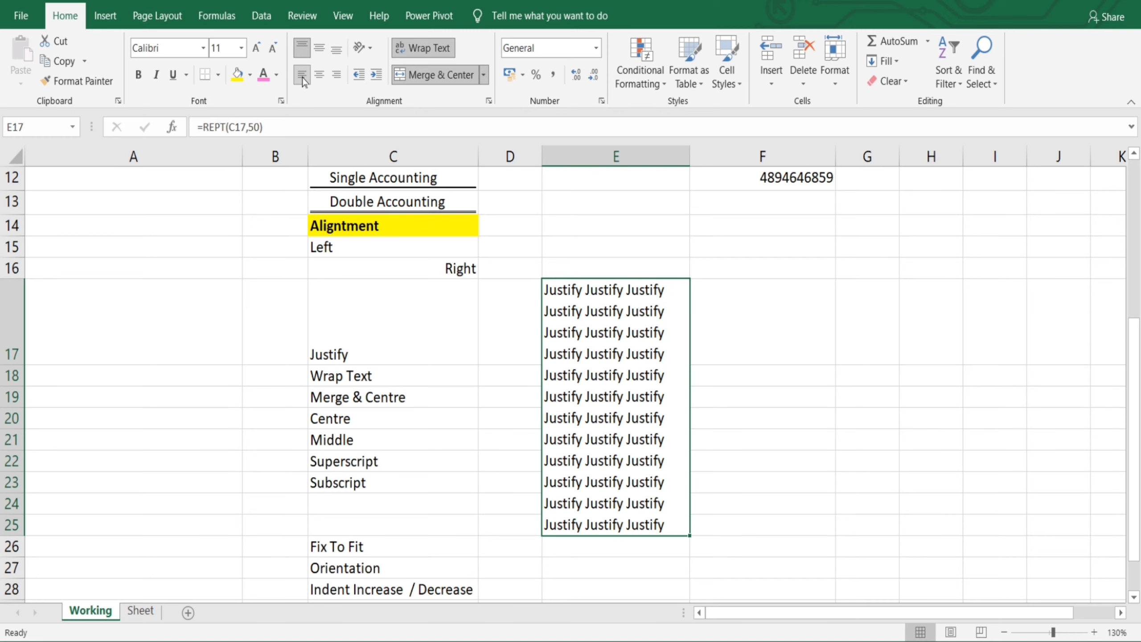
{"action": "left_click", "coordinate": [337, 76]}
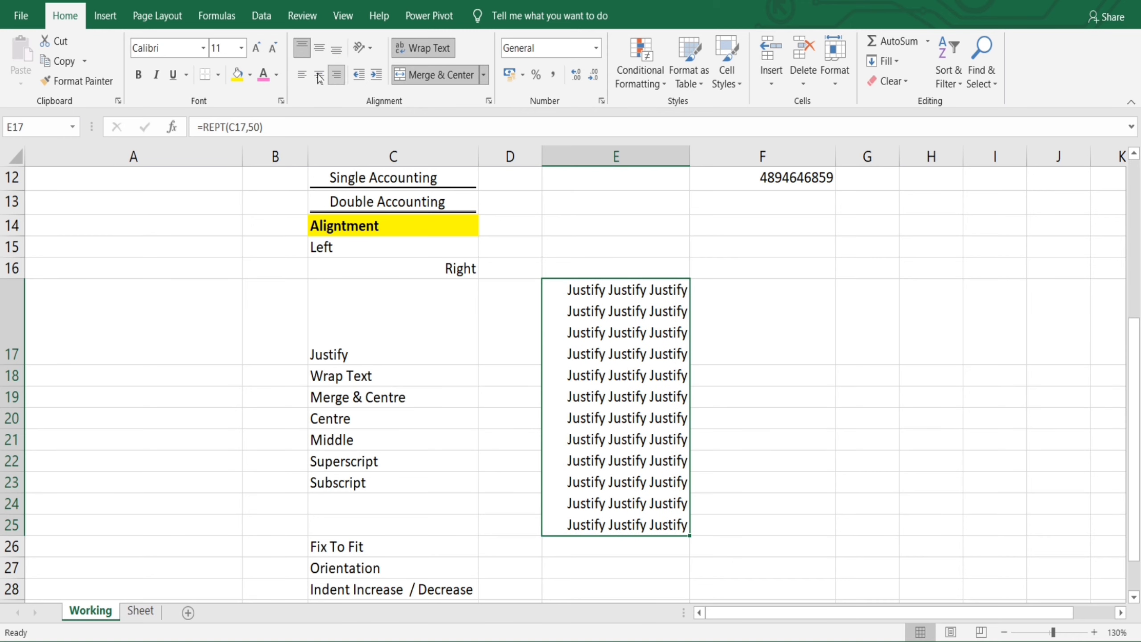
{"action": "left_click", "coordinate": [302, 74]}
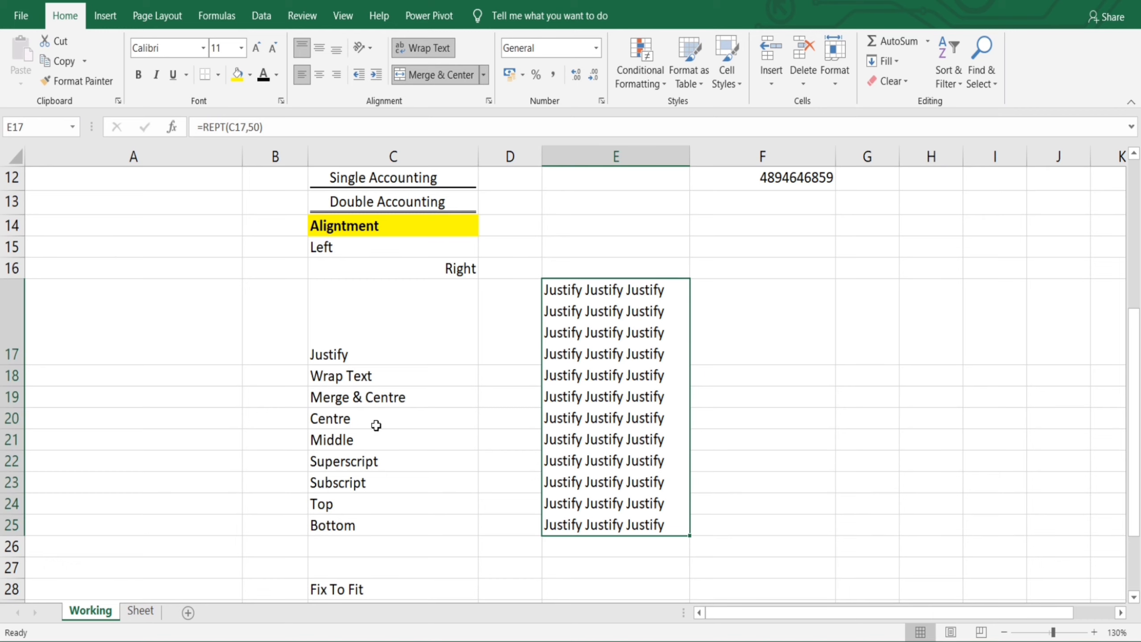
Centre 'Centre' in C20 horizontally, try top alignment, and finish with middle vertical alignment
{"action": "left_click", "coordinate": [376, 422]}
{"action": "left_click", "coordinate": [382, 443], "text": "shift"}
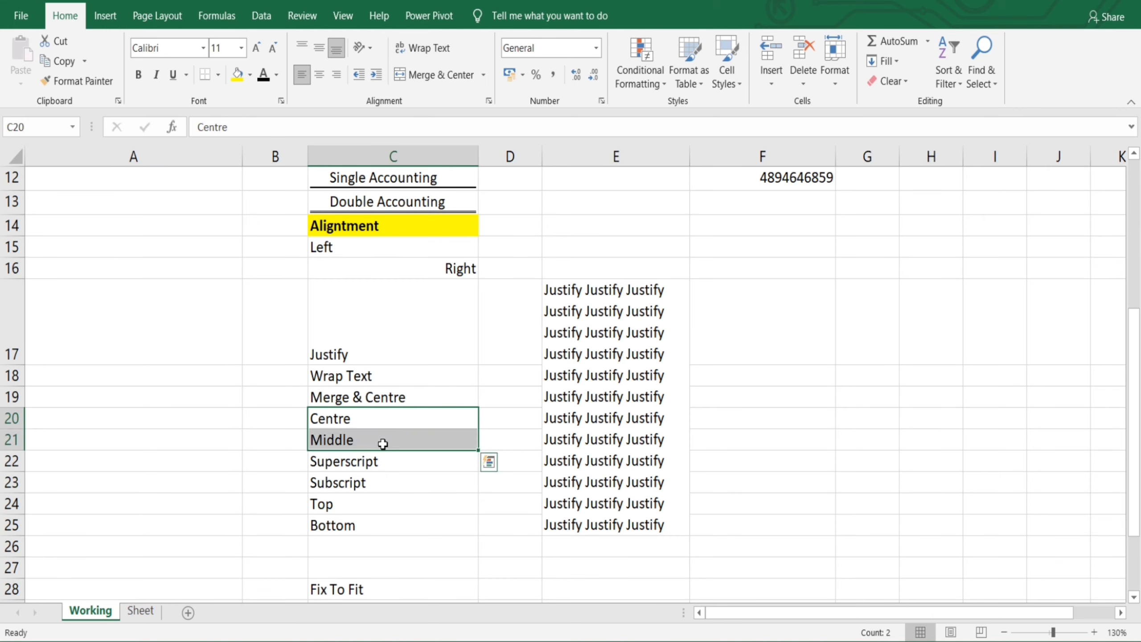
{"action": "left_click", "coordinate": [388, 419]}
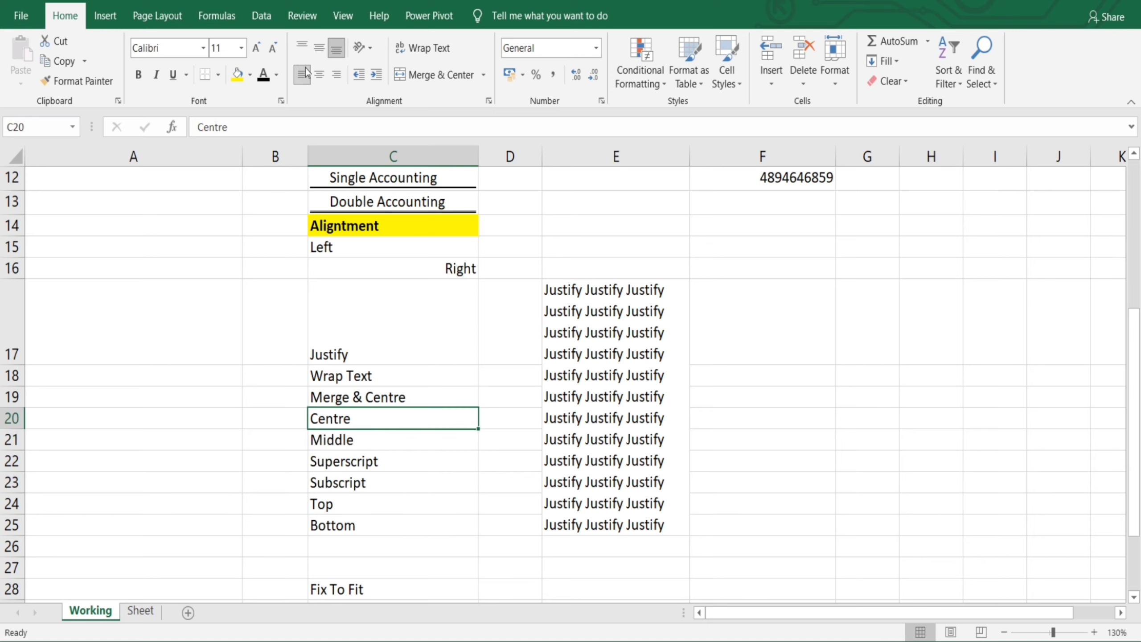
{"action": "left_click", "coordinate": [323, 75]}
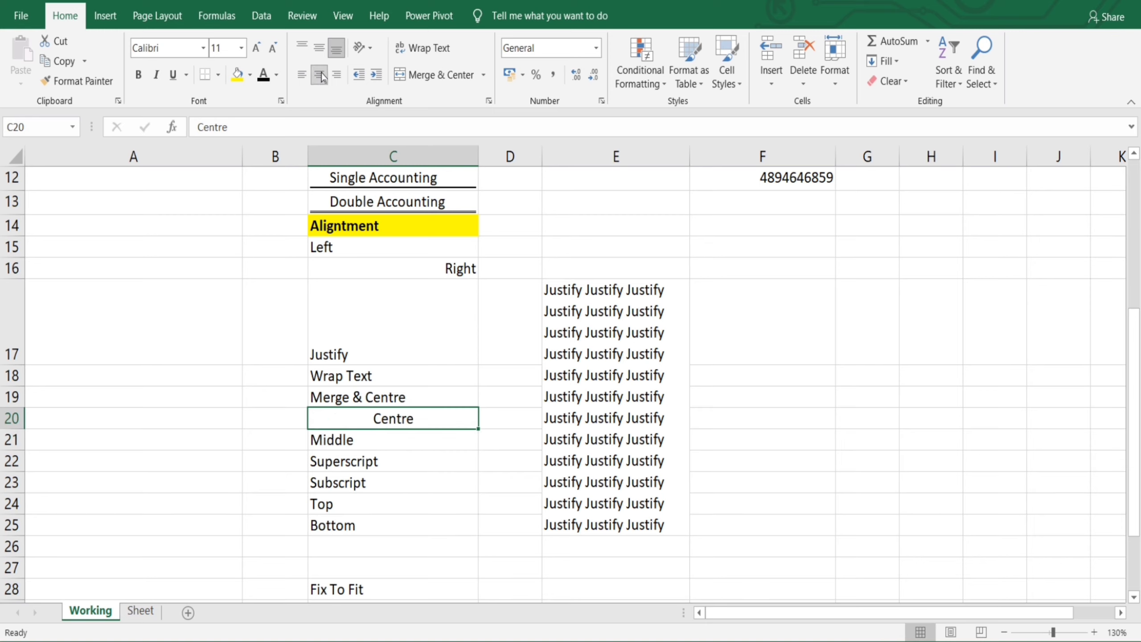
{"action": "left_click", "coordinate": [318, 53]}
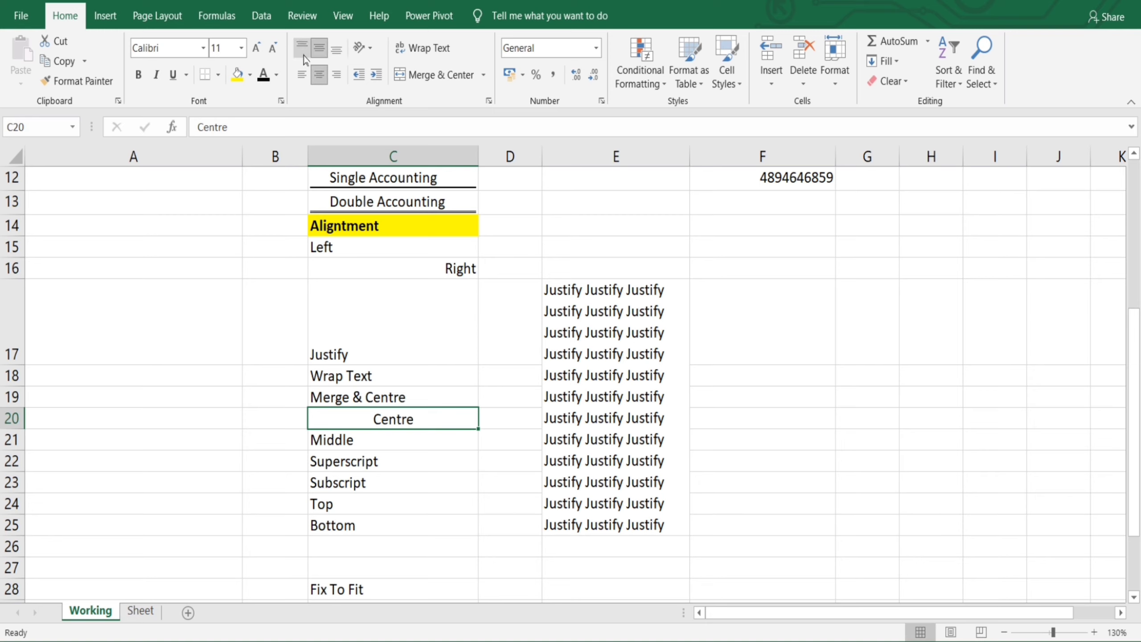
{"action": "left_click", "coordinate": [301, 47]}
{"action": "left_click", "coordinate": [322, 50]}
{"action": "left_click", "coordinate": [393, 437]}
{"action": "left_click", "coordinate": [418, 418]}
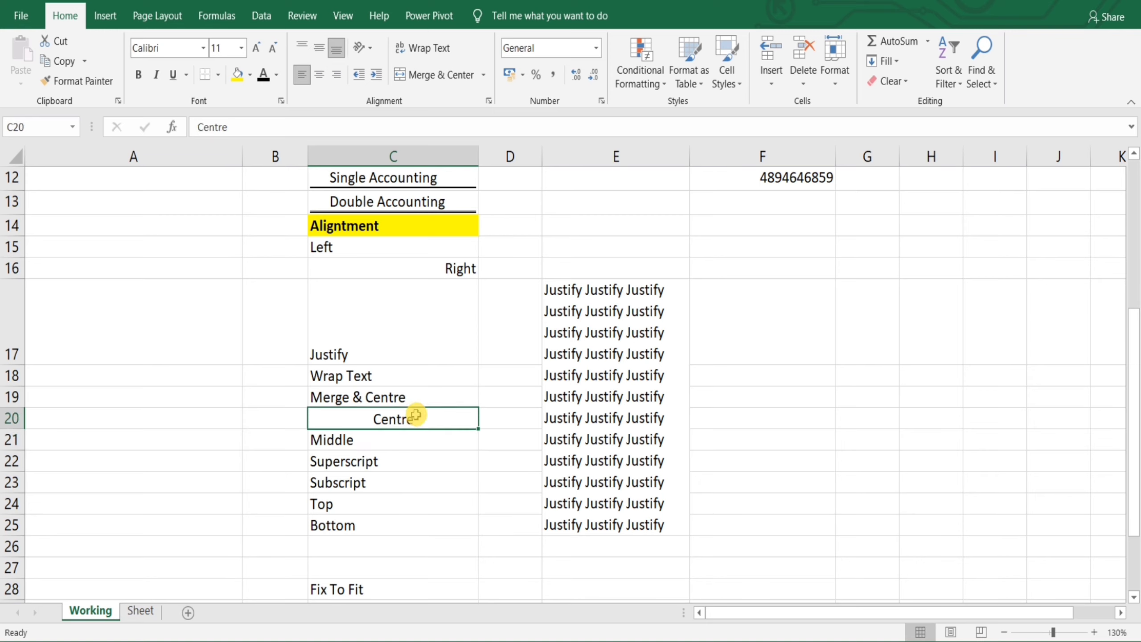
Middle-align and right-align 'Middle' in C21, then drag row 21 much taller
{"action": "left_click", "coordinate": [376, 447]}
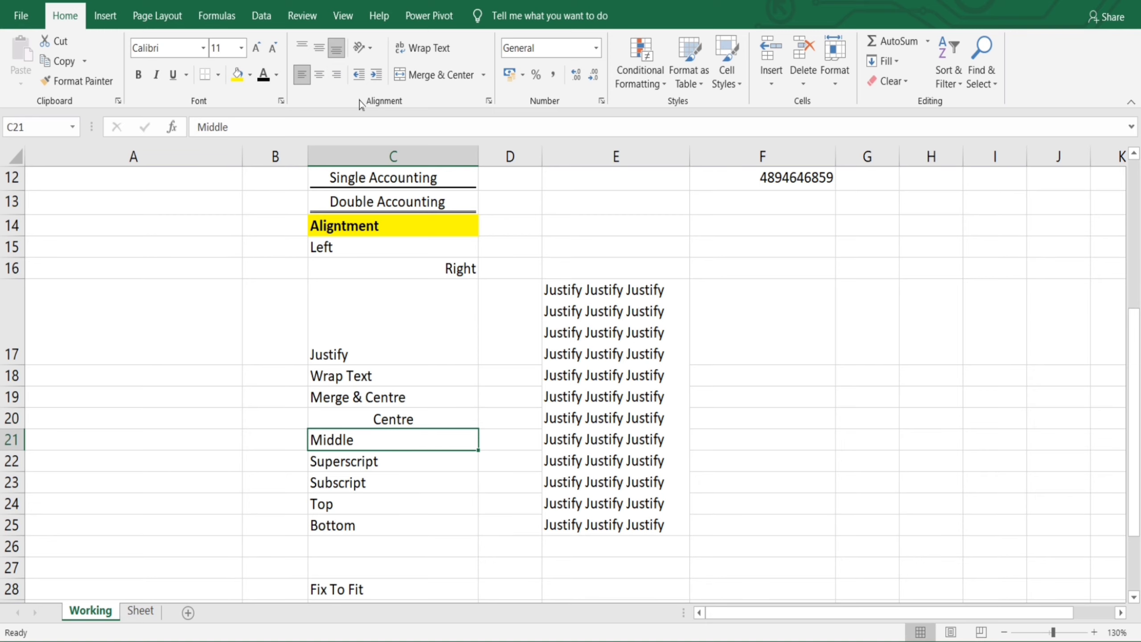
{"action": "left_click", "coordinate": [324, 53]}
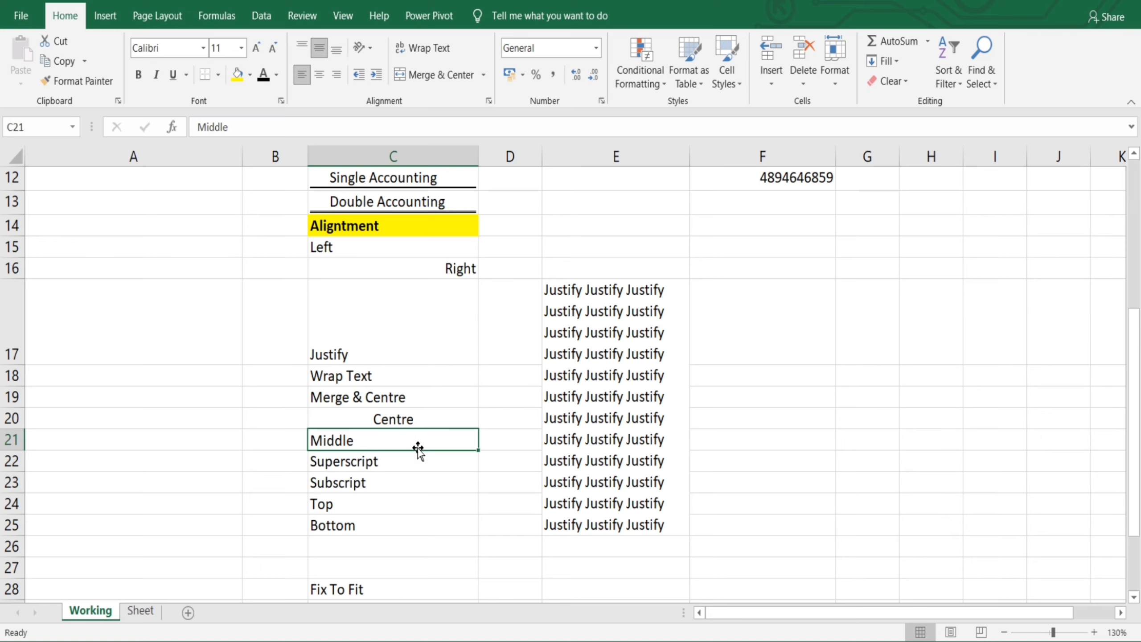
{"action": "left_click", "coordinate": [336, 74]}
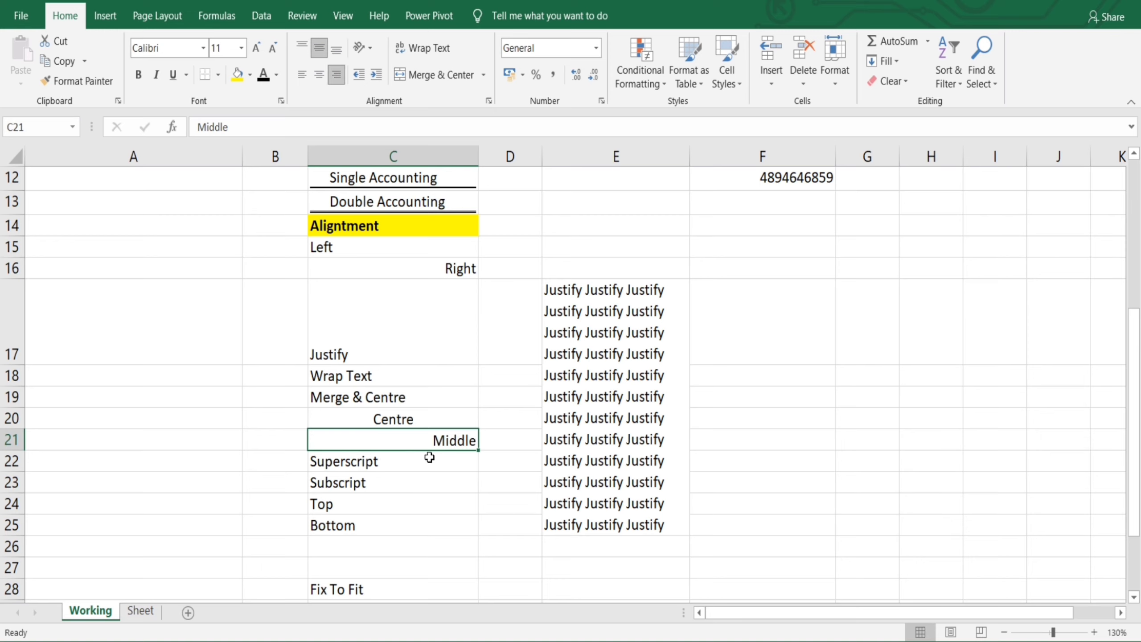
{"action": "left_click_drag", "start_coordinate": [12, 450], "coordinate": [17, 515]}
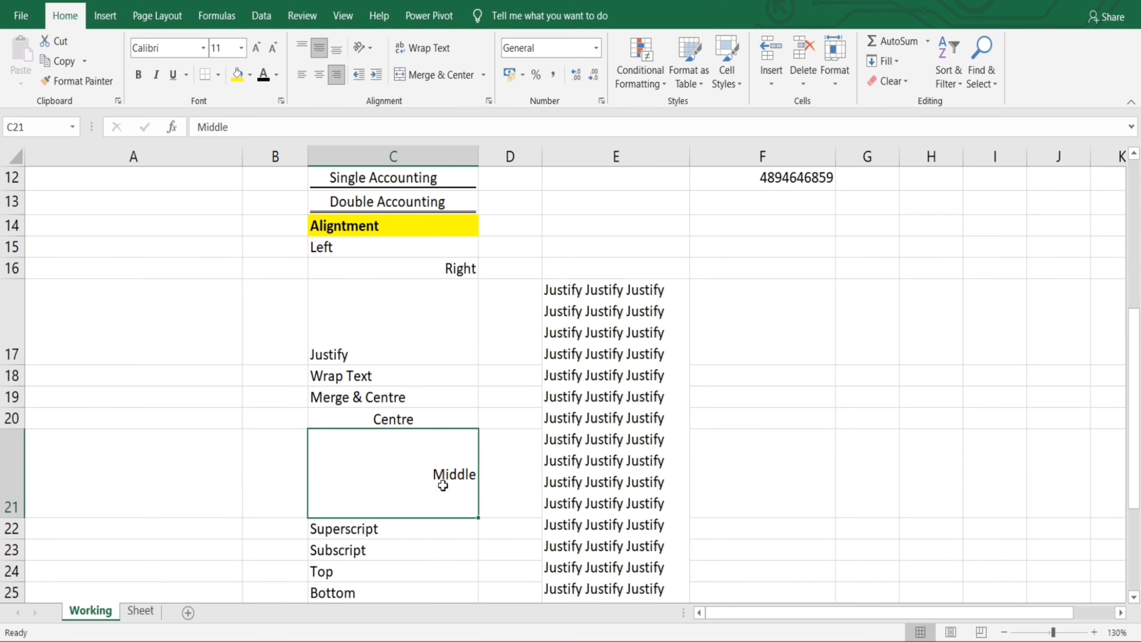
Try centre, top, middle and left alignment on 'Middle', ending right- and top-aligned
{"action": "left_click", "coordinate": [319, 75]}
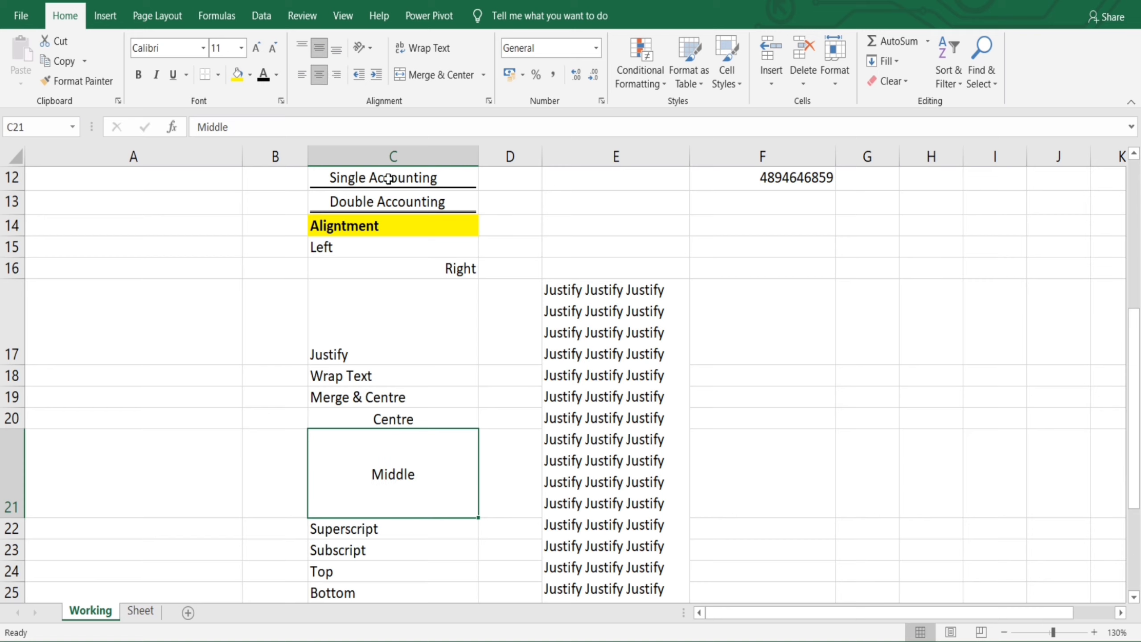
{"action": "left_click", "coordinate": [300, 51]}
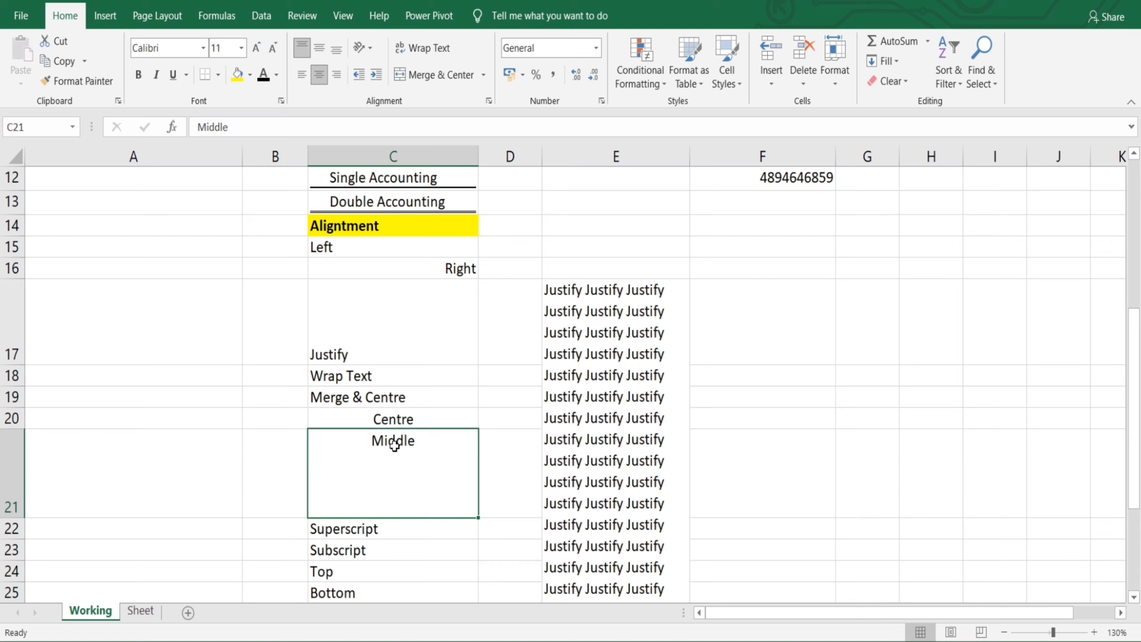
{"action": "left_click", "coordinate": [320, 48]}
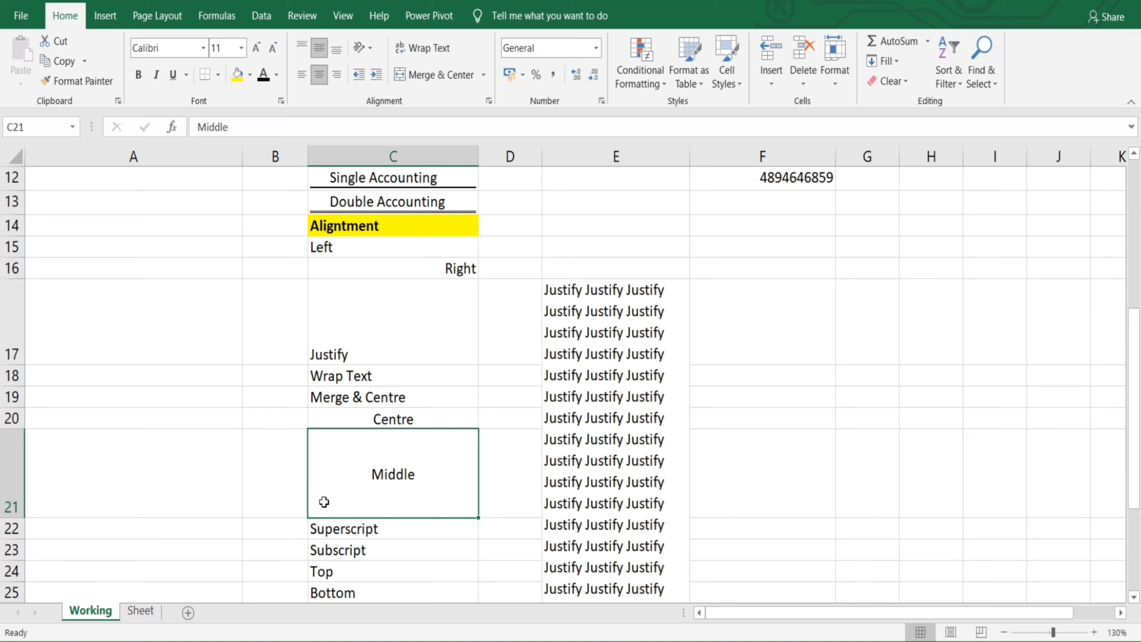
{"action": "left_click", "coordinate": [303, 76]}
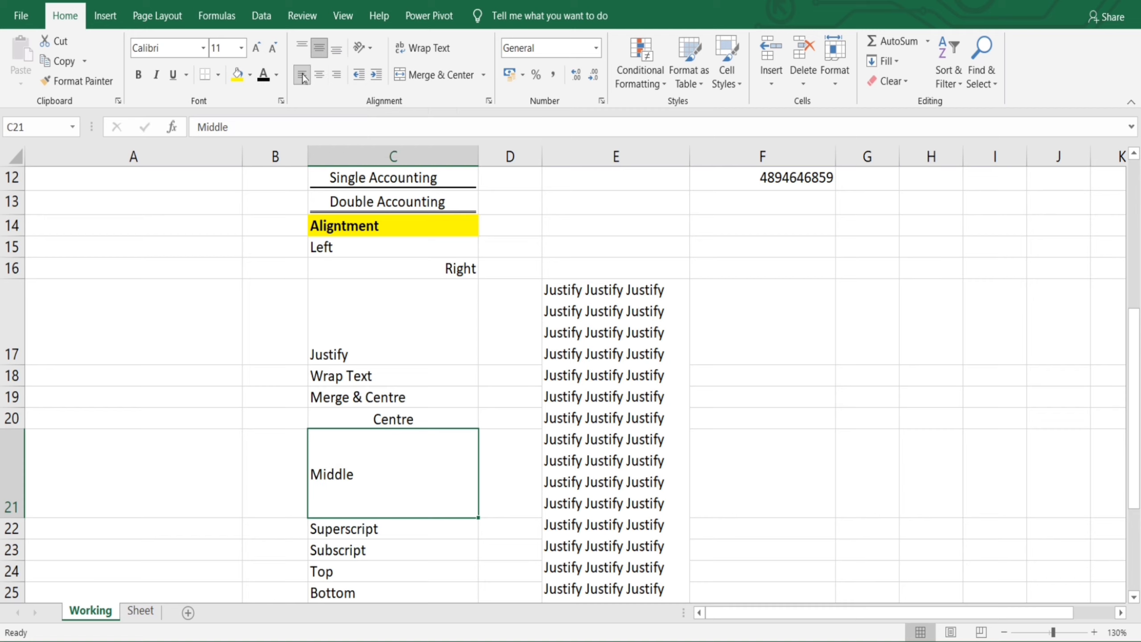
{"action": "left_click", "coordinate": [337, 73]}
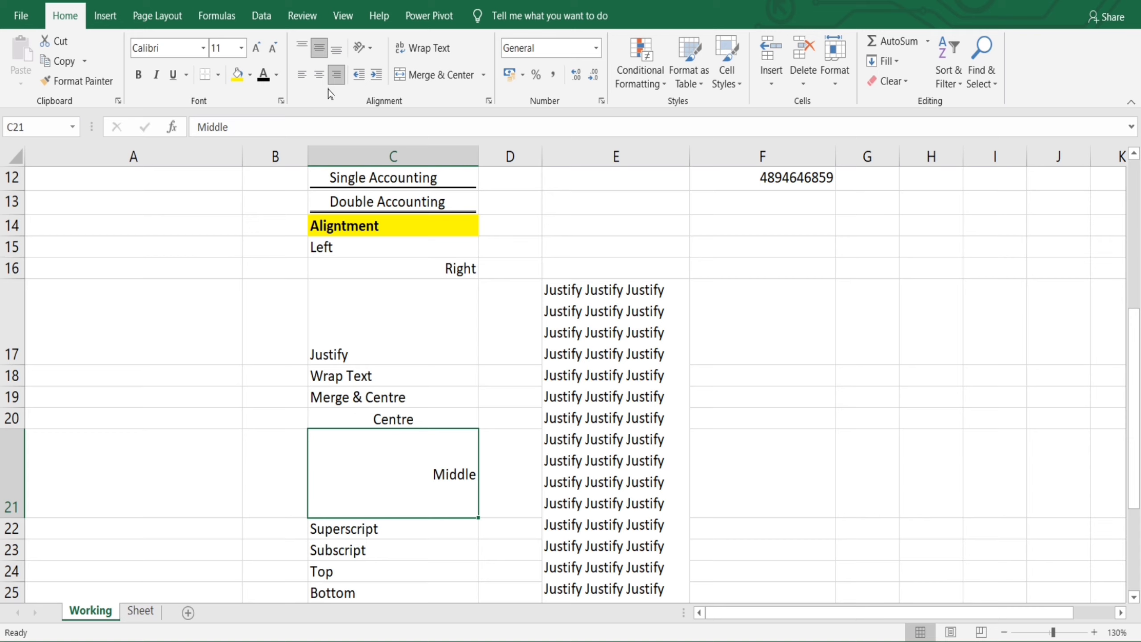
{"action": "left_click", "coordinate": [301, 50]}
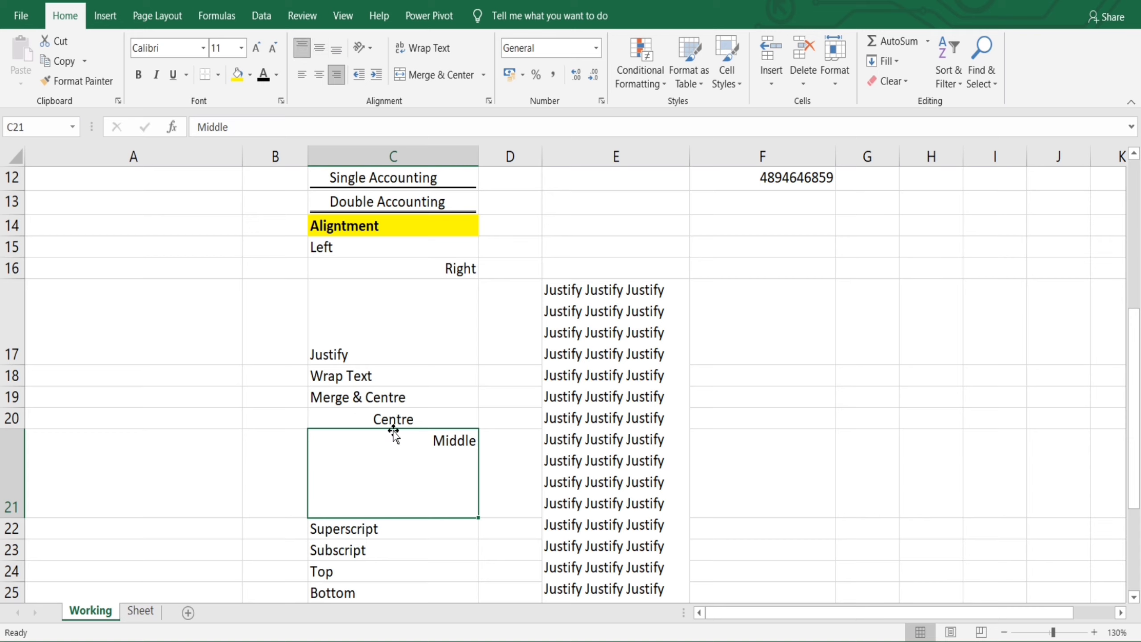
{"action": "left_click", "coordinate": [403, 534]}
{"action": "scroll", "coordinate": [616, 373], "scroll_direction": "down", "scroll_amount": 1}
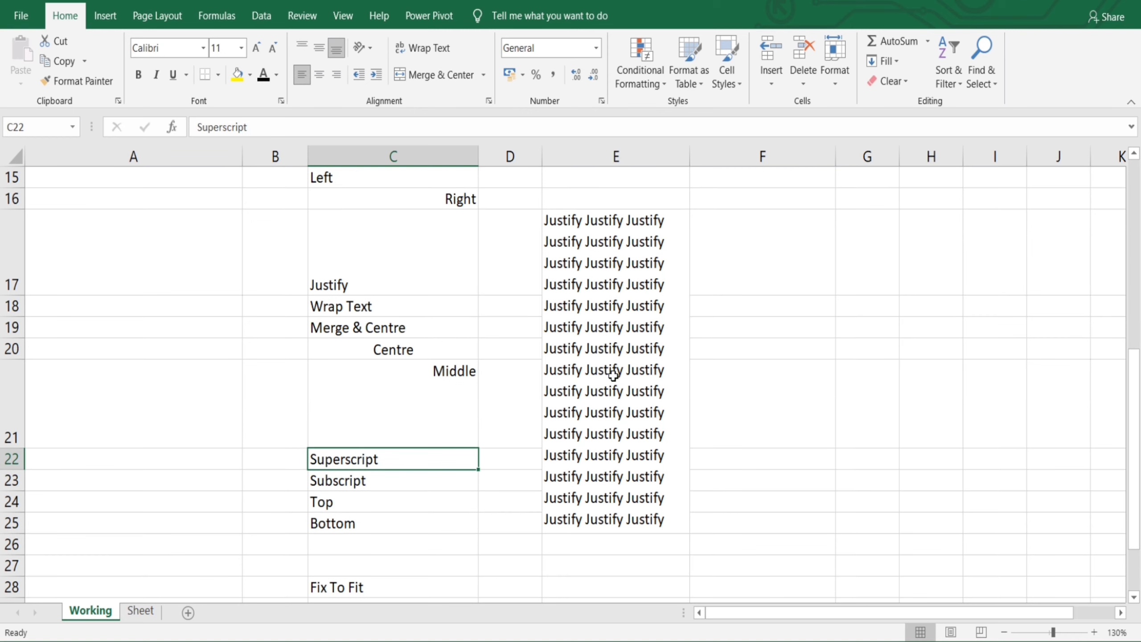
{"action": "left_click", "coordinate": [393, 484], "text": "ctrl"}
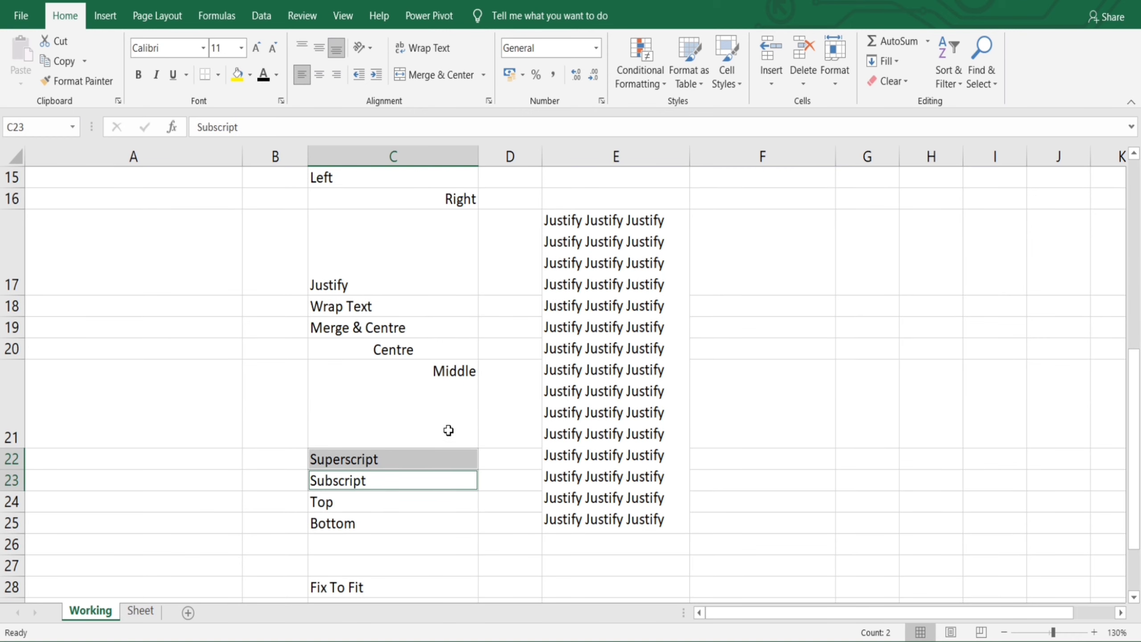
{"action": "scroll", "coordinate": [474, 429], "scroll_direction": "down", "scroll_amount": 1}
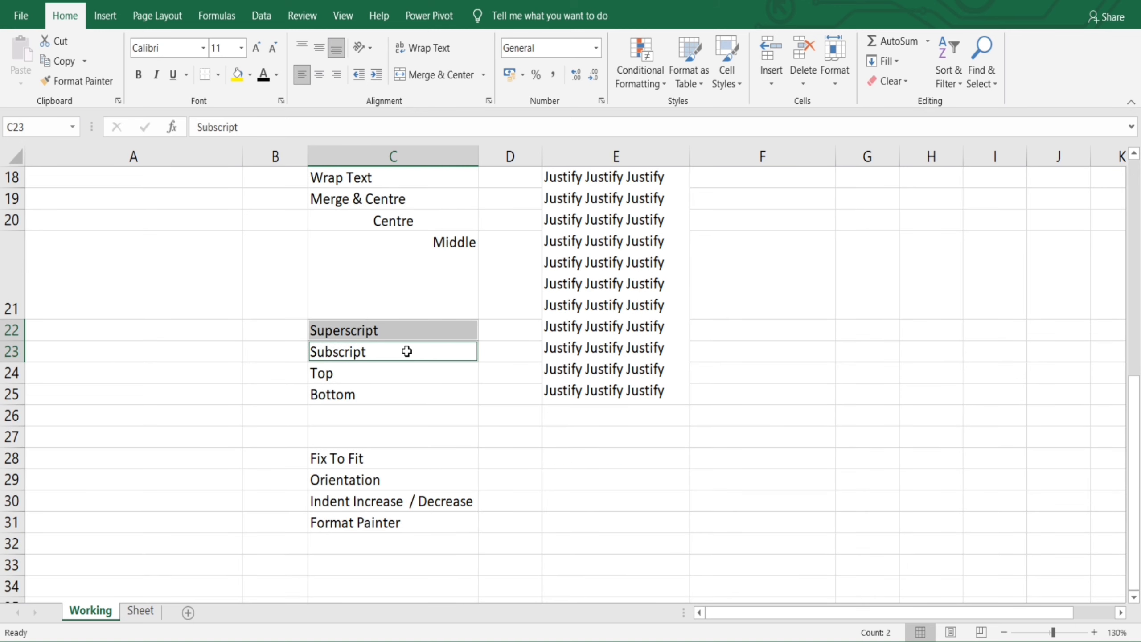
{"action": "left_click", "coordinate": [498, 336]}
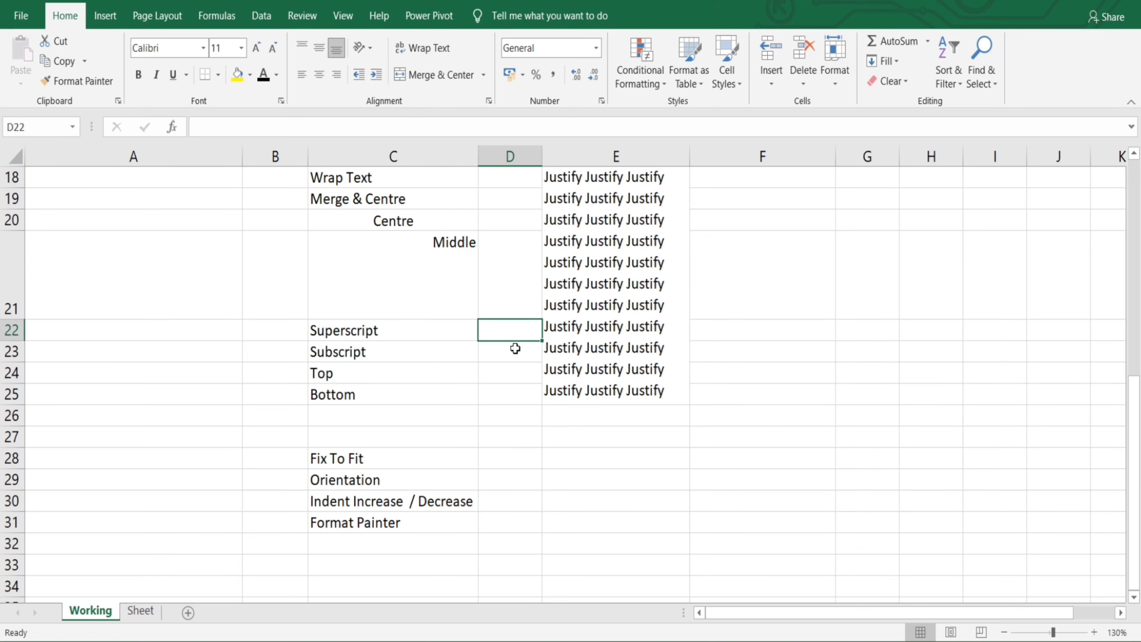
{"action": "left_click", "coordinate": [644, 298]}
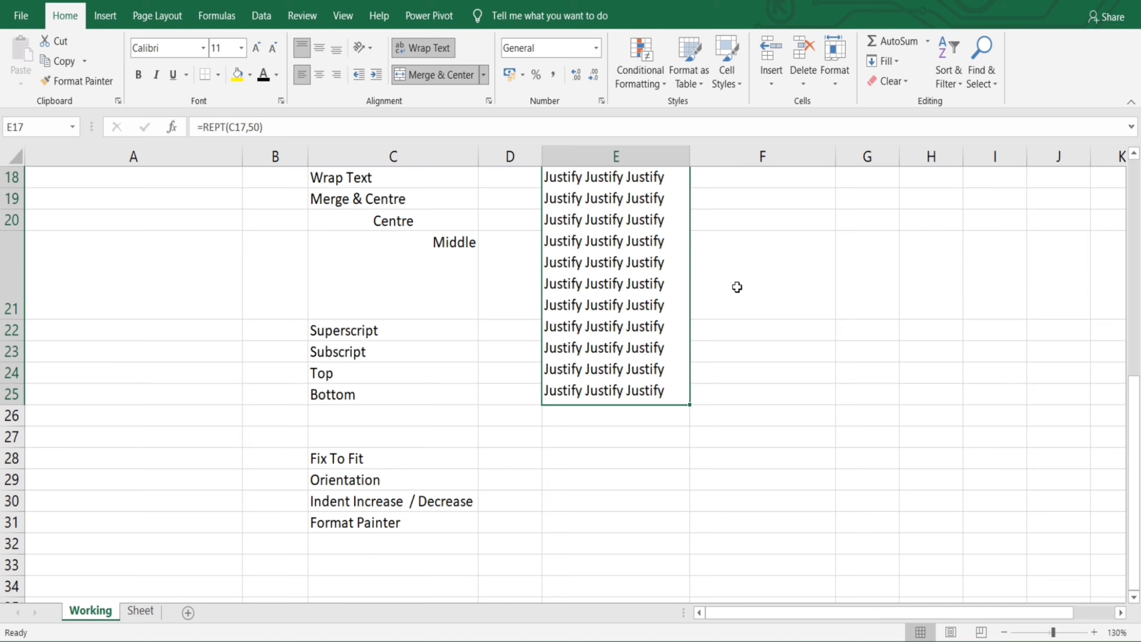
{"action": "scroll", "coordinate": [642, 256], "scroll_direction": "up", "scroll_amount": 2}
{"action": "left_click", "coordinate": [642, 255]}
{"action": "scroll", "coordinate": [623, 390], "scroll_direction": "down", "scroll_amount": 3}
{"action": "left_click", "coordinate": [623, 381], "text": "shift"}
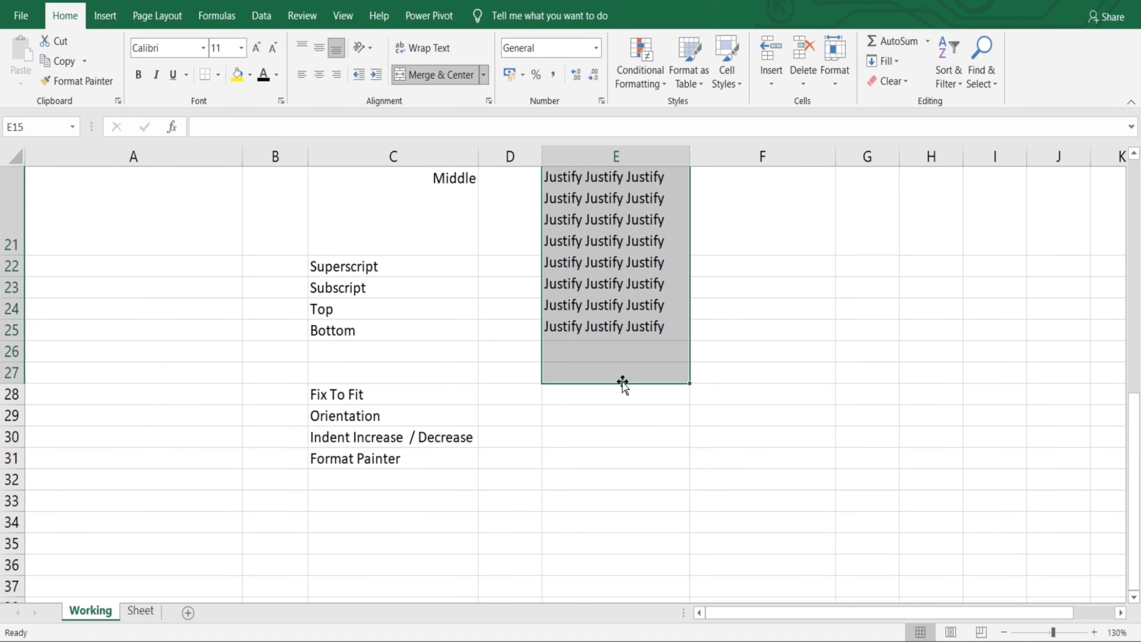
{"action": "left_click", "coordinate": [708, 342]}
{"action": "left_click", "coordinate": [679, 315]}
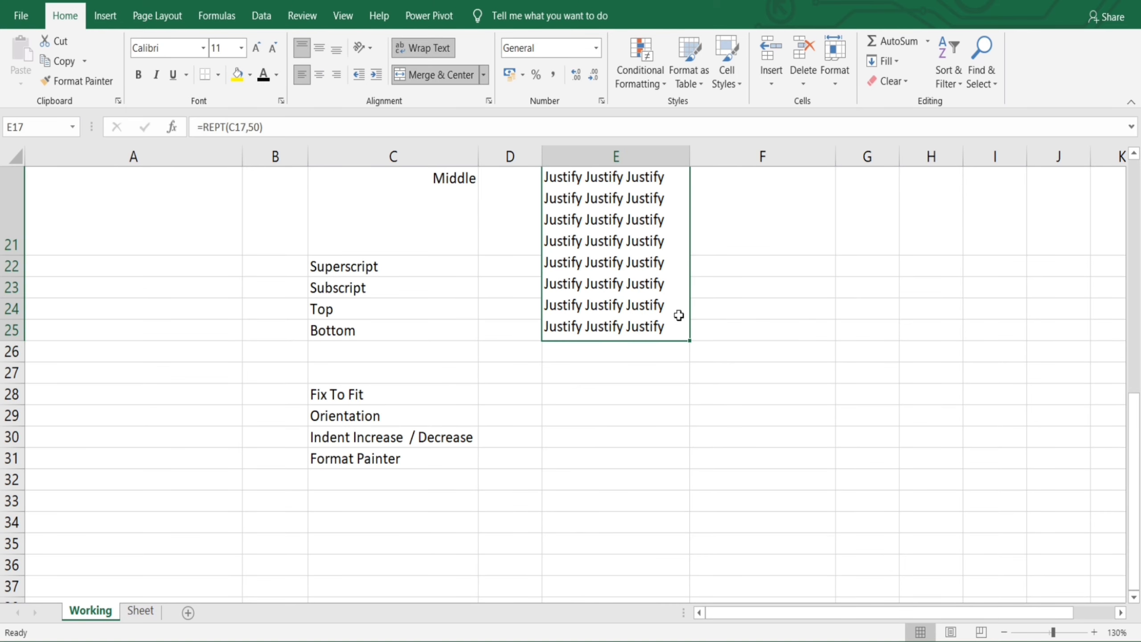
{"action": "scroll", "coordinate": [701, 314], "scroll_direction": "up", "scroll_amount": 2}
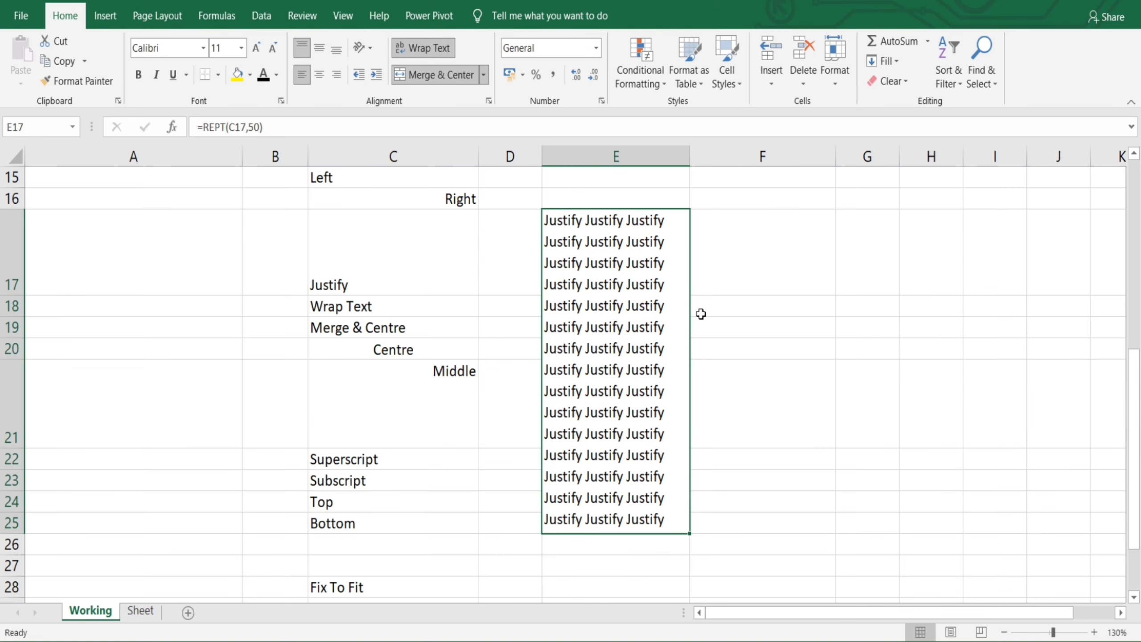
{"action": "left_click", "coordinate": [739, 275]}
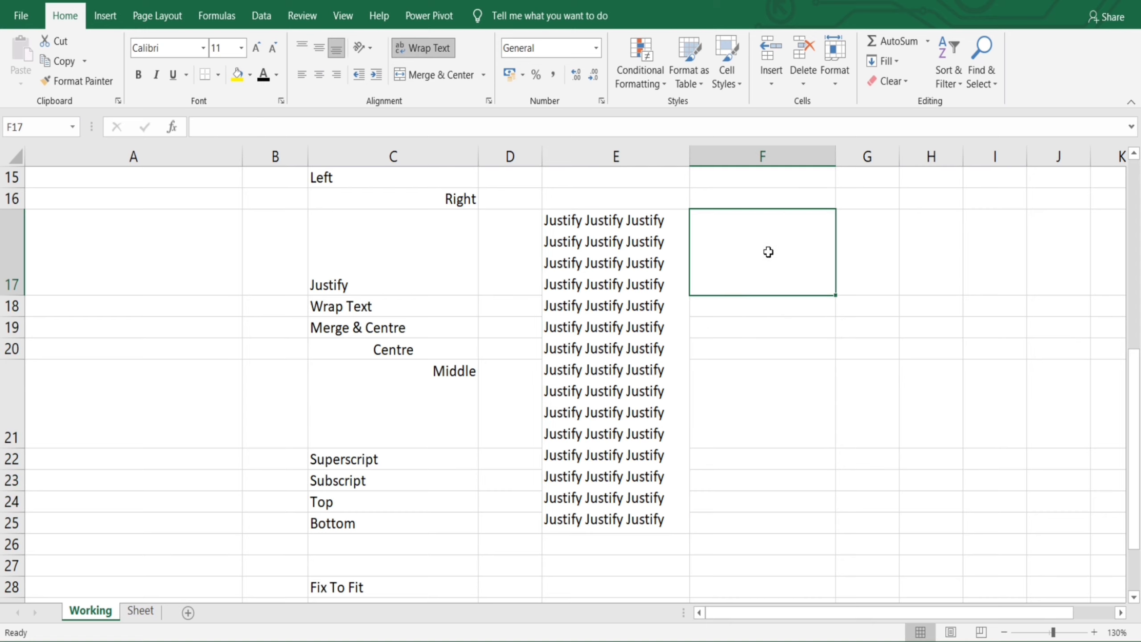
Enter 'top row' in F17 and 'bottom row' in F18
{"action": "type", "text": "top ro"}
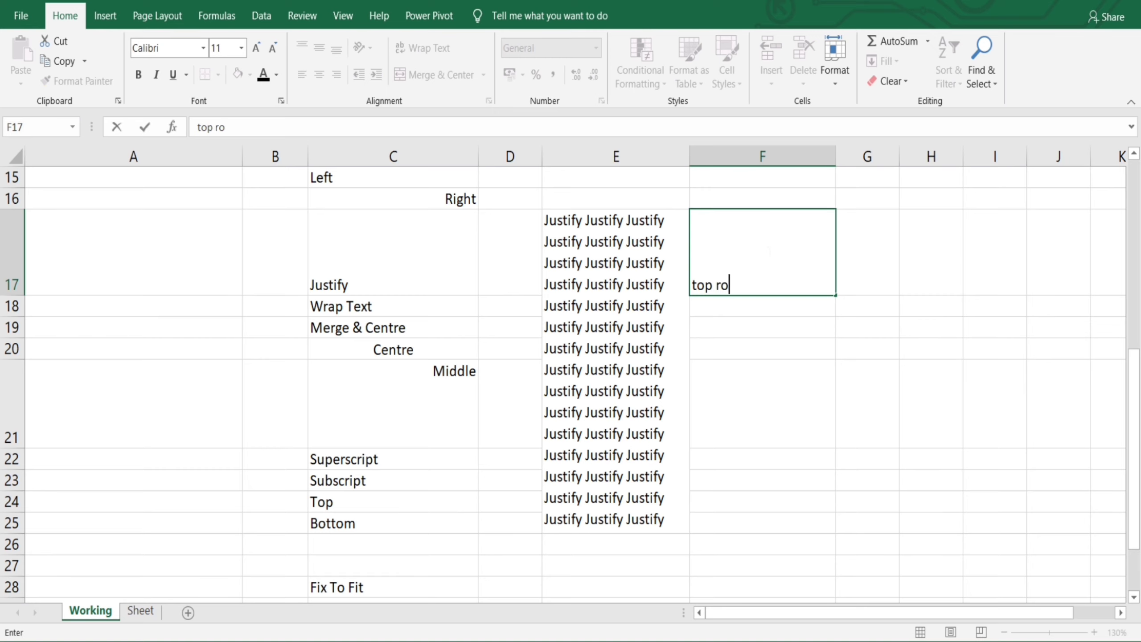
{"action": "type", "text": "w"}
{"action": "key", "text": "Return"}
{"action": "type", "text": "bott"}
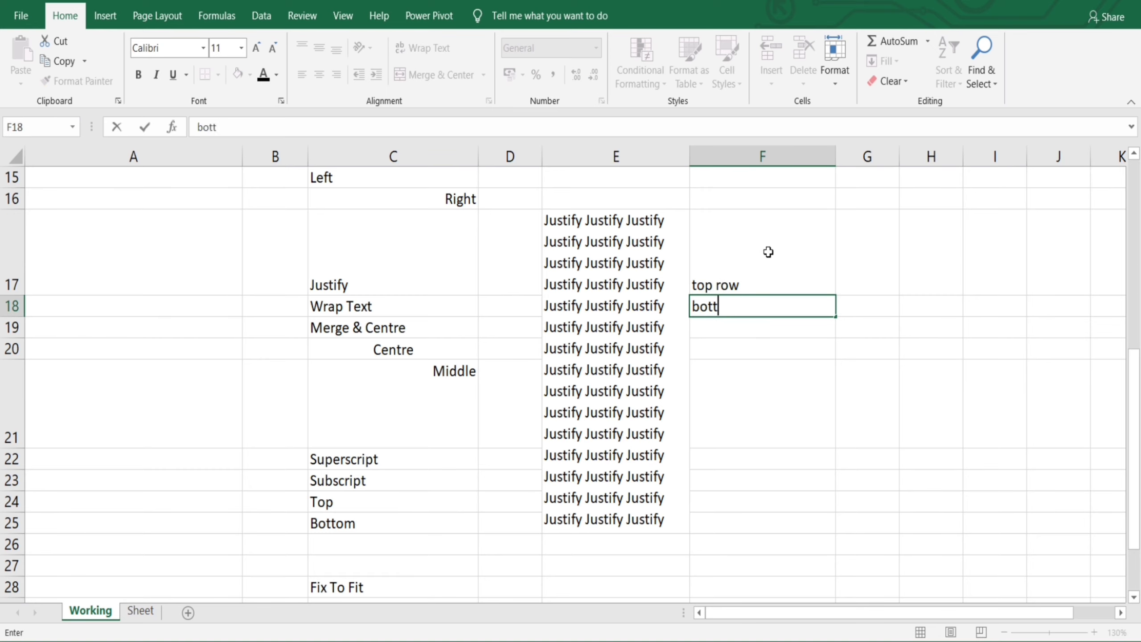
{"action": "type", "text": "om row"}
{"action": "key", "text": "Return"}
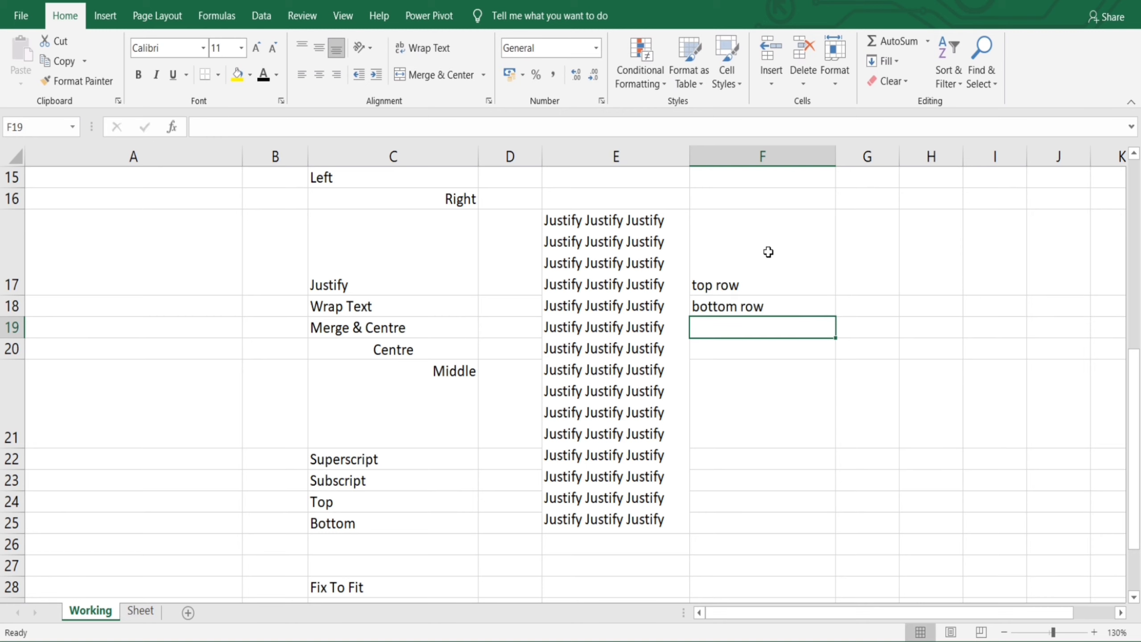
{"action": "left_click", "coordinate": [752, 263]}
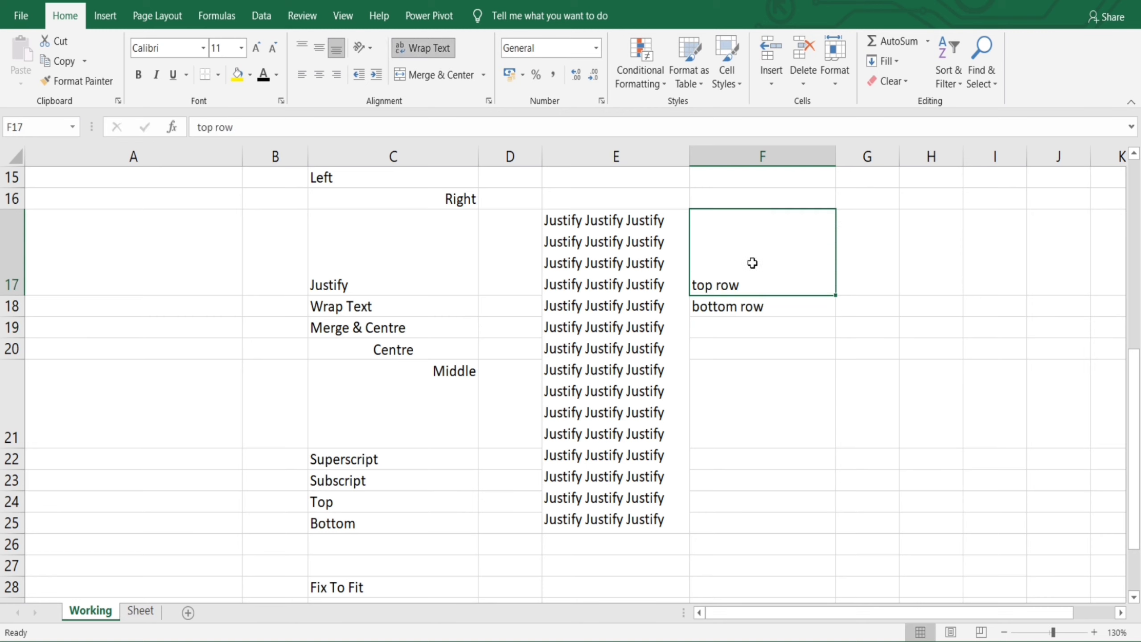
{"action": "left_click", "coordinate": [621, 259]}
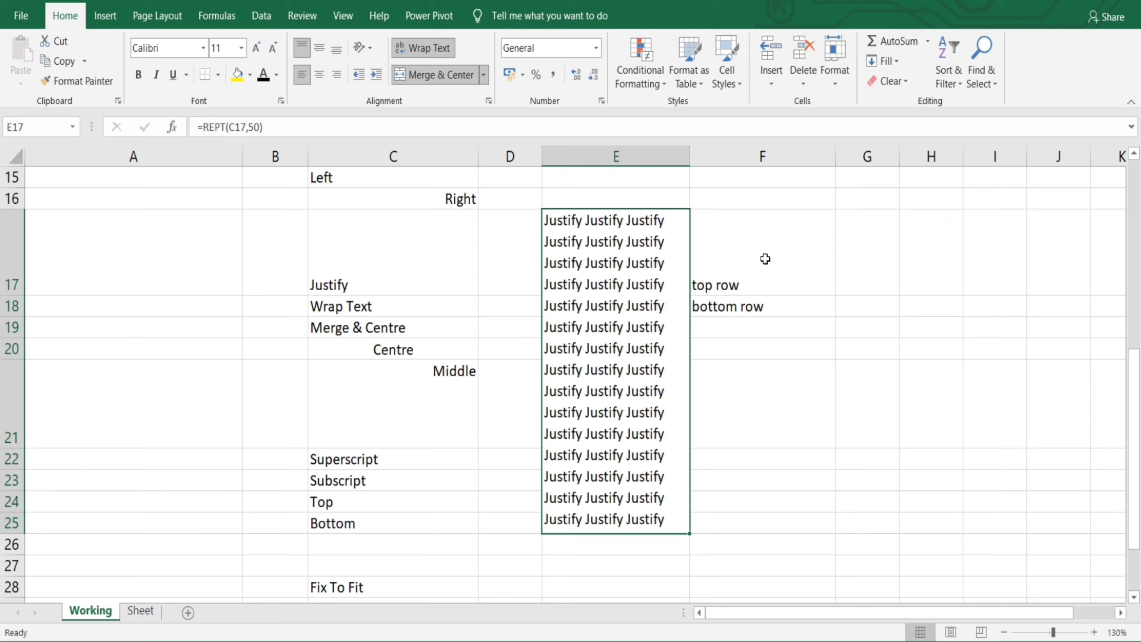
Merge and centre F17:I17, then undo that merge
{"action": "left_click", "coordinate": [765, 259]}
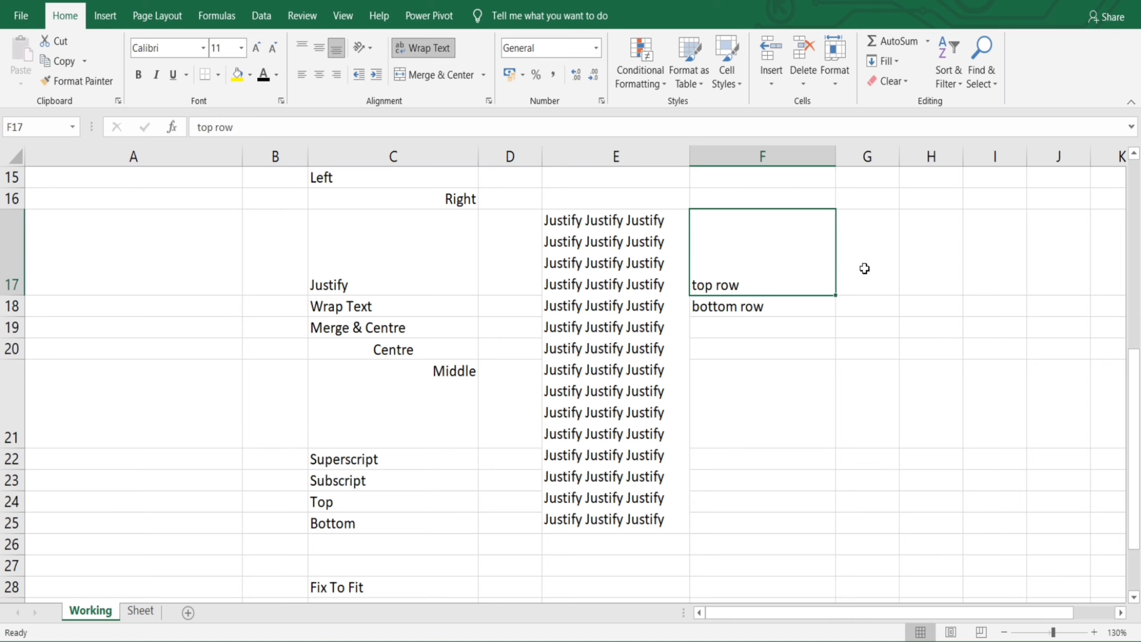
{"action": "left_click", "coordinate": [776, 312], "text": "shift"}
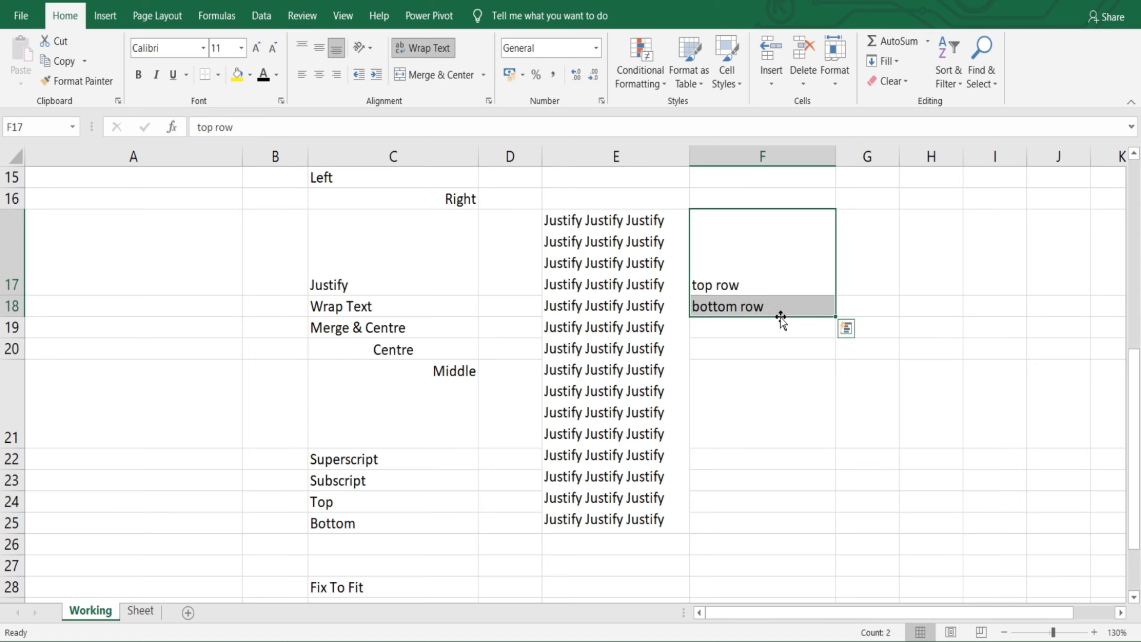
{"action": "left_click", "coordinate": [783, 339]}
{"action": "left_click_drag", "start_coordinate": [779, 247], "coordinate": [1006, 230]}
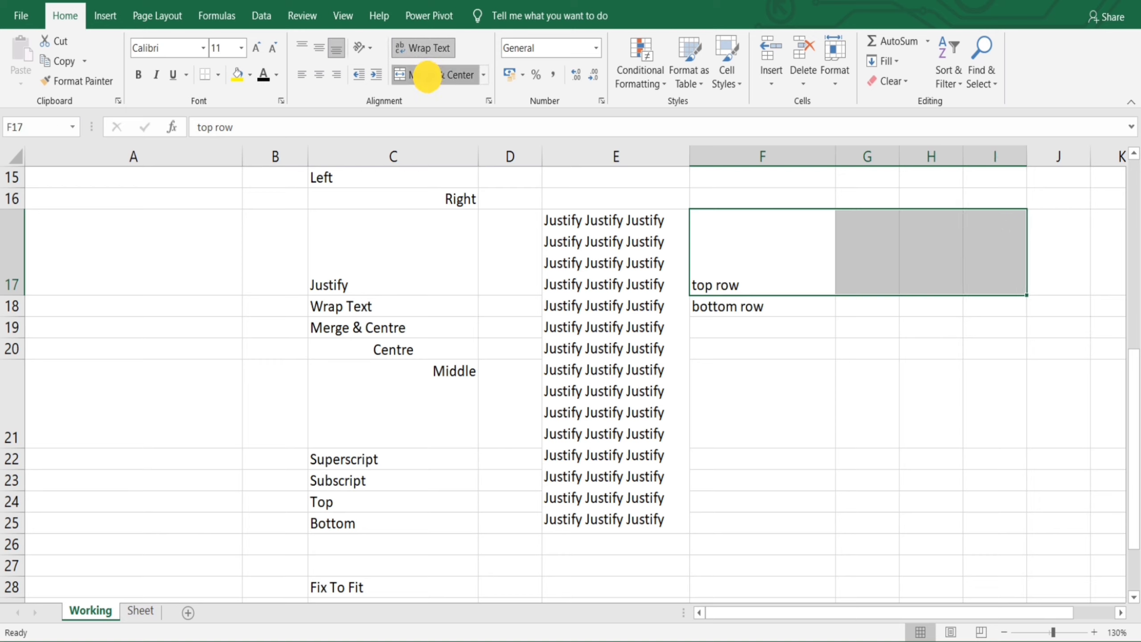
{"action": "left_click", "coordinate": [433, 72]}
{"action": "key", "text": "ctrl+z"}
{"action": "left_click", "coordinate": [791, 330]}
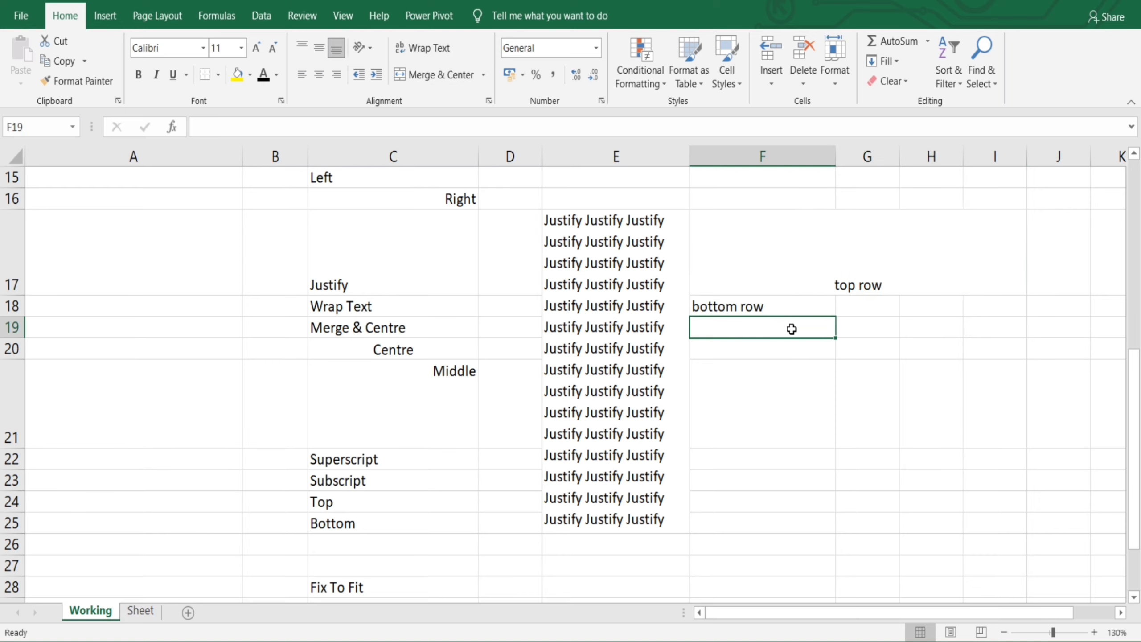
{"action": "left_click", "coordinate": [769, 306]}
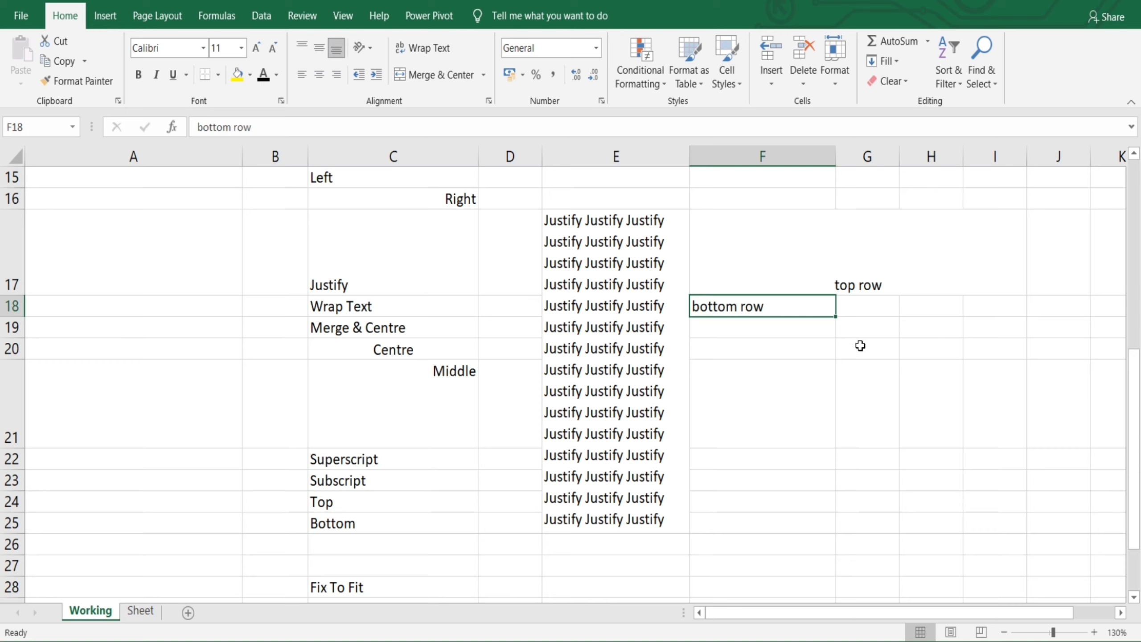
{"action": "key", "text": "ctrl+z"}
Merge and centre F17:F18, accepting that 'bottom row' is discarded
{"action": "left_click", "coordinate": [801, 320]}
{"action": "left_click", "coordinate": [769, 283]}
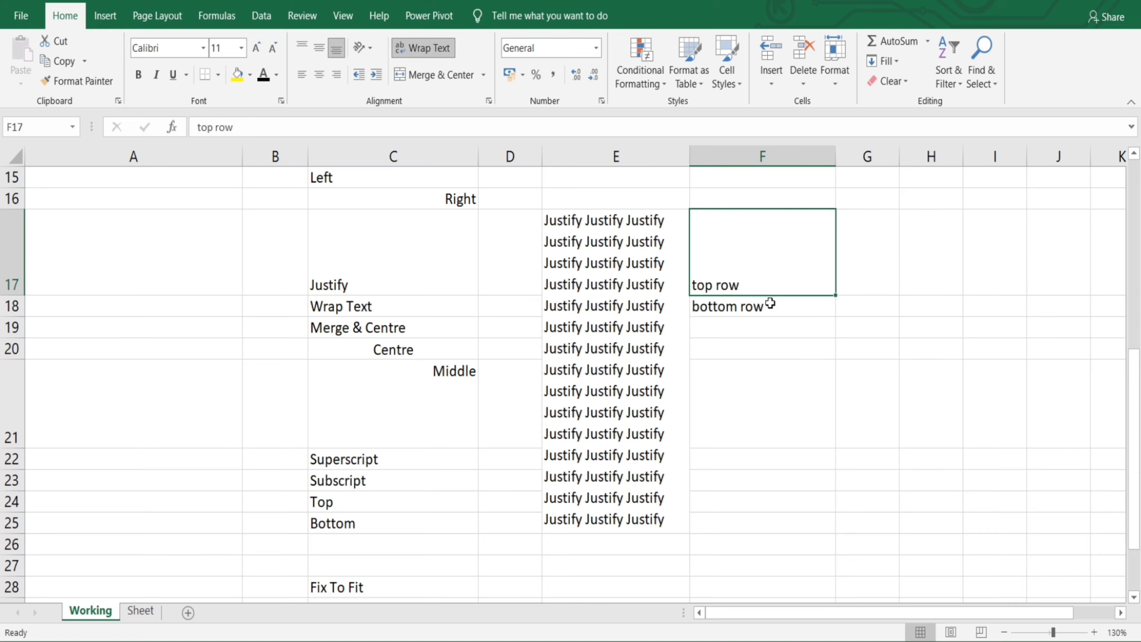
{"action": "left_click", "coordinate": [769, 305]}
{"action": "left_click_drag", "start_coordinate": [757, 281], "coordinate": [773, 307]}
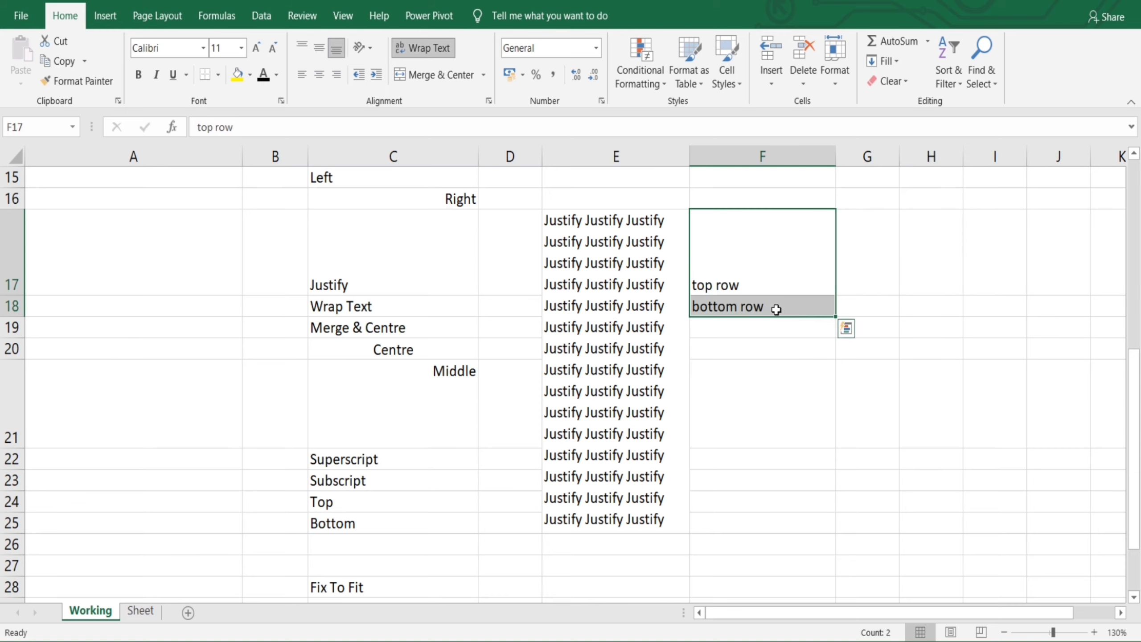
{"action": "left_click", "coordinate": [440, 76]}
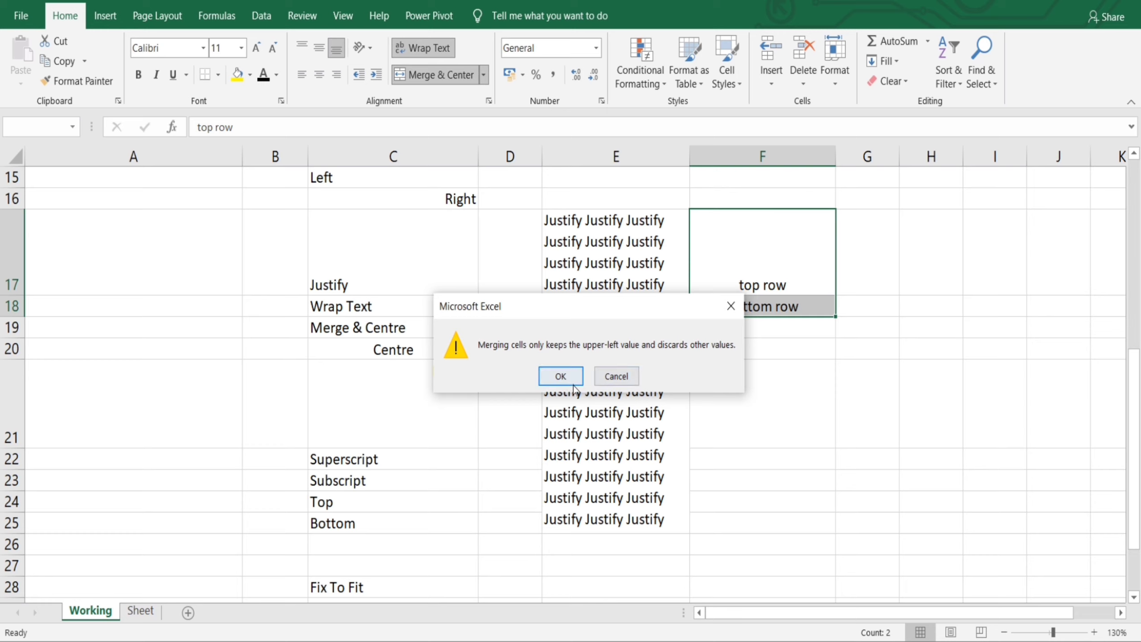
{"action": "left_click_drag", "start_coordinate": [683, 309], "coordinate": [775, 359]}
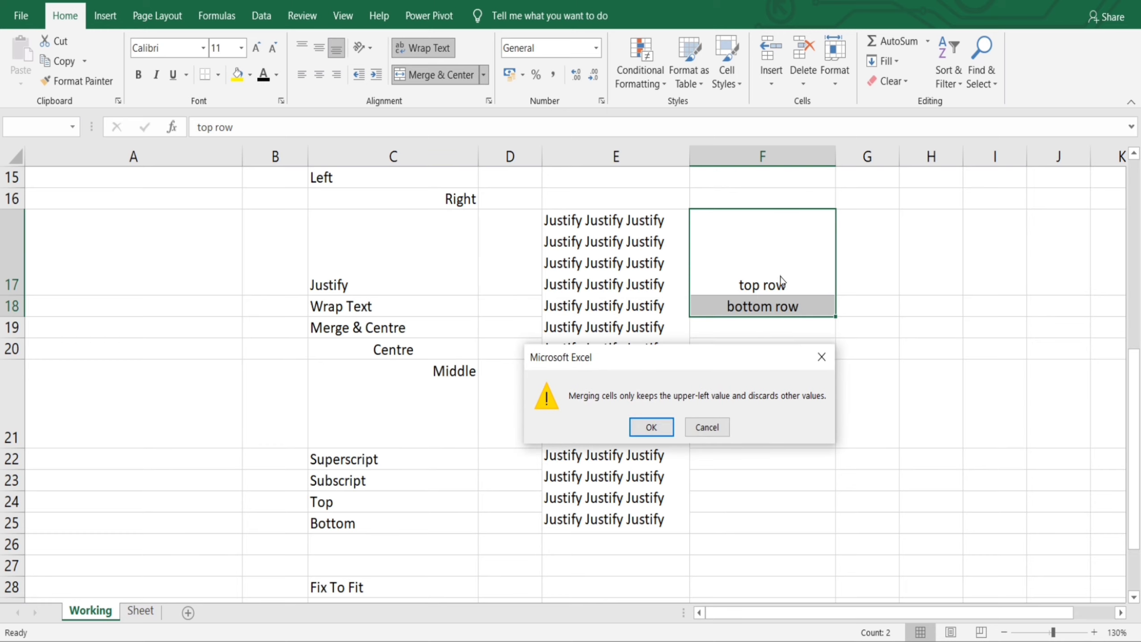
{"action": "left_click", "coordinate": [650, 427]}
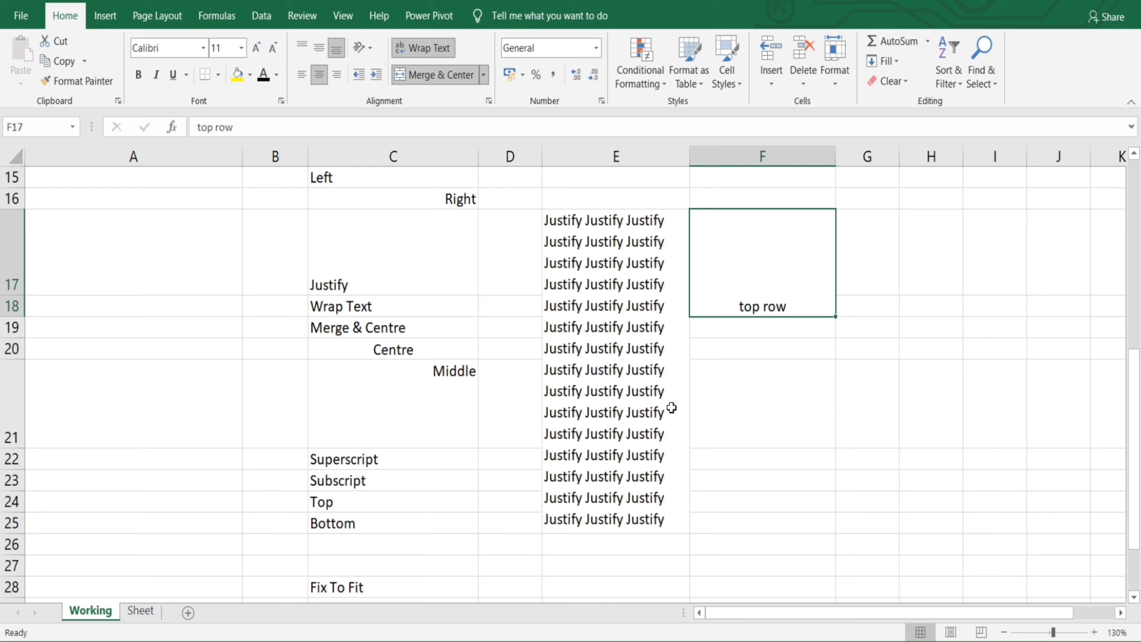
Enter H2O in cell F22 as a chemistry example
{"action": "left_click", "coordinate": [404, 461]}
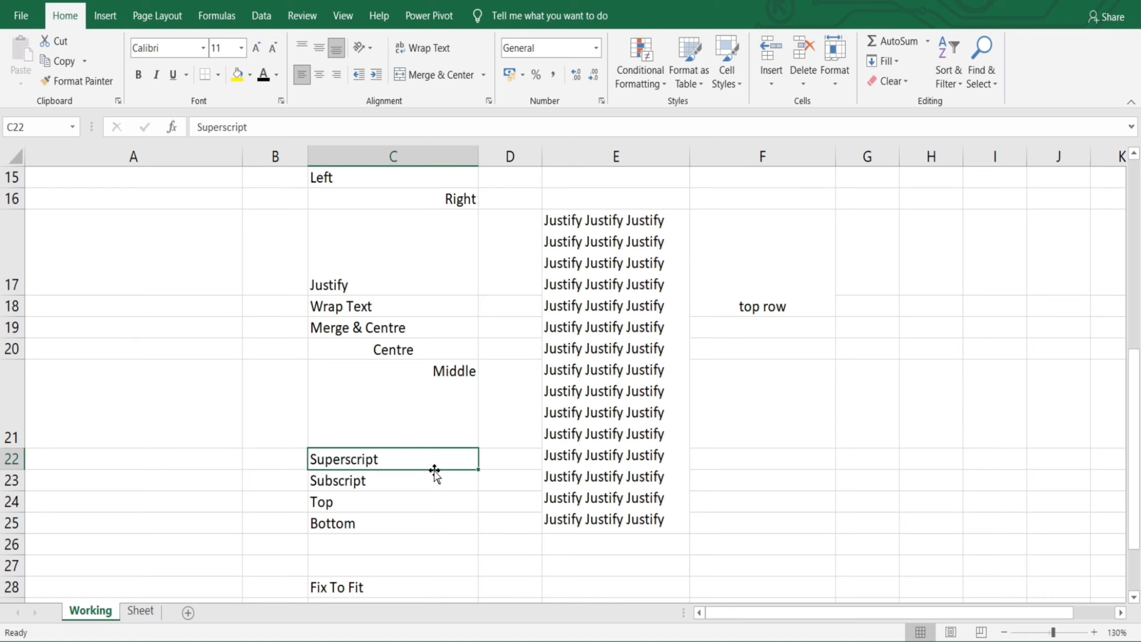
{"action": "left_click", "coordinate": [405, 480]}
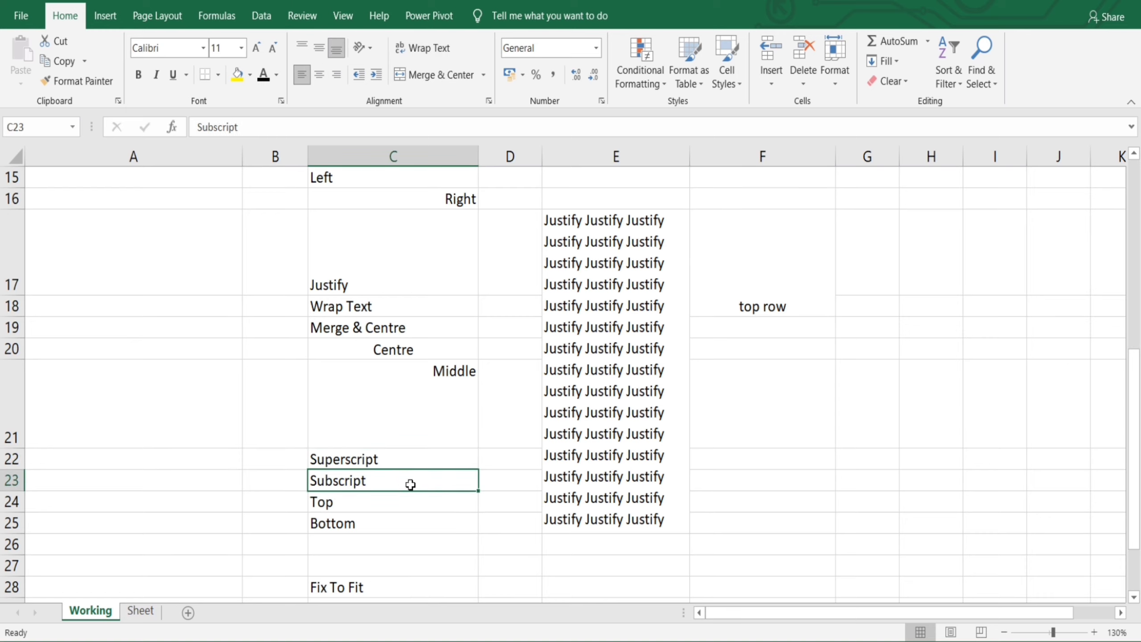
{"action": "left_click", "coordinate": [739, 461]}
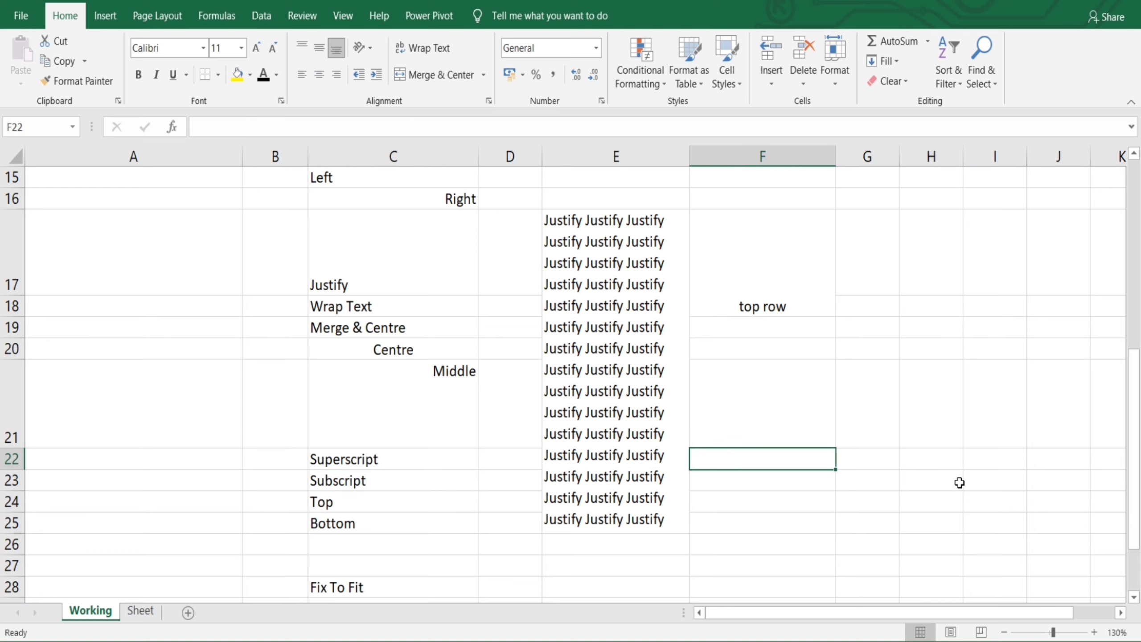
{"action": "type", "text": "H"}
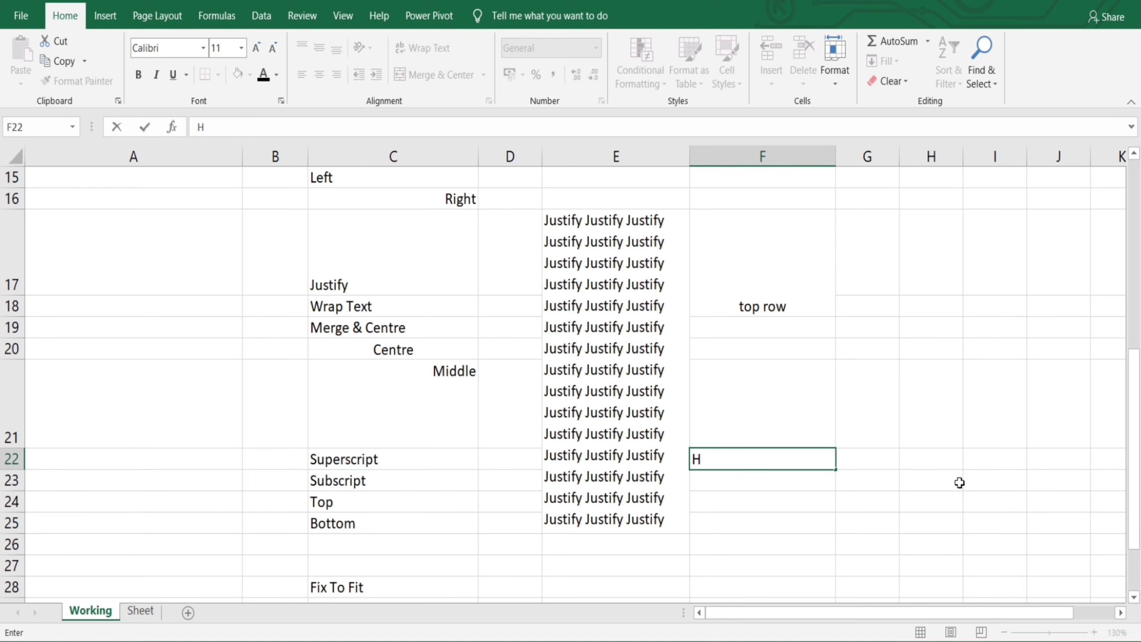
{"action": "type", "text": "2O"}
{"action": "key", "text": "Return"}
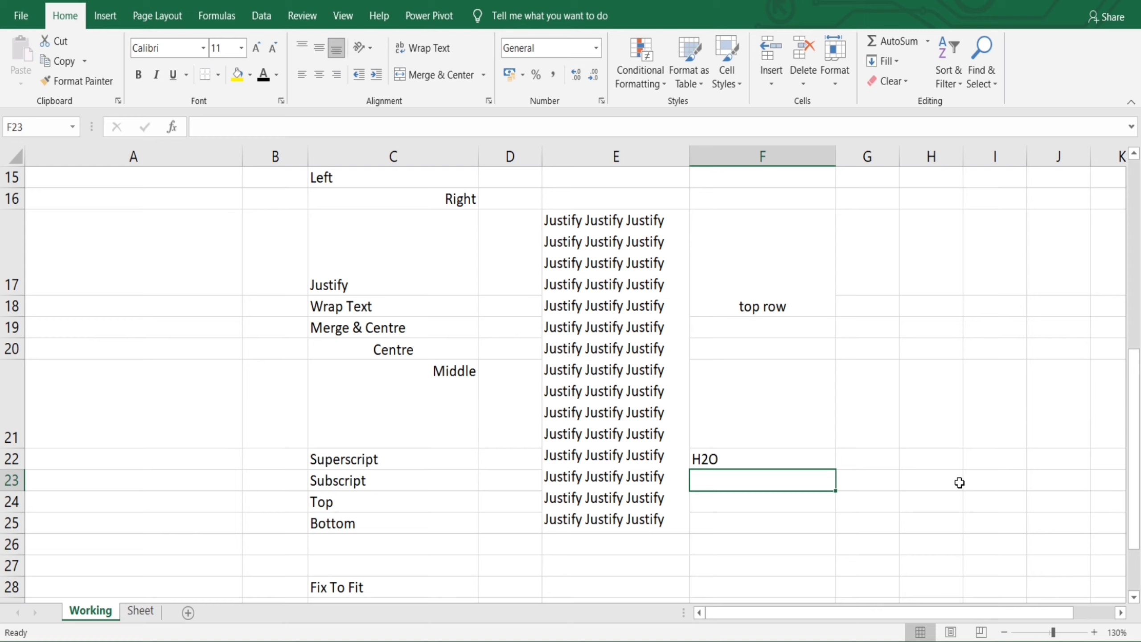
Format the 2 in H2O as superscript via Format Cells
{"action": "left_click", "coordinate": [706, 460]}
{"action": "double_click", "coordinate": [706, 459]}
{"action": "left_click_drag", "start_coordinate": [701, 460], "coordinate": [708, 459]}
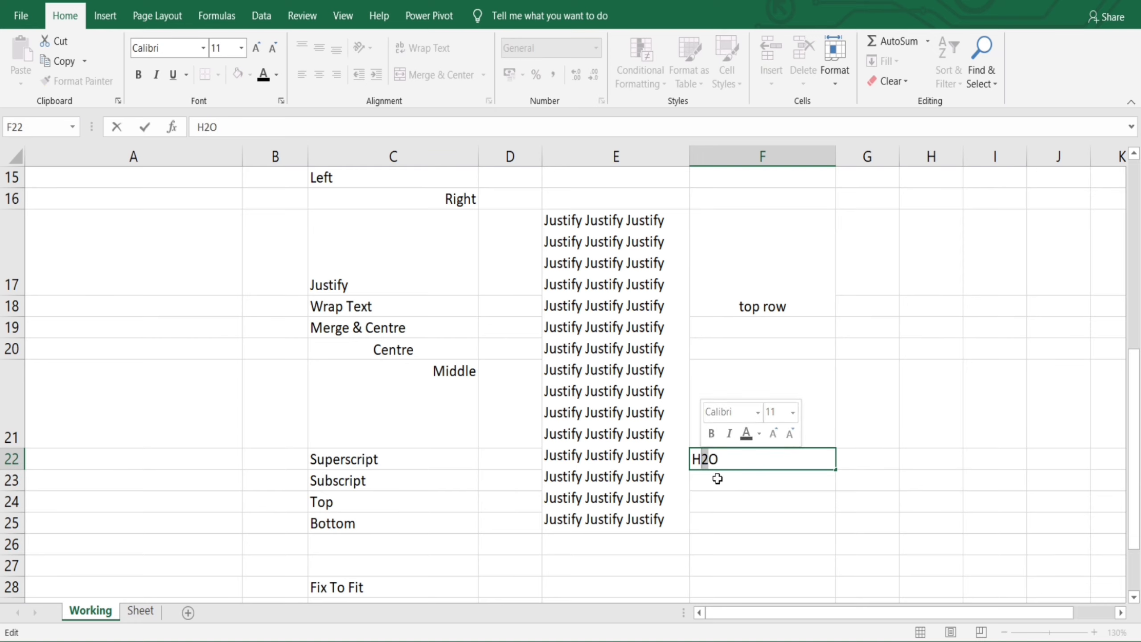
{"action": "right_click", "coordinate": [705, 459]}
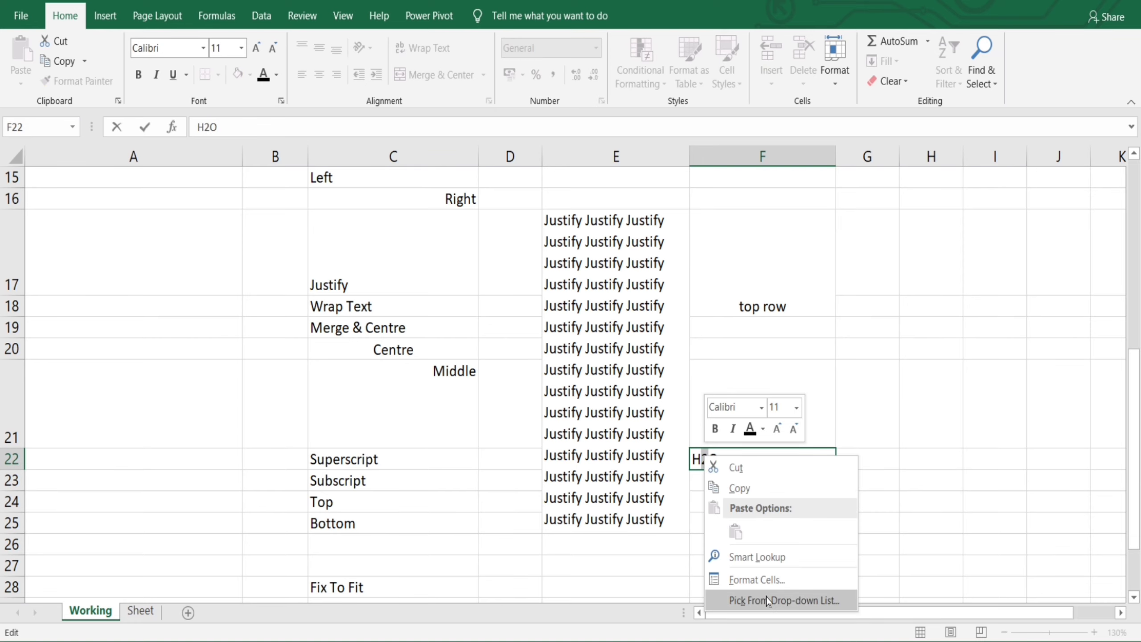
{"action": "left_click", "coordinate": [766, 579]}
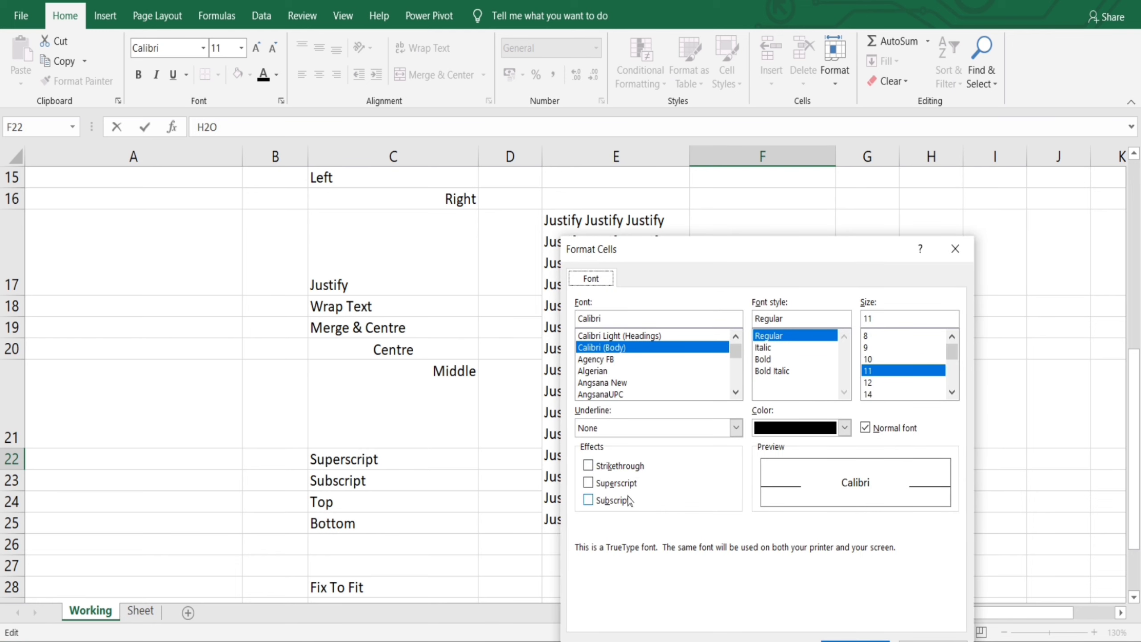
{"action": "left_click", "coordinate": [611, 488]}
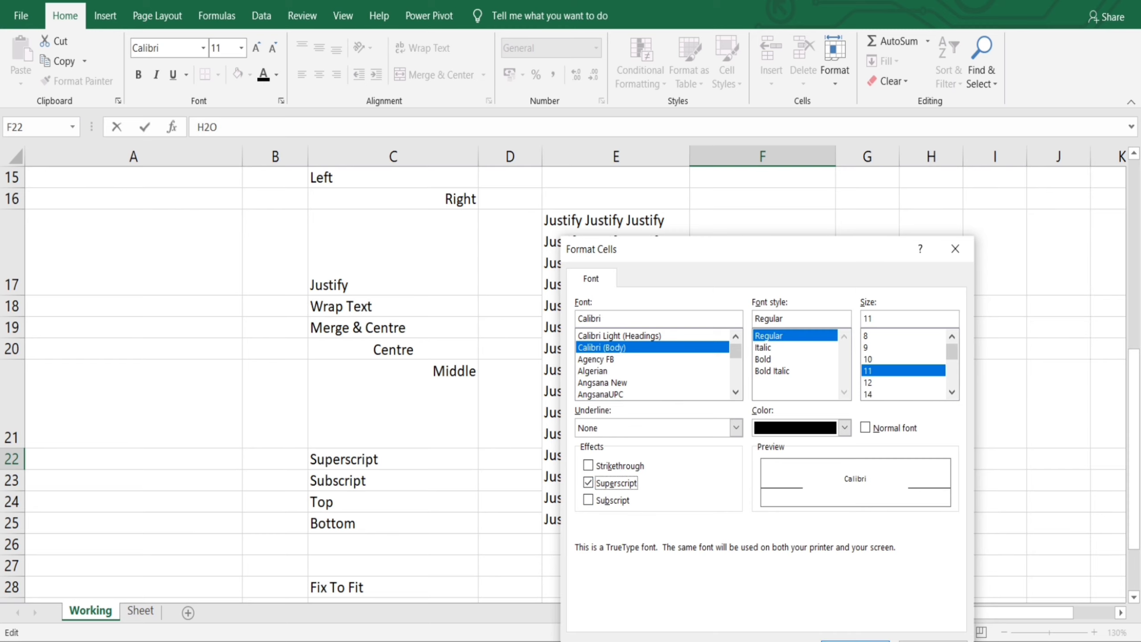
{"action": "key", "text": "Return"}
{"action": "left_click", "coordinate": [775, 525]}
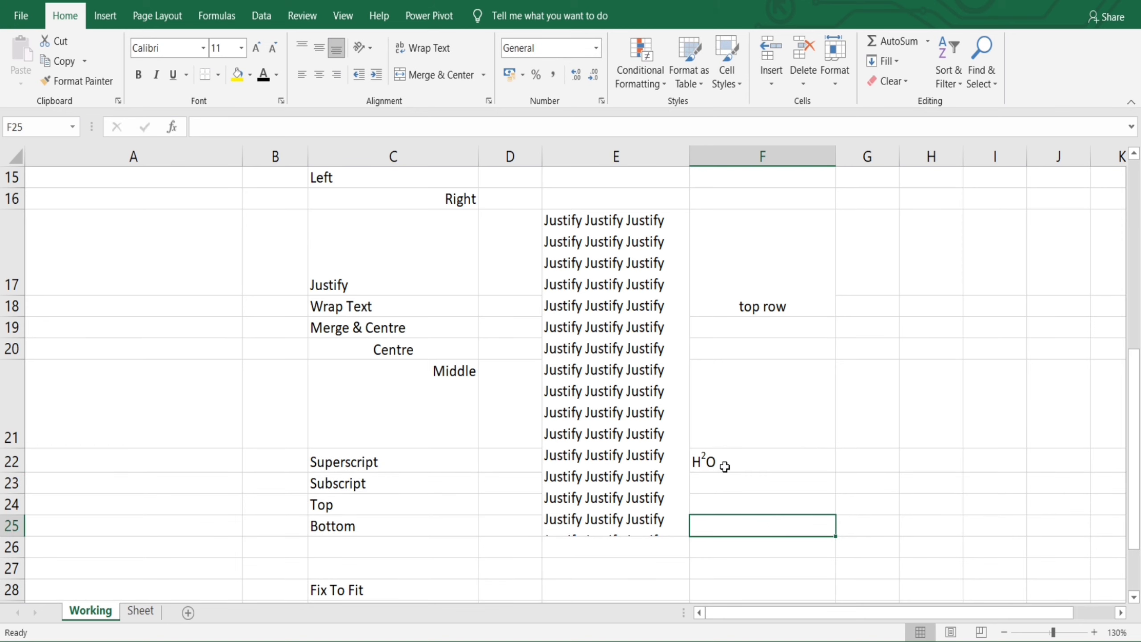
Change the 2 from superscript to subscript so F22 reads H₂O
{"action": "double_click", "coordinate": [705, 459]}
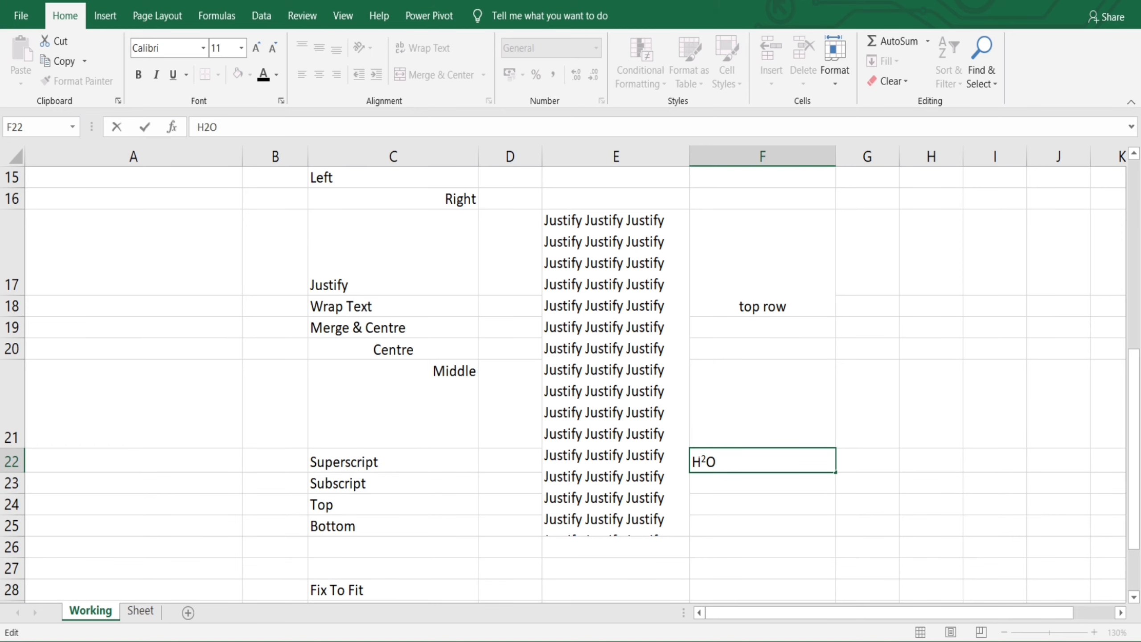
{"action": "key", "text": "shift+Left"}
{"action": "right_click", "coordinate": [703, 459]}
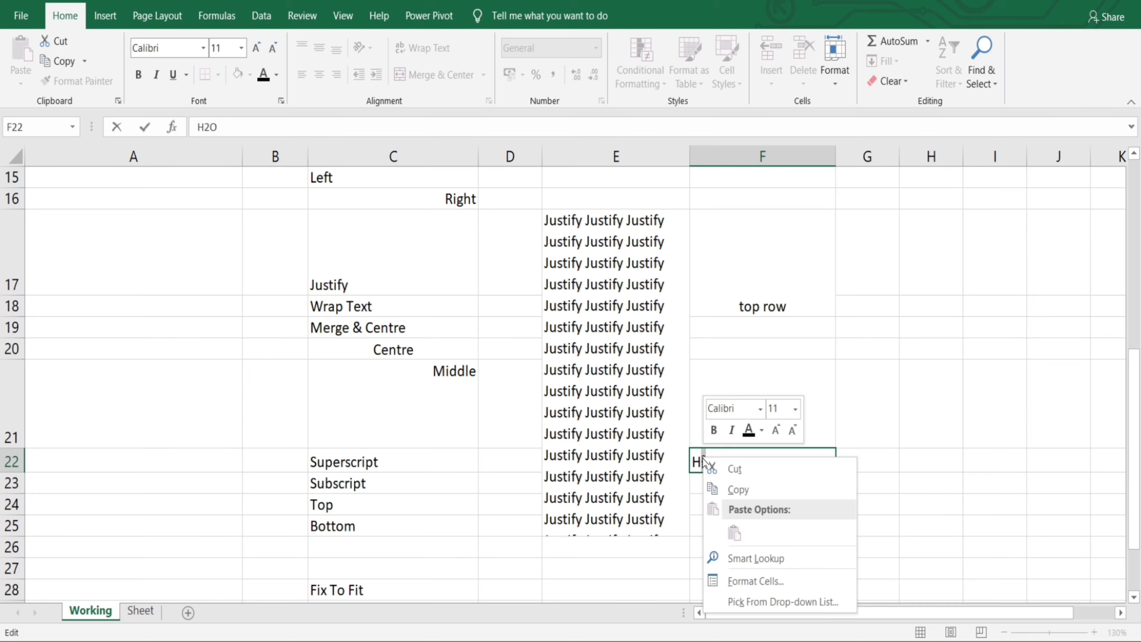
{"action": "left_click", "coordinate": [755, 580]}
{"action": "left_click", "coordinate": [605, 482]}
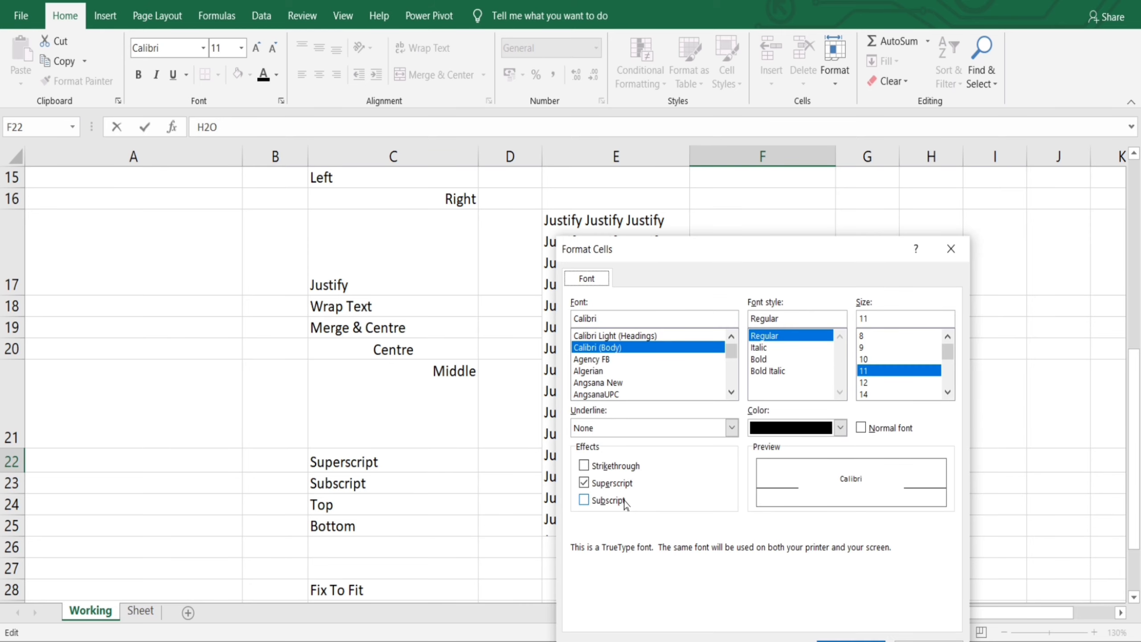
{"action": "left_click", "coordinate": [609, 500]}
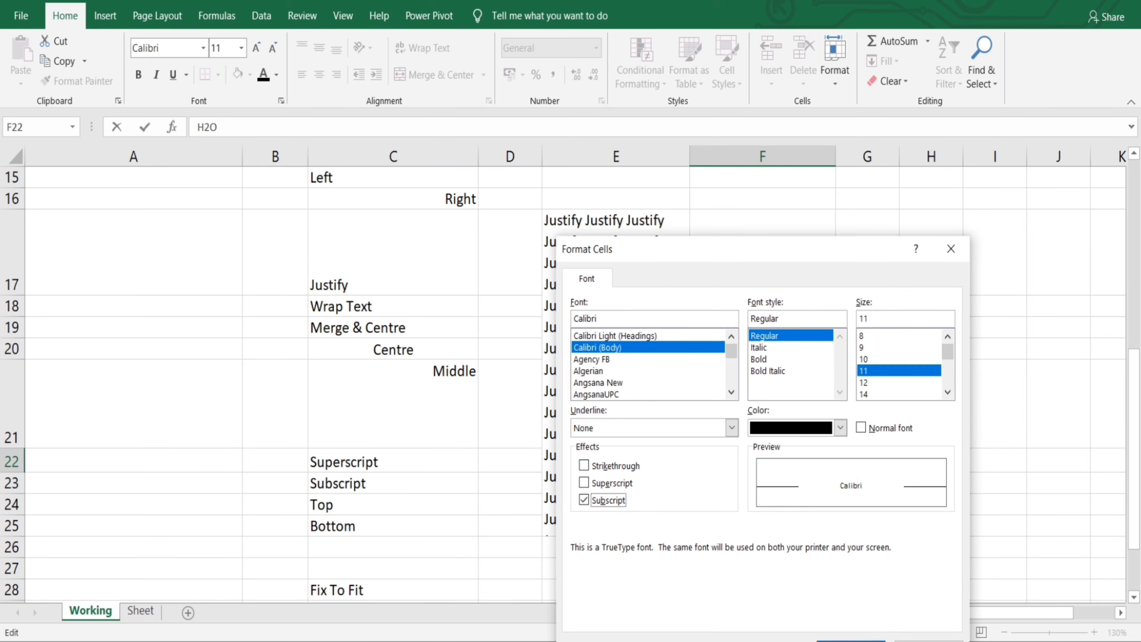
{"action": "left_click", "coordinate": [869, 636]}
{"action": "left_click", "coordinate": [793, 539]}
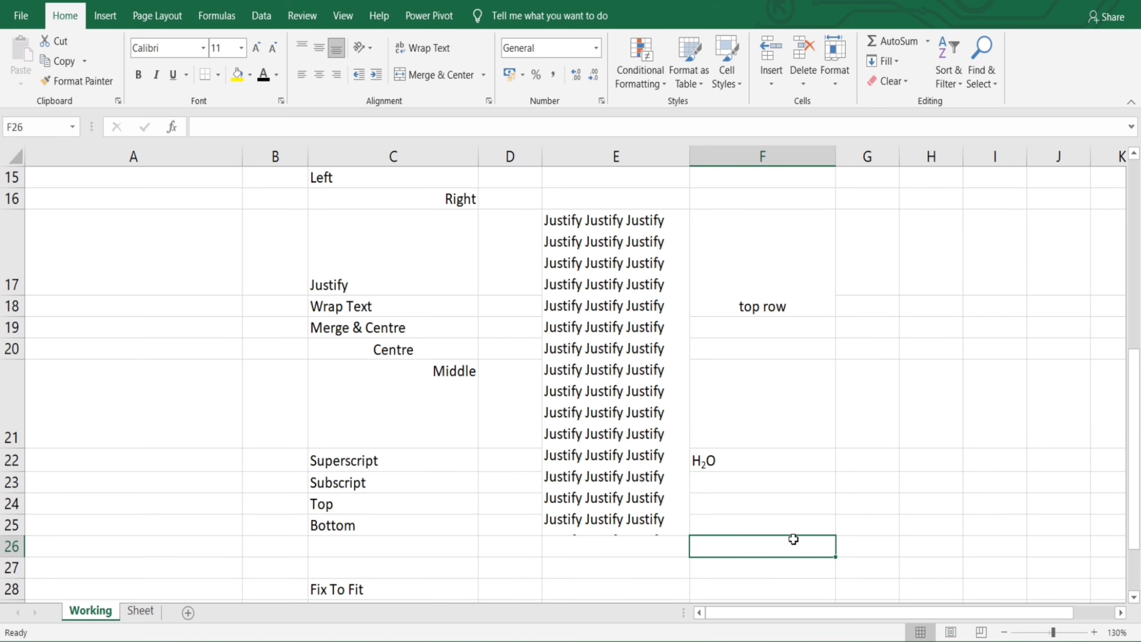
Enter '2nd Street' in cell F23, correcting typos along the way
{"action": "left_click", "coordinate": [732, 490]}
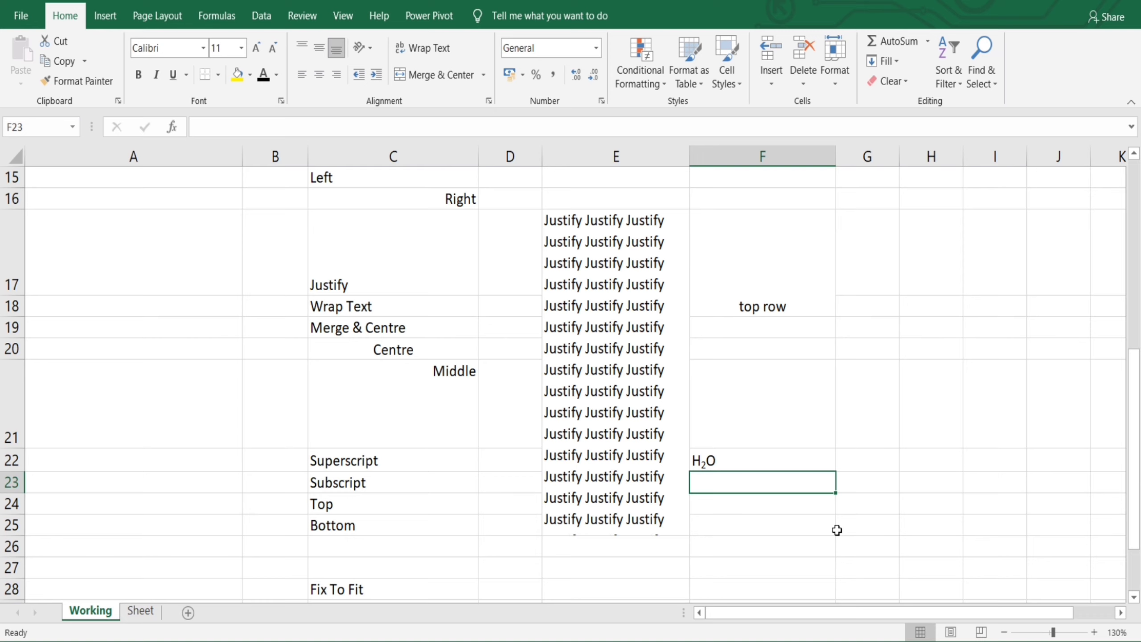
{"action": "type", "text": "2"}
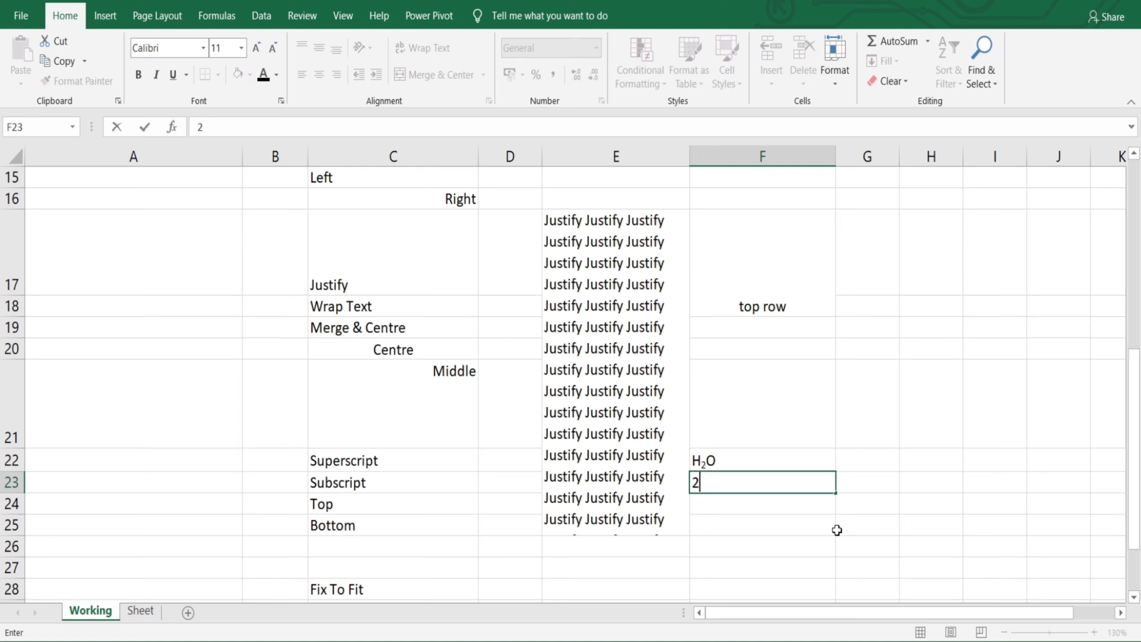
{"action": "type", "text": "ND"}
{"action": "key", "text": "BackSpace"}
{"action": "key", "text": "BackSpace"}
{"action": "type", "text": "nd Sst"}
{"action": "key", "text": "BackSpace"}
{"action": "key", "text": "BackSpace"}
{"action": "type", "text": "treet"}
{"action": "key", "text": "Return"}
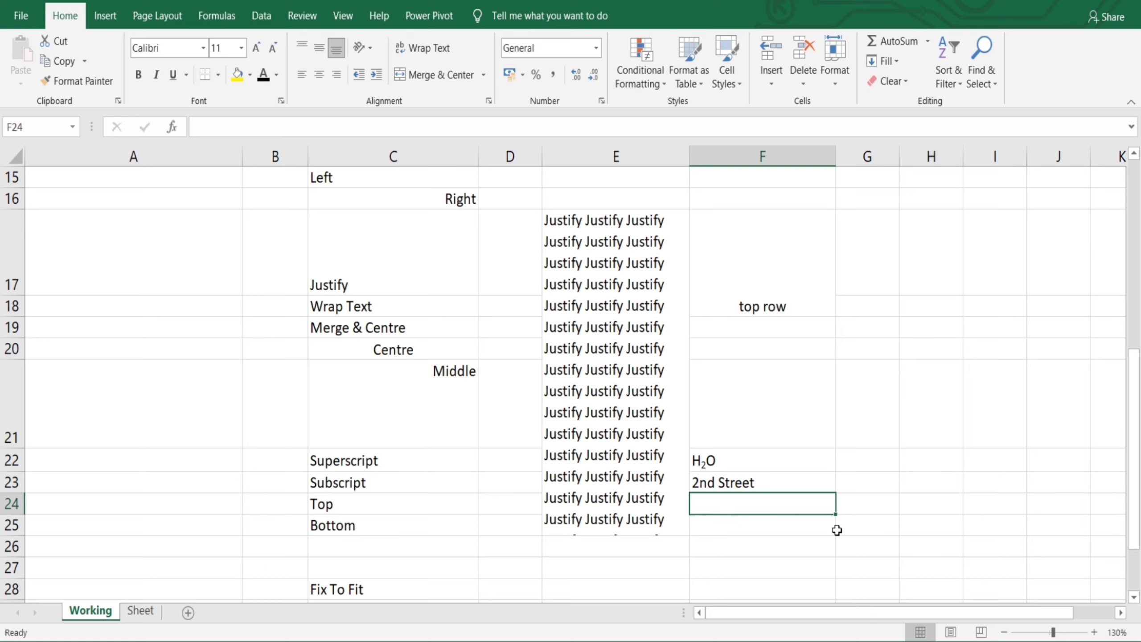
Format the 'nd' in '2nd Street' as superscript via Format Cells
{"action": "double_click", "coordinate": [704, 485]}
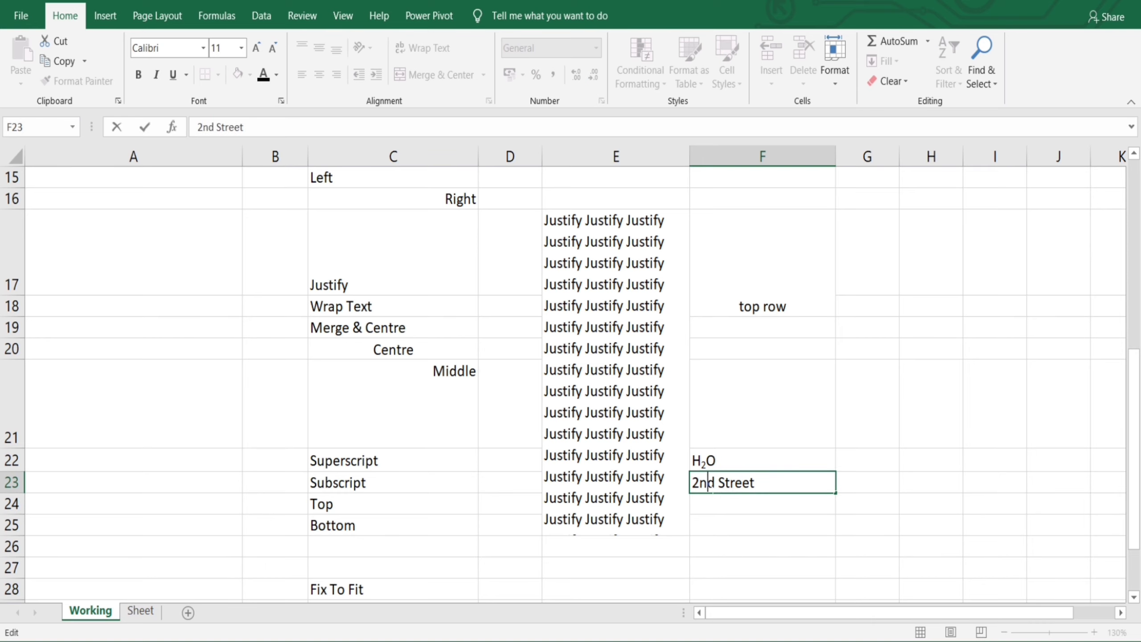
{"action": "left_click_drag", "start_coordinate": [700, 485], "coordinate": [708, 485]}
{"action": "right_click", "coordinate": [708, 481]}
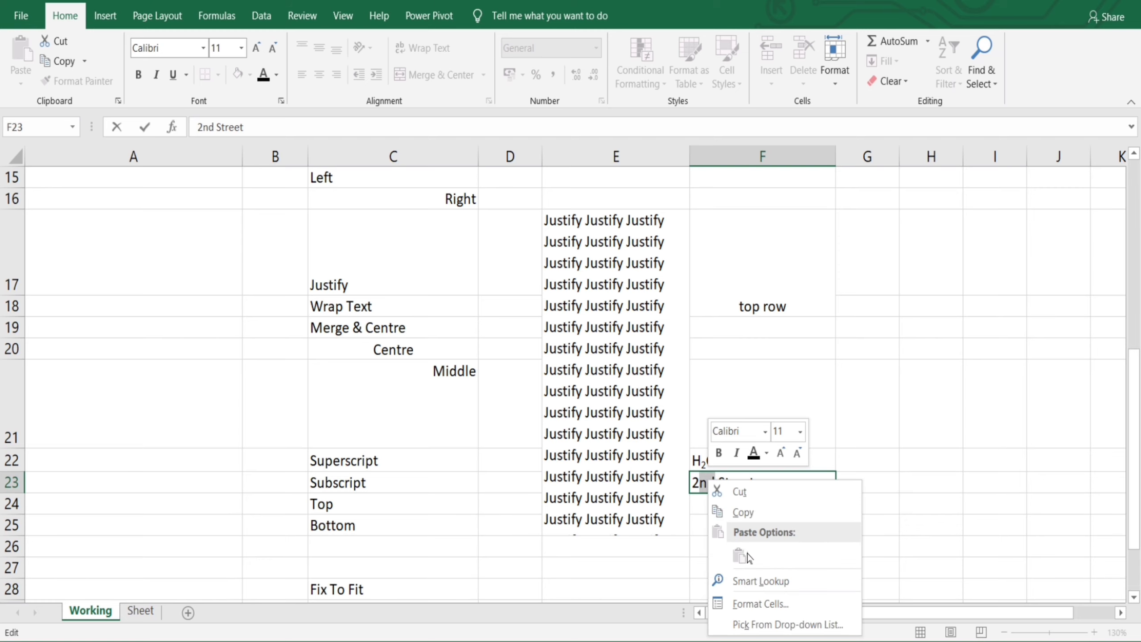
{"action": "left_click", "coordinate": [766, 604]}
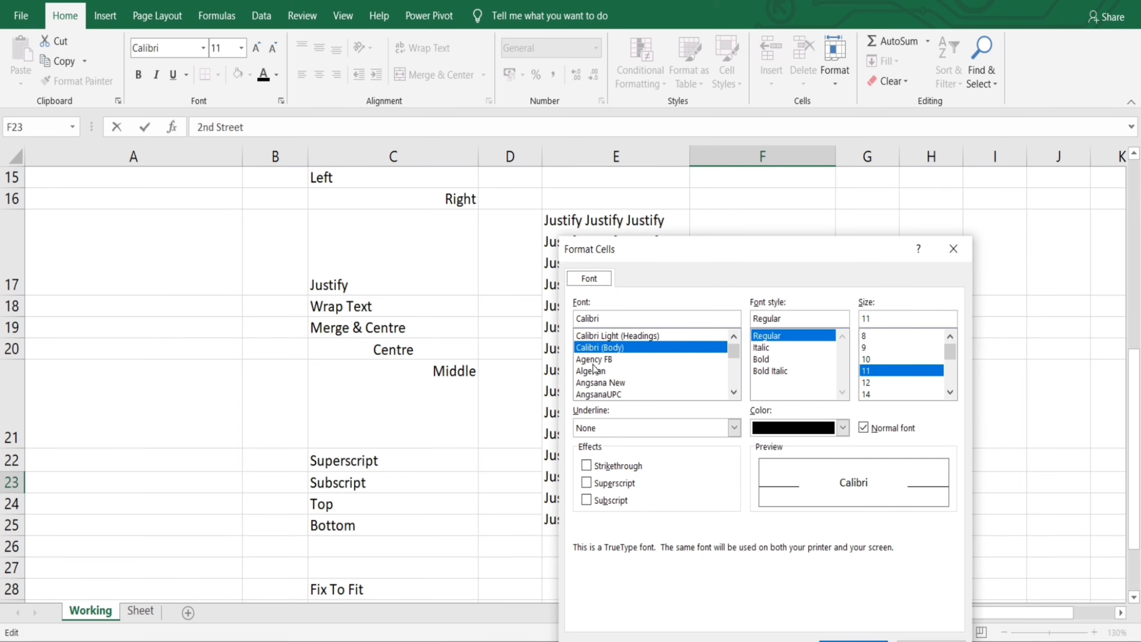
{"action": "left_click", "coordinate": [614, 484]}
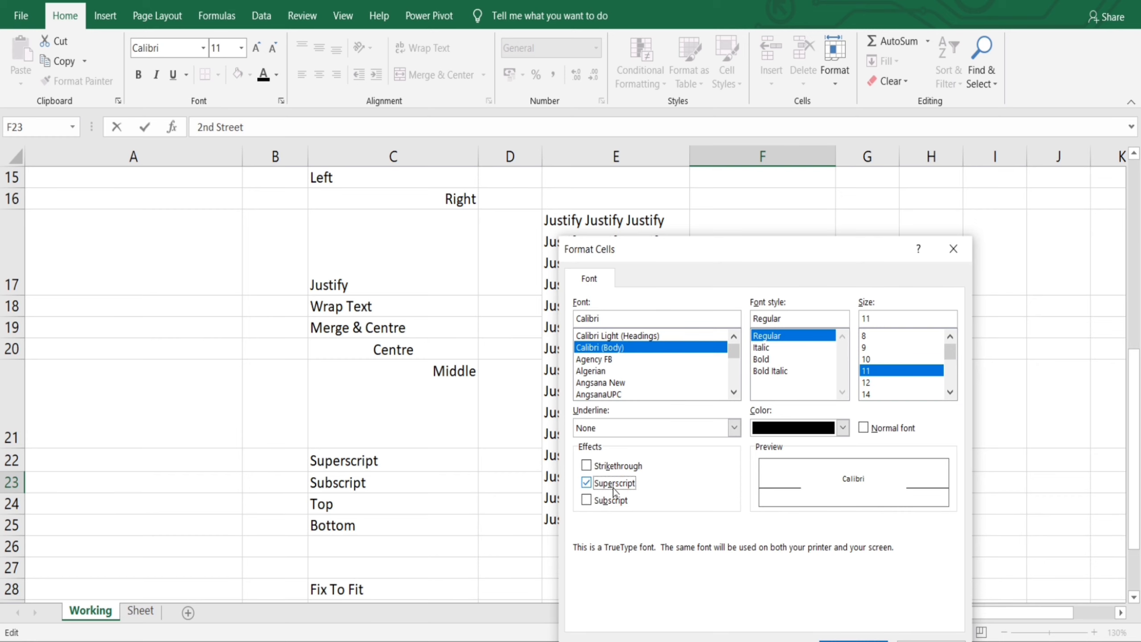
{"action": "key", "text": "Return"}
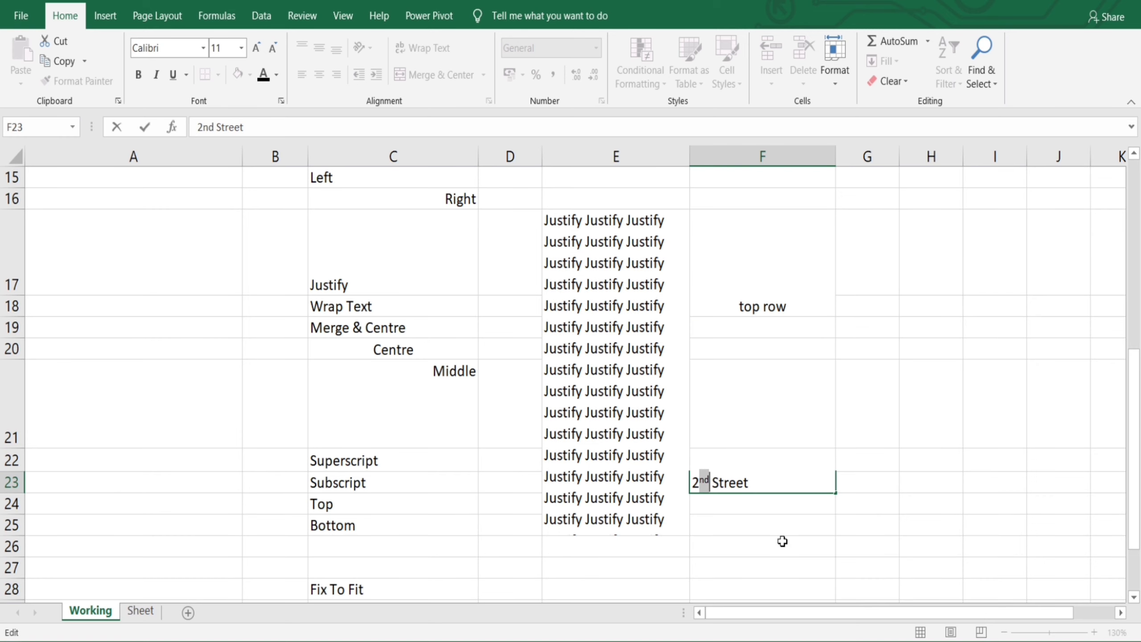
{"action": "left_click", "coordinate": [779, 535]}
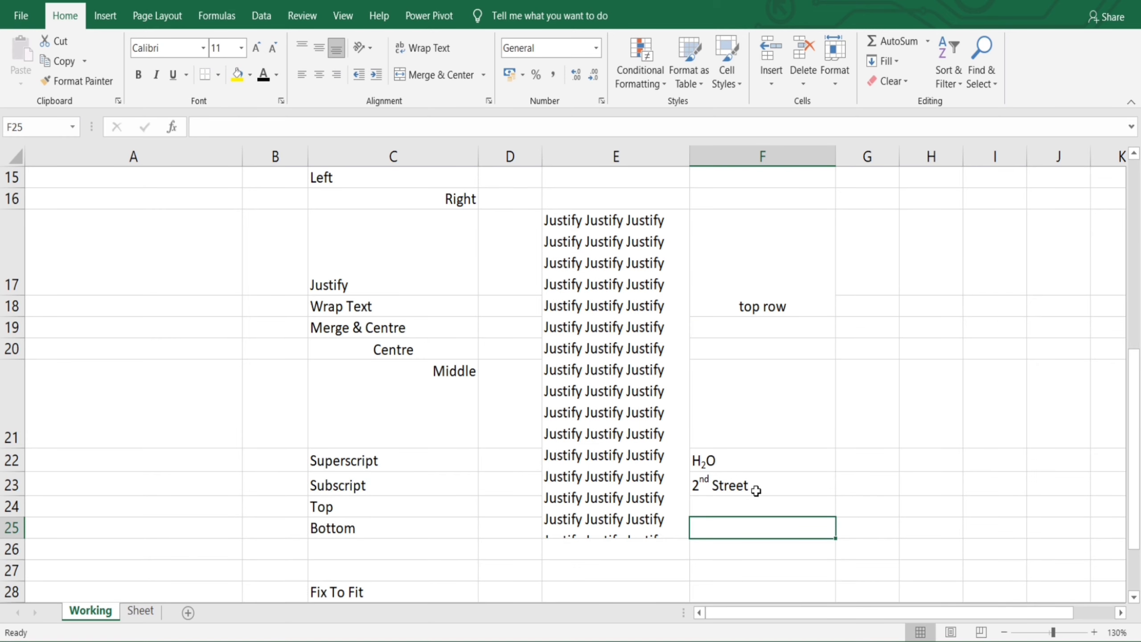
{"action": "left_click", "coordinate": [737, 507]}
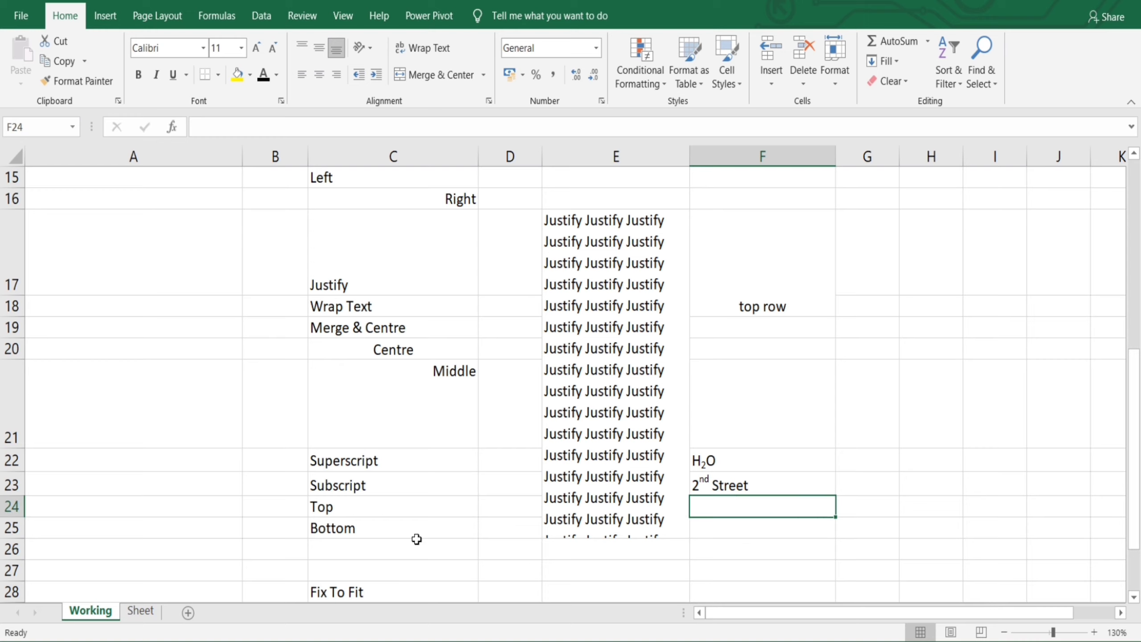
Select the Superscript, Top and Bottom labels and the 2nd Street cell in turn
{"action": "left_click", "coordinate": [383, 464]}
{"action": "left_click", "coordinate": [396, 488]}
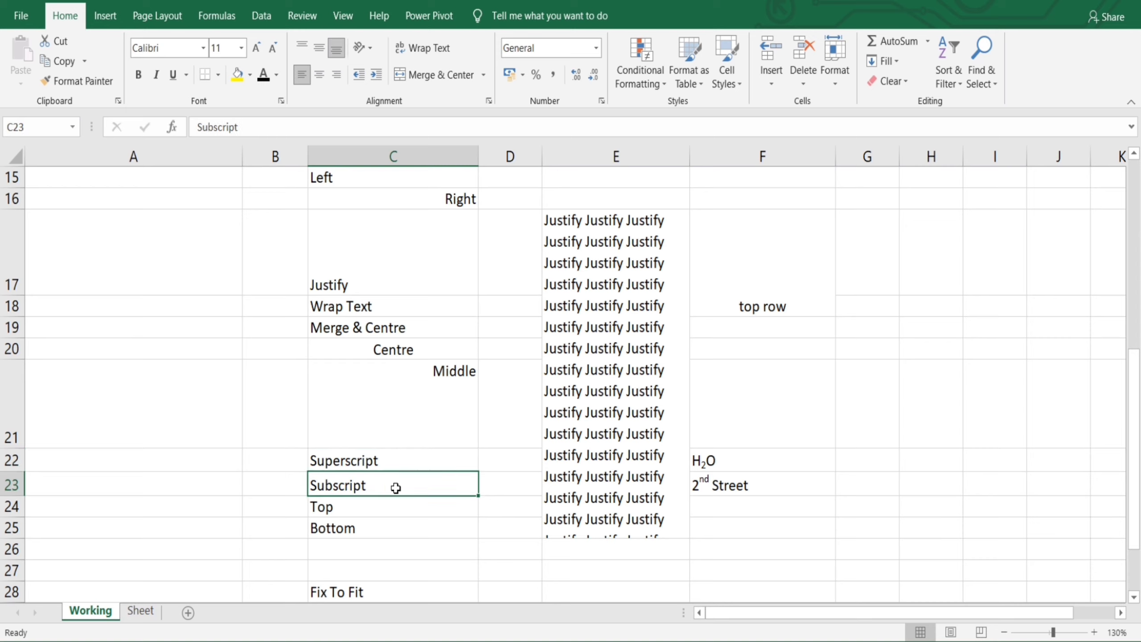
{"action": "left_click", "coordinate": [746, 489]}
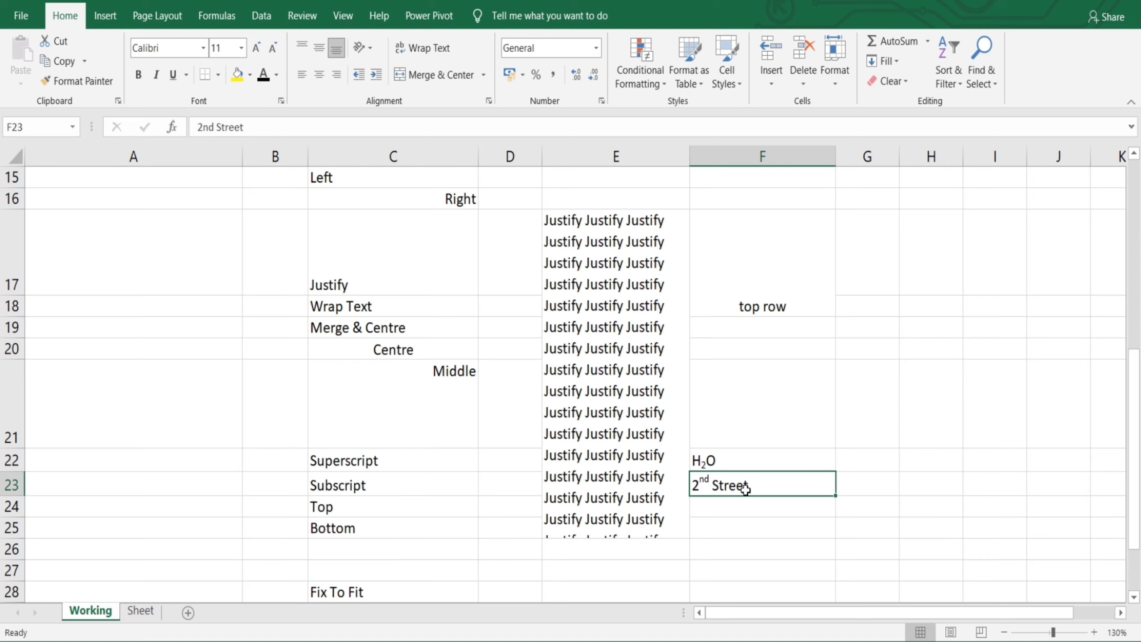
{"action": "left_click", "coordinate": [394, 512]}
{"action": "left_click", "coordinate": [394, 535]}
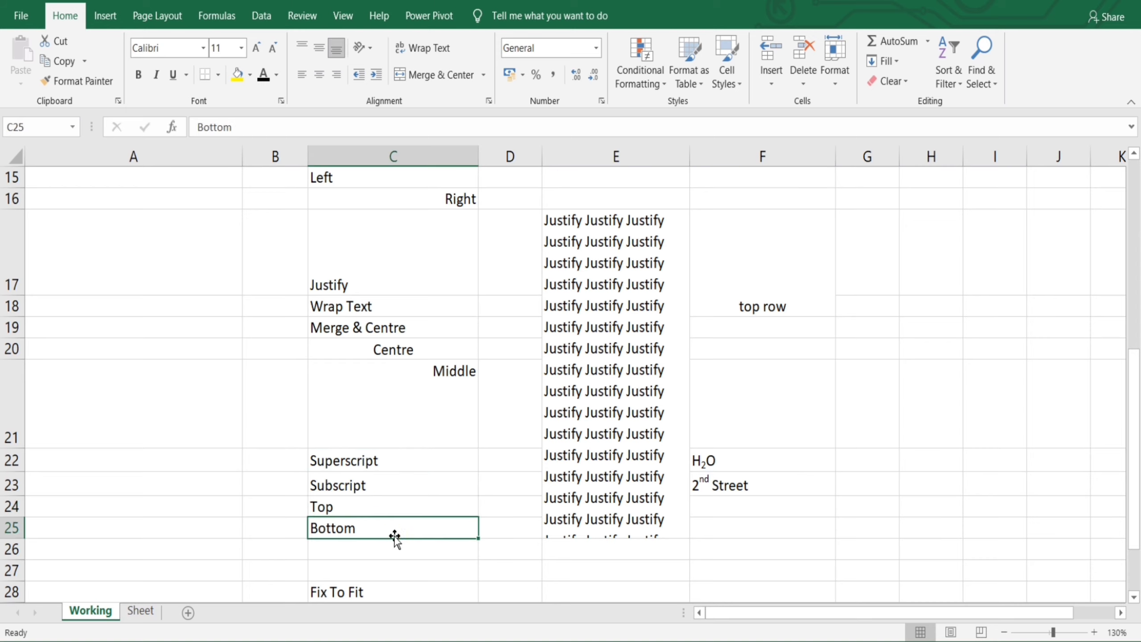
Top-align and left-align 'top row' in merged cell F17
{"action": "left_click", "coordinate": [748, 290]}
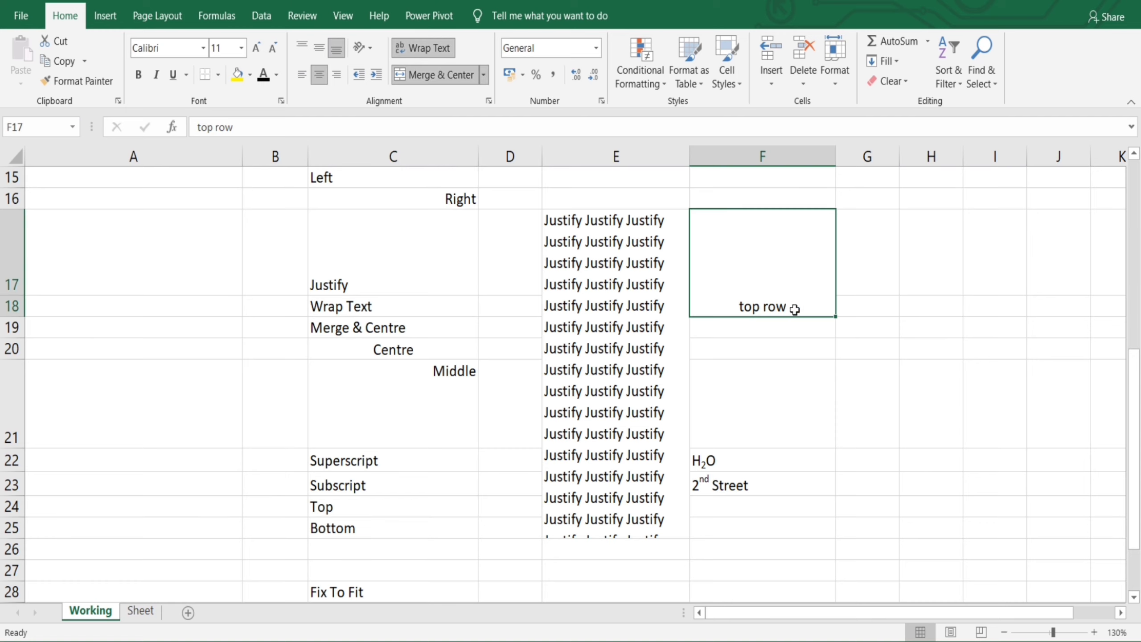
{"action": "left_click", "coordinate": [308, 52]}
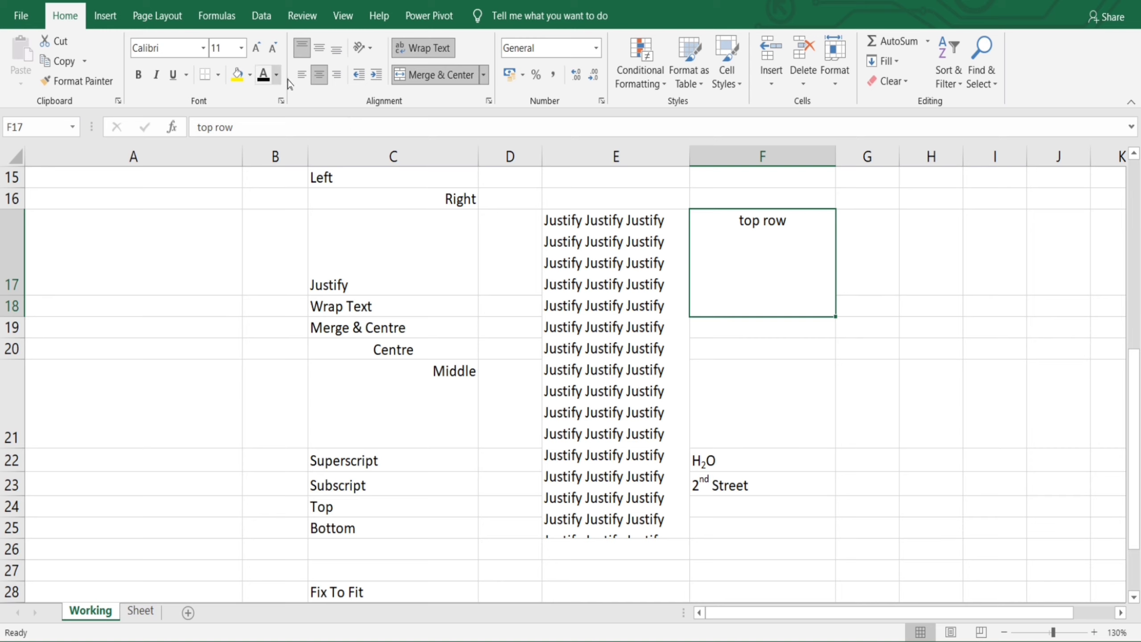
{"action": "left_click", "coordinate": [299, 77]}
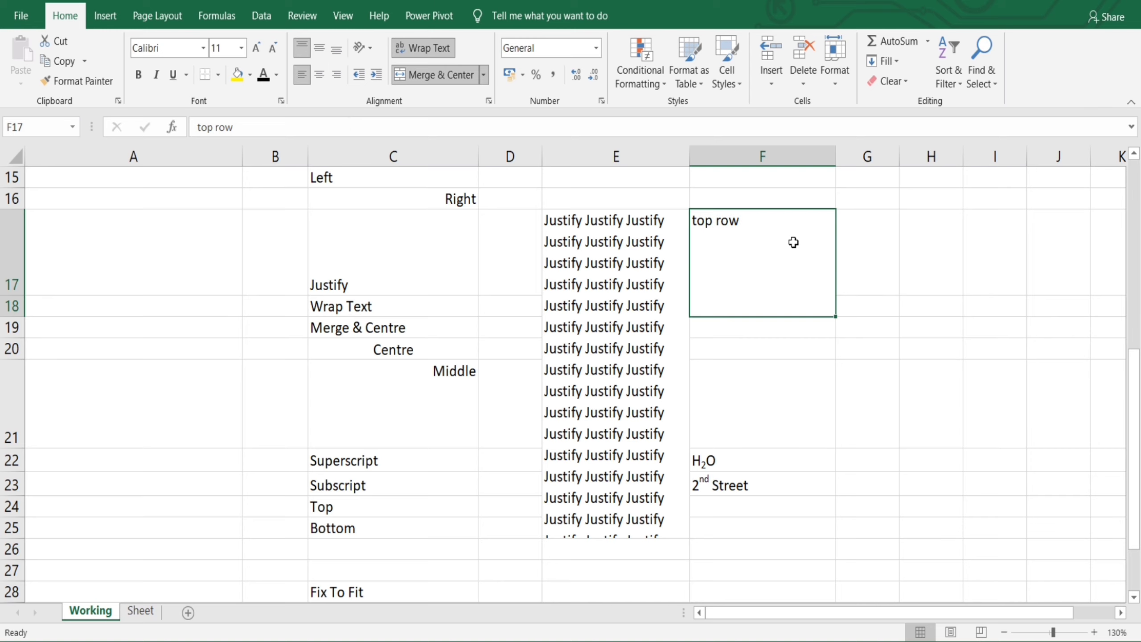
{"action": "left_click", "coordinate": [376, 571]}
{"action": "scroll", "coordinate": [443, 529], "scroll_direction": "down", "scroll_amount": 1}
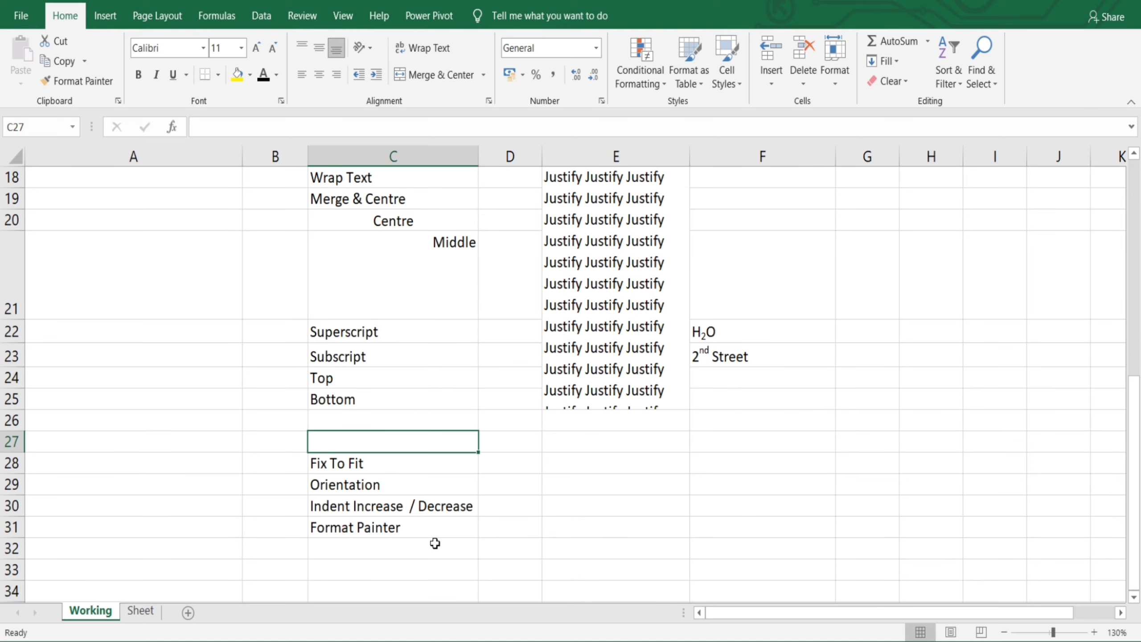
Enter the formula =C28 in D28 so it shows 'Fix To Fit'
{"action": "left_click", "coordinate": [363, 470]}
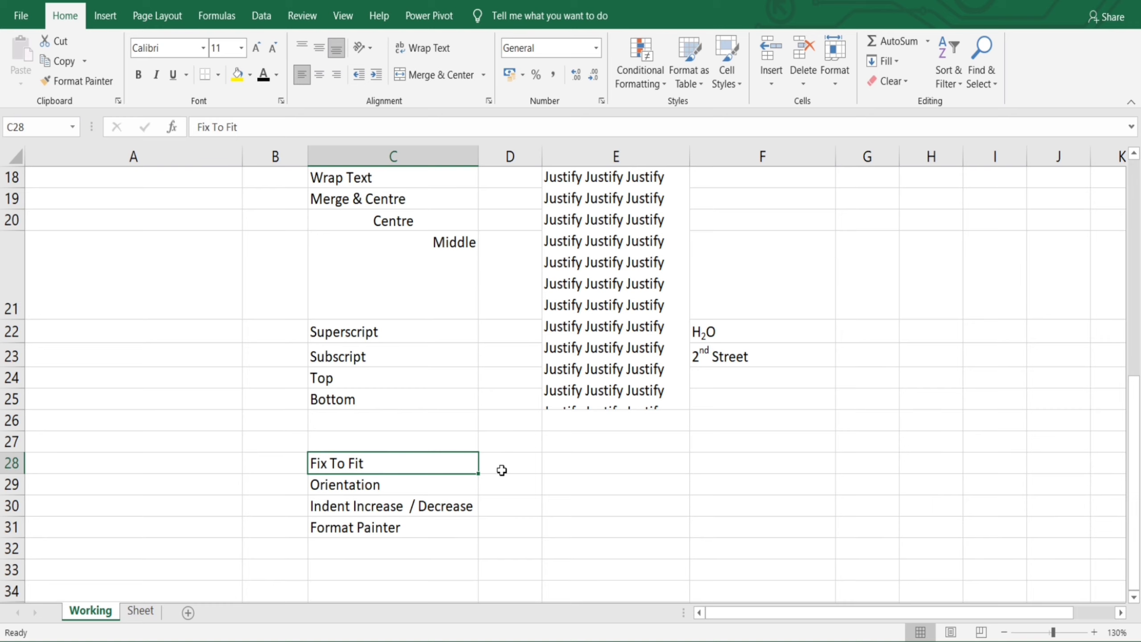
{"action": "left_click", "coordinate": [564, 472]}
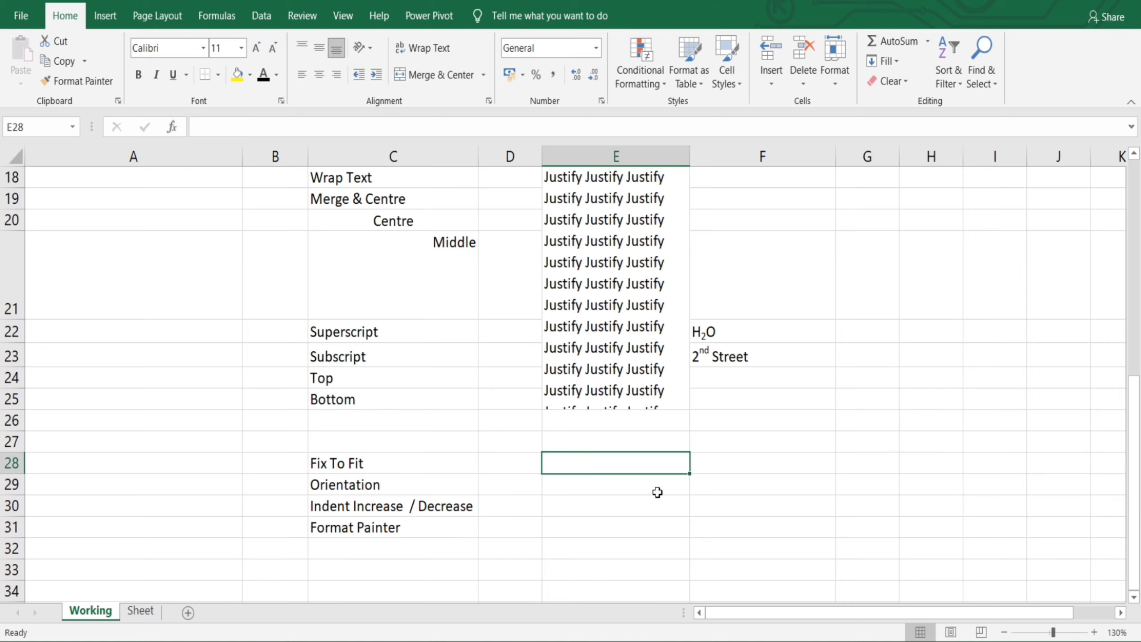
{"action": "left_click", "coordinate": [386, 468]}
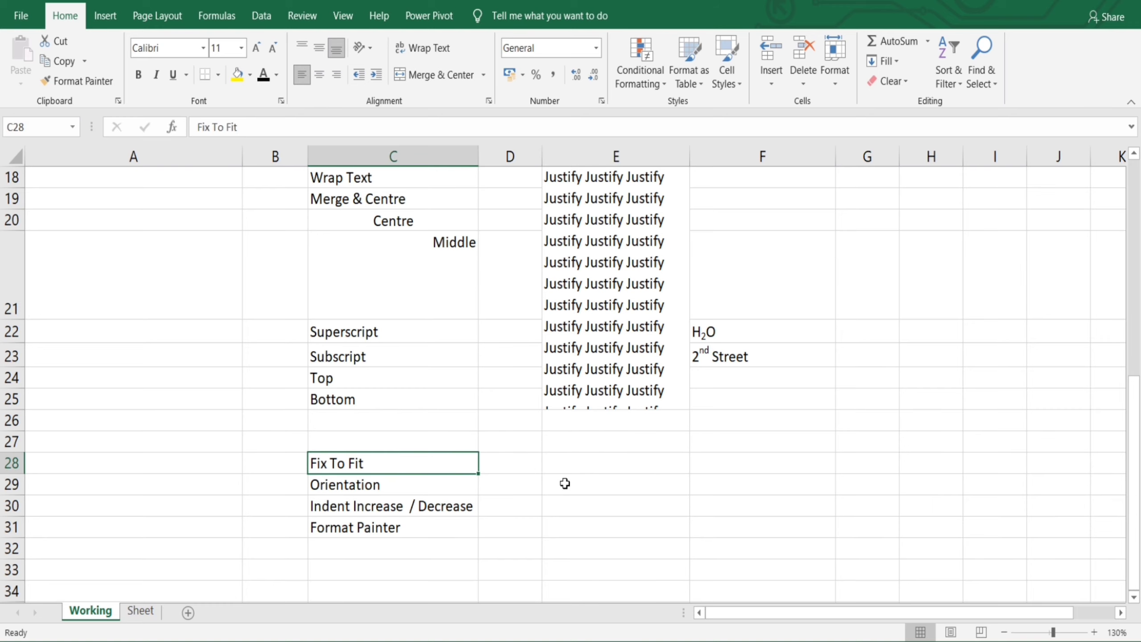
{"action": "scroll", "coordinate": [564, 484], "scroll_direction": "up", "scroll_amount": 2}
{"action": "scroll", "coordinate": [564, 483], "scroll_direction": "down", "scroll_amount": 3}
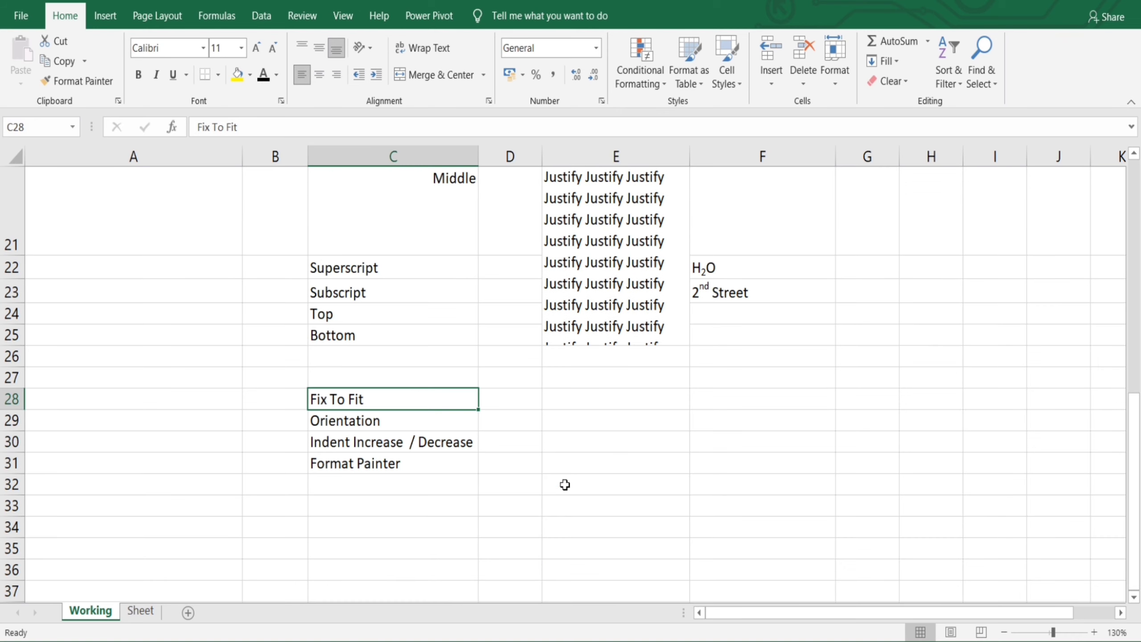
{"action": "left_click", "coordinate": [516, 404]}
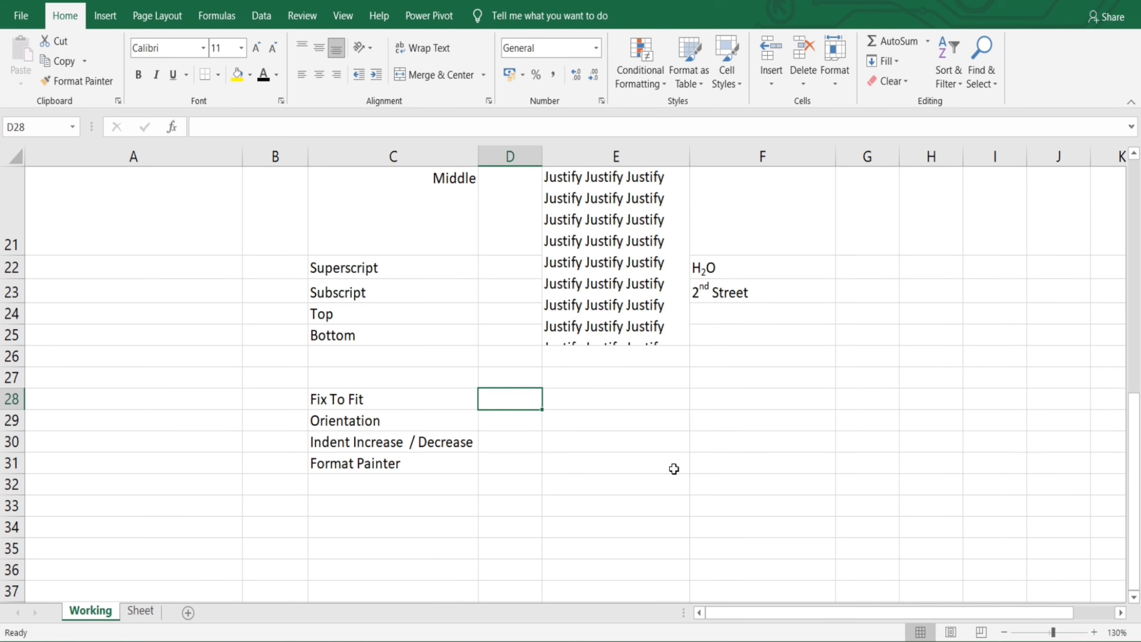
{"action": "type", "text": "="}
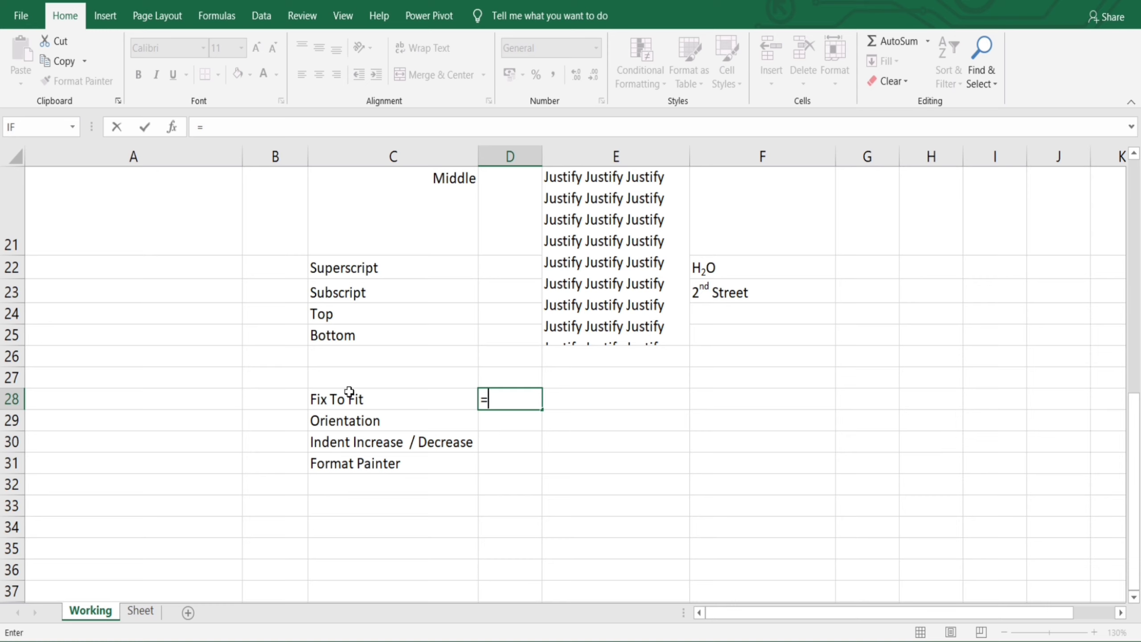
{"action": "left_click", "coordinate": [356, 400]}
{"action": "key", "text": "Return"}
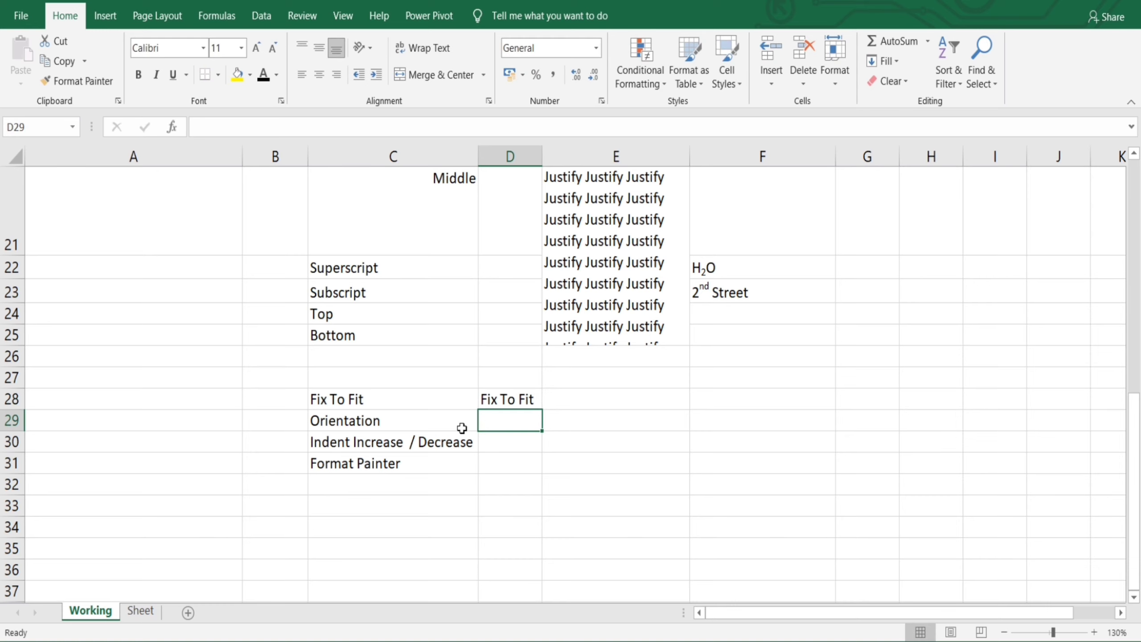
{"action": "left_click", "coordinate": [507, 402]}
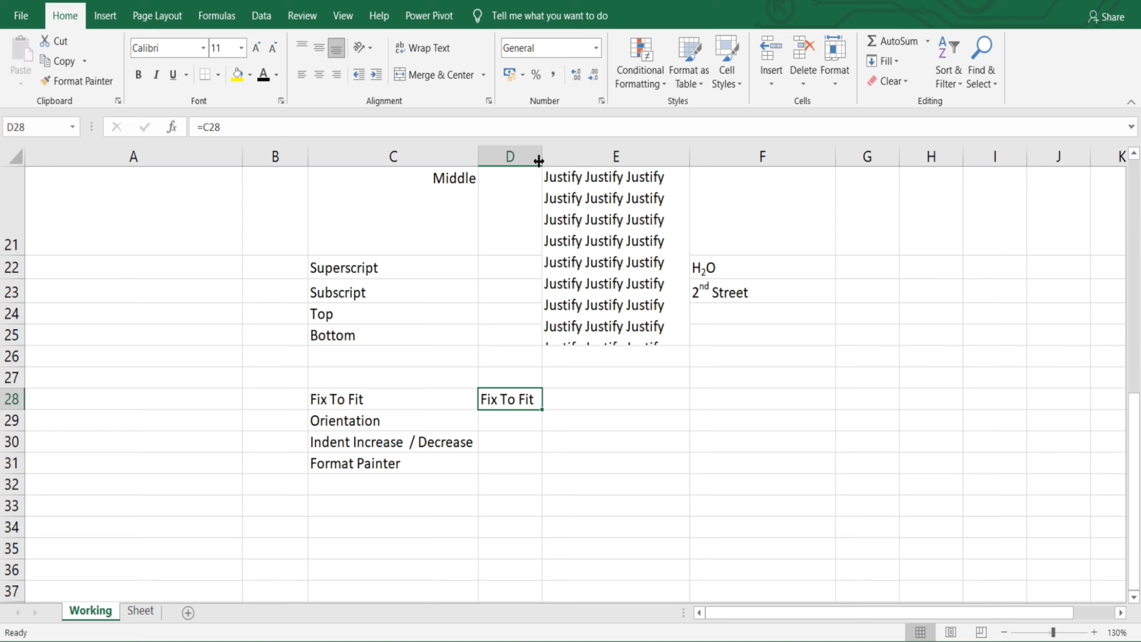
Narrow column D and turn on Shrink to fit for D28 in Format Cells > Alignment
{"action": "left_click_drag", "start_coordinate": [538, 160], "coordinate": [523, 162]}
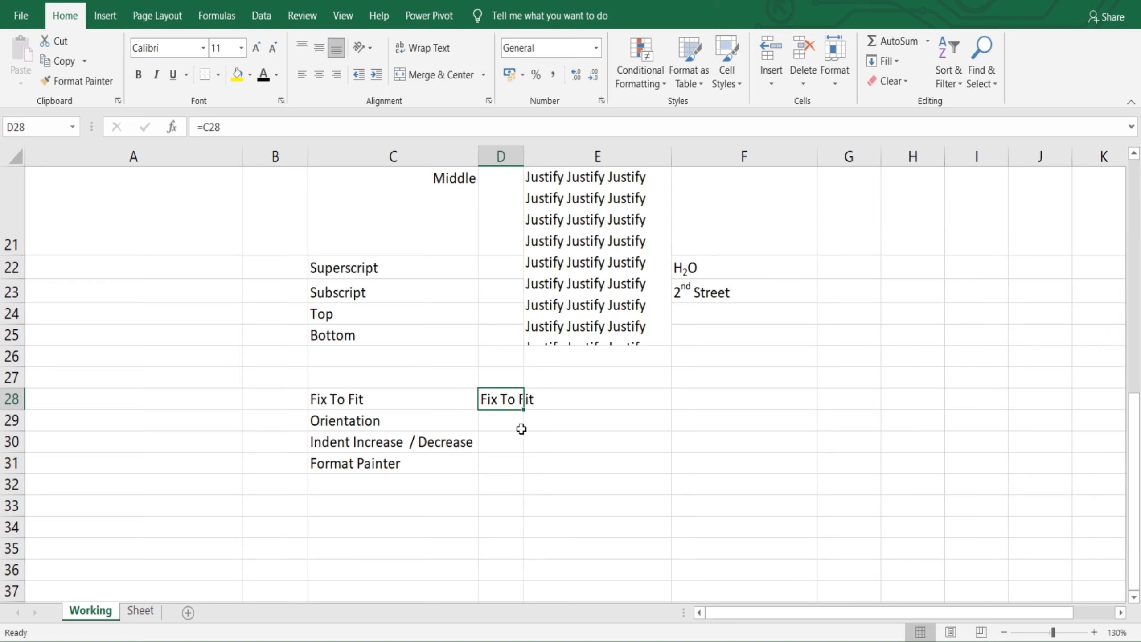
{"action": "left_click", "coordinate": [509, 418]}
{"action": "left_click", "coordinate": [516, 402]}
{"action": "right_click", "coordinate": [505, 398]}
{"action": "left_click", "coordinate": [550, 327]}
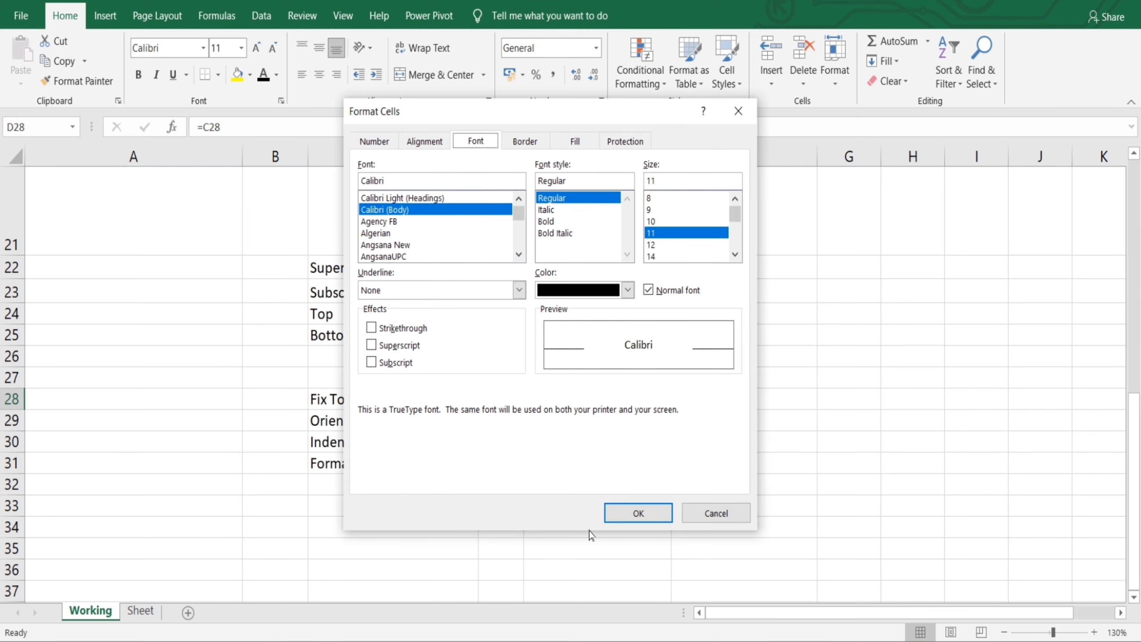
{"action": "left_click", "coordinate": [430, 143]}
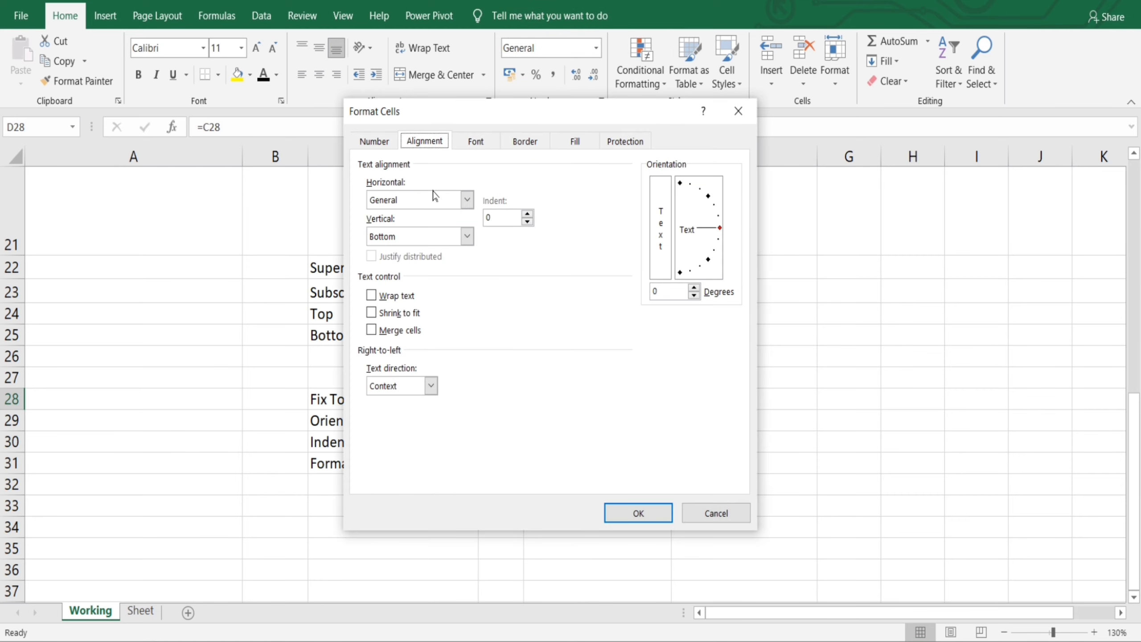
{"action": "left_click", "coordinate": [401, 317]}
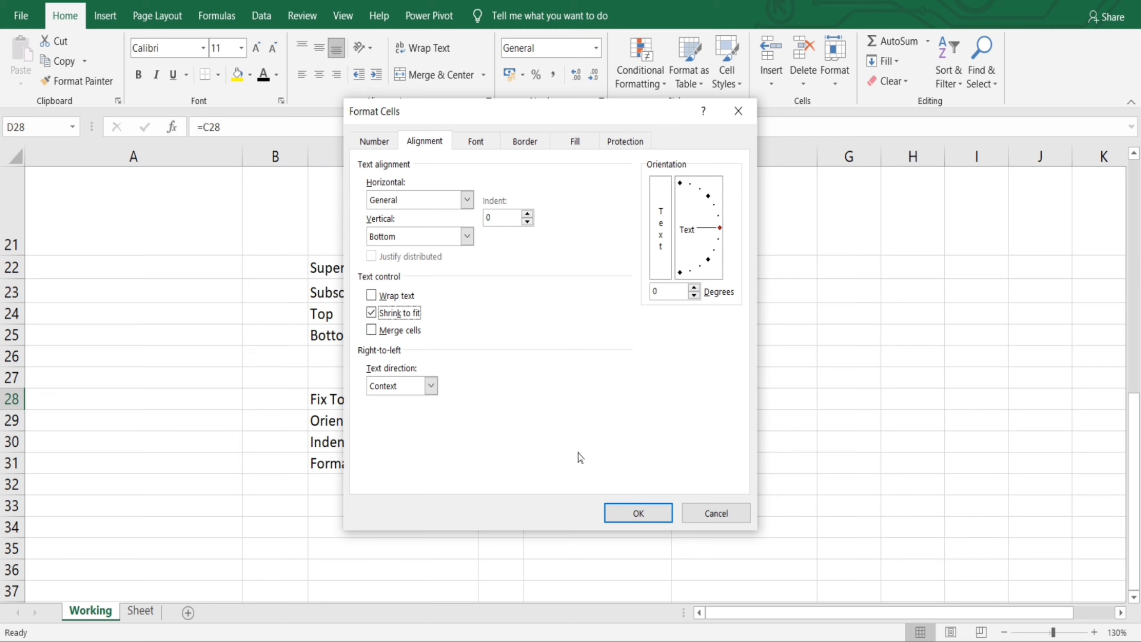
{"action": "left_click", "coordinate": [648, 520]}
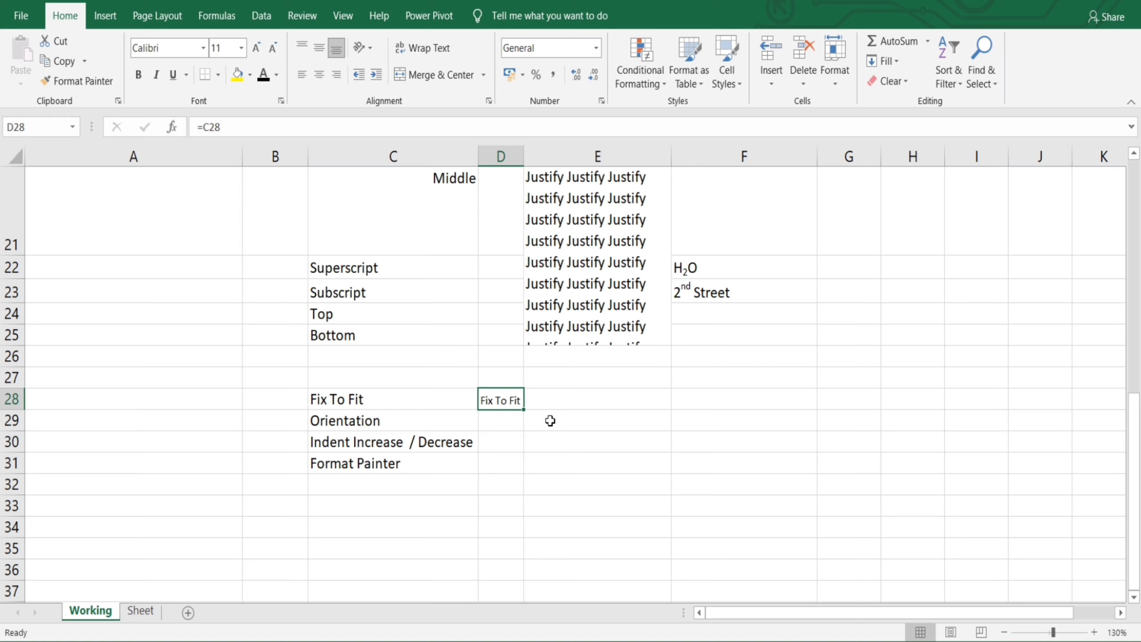
Compare C28 and D28, then widen column D so 'Fix To Fit' shows full size
{"action": "left_click", "coordinate": [386, 398]}
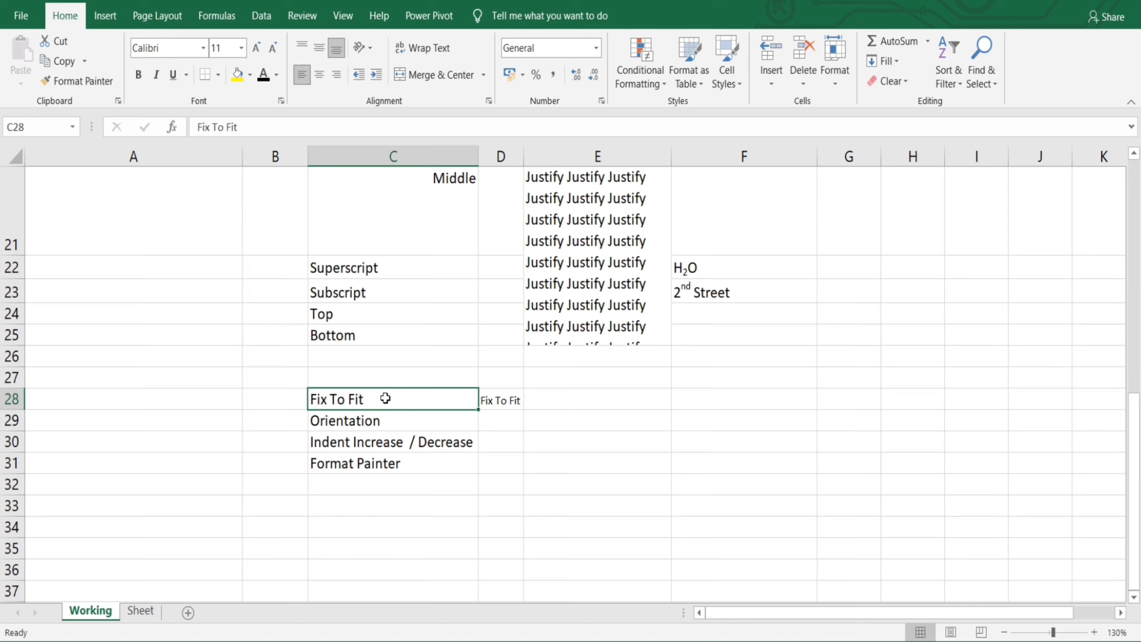
{"action": "left_click", "coordinate": [511, 402]}
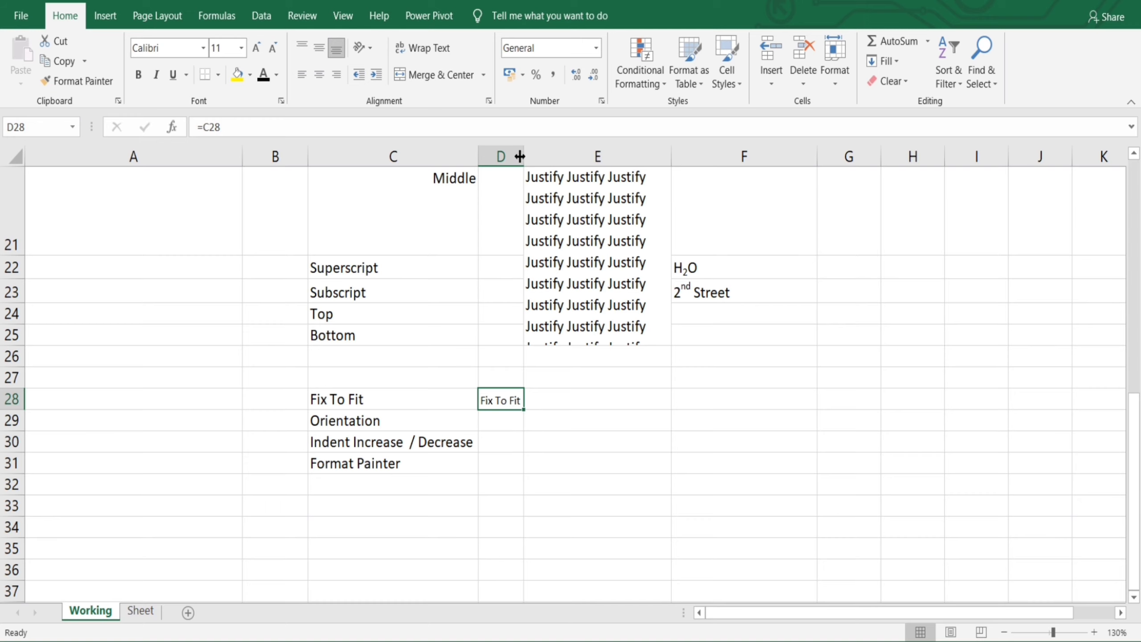
{"action": "left_click_drag", "start_coordinate": [524, 156], "coordinate": [635, 156]}
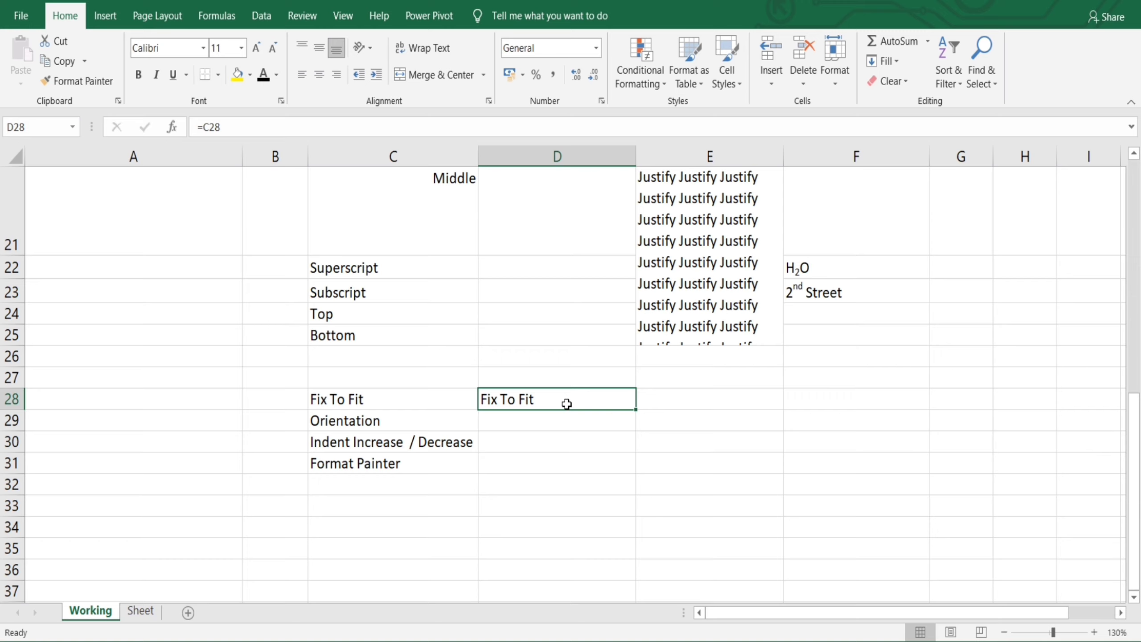
Recheck D28 and D29, then select the Orientation label in C29
{"action": "left_click", "coordinate": [556, 426]}
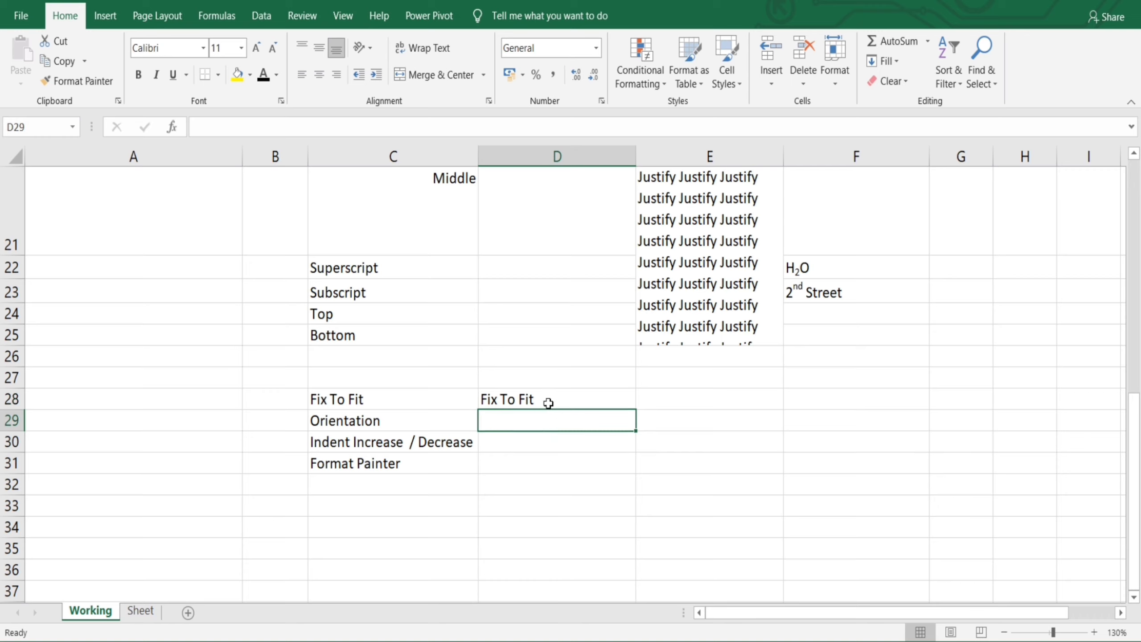
{"action": "left_click", "coordinate": [548, 400]}
{"action": "left_click", "coordinate": [548, 421]}
{"action": "left_click", "coordinate": [452, 425]}
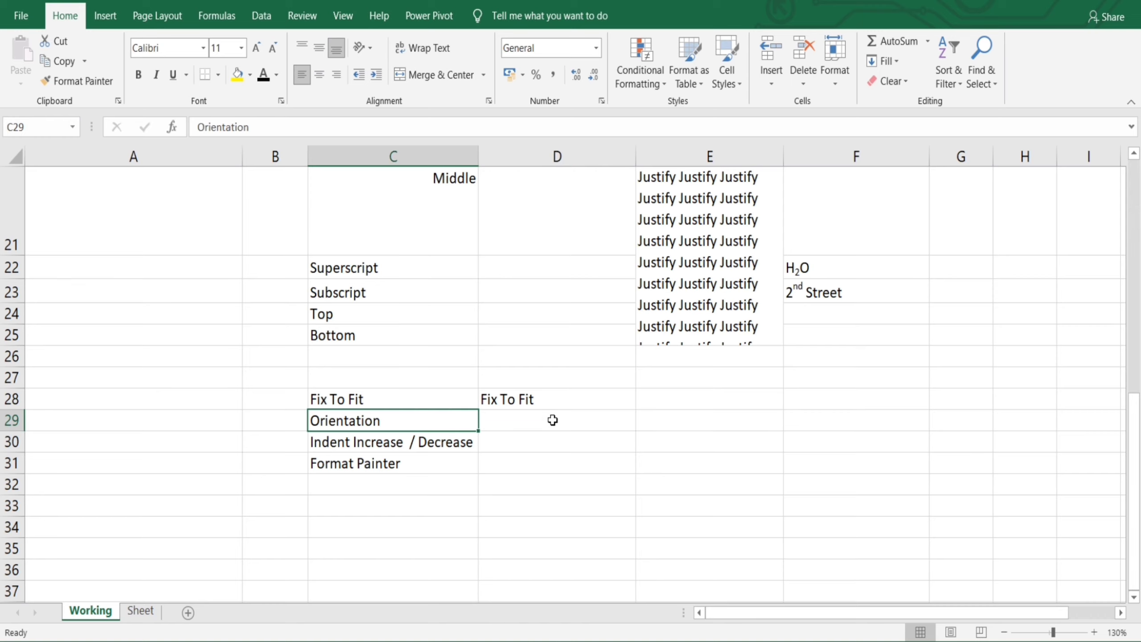
{"action": "left_click", "coordinate": [538, 425]}
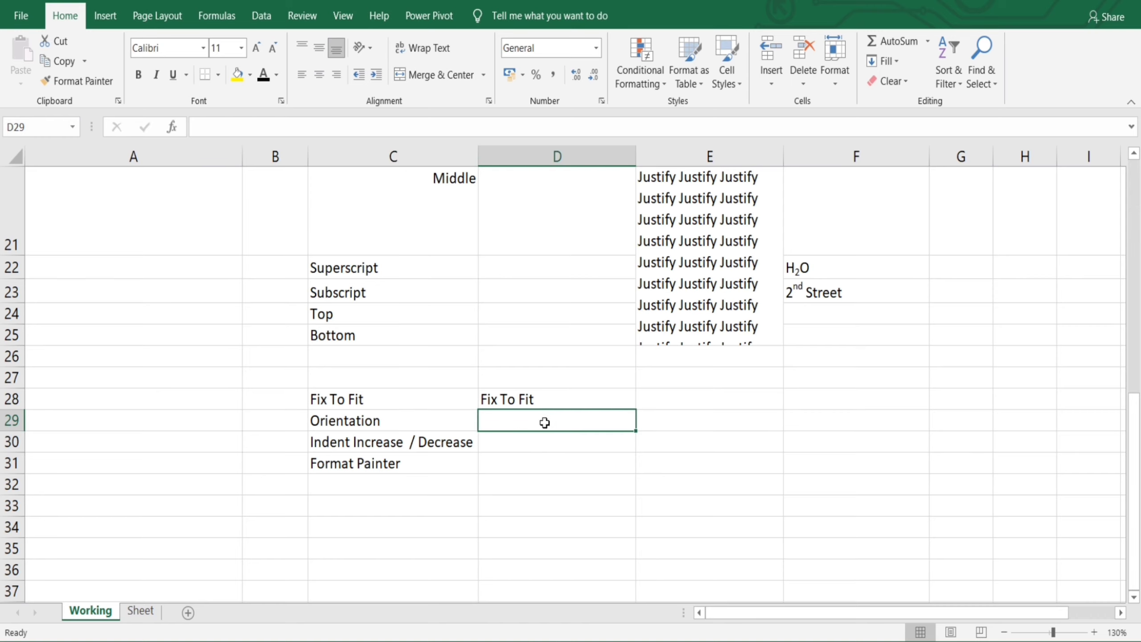
Scroll below the practice rows and paste the copied 11th Std timetable at C34
{"action": "left_click", "coordinate": [429, 426]}
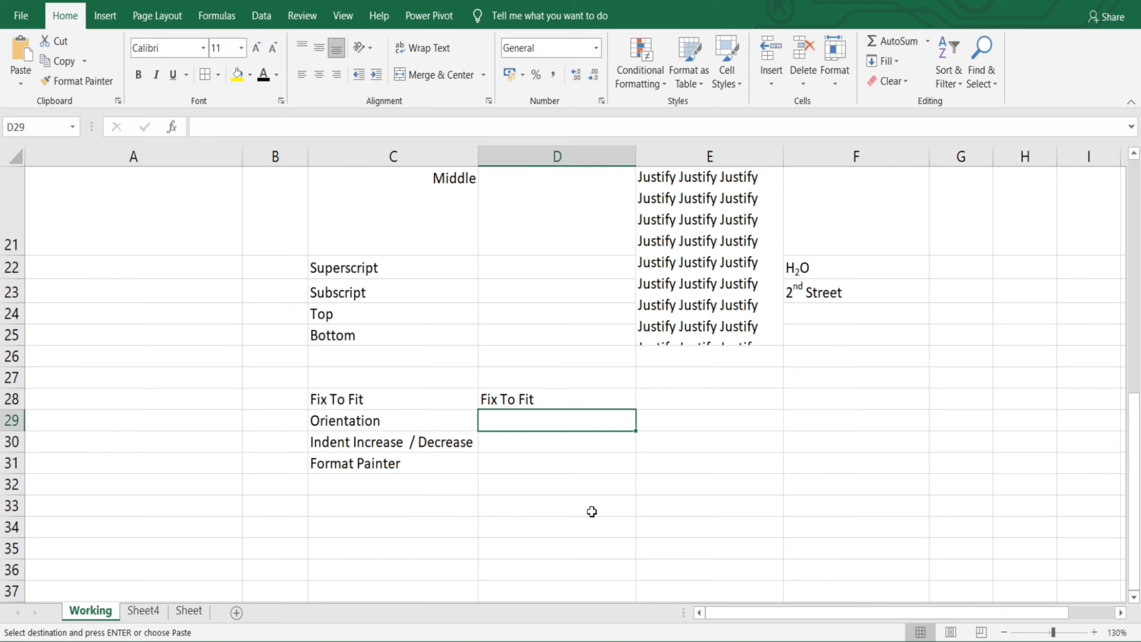
{"action": "left_click", "coordinate": [709, 457]}
{"action": "scroll", "coordinate": [613, 462], "scroll_direction": "down", "scroll_amount": 2}
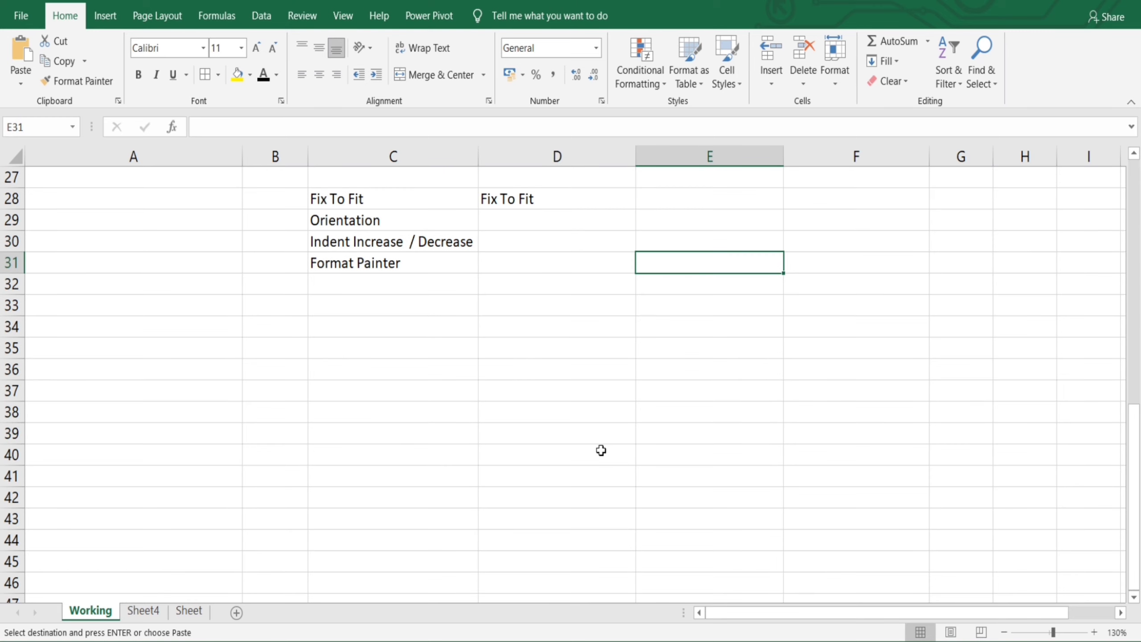
{"action": "left_click", "coordinate": [533, 386]}
{"action": "left_click", "coordinate": [517, 306]}
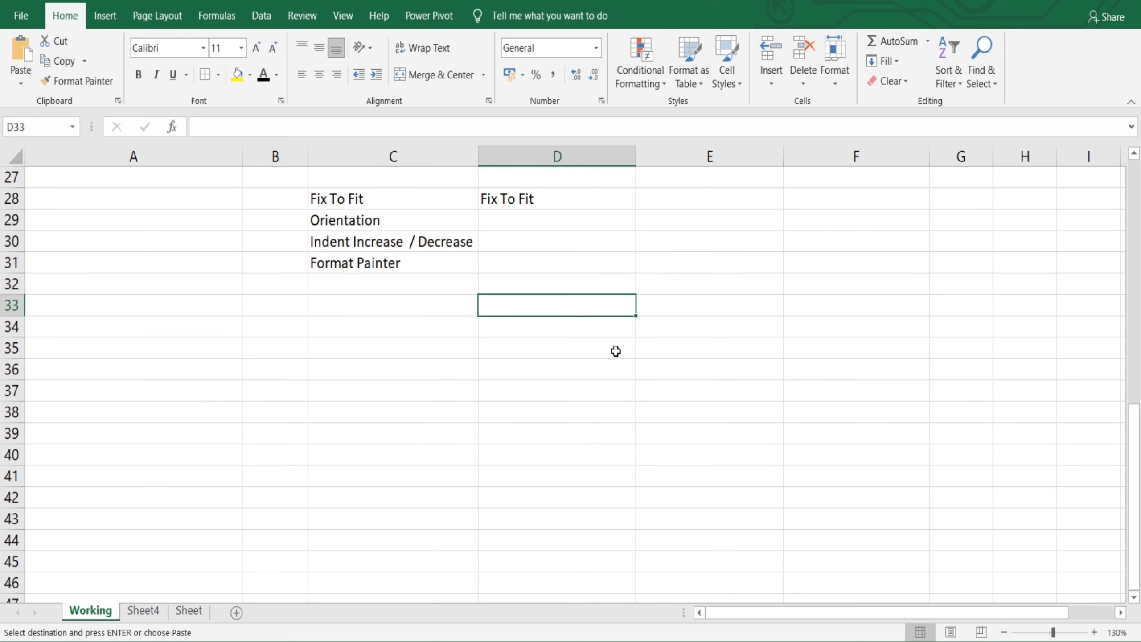
{"action": "scroll", "coordinate": [617, 358], "scroll_direction": "down", "scroll_amount": 1}
{"action": "left_click", "coordinate": [377, 265]}
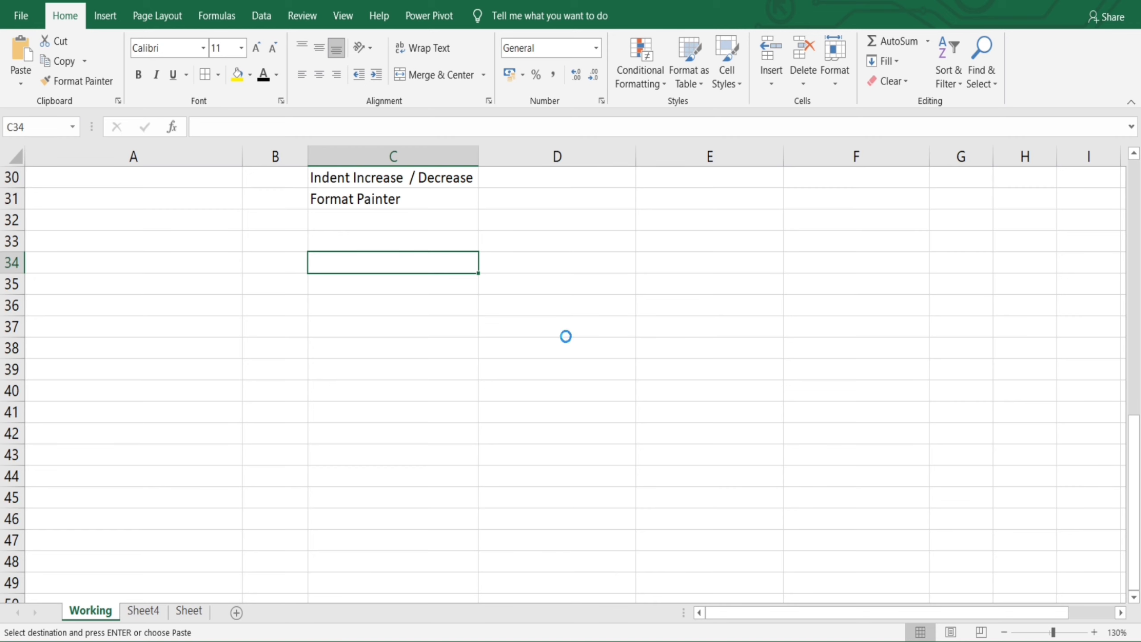
{"action": "key", "text": "ctrl+v"}
Narrow column C and select the whole timetable C34:J41
{"action": "left_click", "coordinate": [540, 449]}
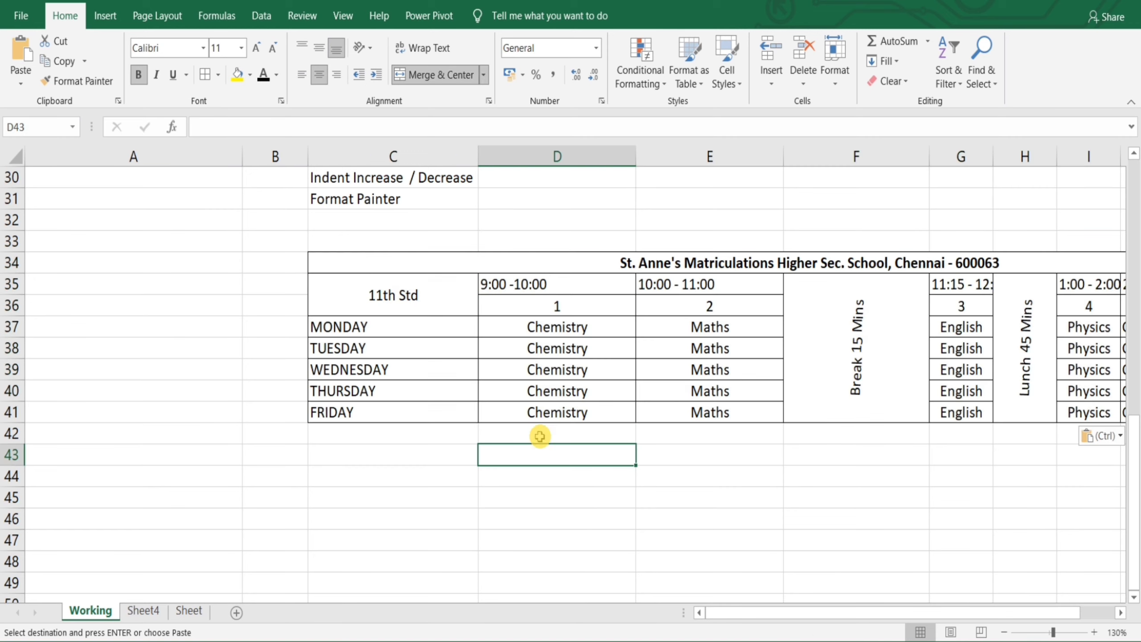
{"action": "left_click_drag", "start_coordinate": [474, 154], "coordinate": [397, 156]}
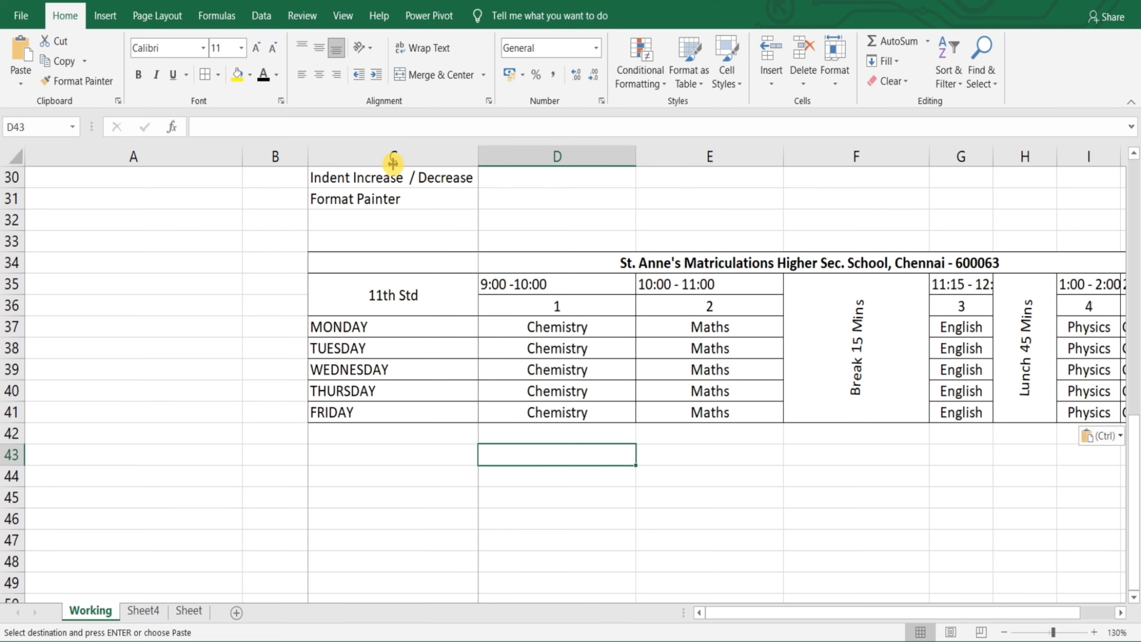
{"action": "left_click", "coordinate": [532, 349]}
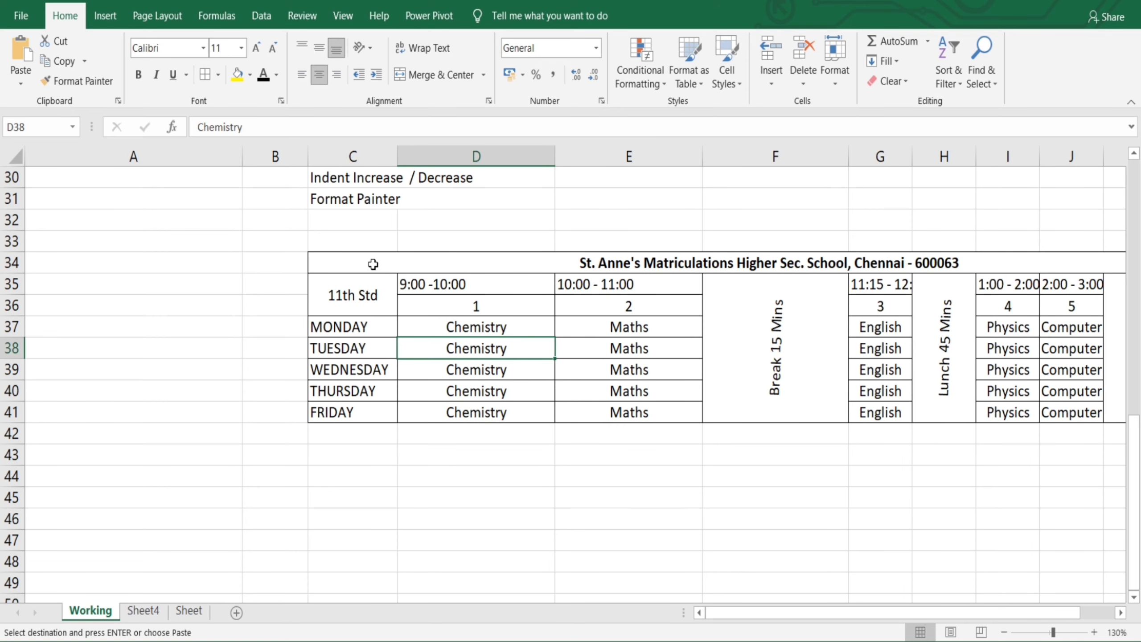
{"action": "left_click_drag", "start_coordinate": [386, 268], "coordinate": [1077, 417]}
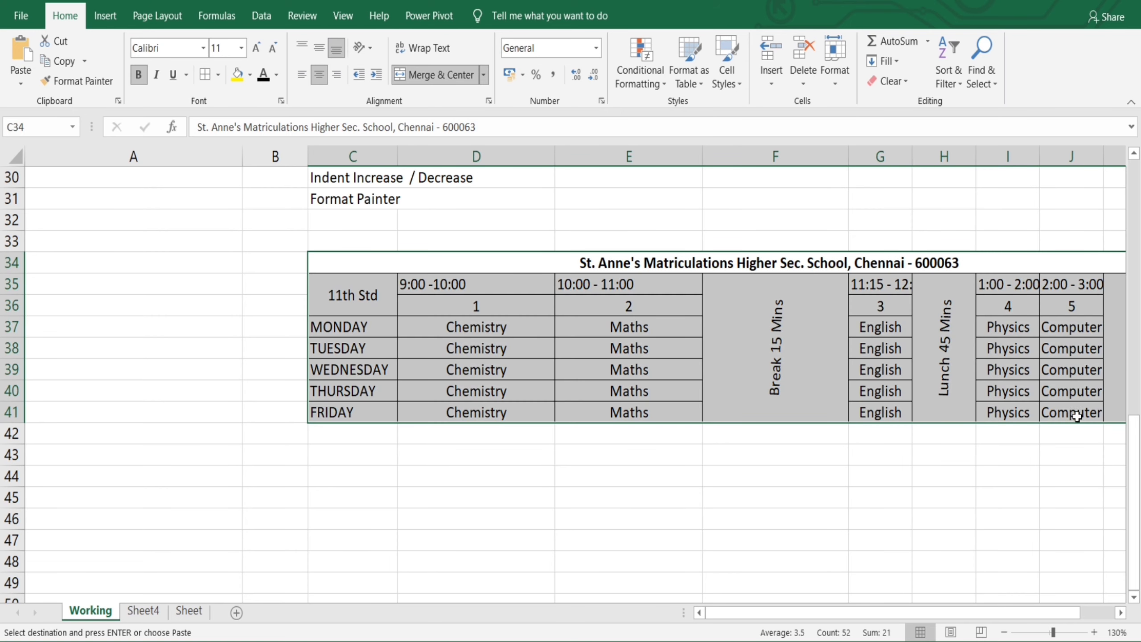
Add a new Sheet5 and select F6 as the paste destination
{"action": "left_click", "coordinate": [1120, 613]}
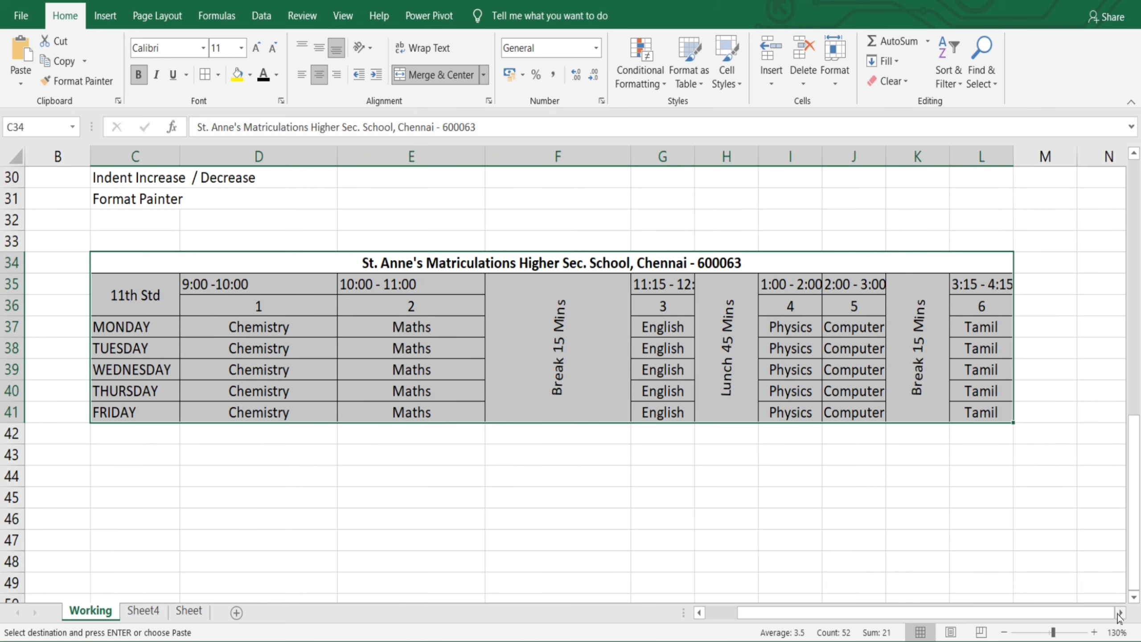
{"action": "left_click", "coordinate": [236, 612]}
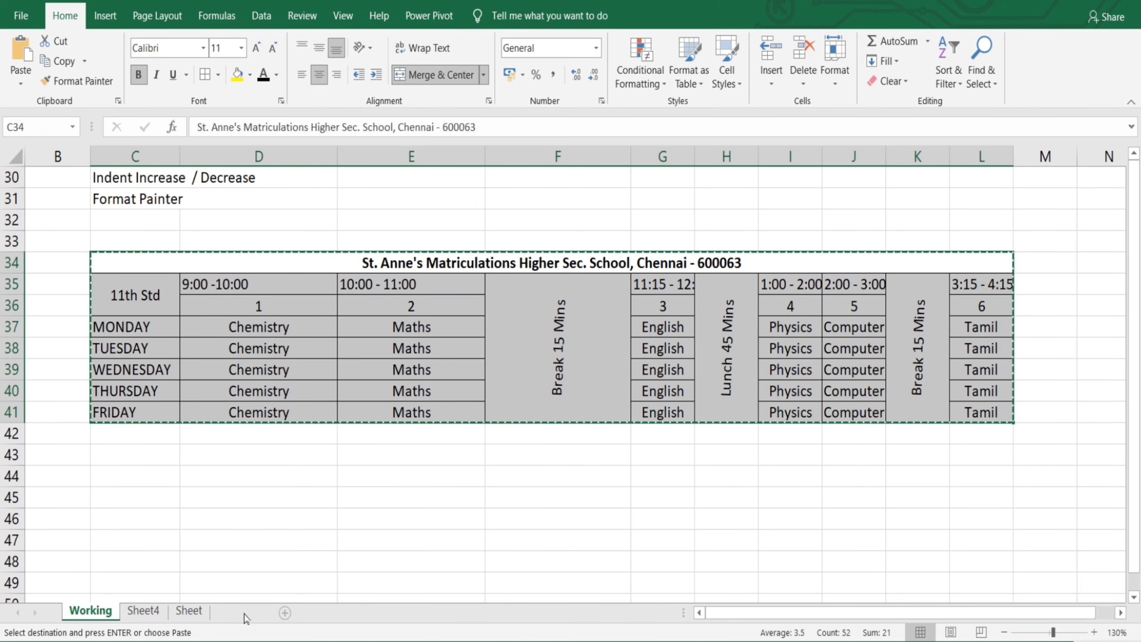
{"action": "left_click", "coordinate": [275, 252]}
Paste the timetable at F6 on Sheet5 and autofit all columns
{"action": "key", "text": "ctrl+v"}
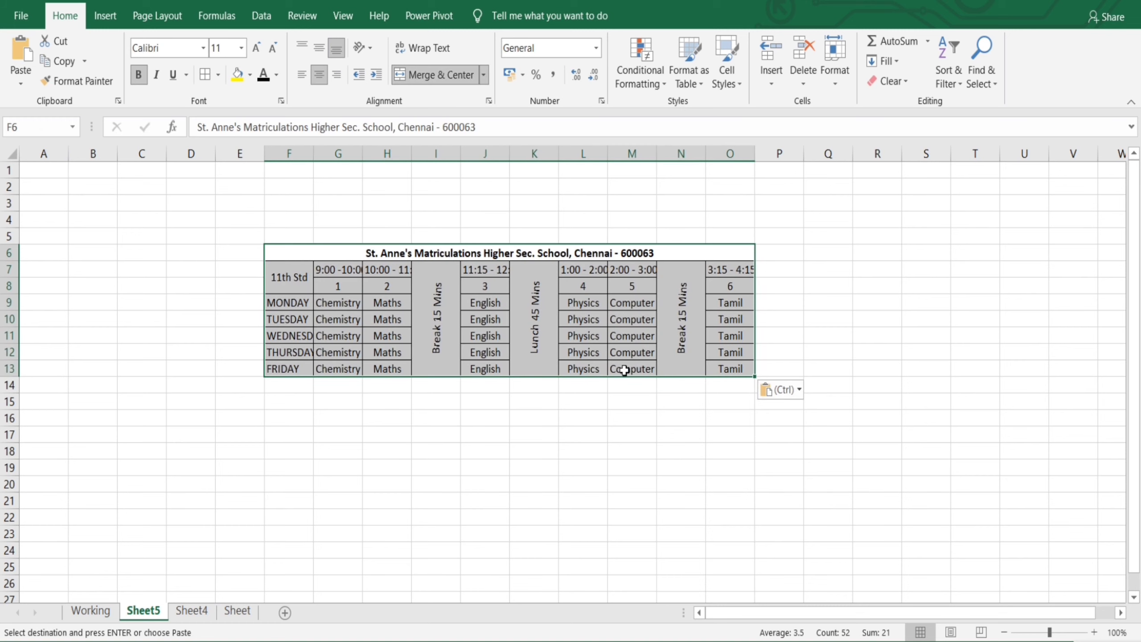
{"action": "left_click", "coordinate": [719, 417]}
{"action": "left_click", "coordinate": [534, 484]}
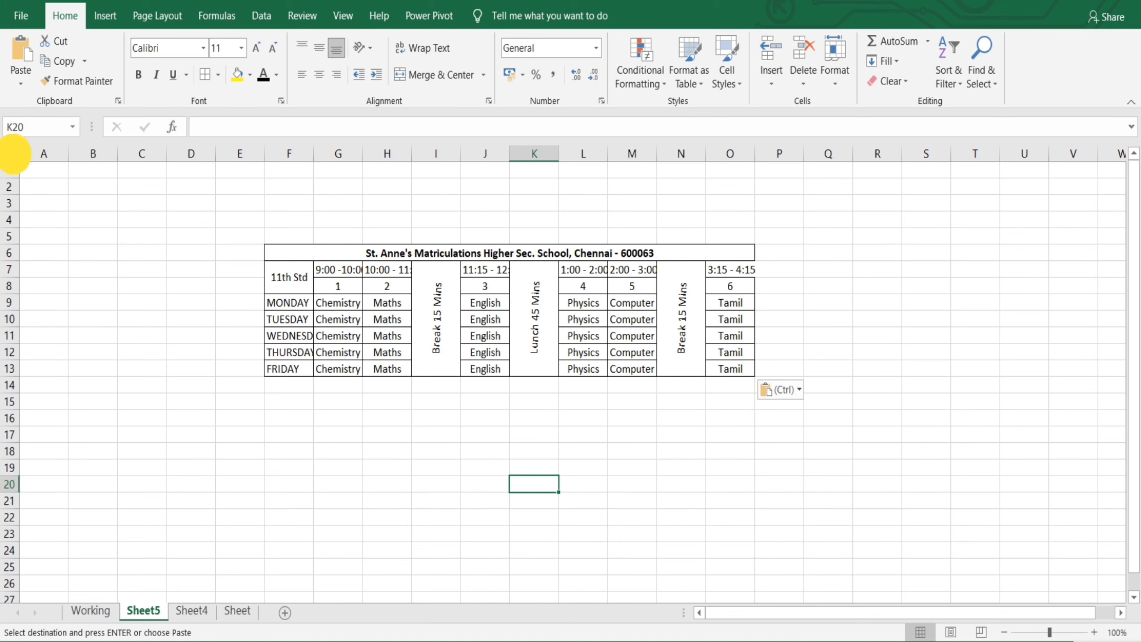
{"action": "left_click", "coordinate": [13, 153]}
{"action": "double_click", "coordinate": [312, 155]}
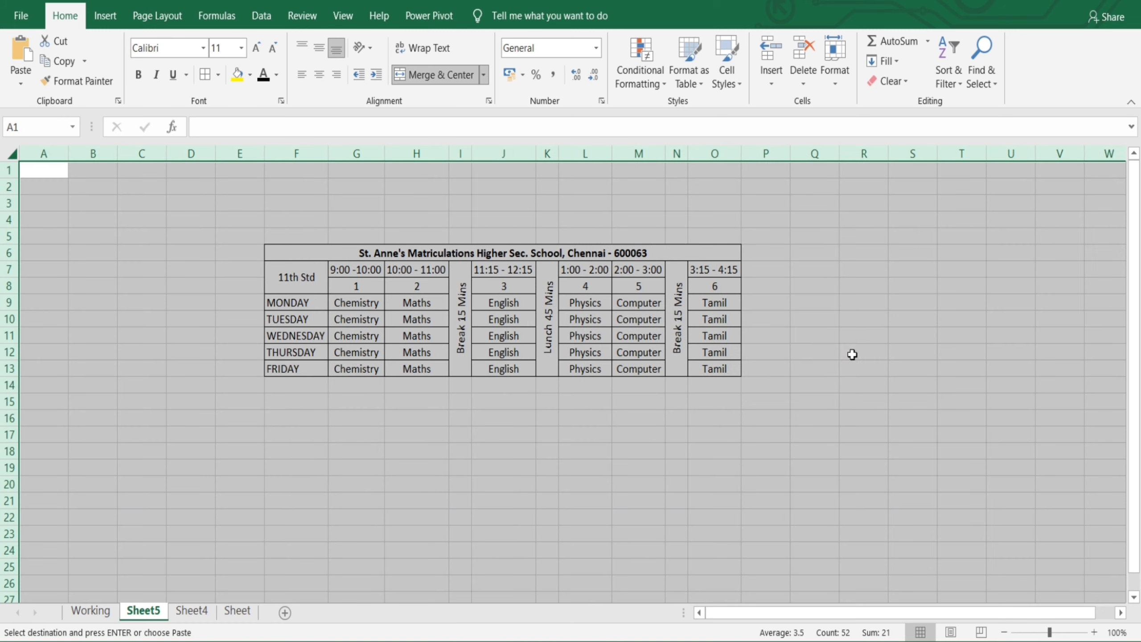
{"action": "left_click", "coordinate": [852, 353]}
Ctrl-select the three vertical Break 15 Mins and Lunch 45 Mins cells I7, K7 and N7
{"action": "left_click", "coordinate": [460, 317]}
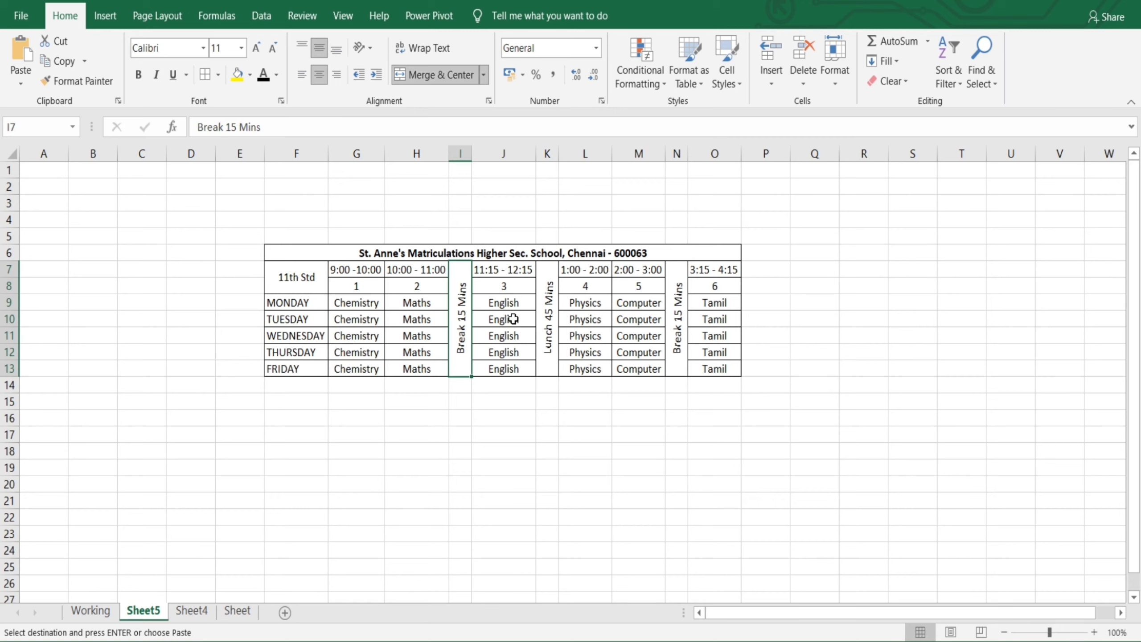
{"action": "left_click", "coordinate": [548, 320], "text": "ctrl"}
{"action": "left_click", "coordinate": [679, 325], "text": "ctrl"}
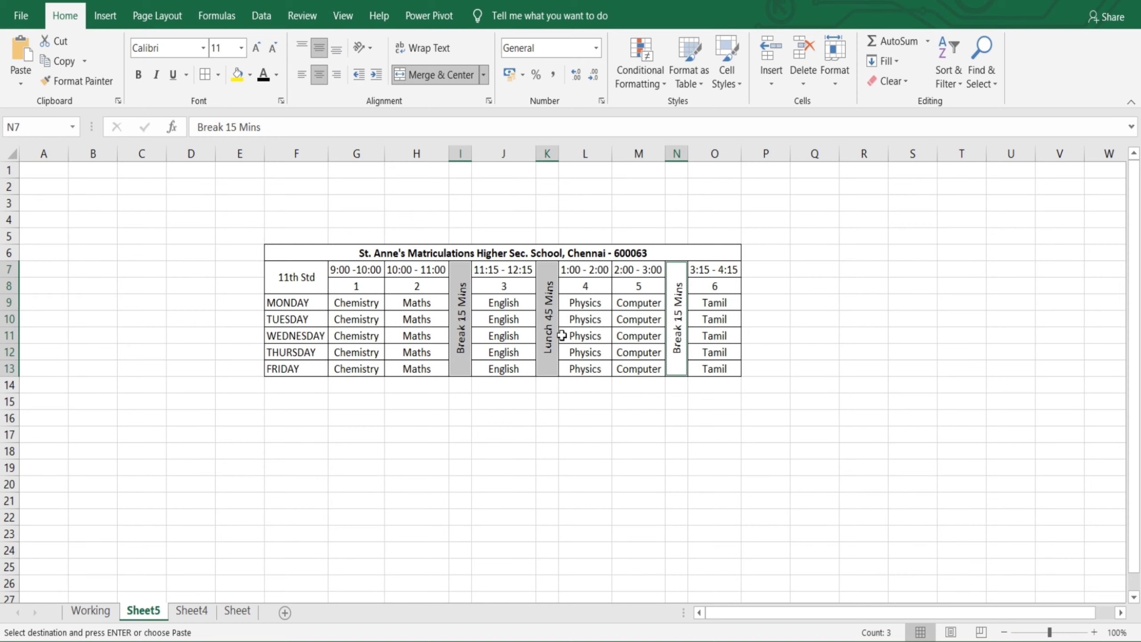
{"action": "left_click", "coordinate": [551, 320]}
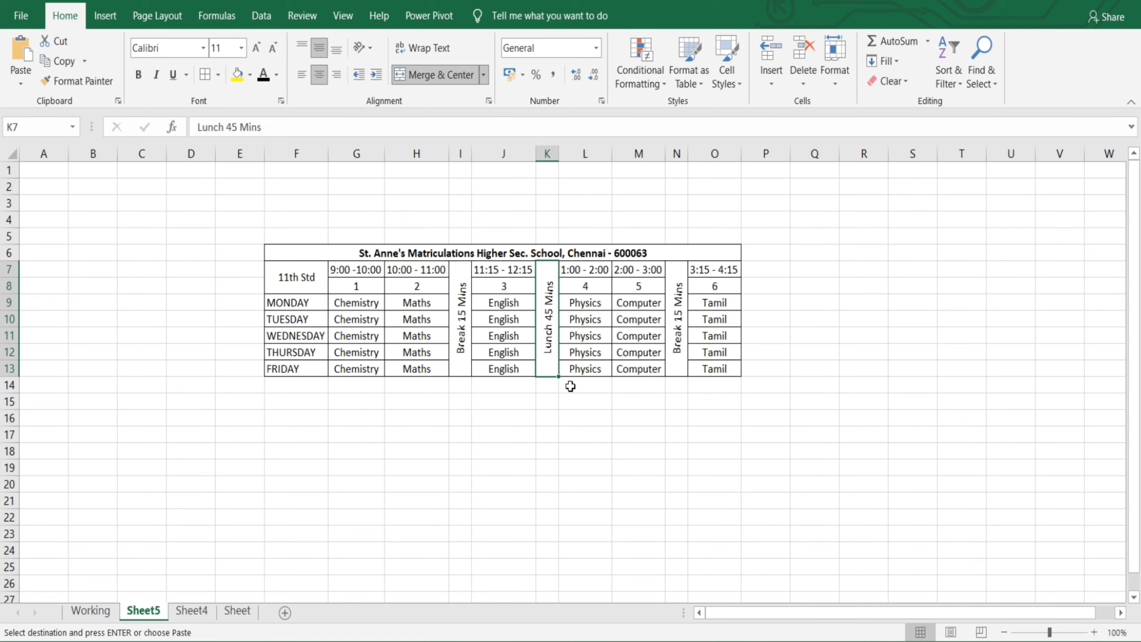
{"action": "left_click", "coordinate": [550, 418]}
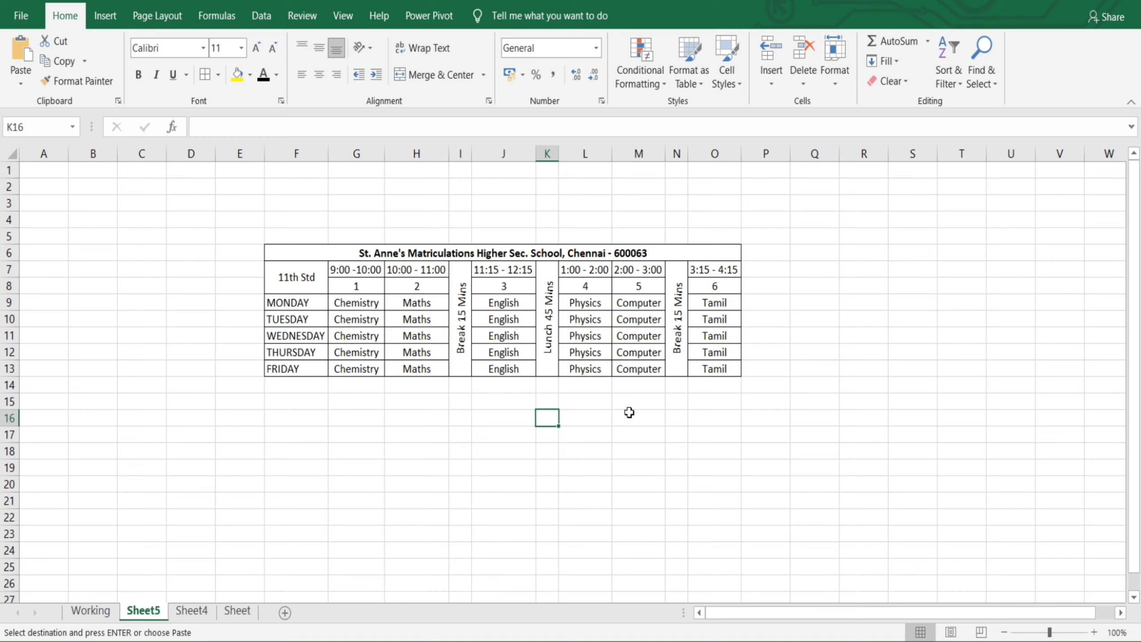
{"action": "left_click", "coordinate": [454, 250]}
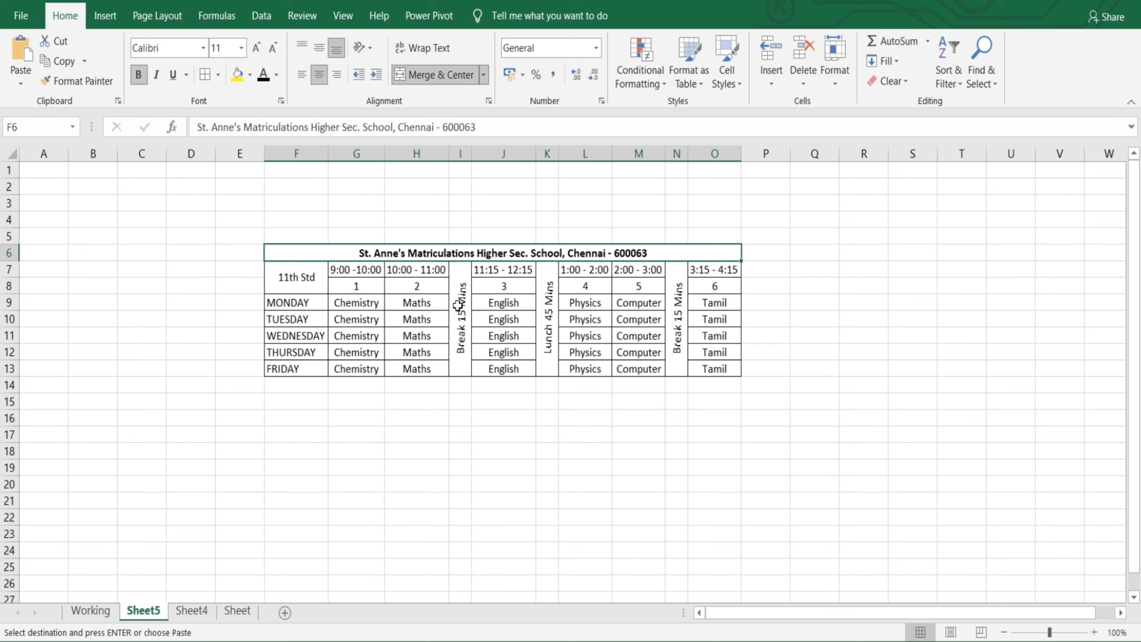
{"action": "left_click", "coordinate": [315, 355]}
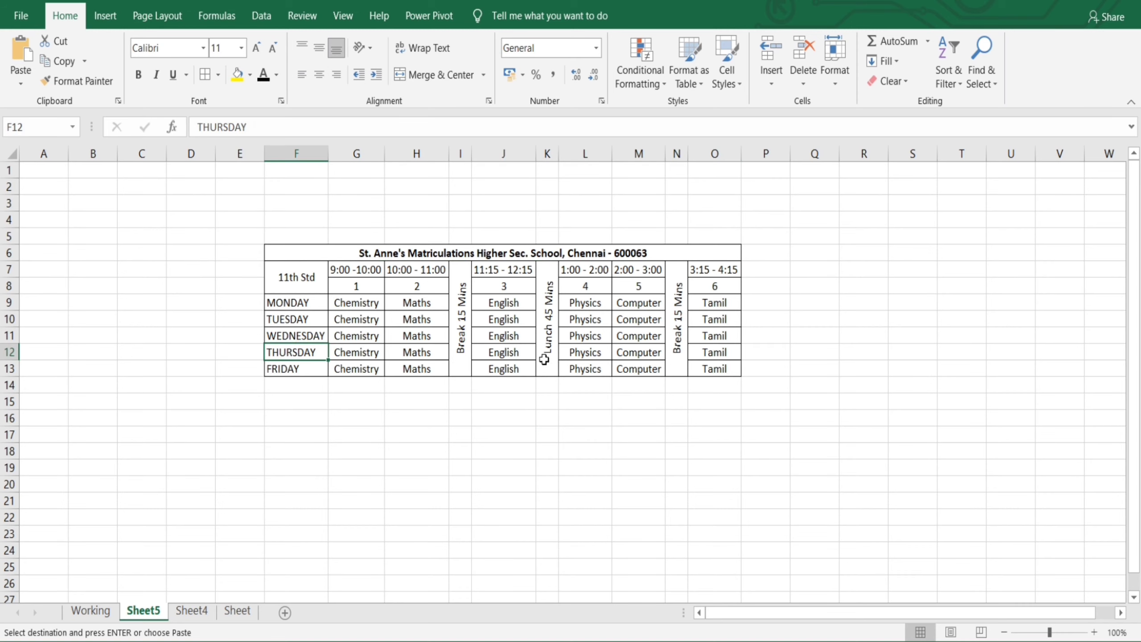
{"action": "left_click", "coordinate": [453, 315]}
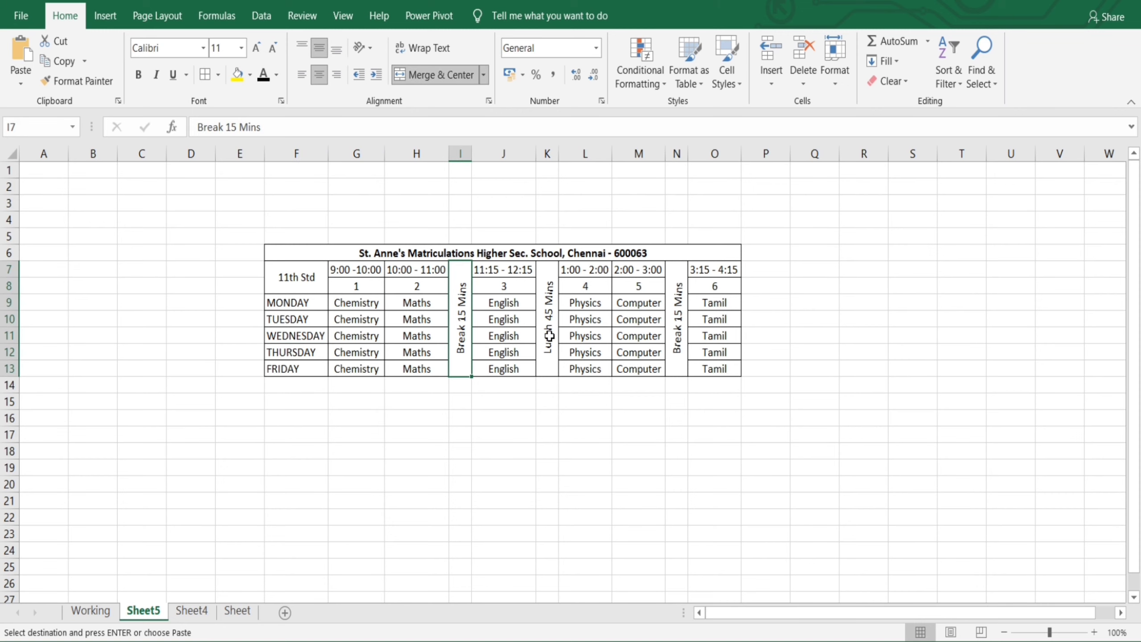
{"action": "left_click", "coordinate": [552, 322], "text": "ctrl"}
{"action": "left_click", "coordinate": [674, 321], "text": "ctrl"}
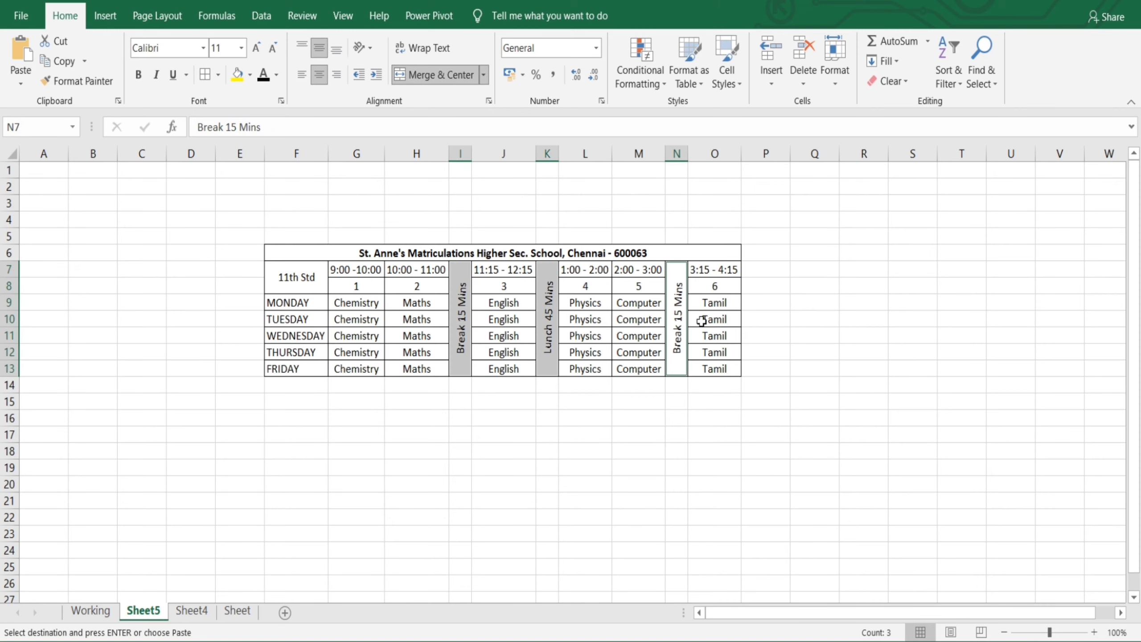
Angle the selected Break and Lunch labels to 46 degrees in Format Cells Alignment
{"action": "right_click", "coordinate": [549, 305]}
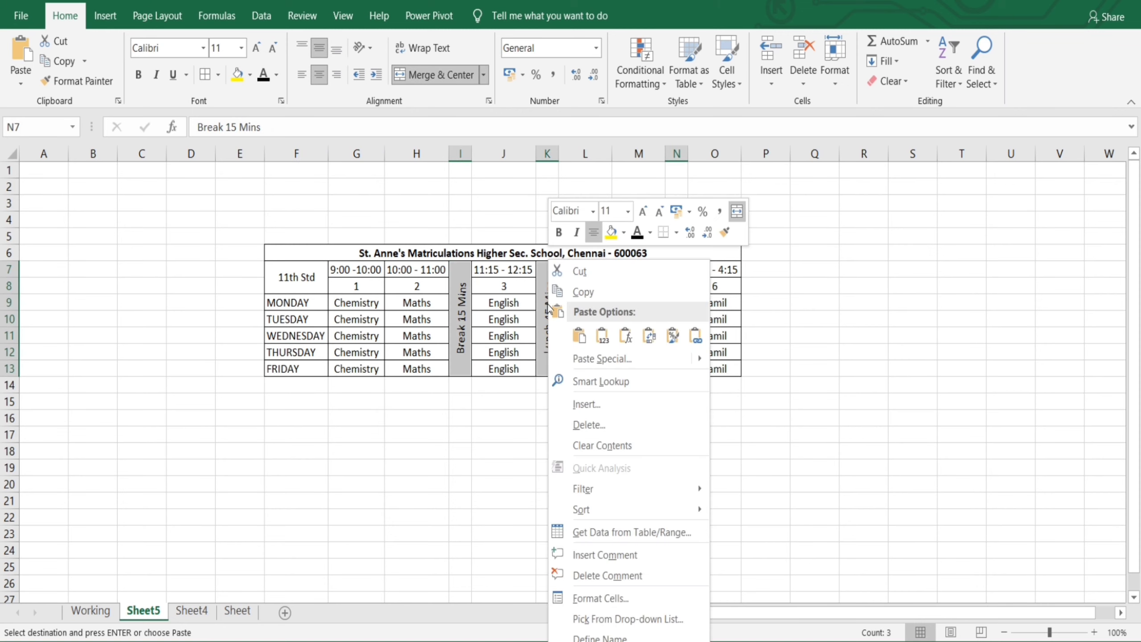
{"action": "left_click", "coordinate": [602, 598]}
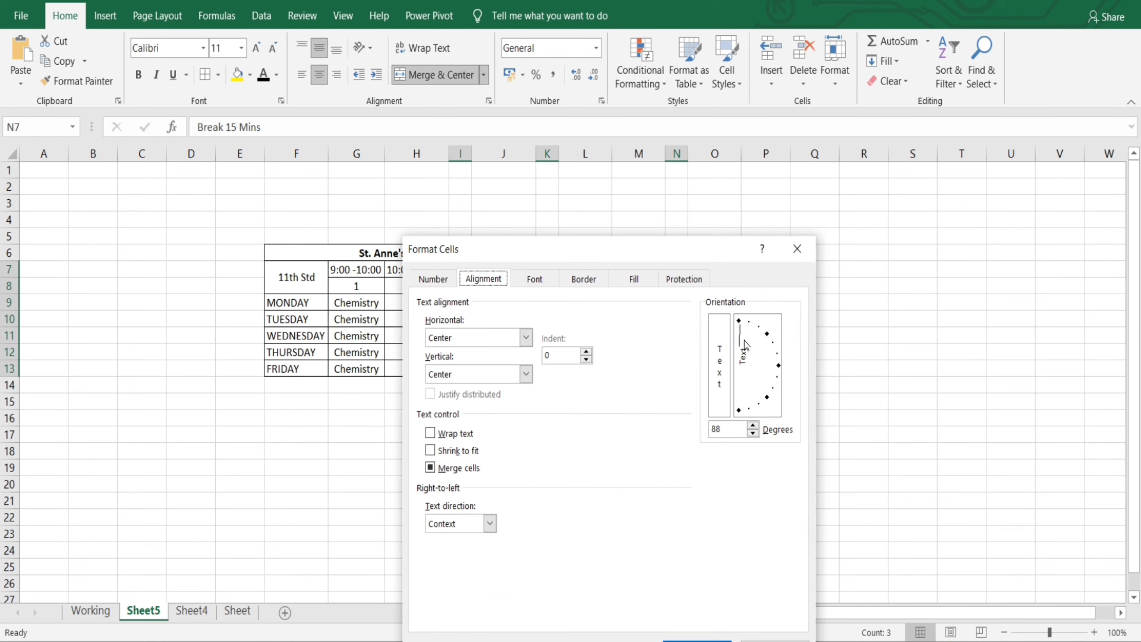
{"action": "left_click_drag", "start_coordinate": [740, 330], "coordinate": [774, 335]}
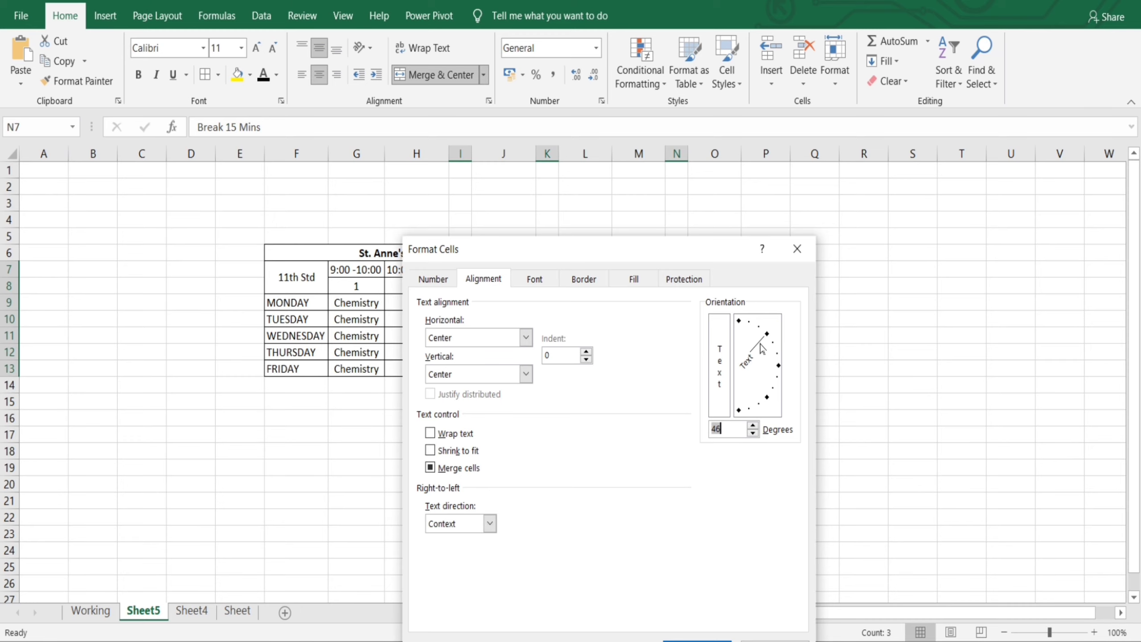
{"action": "left_click", "coordinate": [697, 640]}
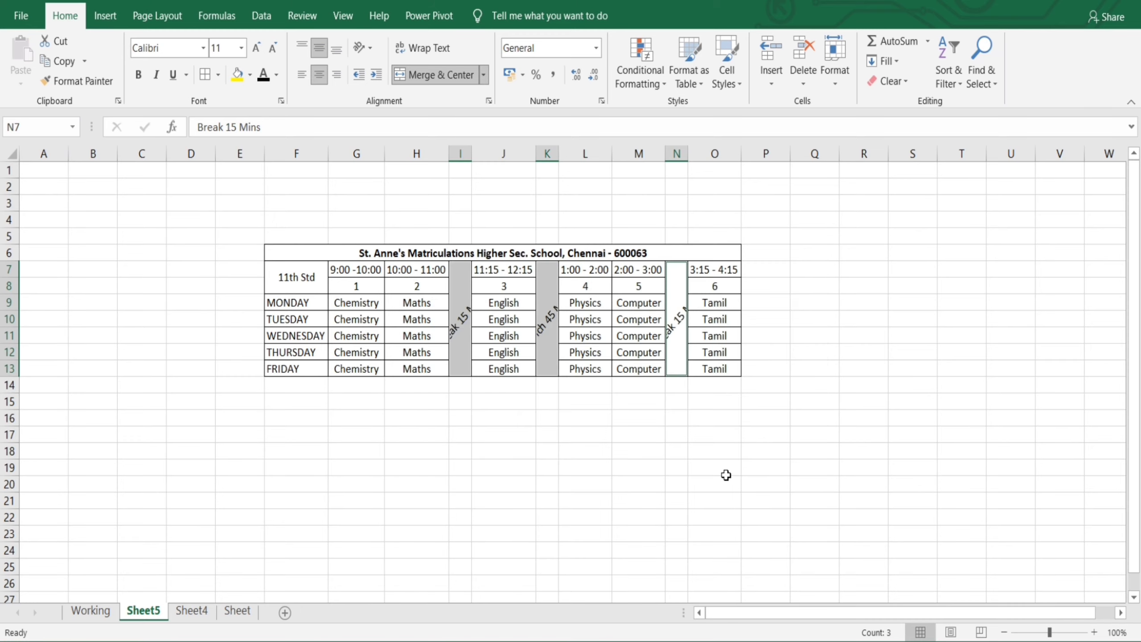
{"action": "left_click", "coordinate": [629, 399]}
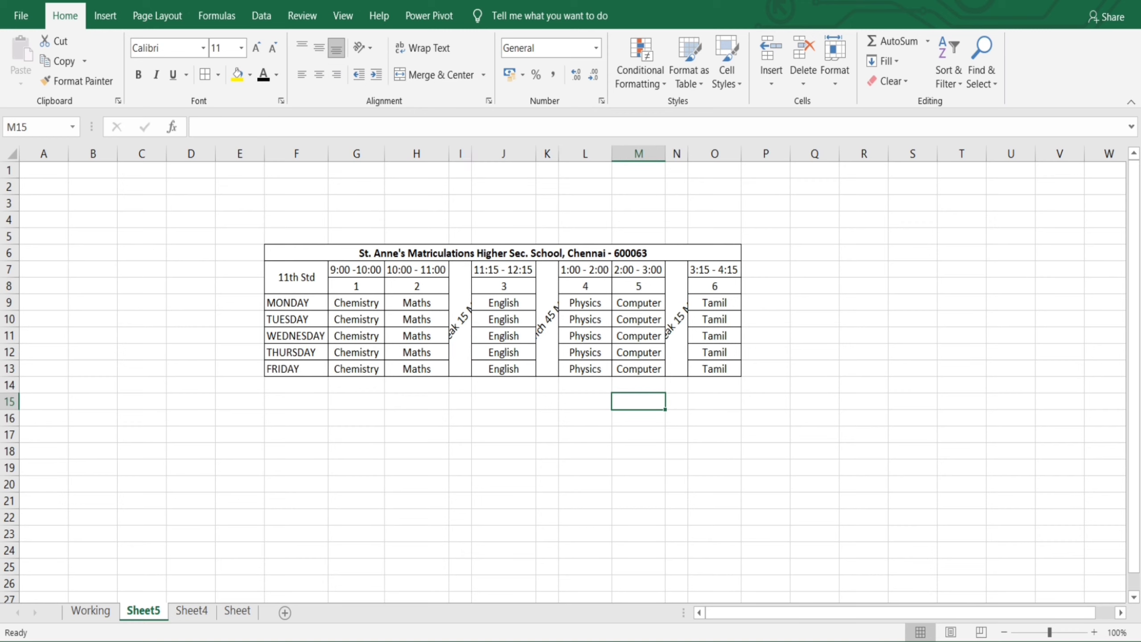
Select columns I, K and N and widen them together
{"action": "left_click", "coordinate": [463, 154]}
{"action": "left_click", "coordinate": [546, 153], "text": "ctrl"}
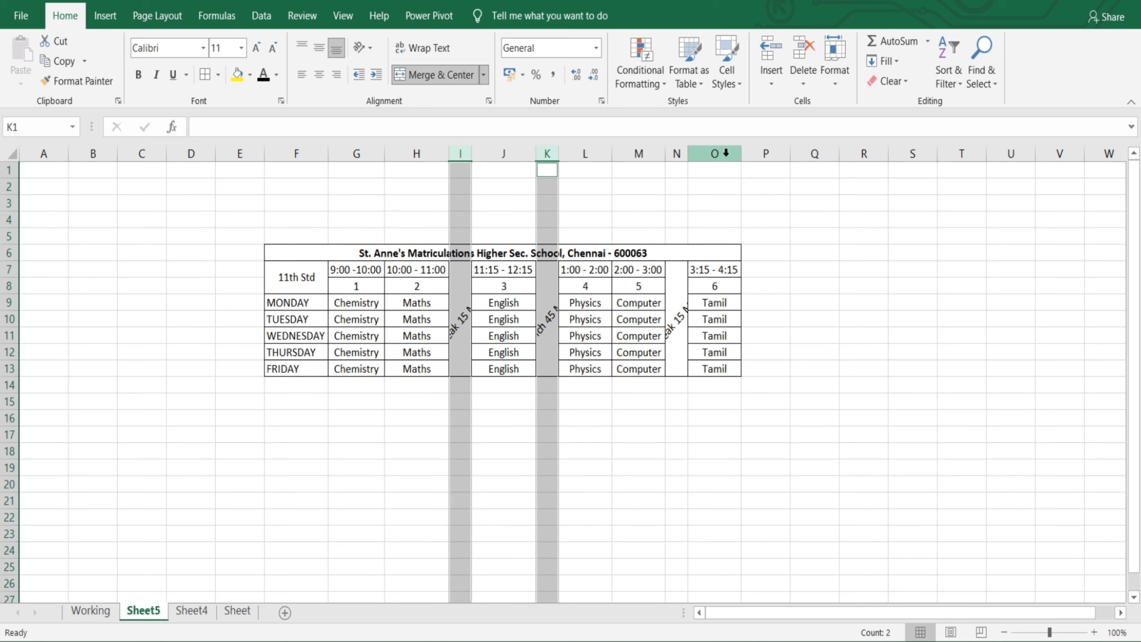
{"action": "left_click", "coordinate": [676, 153], "text": "ctrl"}
{"action": "left_click_drag", "start_coordinate": [688, 154], "coordinate": [735, 165]}
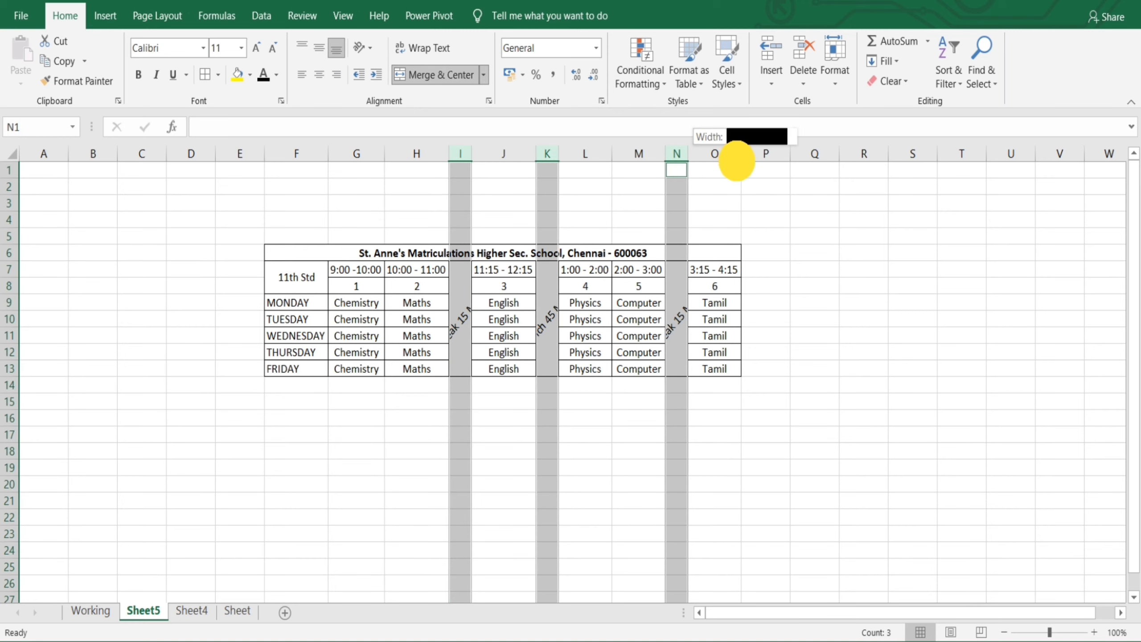
{"action": "left_click", "coordinate": [709, 434]}
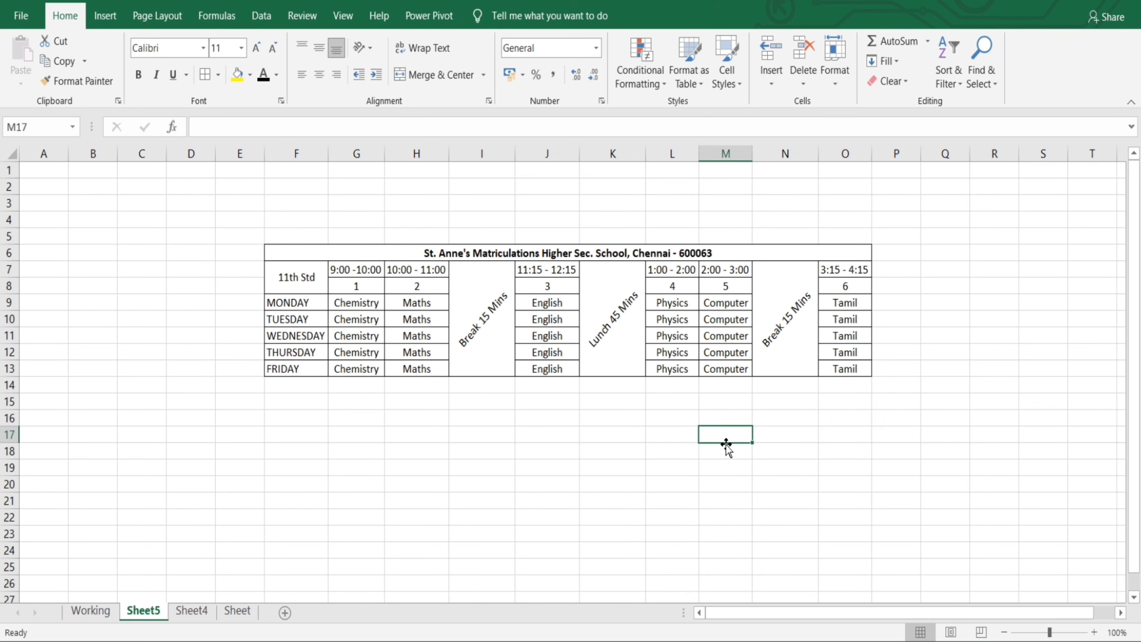
{"action": "left_click", "coordinate": [631, 433]}
Check the angled Break and Lunch cells, then return to the Working sheet
{"action": "left_click", "coordinate": [502, 326]}
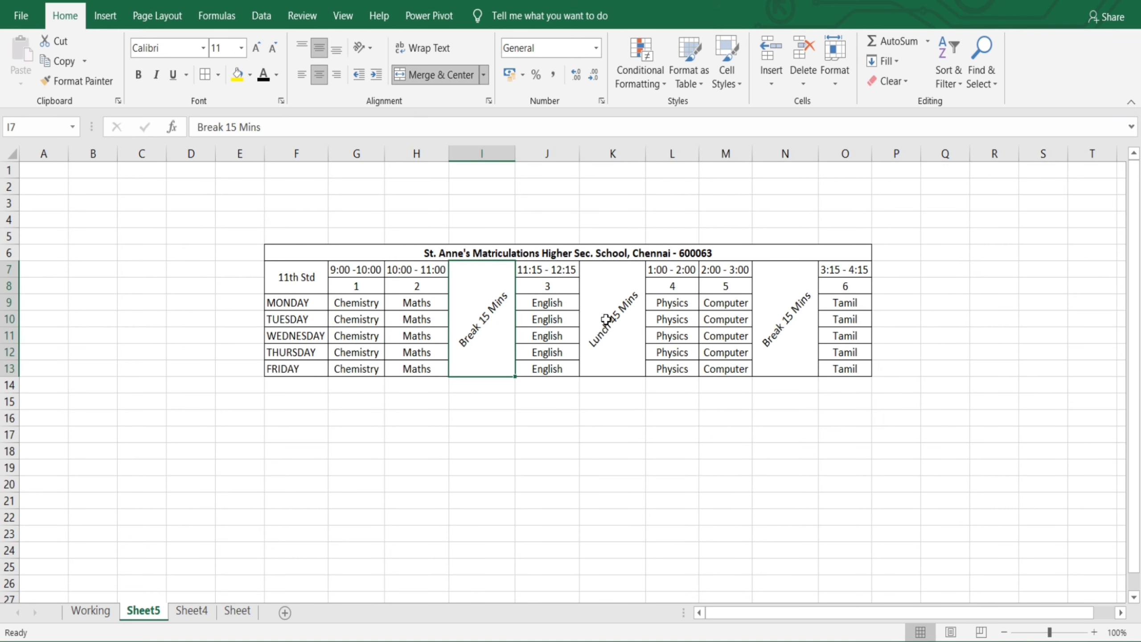
{"action": "left_click", "coordinate": [601, 314]}
{"action": "left_click", "coordinate": [784, 328]}
{"action": "left_click", "coordinate": [617, 324]}
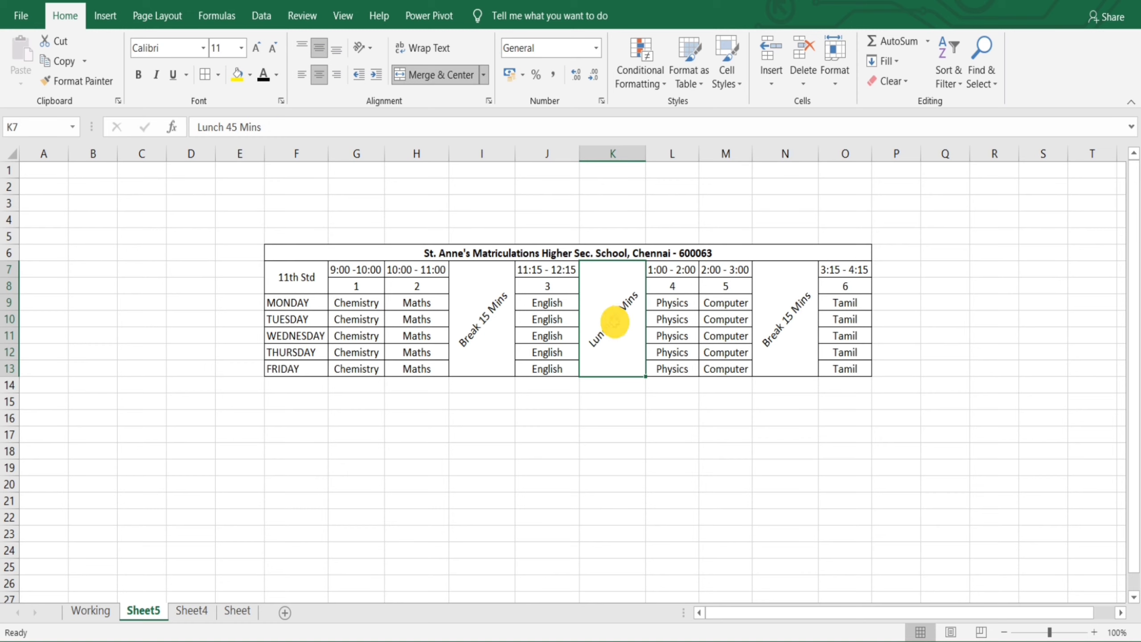
{"action": "left_click", "coordinate": [482, 305]}
{"action": "left_click", "coordinate": [789, 309]}
{"action": "left_click", "coordinate": [270, 507]}
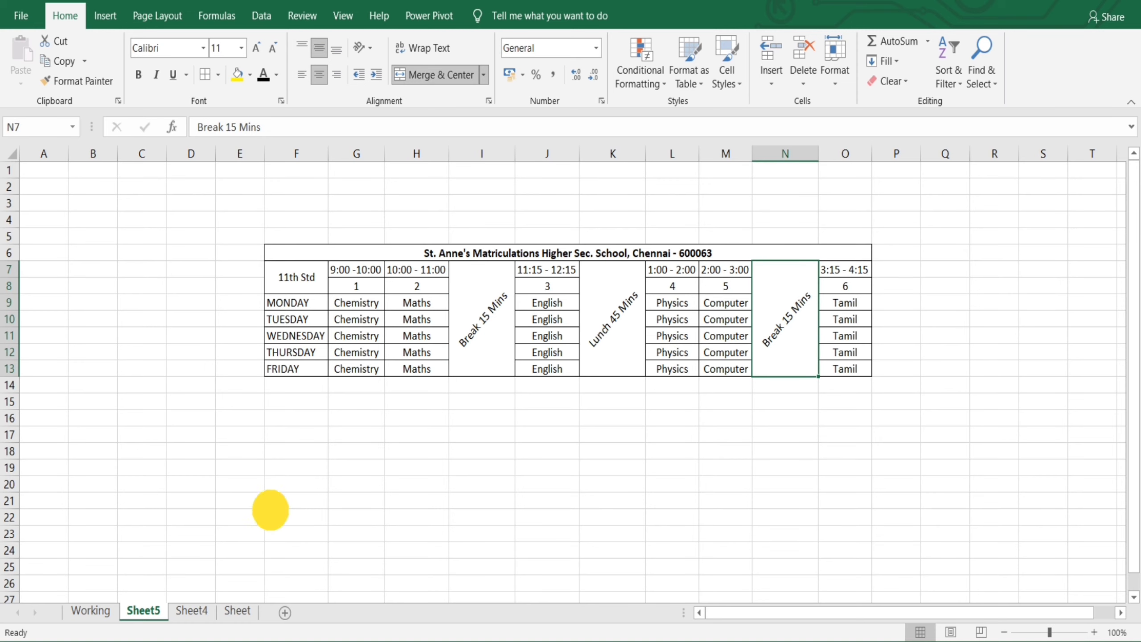
{"action": "left_click", "coordinate": [93, 610]}
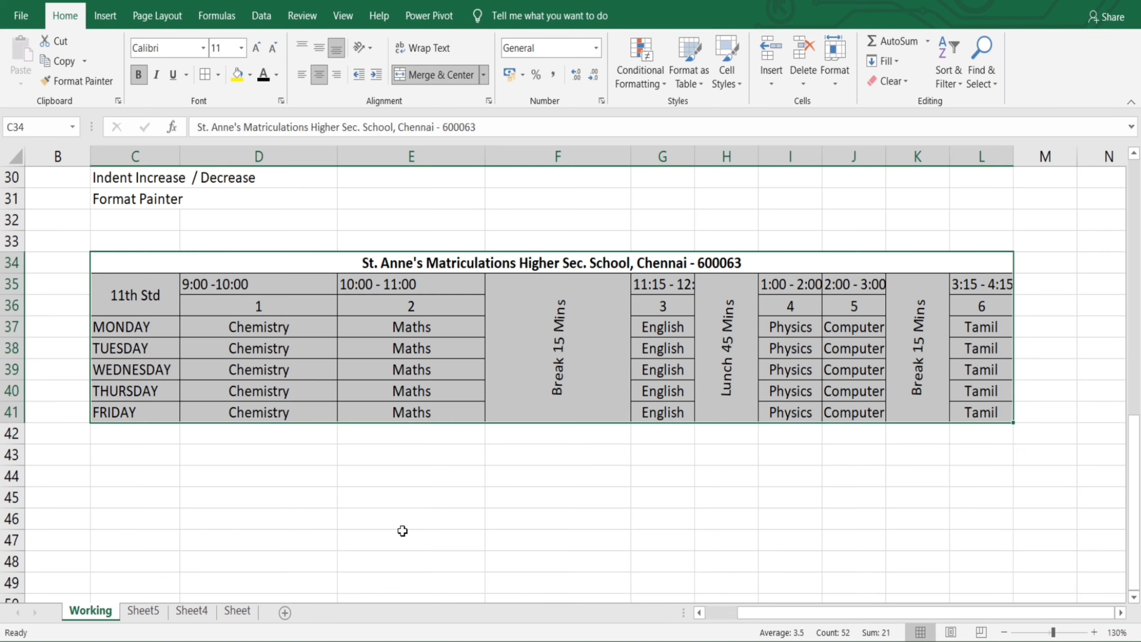
Scroll to the Fix To Fit, Orientation and Indent Increase / Decrease labels
{"action": "left_click", "coordinate": [404, 494]}
{"action": "scroll", "coordinate": [537, 406], "scroll_direction": "up", "scroll_amount": 3}
{"action": "scroll", "coordinate": [537, 405], "scroll_direction": "up", "scroll_amount": 2}
{"action": "left_click", "coordinate": [510, 408]}
{"action": "scroll", "coordinate": [497, 389], "scroll_direction": "down", "scroll_amount": 2}
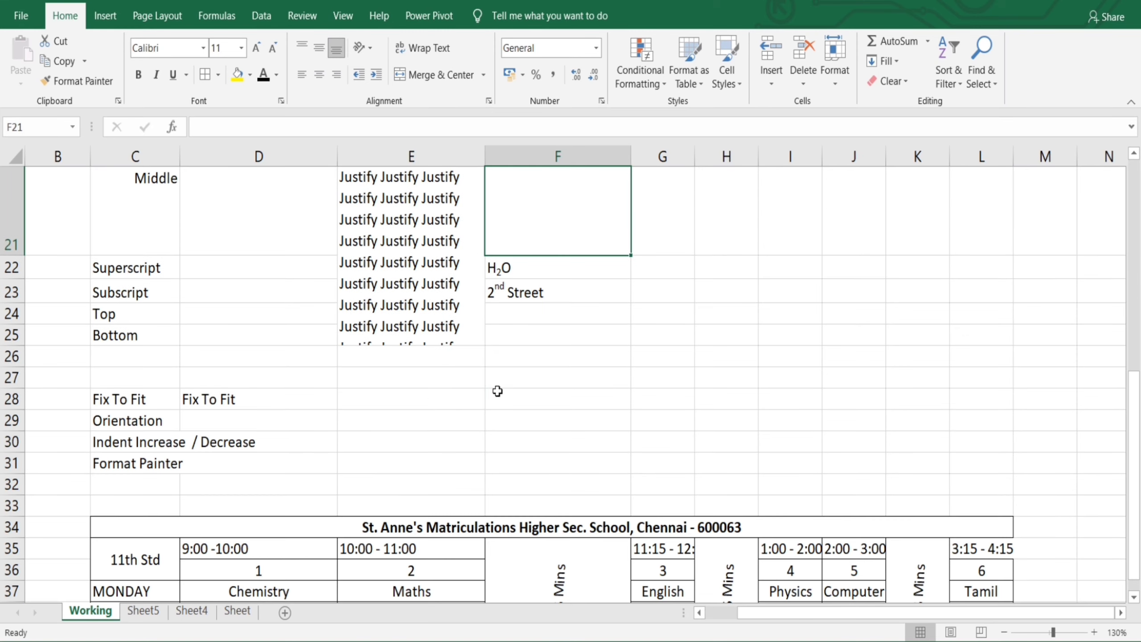
{"action": "left_click", "coordinate": [134, 399]}
{"action": "left_click", "coordinate": [151, 420]}
{"action": "left_click", "coordinate": [144, 443]}
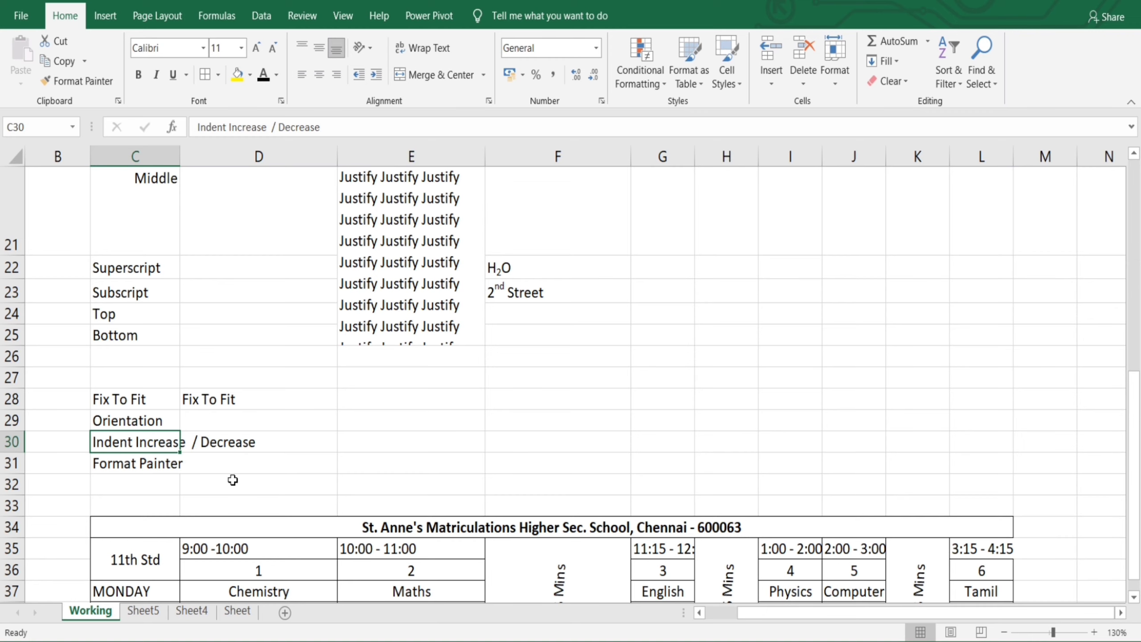
{"action": "left_click", "coordinate": [232, 480]}
Enter the word 'increase' in cell F26
{"action": "scroll", "coordinate": [499, 426], "scroll_direction": "up", "scroll_amount": 3}
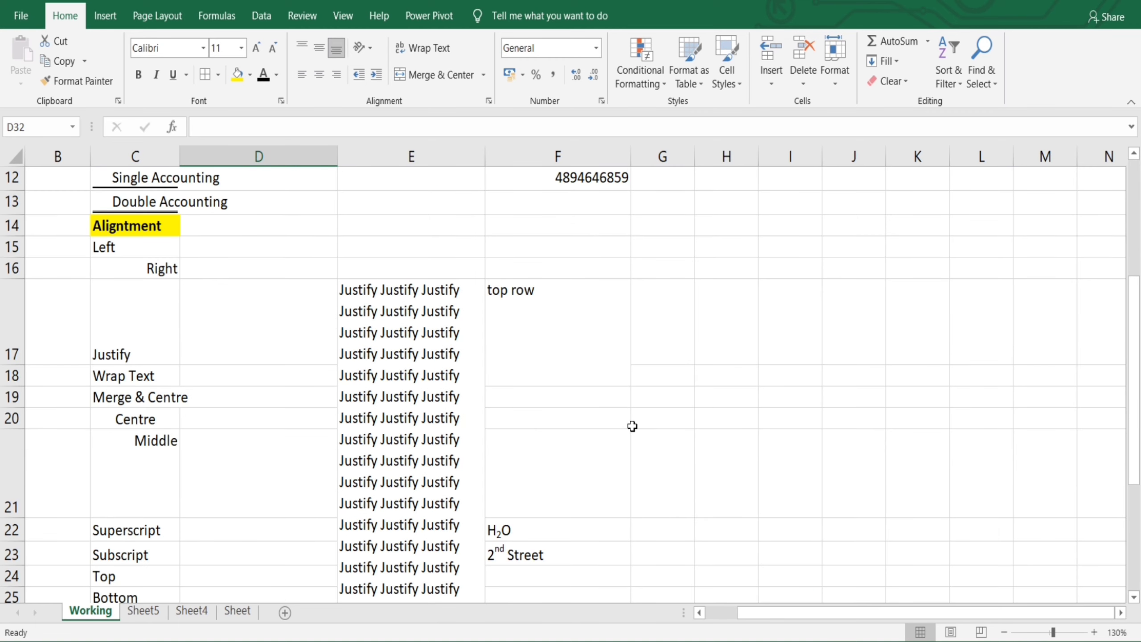
{"action": "scroll", "coordinate": [629, 426], "scroll_direction": "down", "scroll_amount": 3}
{"action": "left_click", "coordinate": [566, 364]}
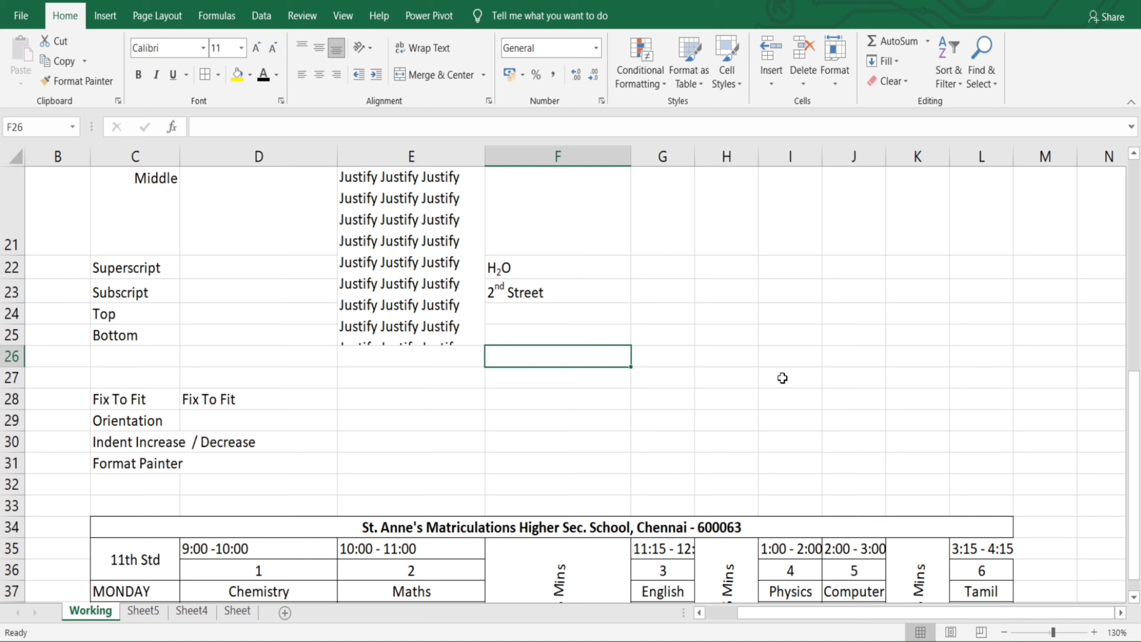
{"action": "type", "text": "increase"}
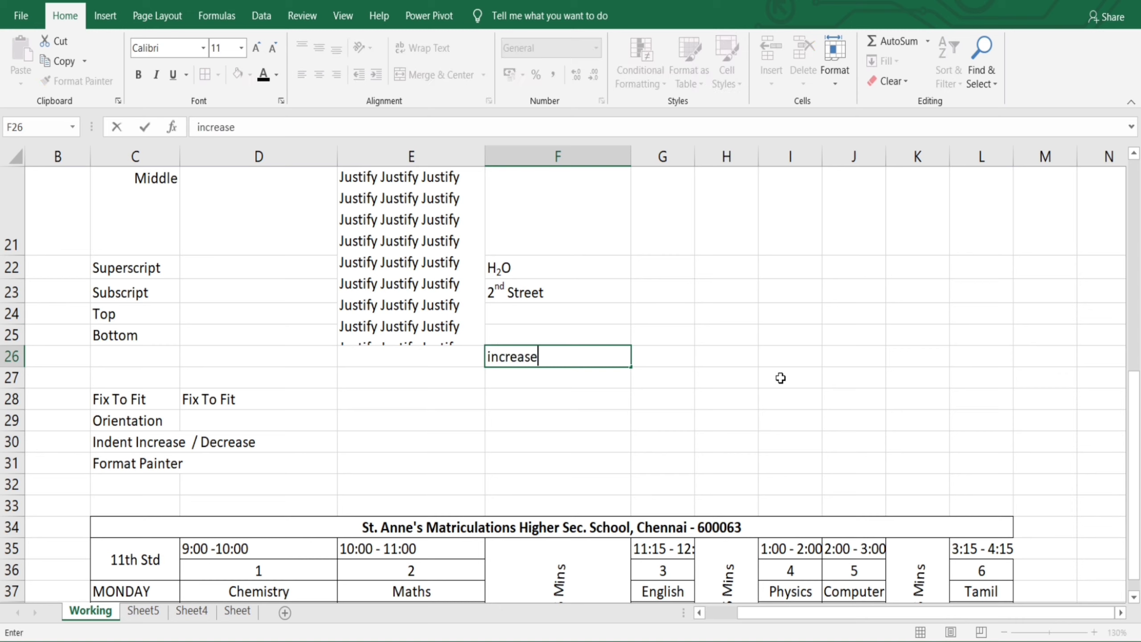
{"action": "key", "text": "Return"}
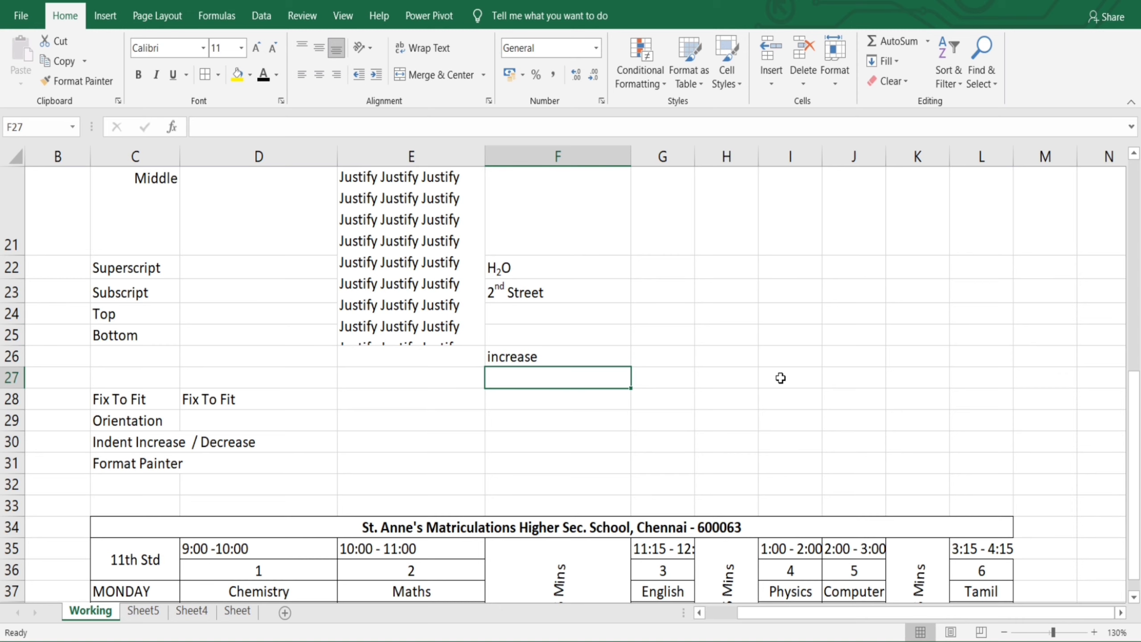
Indent the word 'increase' in F26 using Increase Indent
{"action": "left_click", "coordinate": [562, 354]}
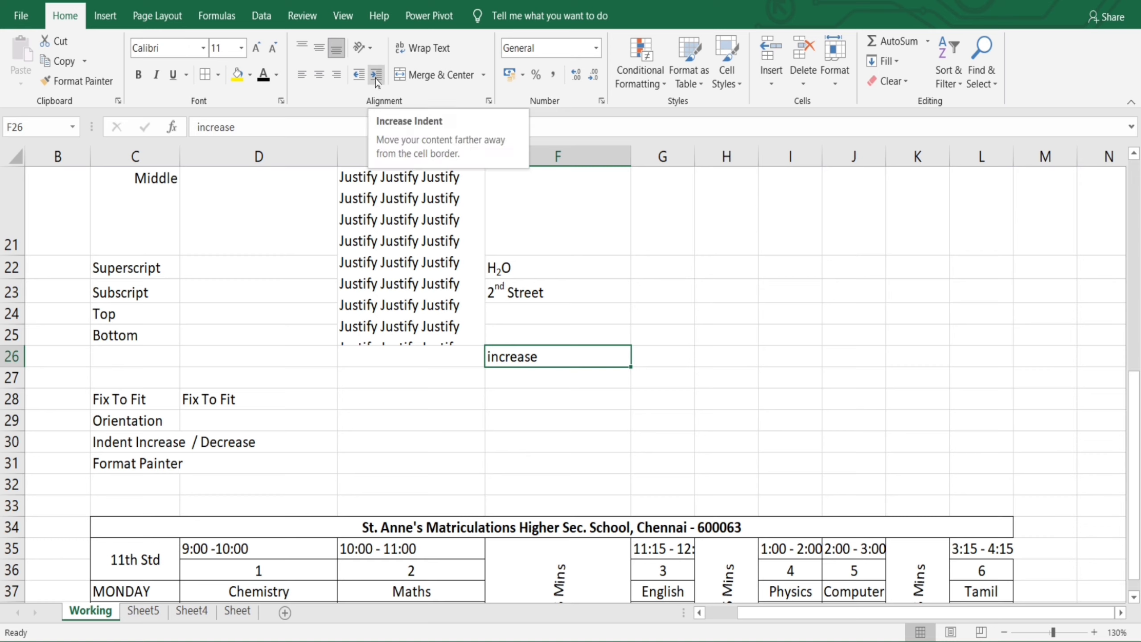
{"action": "left_click", "coordinate": [376, 75]}
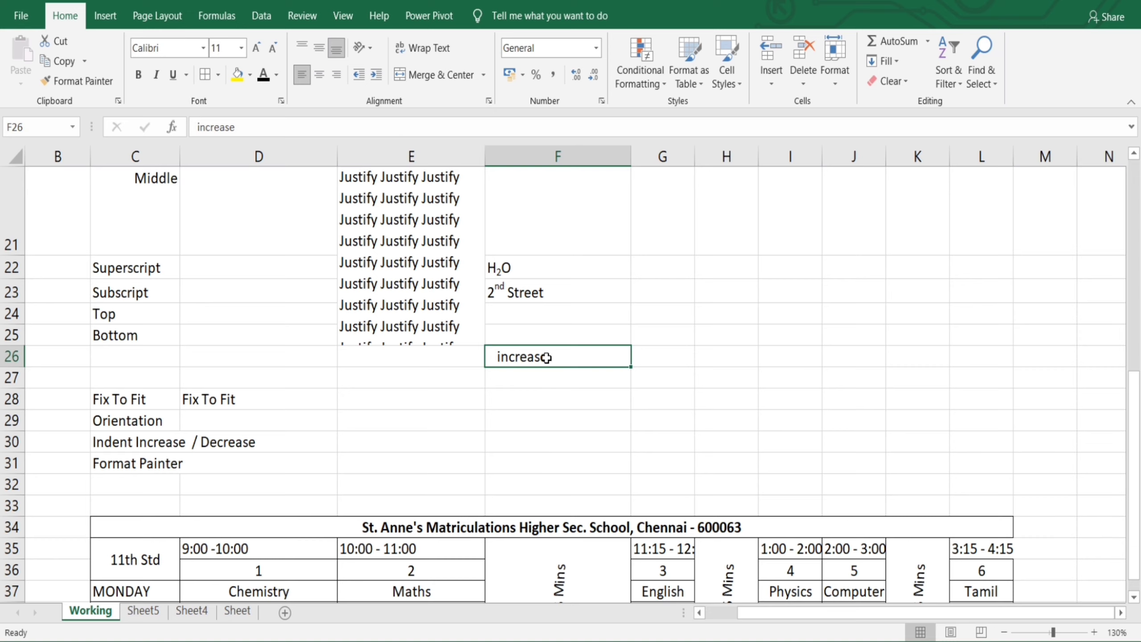
{"action": "left_click", "coordinate": [376, 73]}
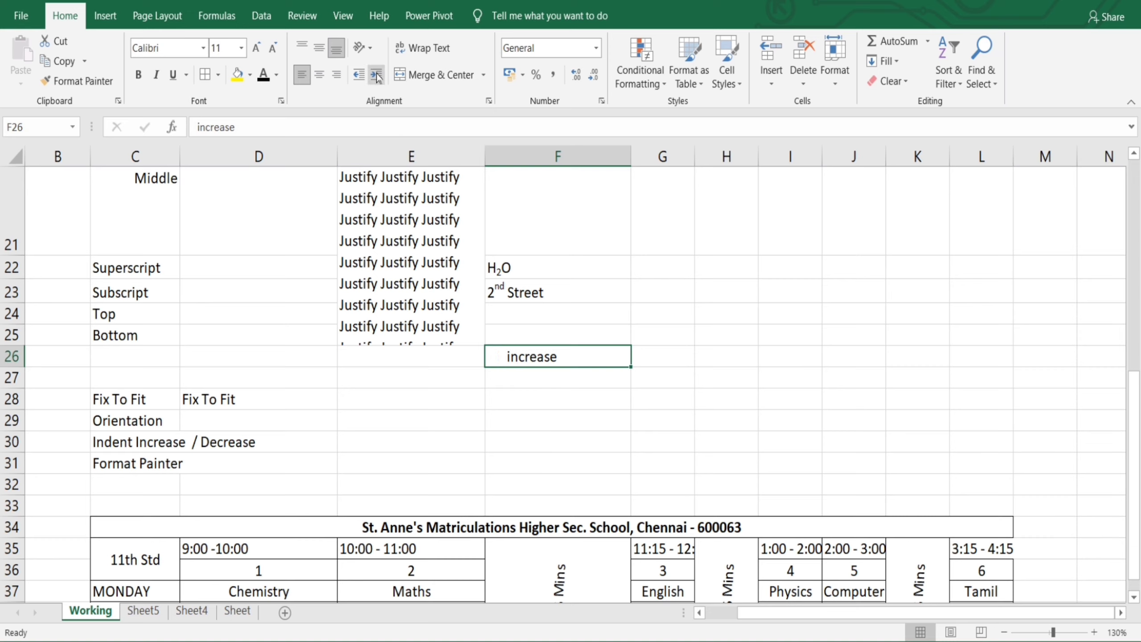
{"action": "left_click", "coordinate": [376, 73]}
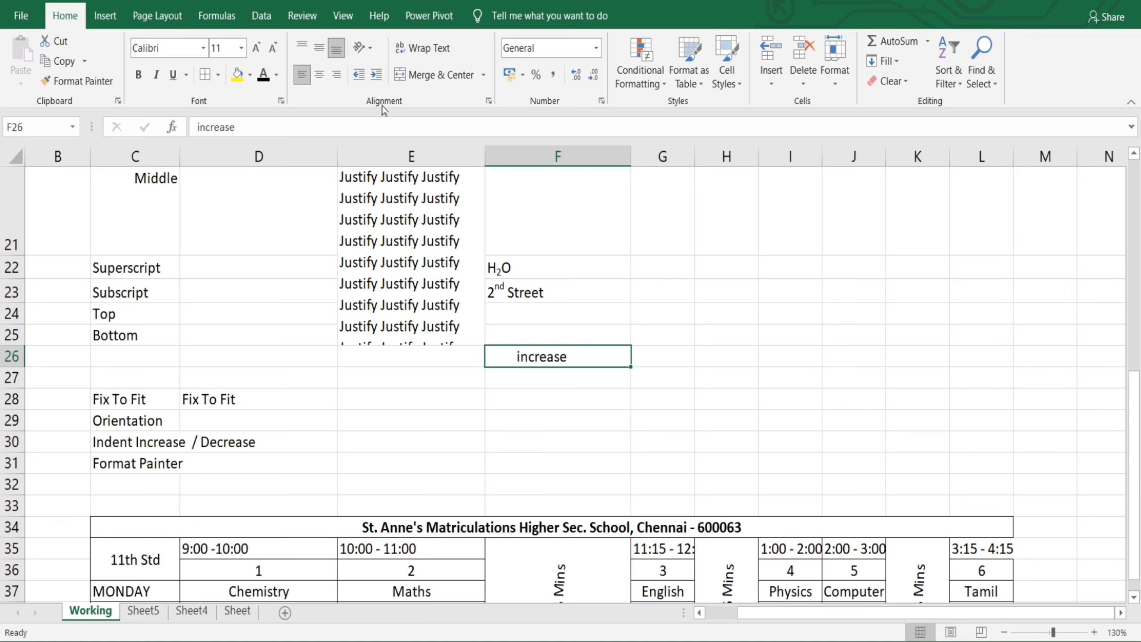
Decrease the indent so 'increase' sits flush left again
{"action": "left_click", "coordinate": [358, 74]}
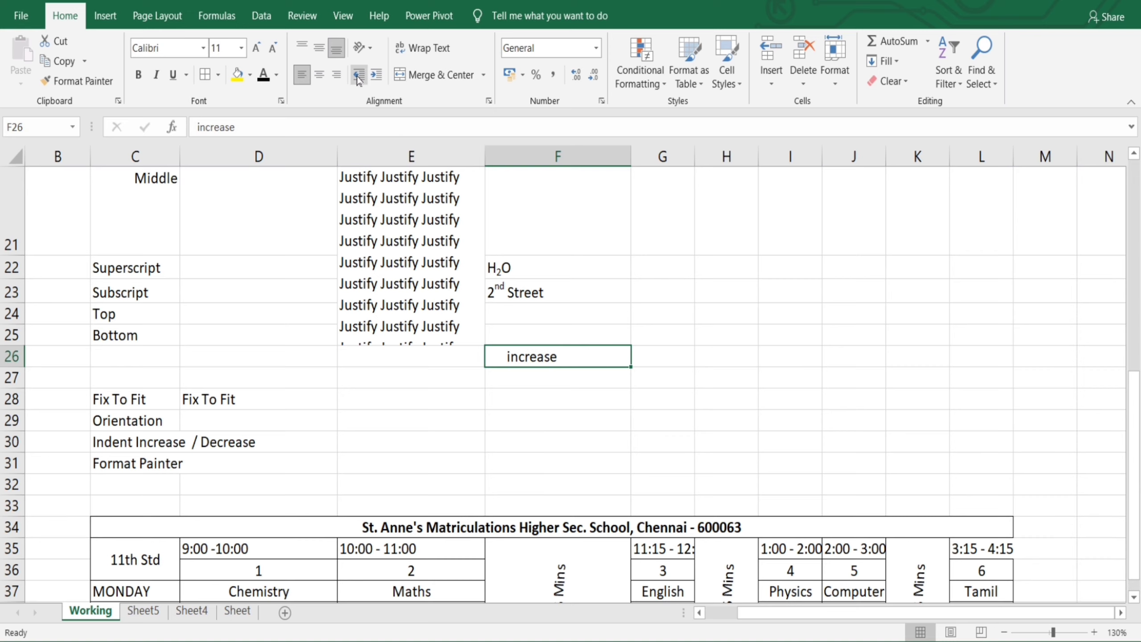
{"action": "left_click", "coordinate": [358, 74]}
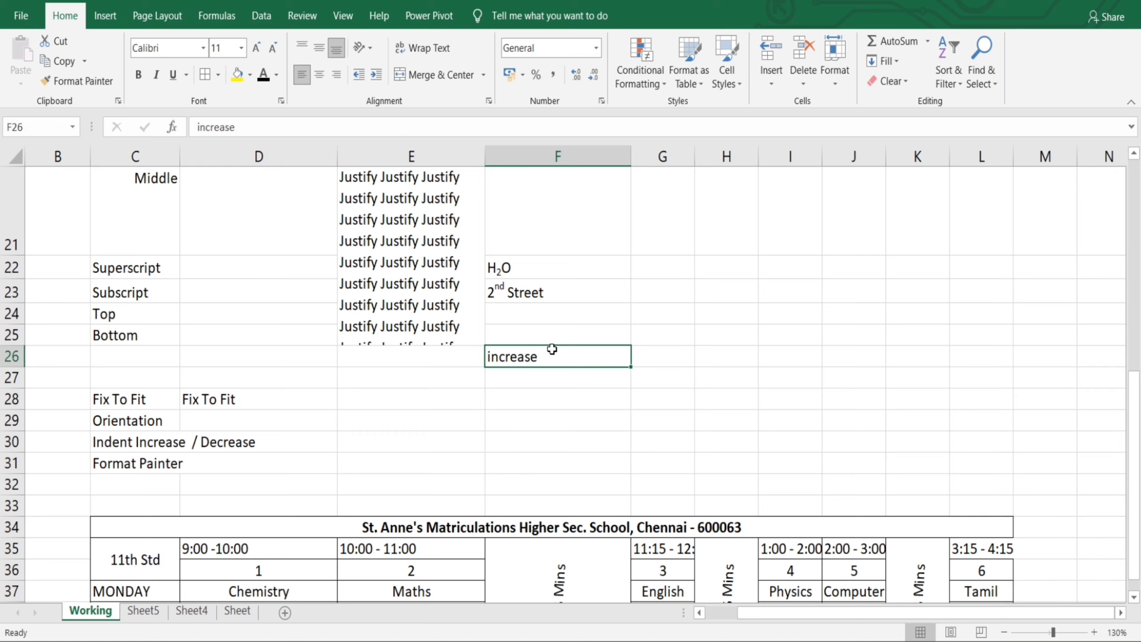
{"action": "left_click", "coordinate": [174, 466]}
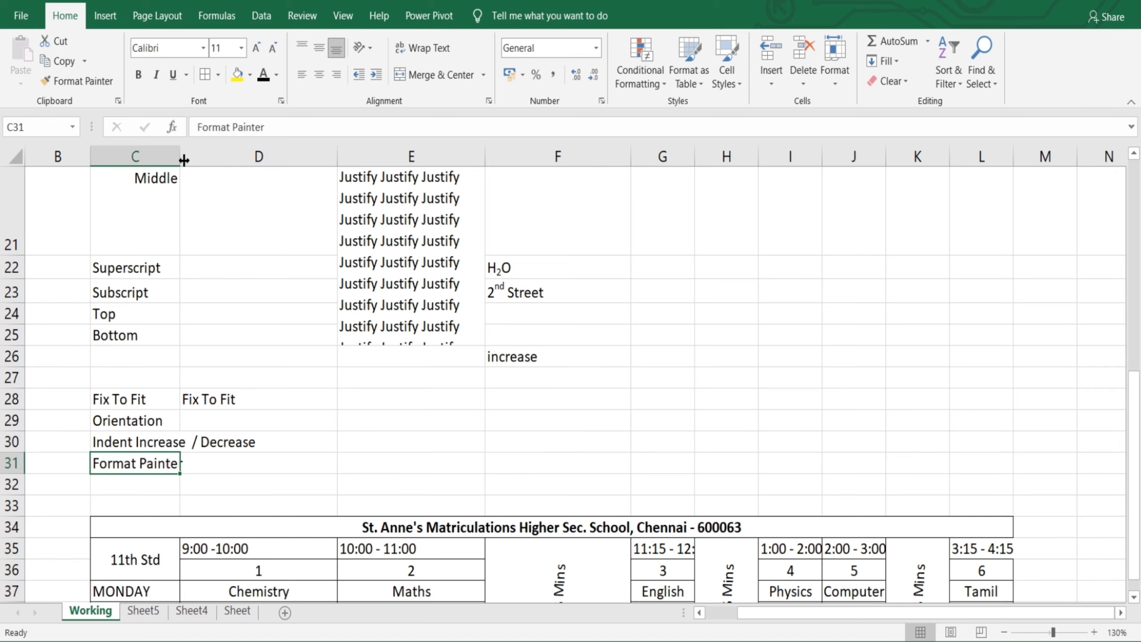
Widen column C to fit 'Format Painter' in C31, then scroll up and select E3
{"action": "left_click_drag", "start_coordinate": [183, 160], "coordinate": [214, 173]}
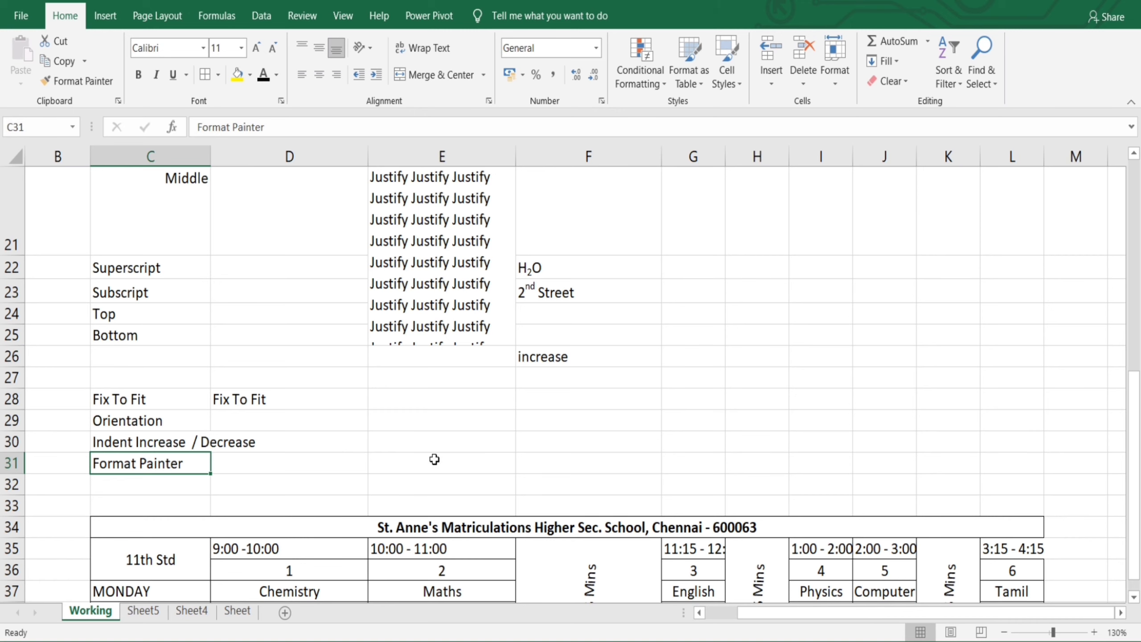
{"action": "left_click", "coordinate": [479, 461]}
{"action": "scroll", "coordinate": [501, 456], "scroll_direction": "up", "scroll_amount": 1}
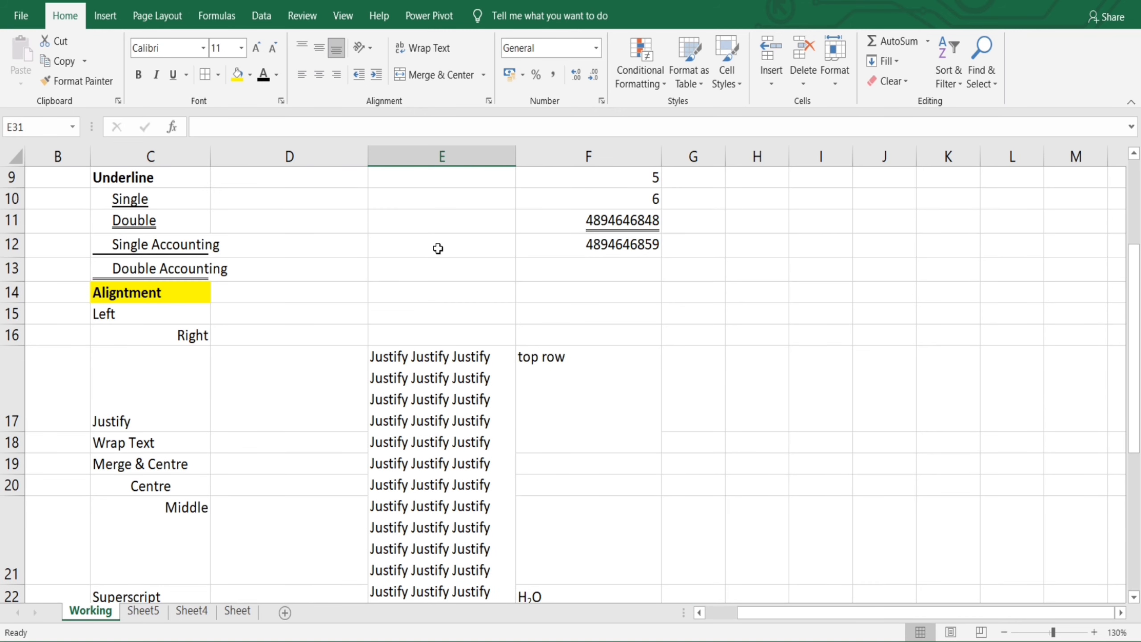
{"action": "left_click", "coordinate": [438, 234]}
{"action": "scroll", "coordinate": [529, 311], "scroll_direction": "up", "scroll_amount": 3}
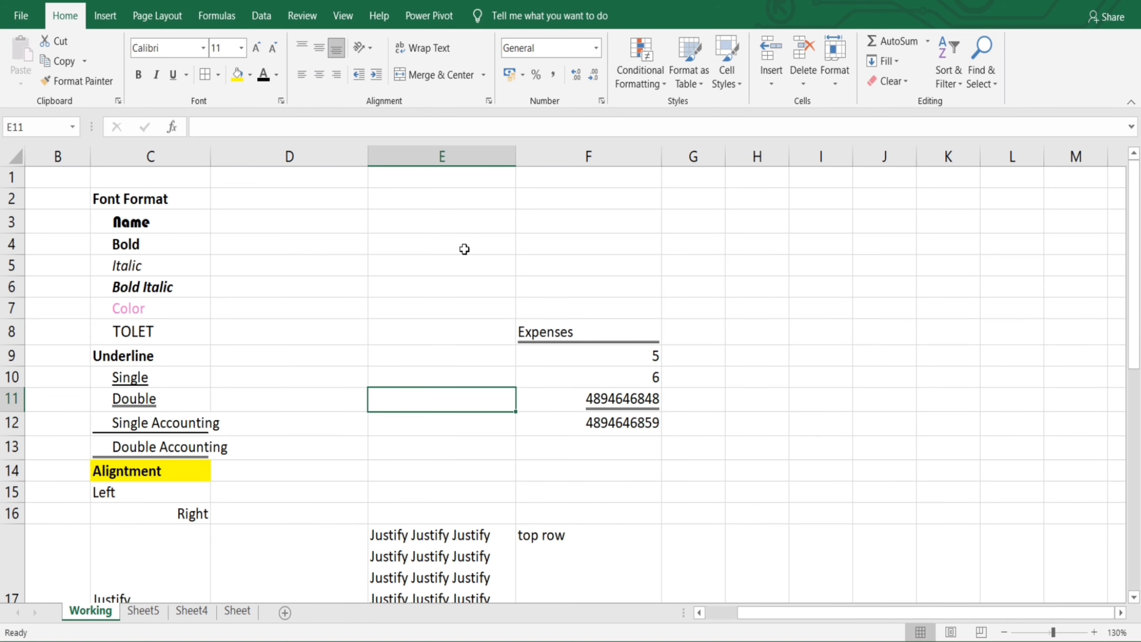
{"action": "left_click", "coordinate": [461, 221]}
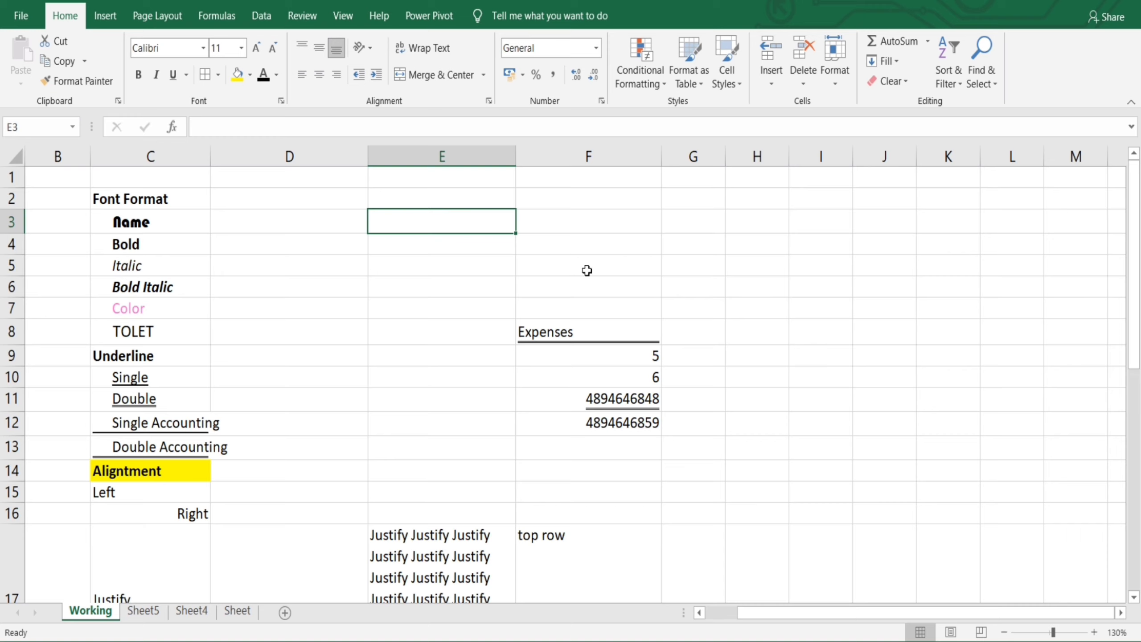
Type 'Format Painter' into cell E3
{"action": "type", "text": "N"}
{"action": "key", "text": "BackSpace"}
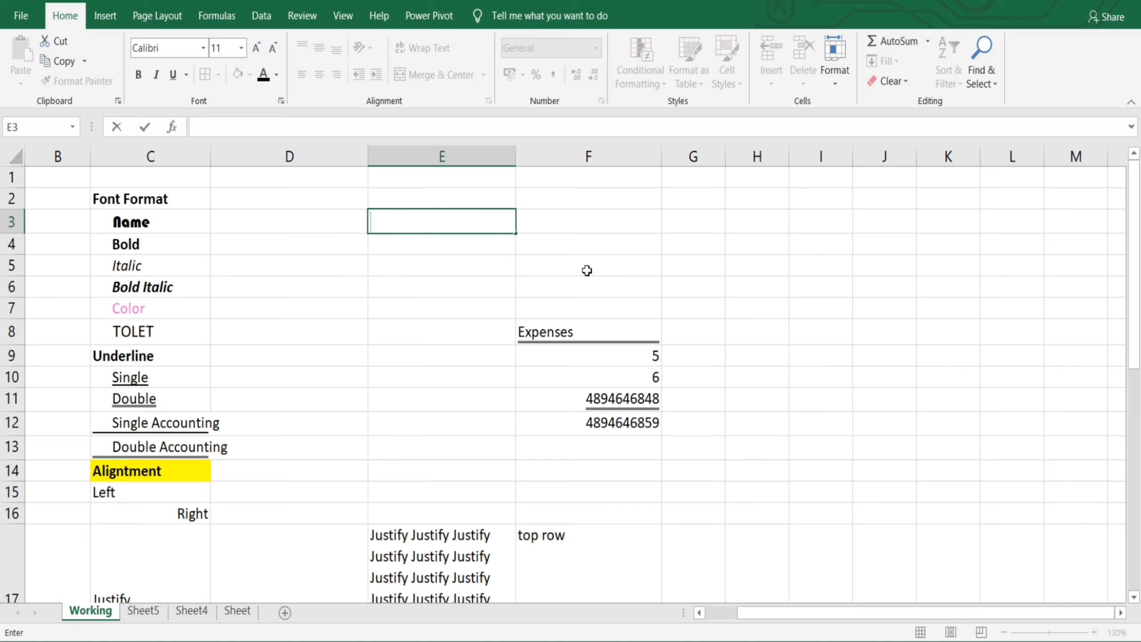
{"action": "type", "text": "Format"}
{"action": "type", "text": "e"}
{"action": "key", "text": "BackSpace"}
{"action": "type", "text": "M"}
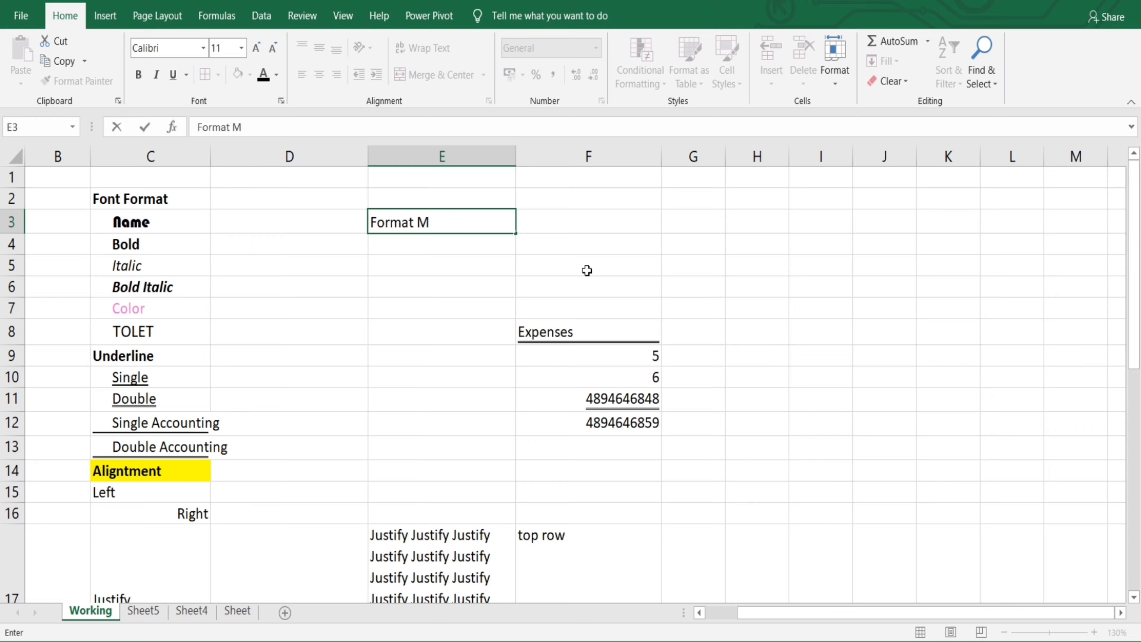
{"action": "key", "text": "BackSpace"}
{"action": "type", "text": "p"}
{"action": "type", "text": "a"}
{"action": "key", "text": "BackSpace"}
{"action": "key", "text": "BackSpace"}
{"action": "type", "text": "P"}
{"action": "type", "text": "ainter"}
{"action": "key", "text": "Return"}
Make the E3 label bold, underlined and italic
{"action": "left_click", "coordinate": [467, 223]}
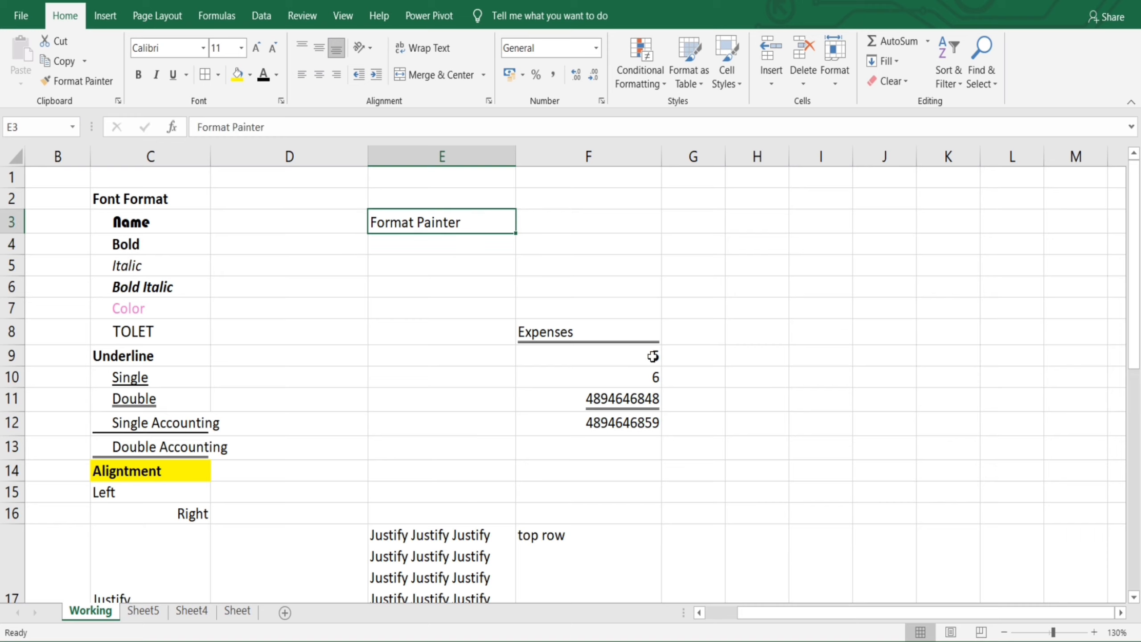
{"action": "key", "text": "ctrl+b"}
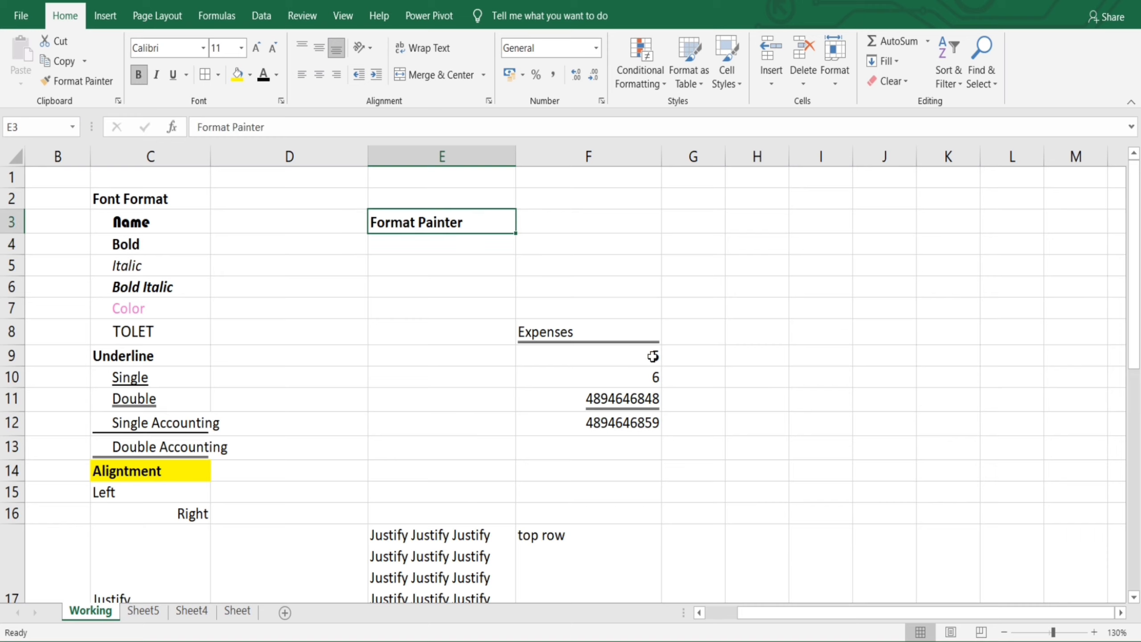
{"action": "key", "text": "ctrl+u"}
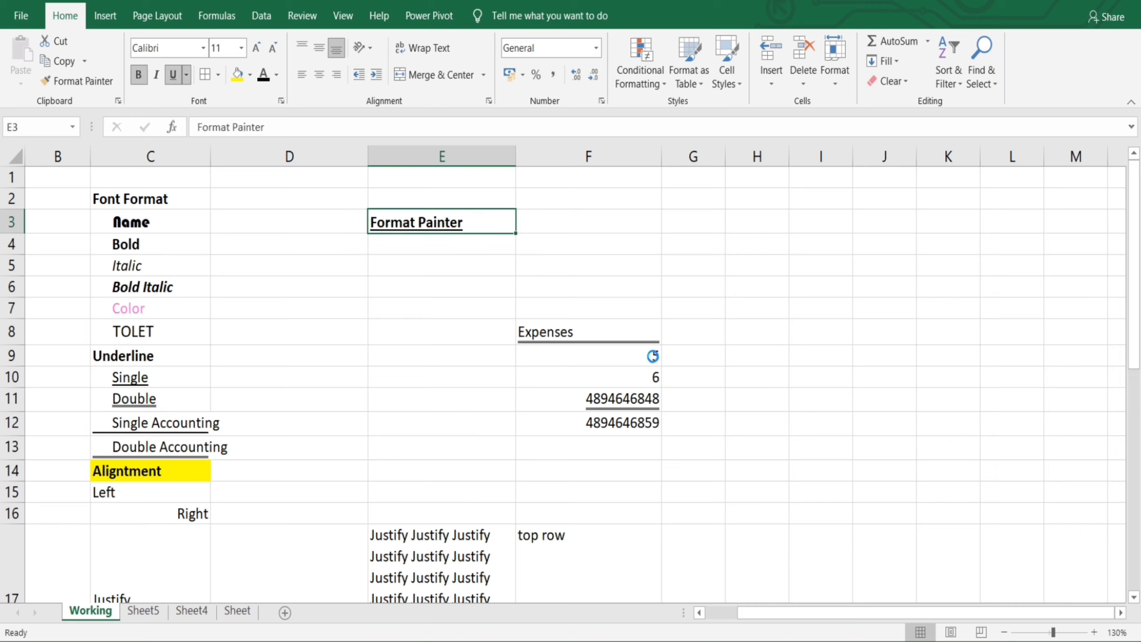
{"action": "key", "text": "ctrl+i"}
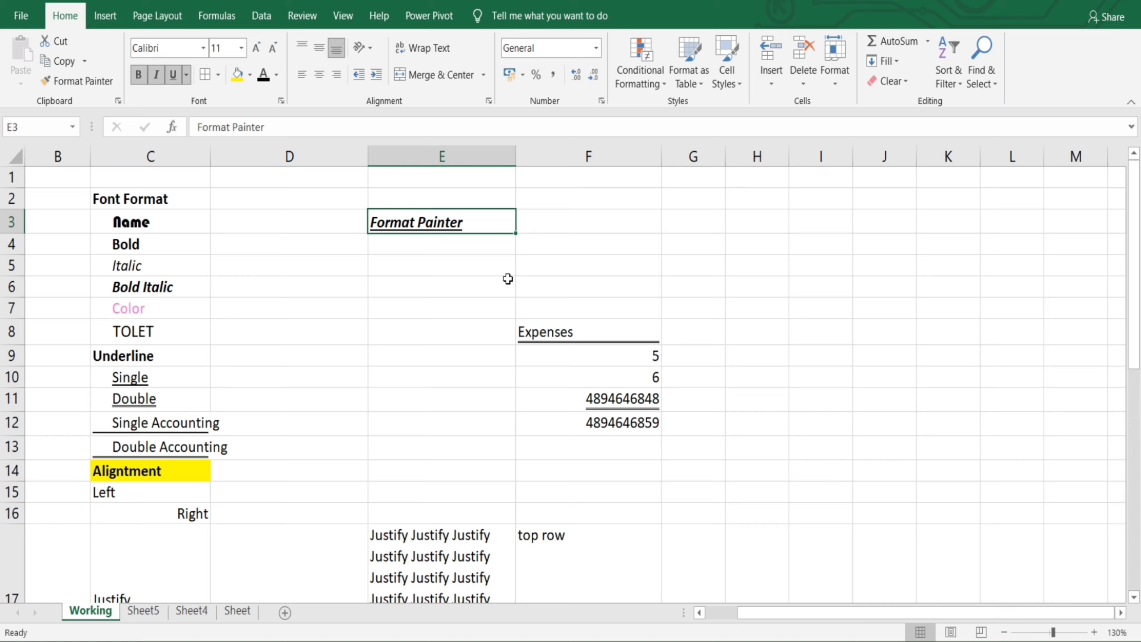
Give E3 a yellow fill, red font colour and one indent level
{"action": "left_click", "coordinate": [237, 75]}
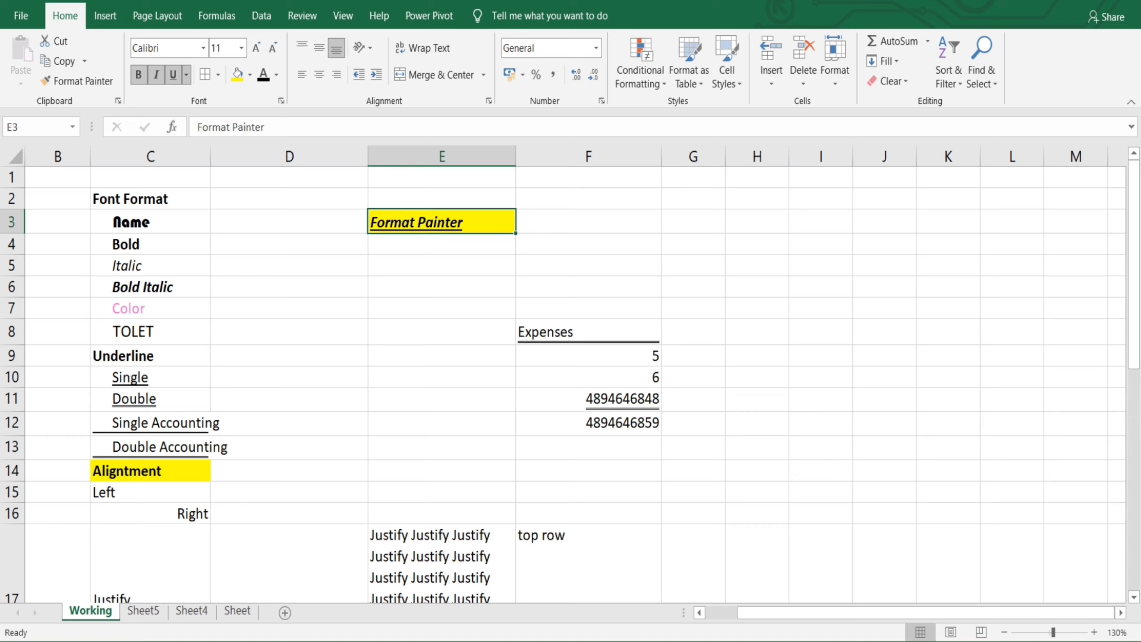
{"action": "left_click", "coordinate": [277, 75]}
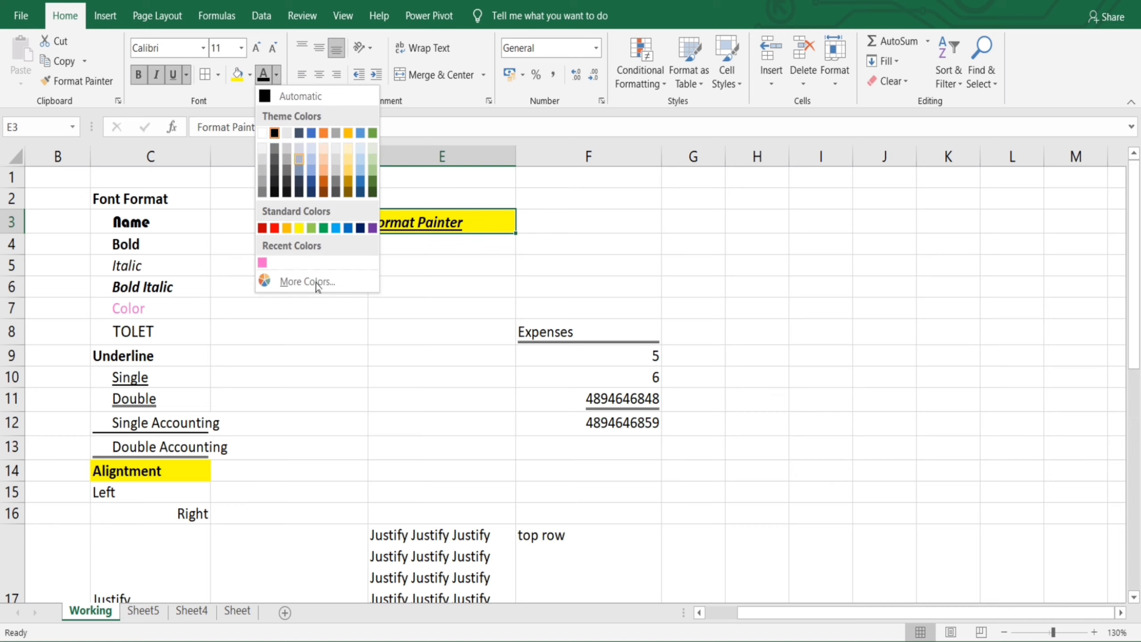
{"action": "left_click", "coordinate": [275, 229]}
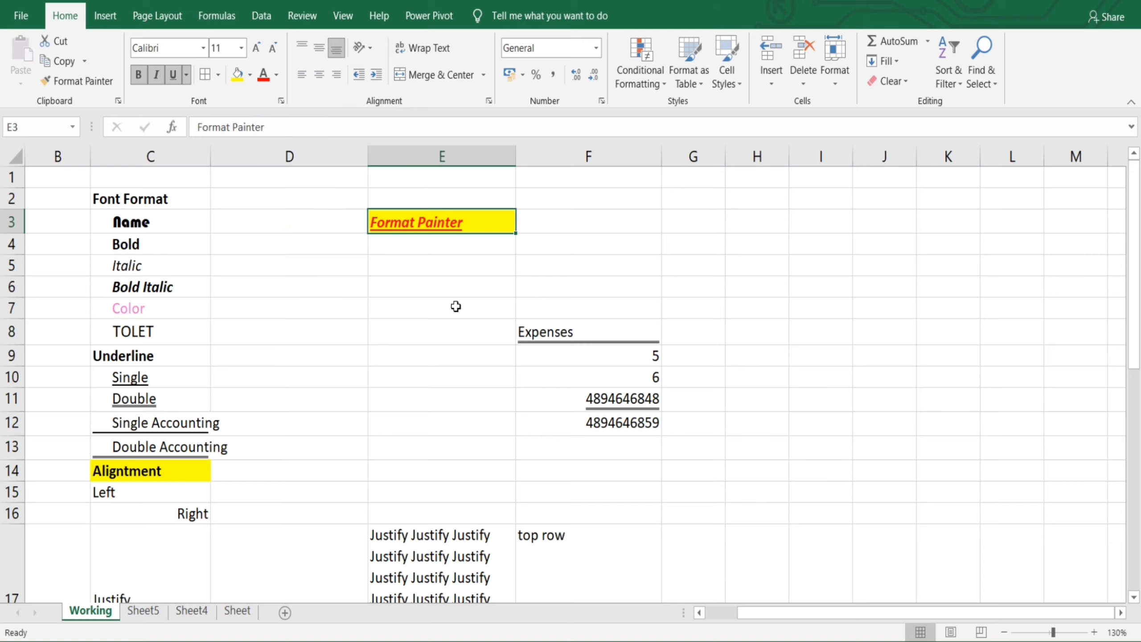
{"action": "left_click", "coordinate": [376, 74]}
{"action": "left_click", "coordinate": [452, 262]}
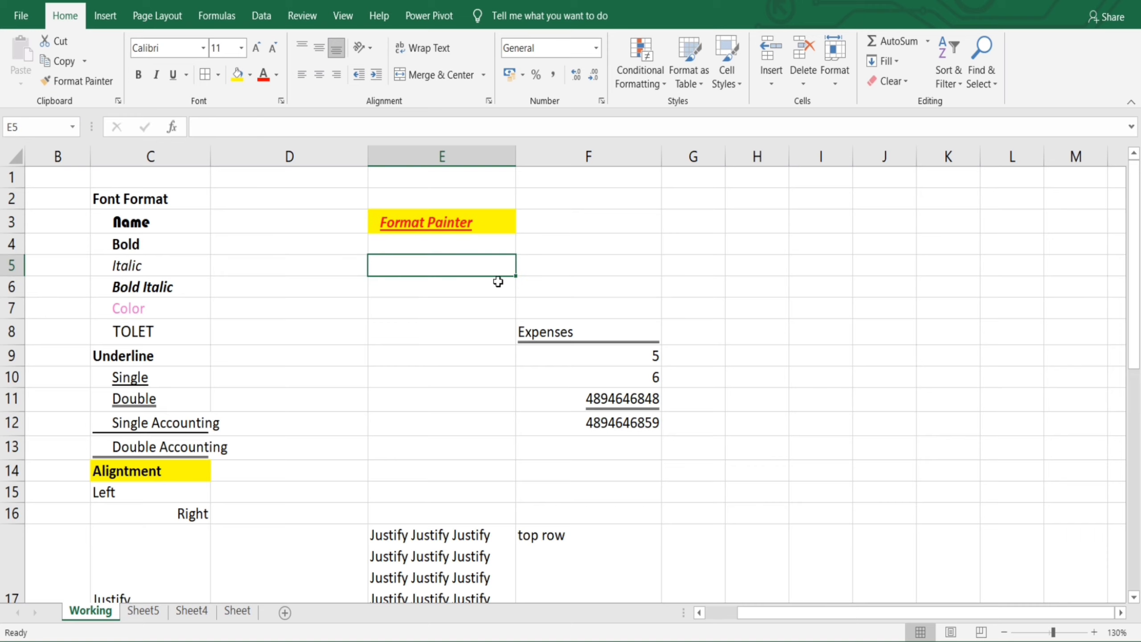
Use Format Painter to copy E3's styling onto Expenses in F8
{"action": "left_click", "coordinate": [499, 229]}
{"action": "left_click", "coordinate": [590, 224]}
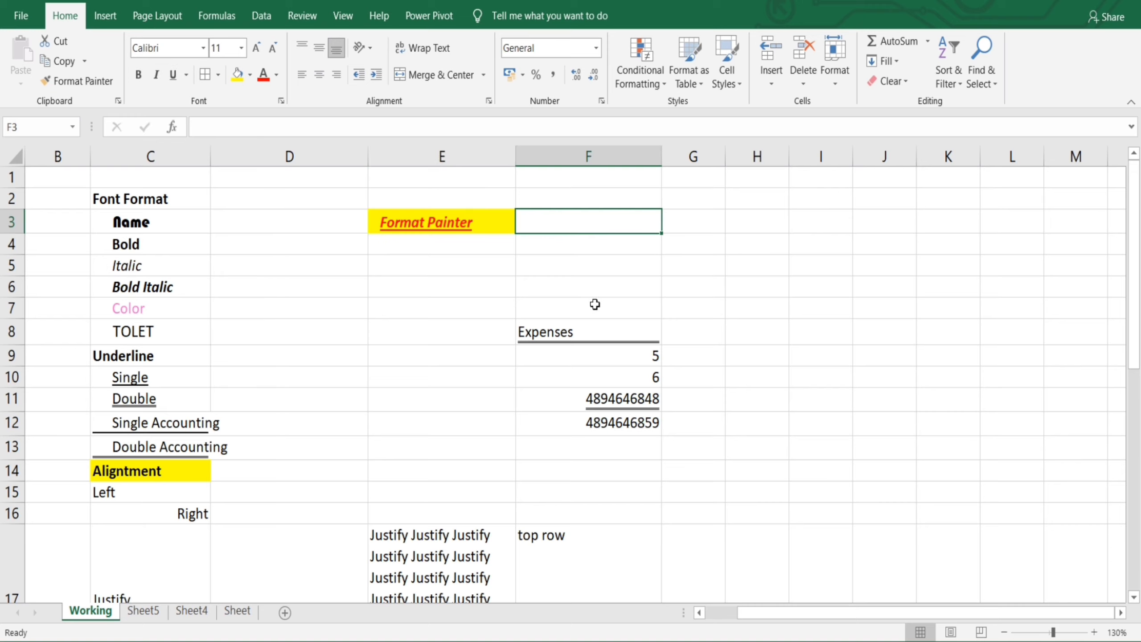
{"action": "left_click", "coordinate": [590, 330]}
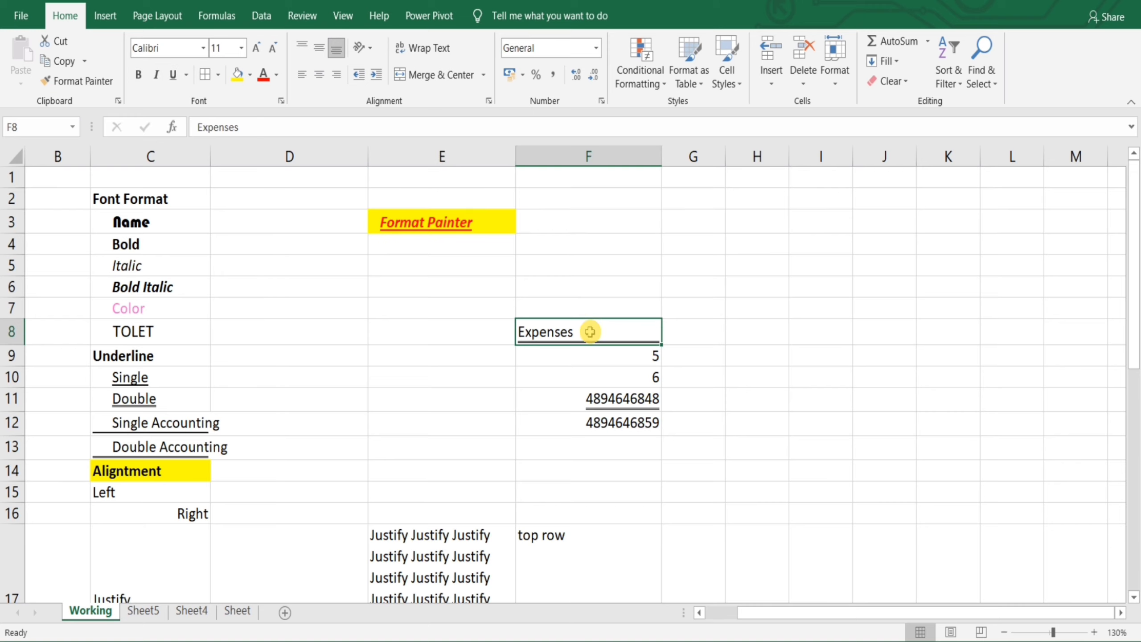
{"action": "left_click", "coordinate": [445, 230]}
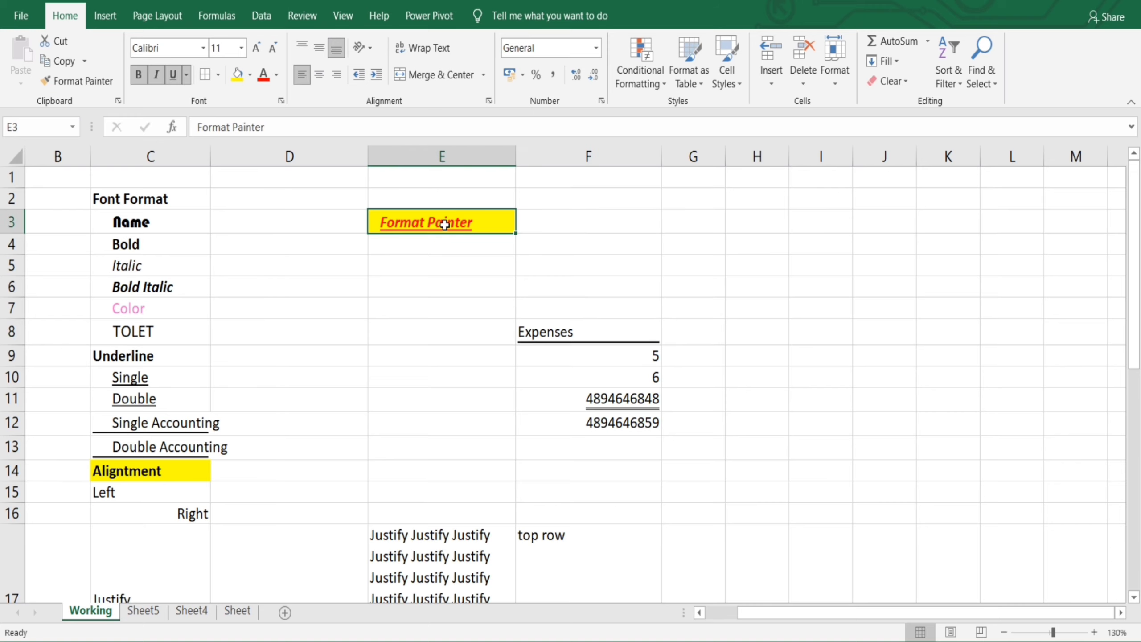
{"action": "left_click", "coordinate": [83, 82]}
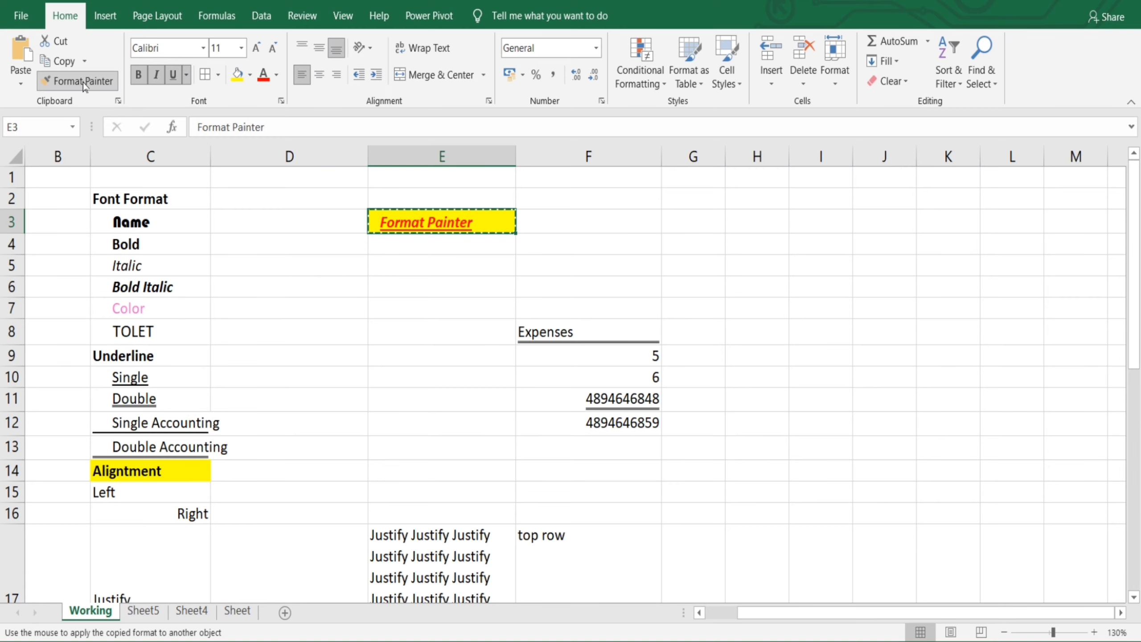
{"action": "left_click", "coordinate": [579, 331]}
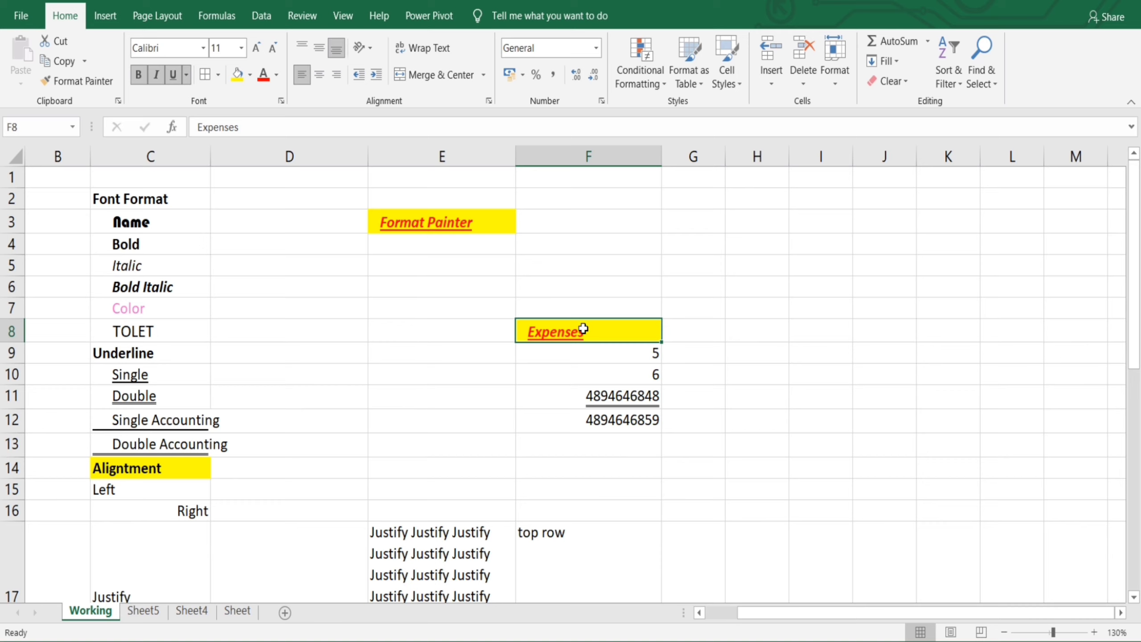
{"action": "left_click", "coordinate": [566, 272]}
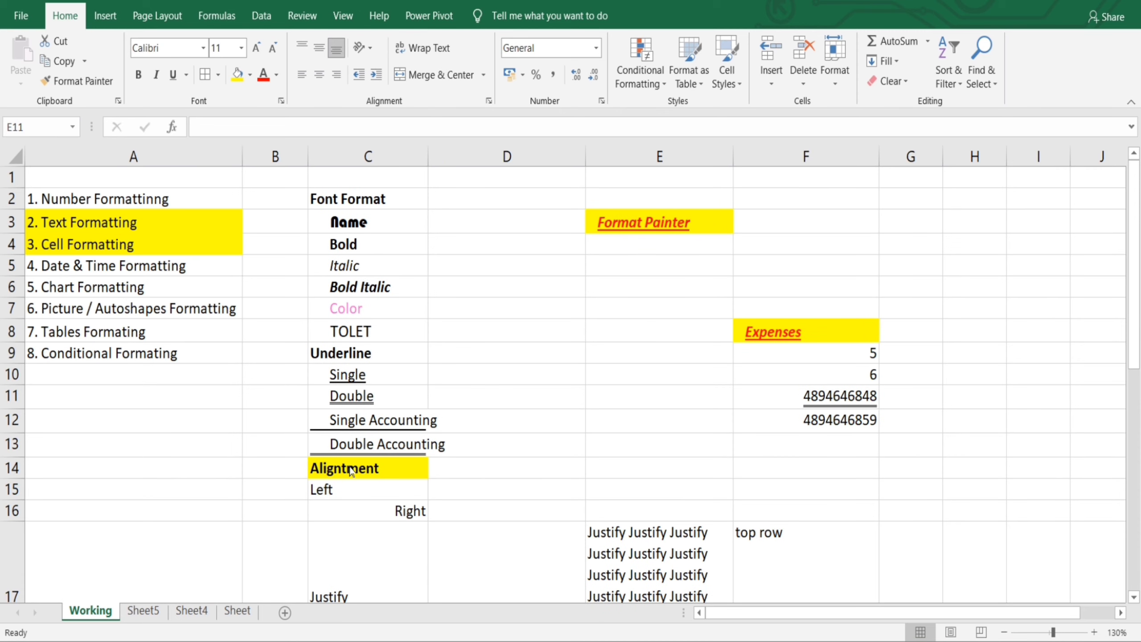
{"action": "left_click", "coordinate": [514, 358]}
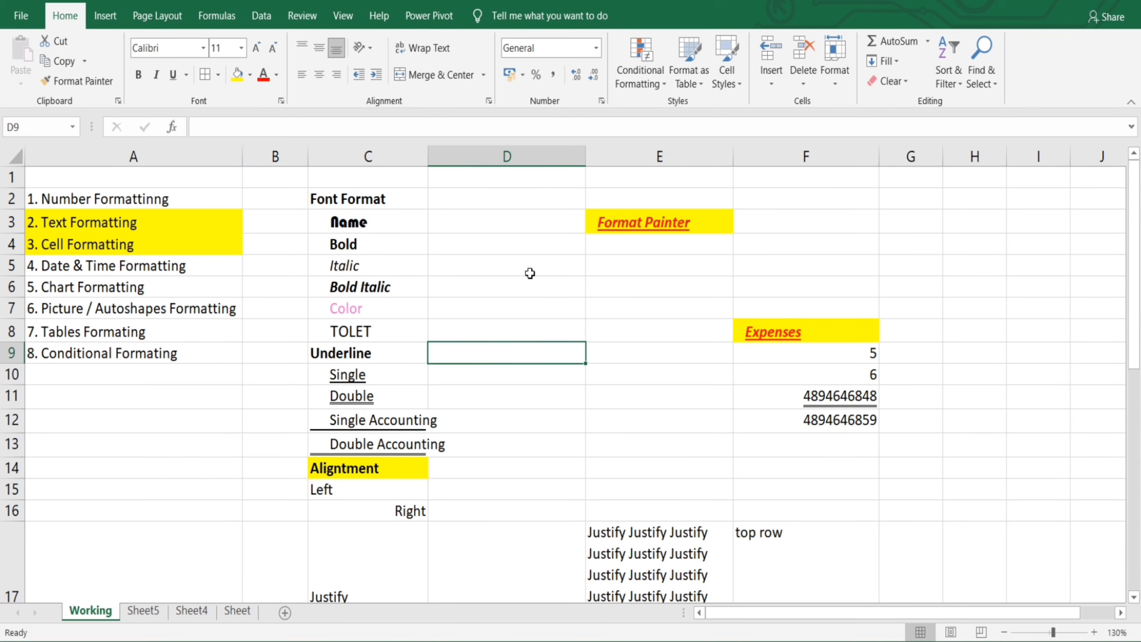
{"action": "left_click", "coordinate": [535, 283]}
{"action": "left_click", "coordinate": [562, 322]}
{"action": "left_click", "coordinate": [529, 261]}
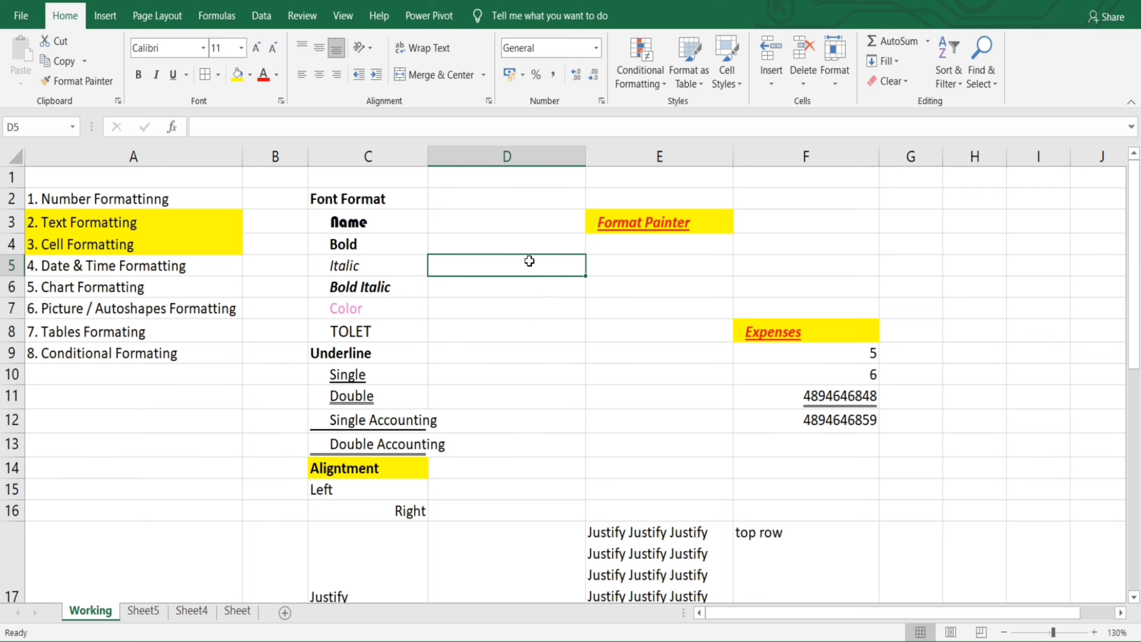